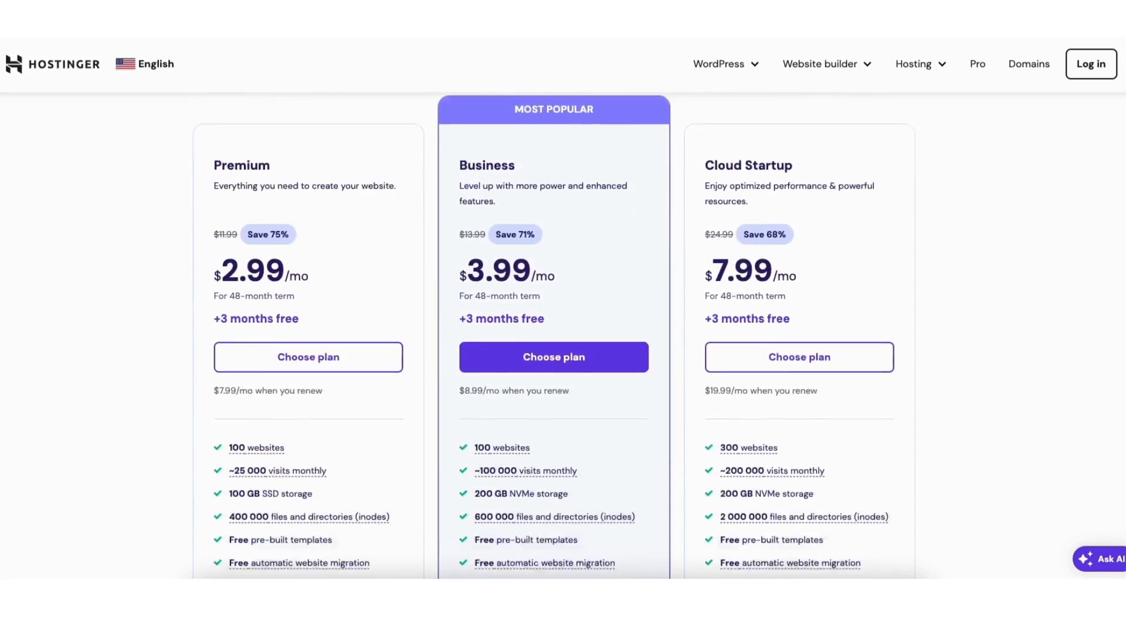
Step: Apply the coupon code NY2021 to the Premium Web Hosting order
scroll(563, 335, down, 10)
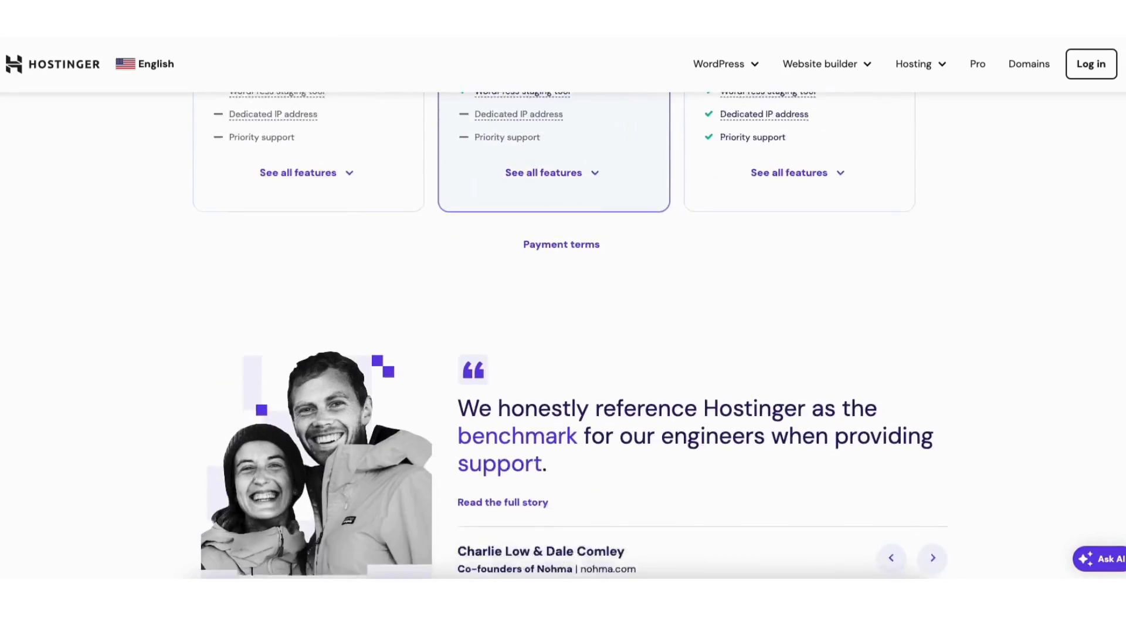
scroll(563, 335, down, 3)
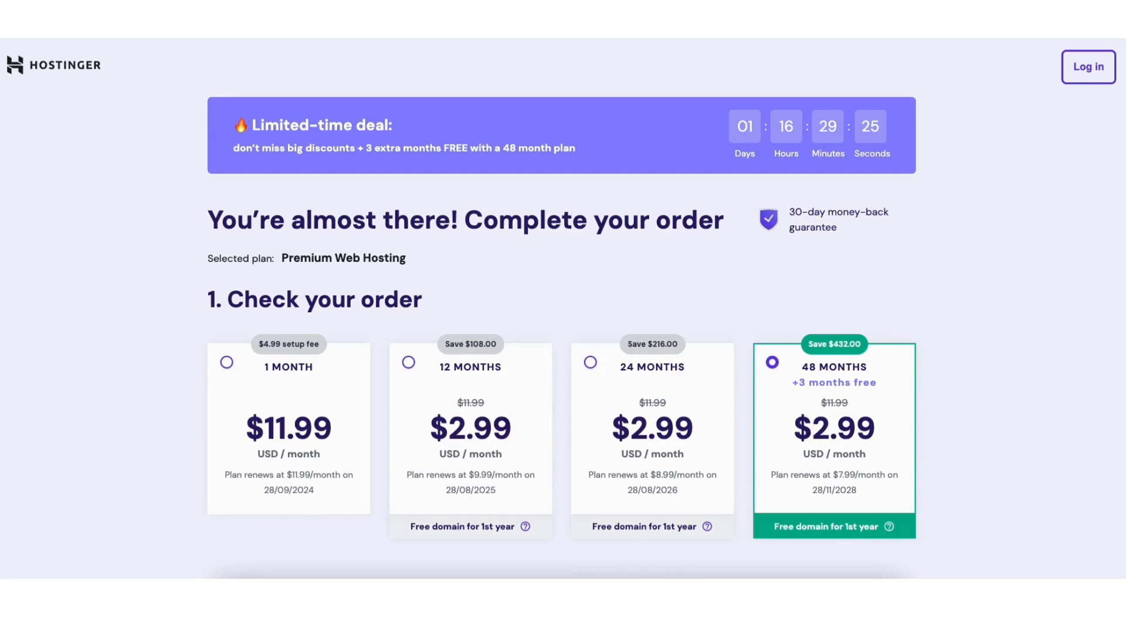
scroll(722, 382, down, 15)
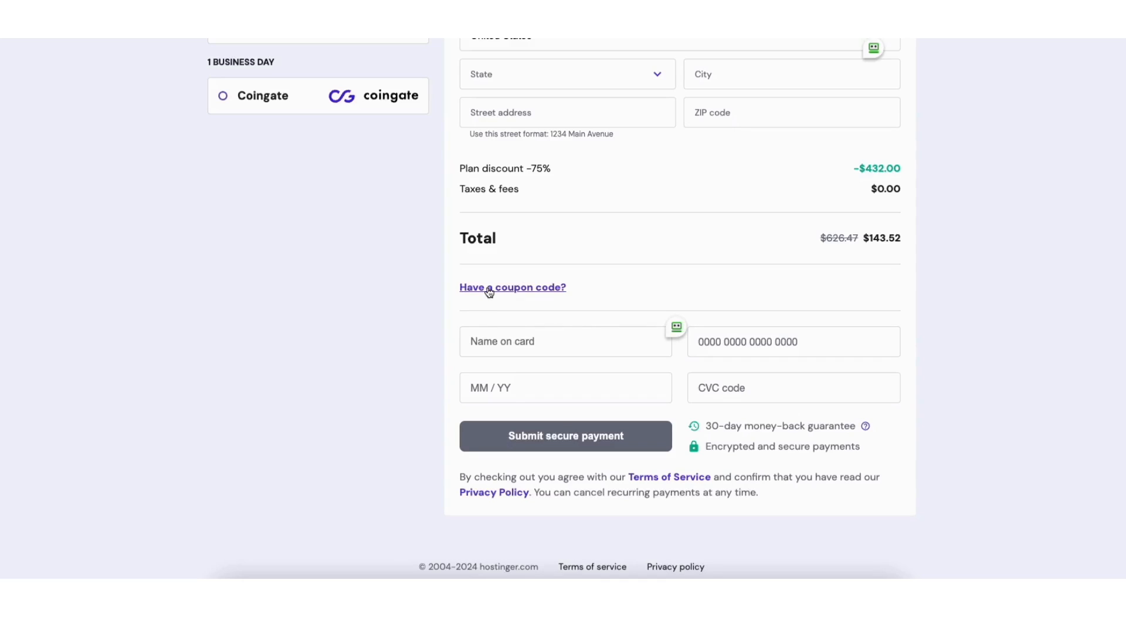
click(489, 289)
click(491, 326)
text(NY2021)
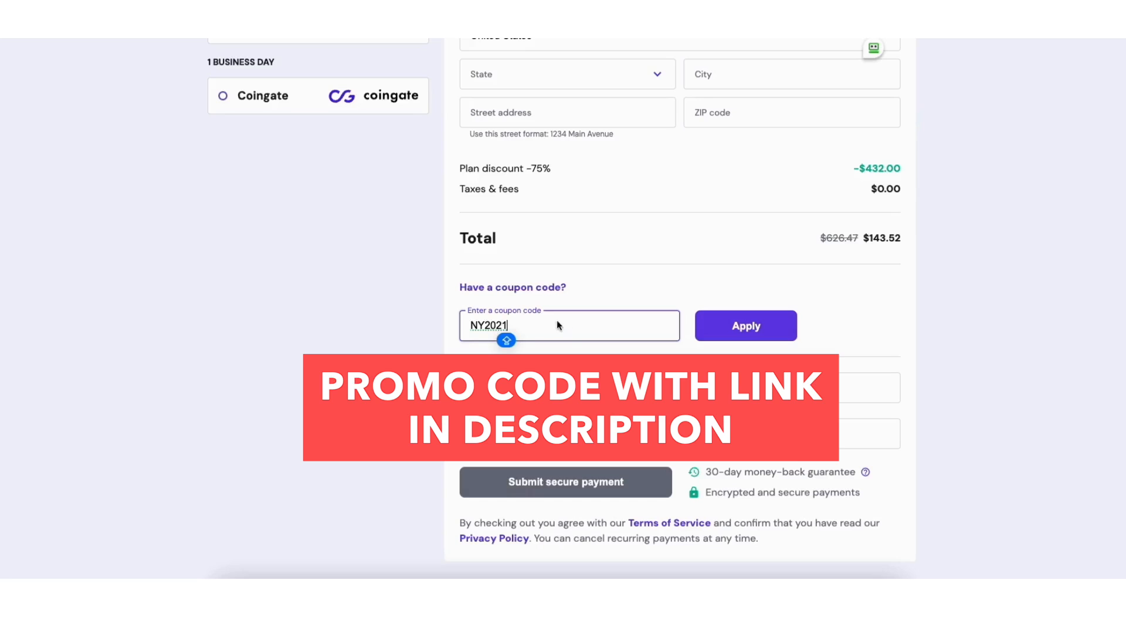
click(740, 331)
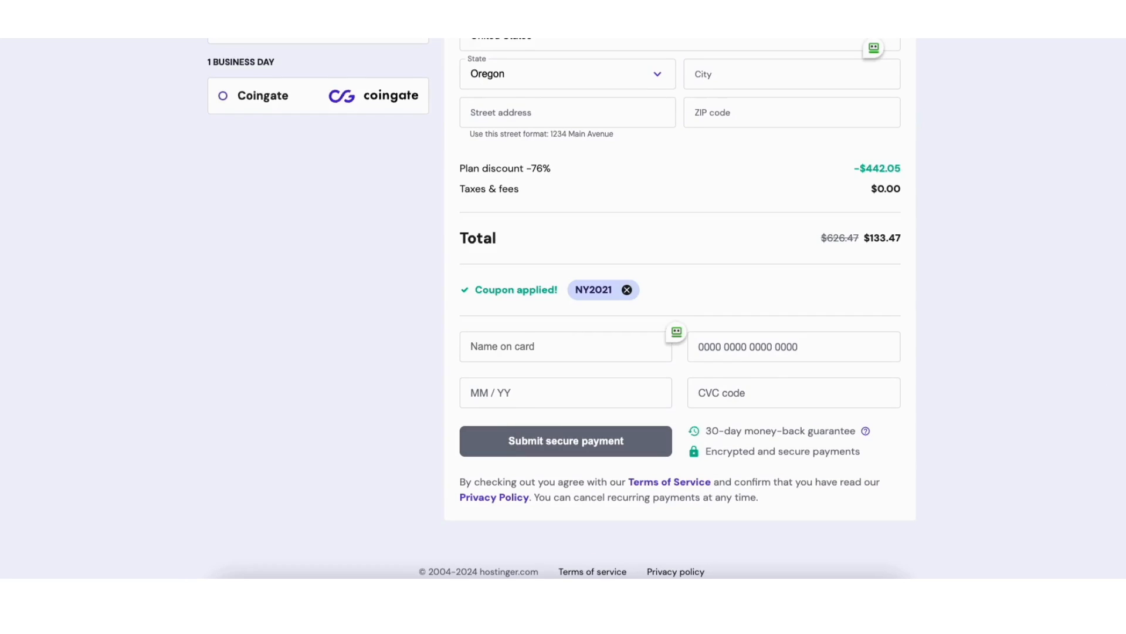
Step: Choose the 12-month term for the Premium Web Hosting plan, and review the account creation and payment sections of the order
scroll(562, 308, up, 20)
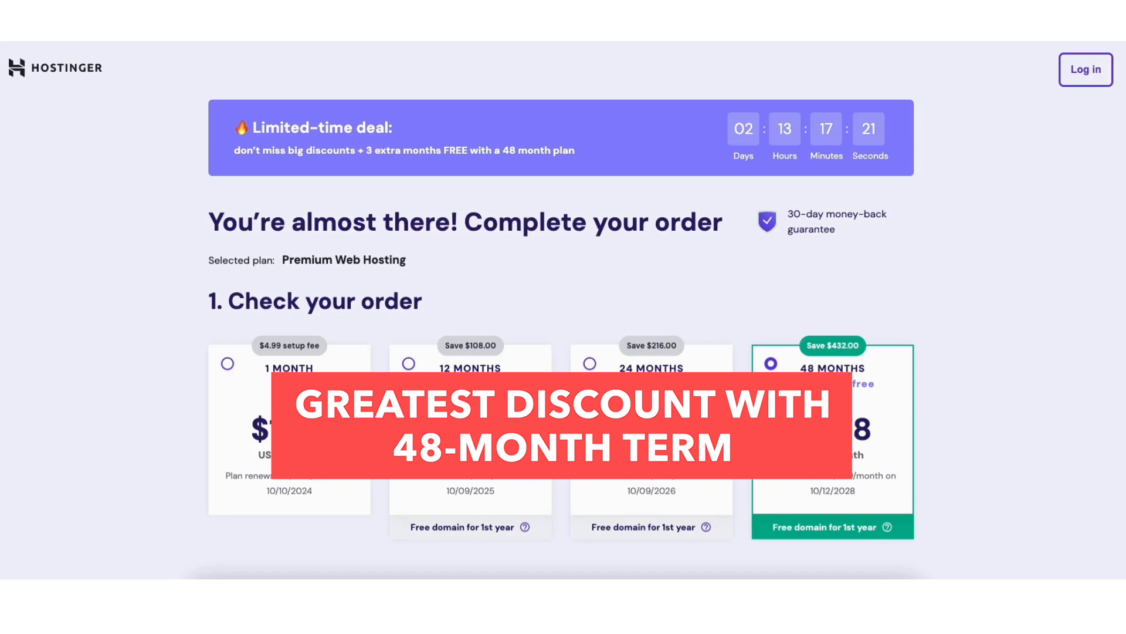
scroll(555, 227, down, 2)
click(408, 253)
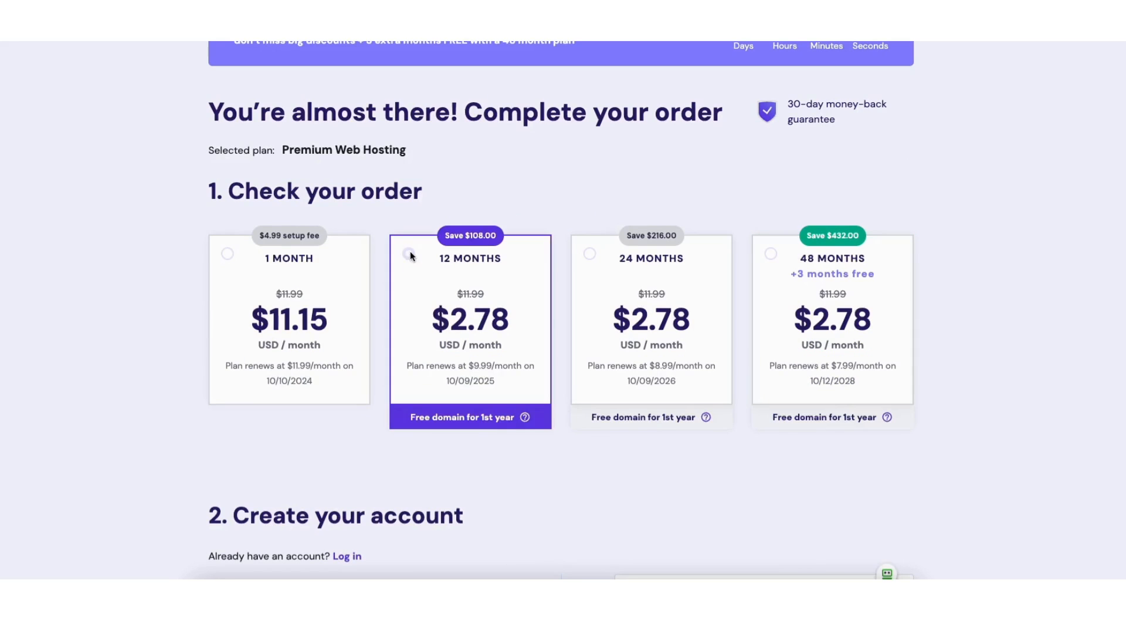
scroll(782, 273, down, 6)
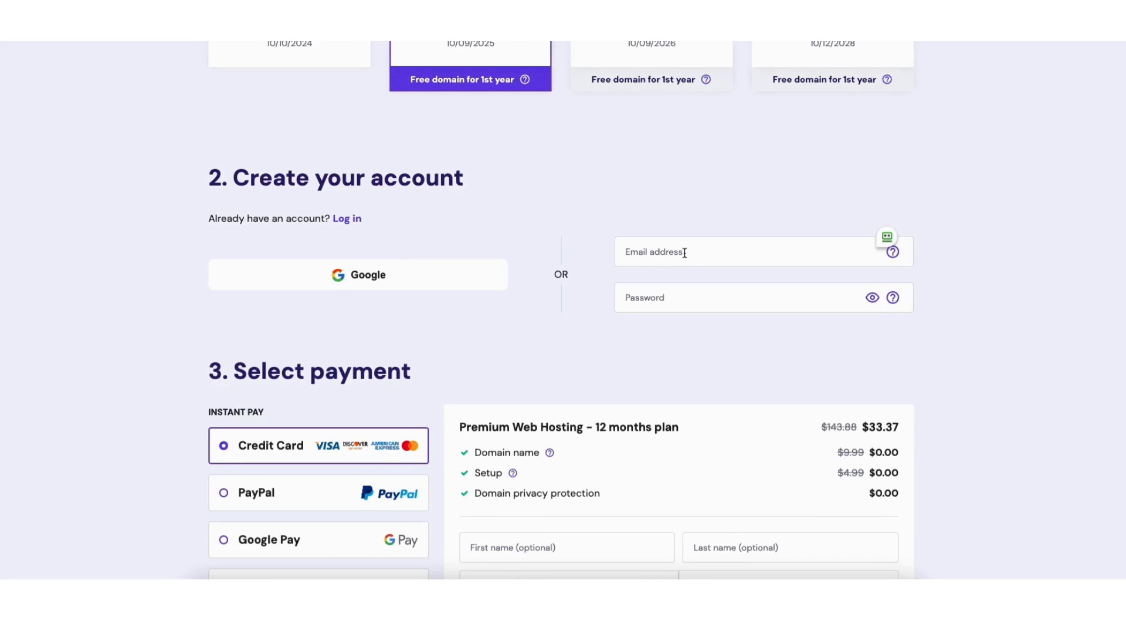
scroll(562, 309, down, 4)
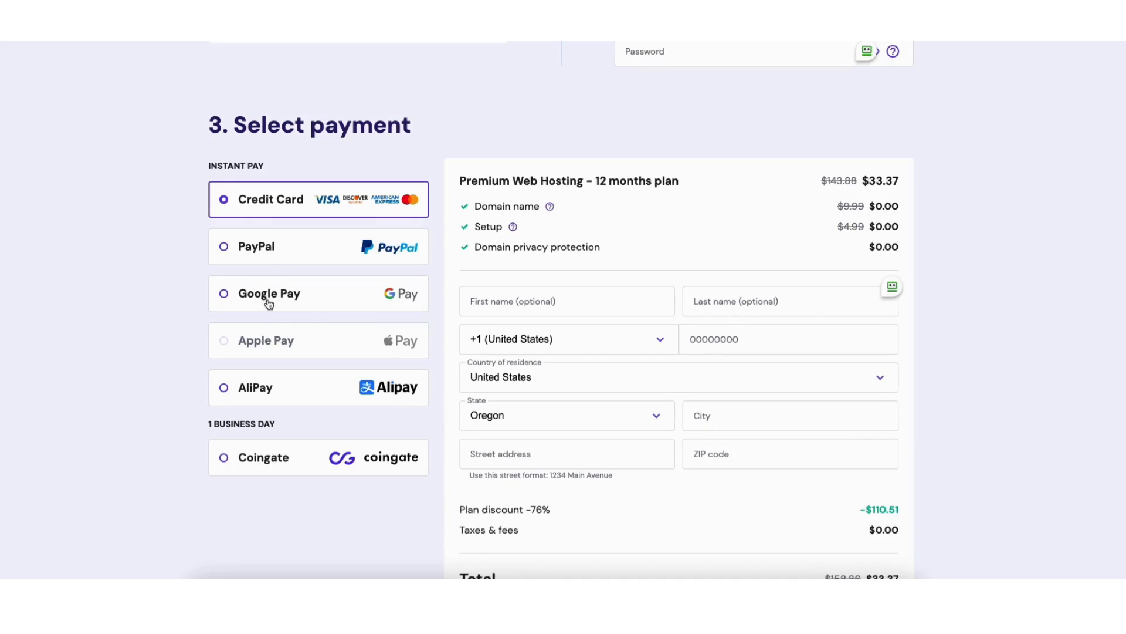
mouse_move(274, 342)
scroll(560, 310, down, 3)
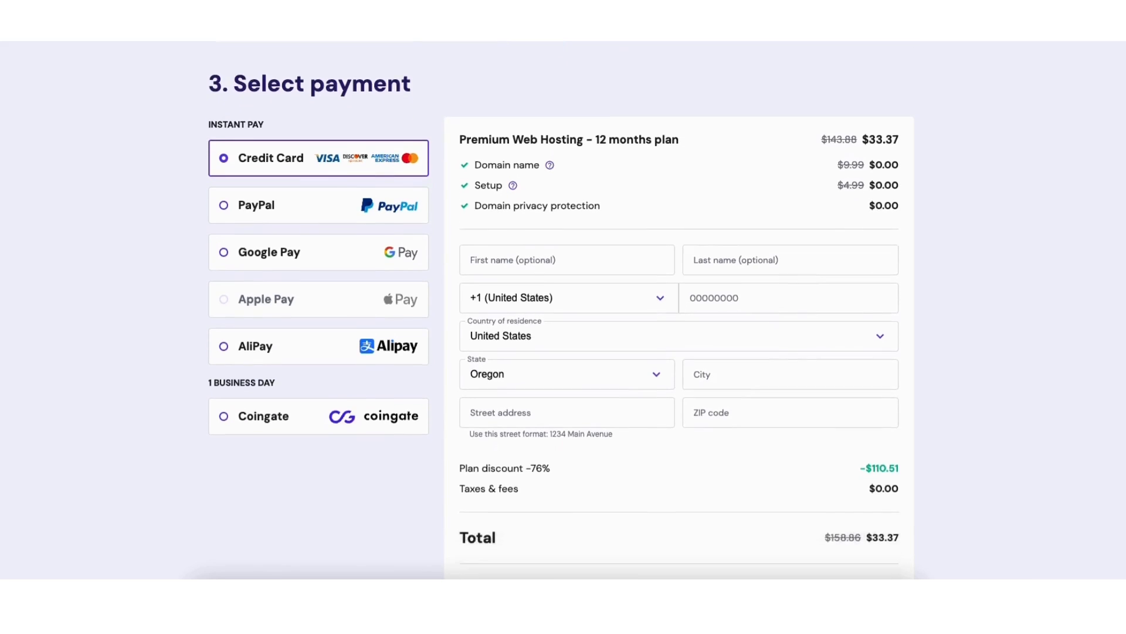
scroll(560, 310, down, 2)
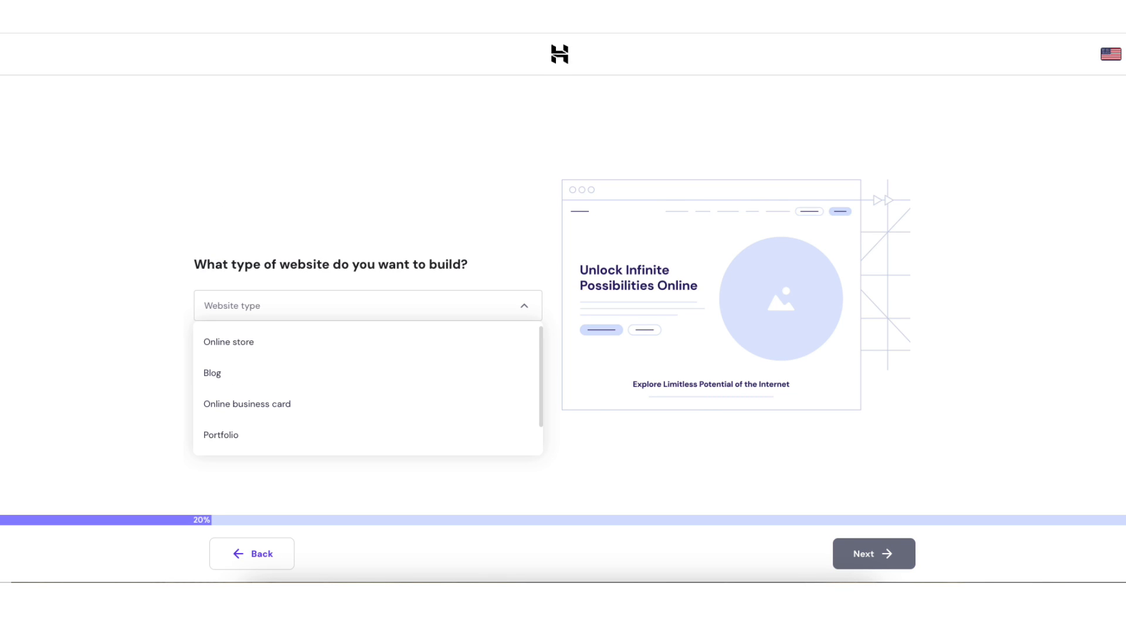
Step: Set the website type to Other, and switch from the pre-built templates to the standard themes
drag(542, 344, 545, 386)
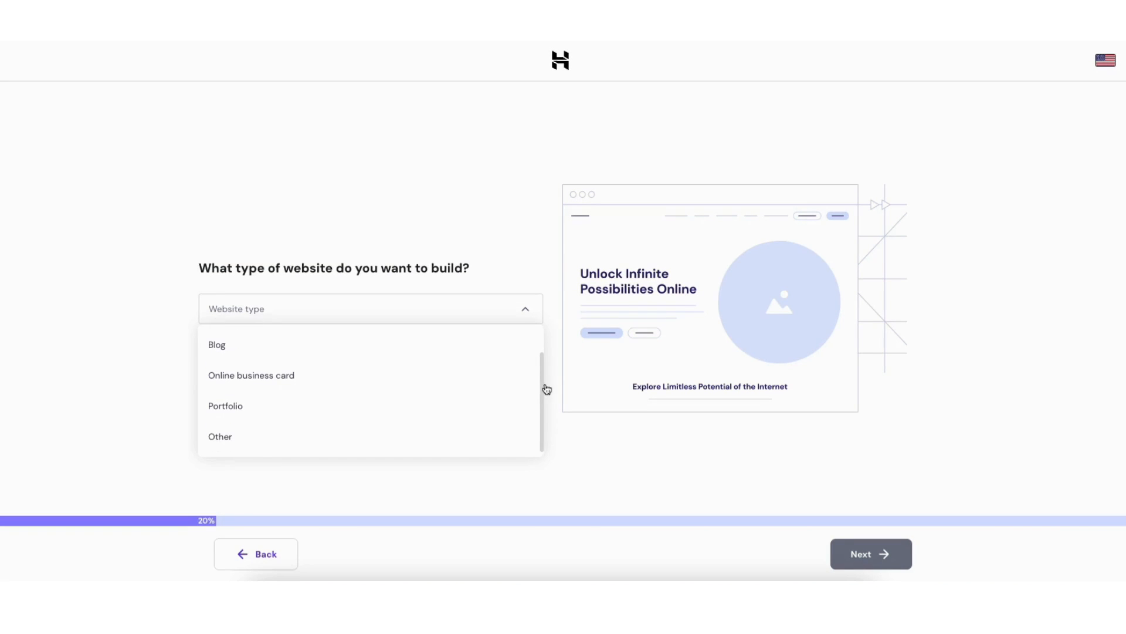
click(311, 437)
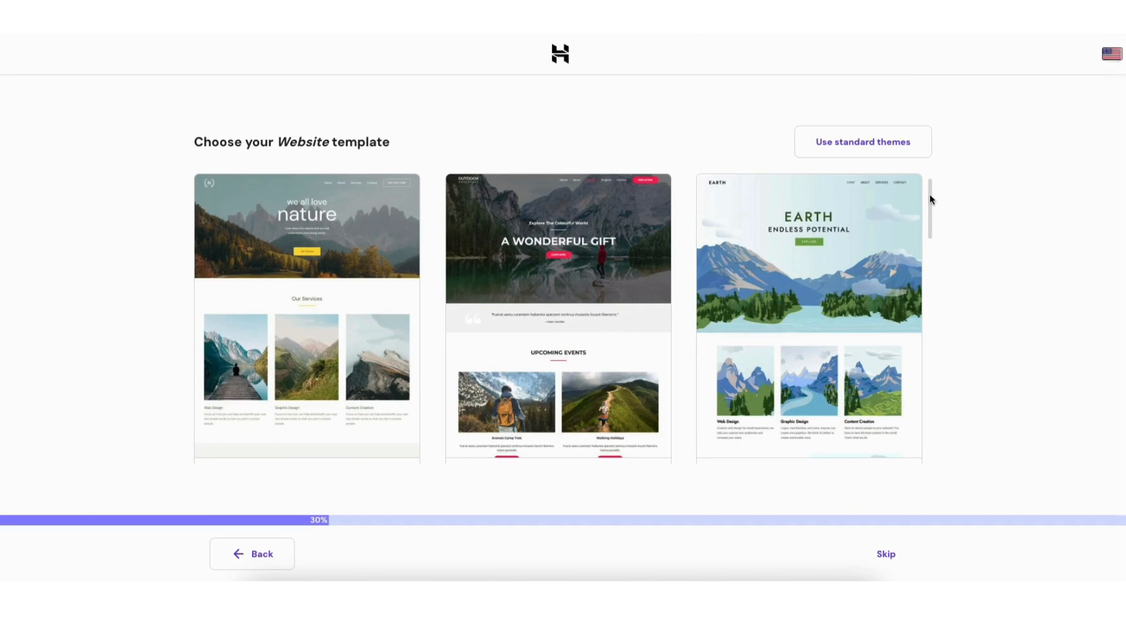
drag(930, 194, 931, 436)
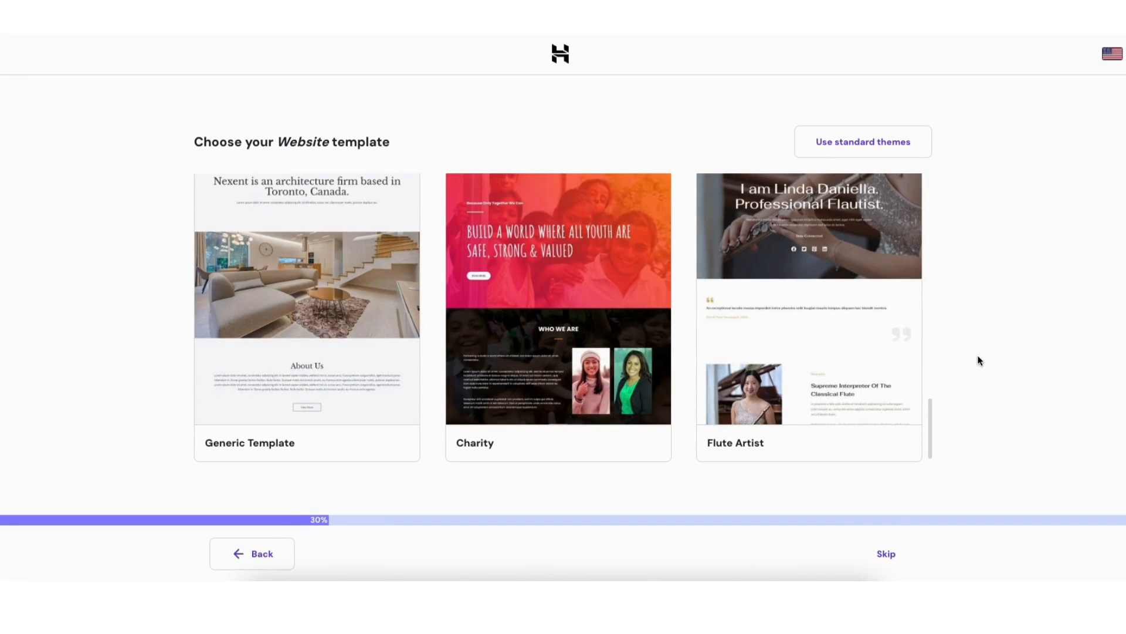
click(822, 143)
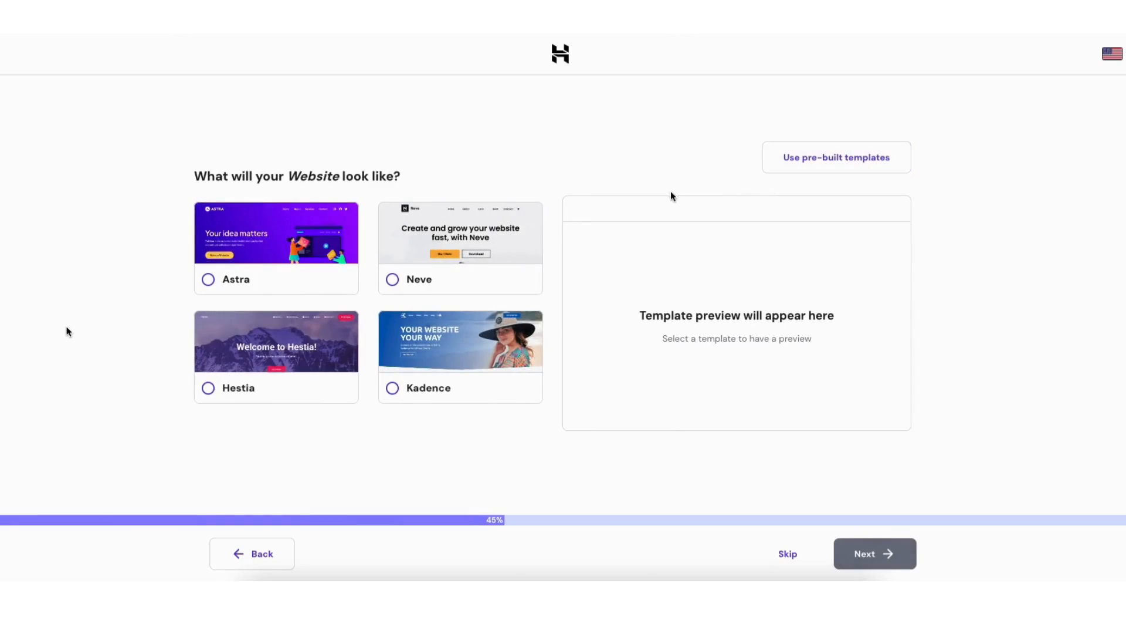
Step: Preview the Astra, Neve and Hestia themes for the website
click(208, 279)
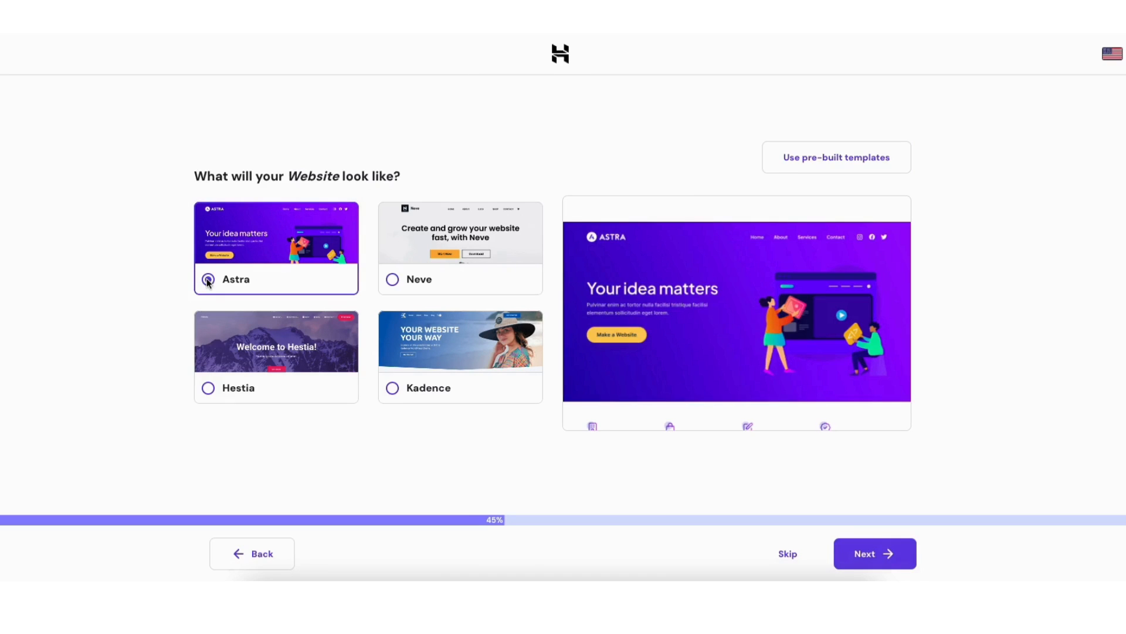
click(393, 279)
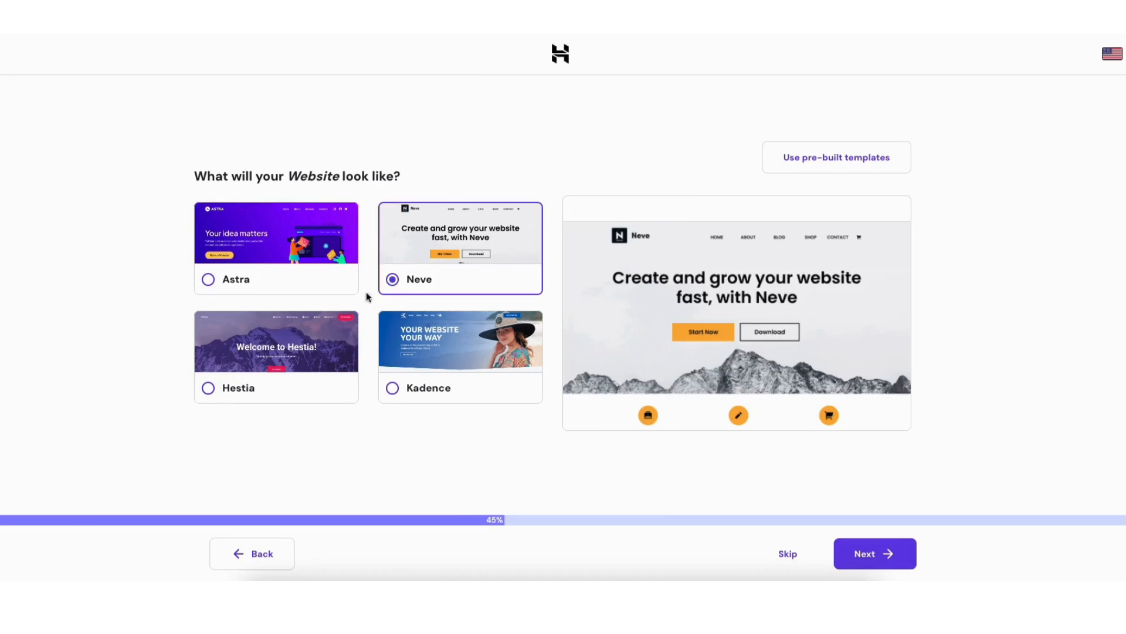
click(208, 389)
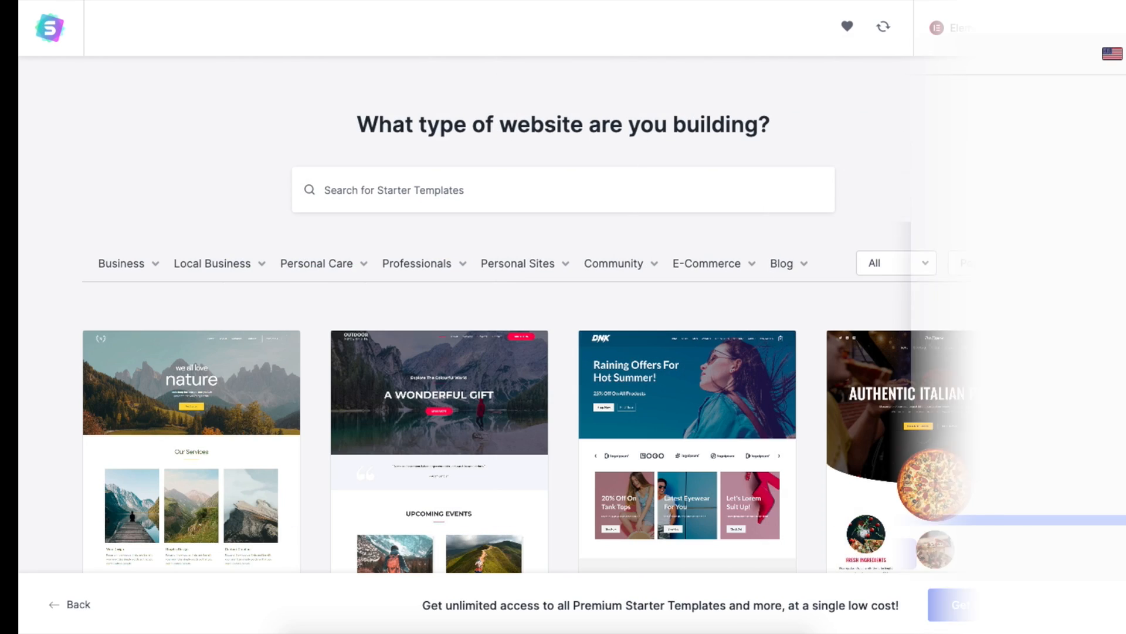
Step: Browse the Starter Templates, and place a Text Editor widget near the "Amazing Things for You" heading of the Home page in Elementor
scroll(563, 317, down, 3)
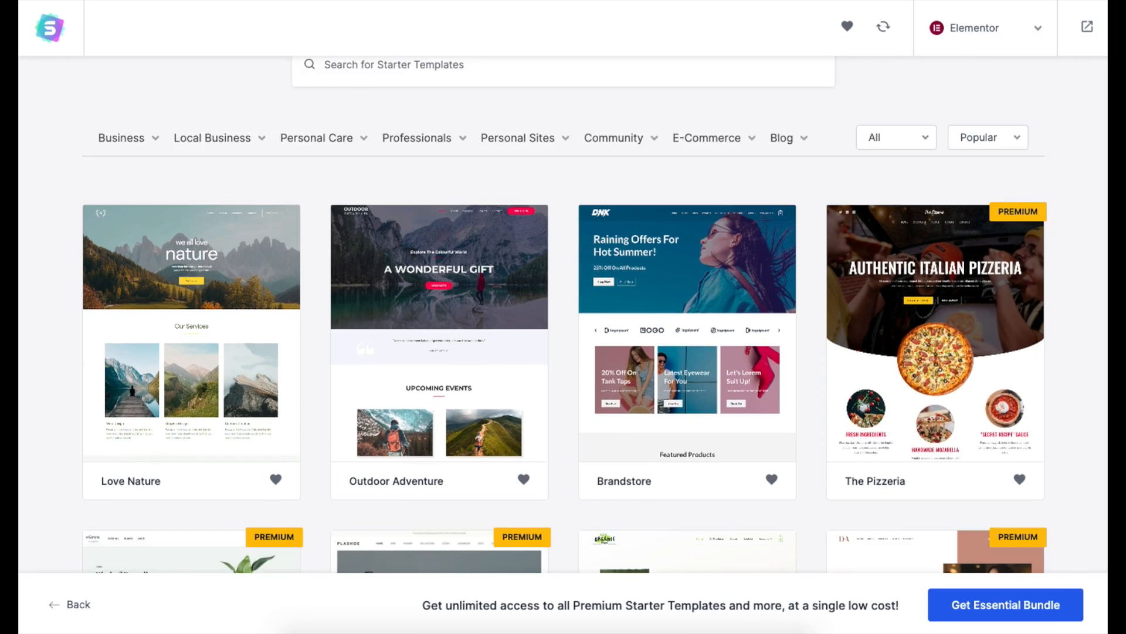
scroll(563, 317, down, 4)
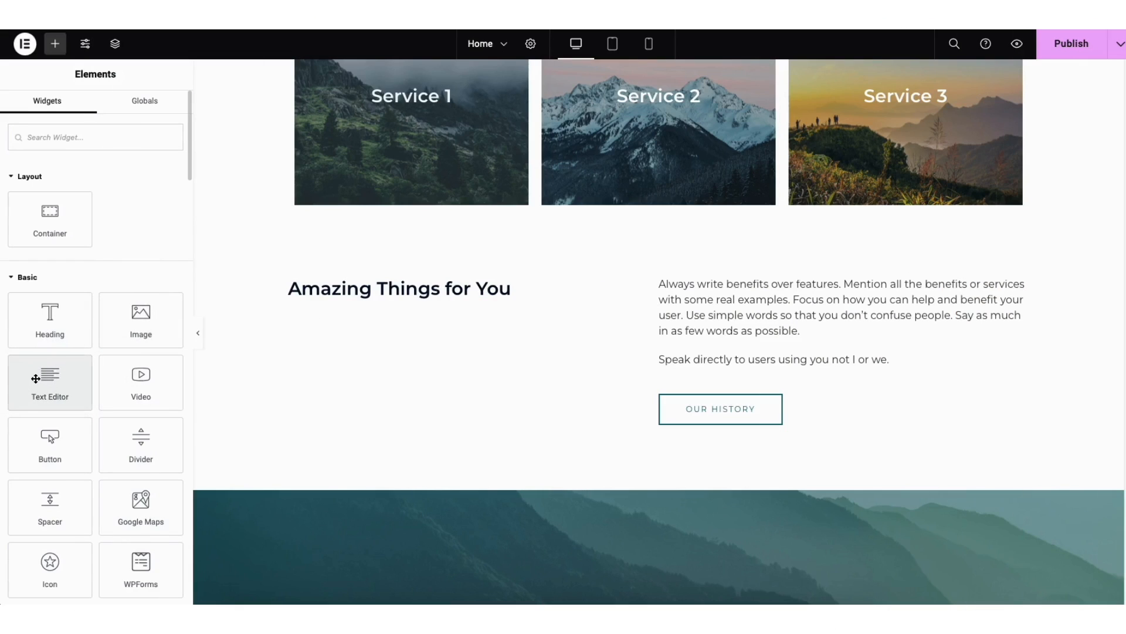
drag(35, 378, 375, 301)
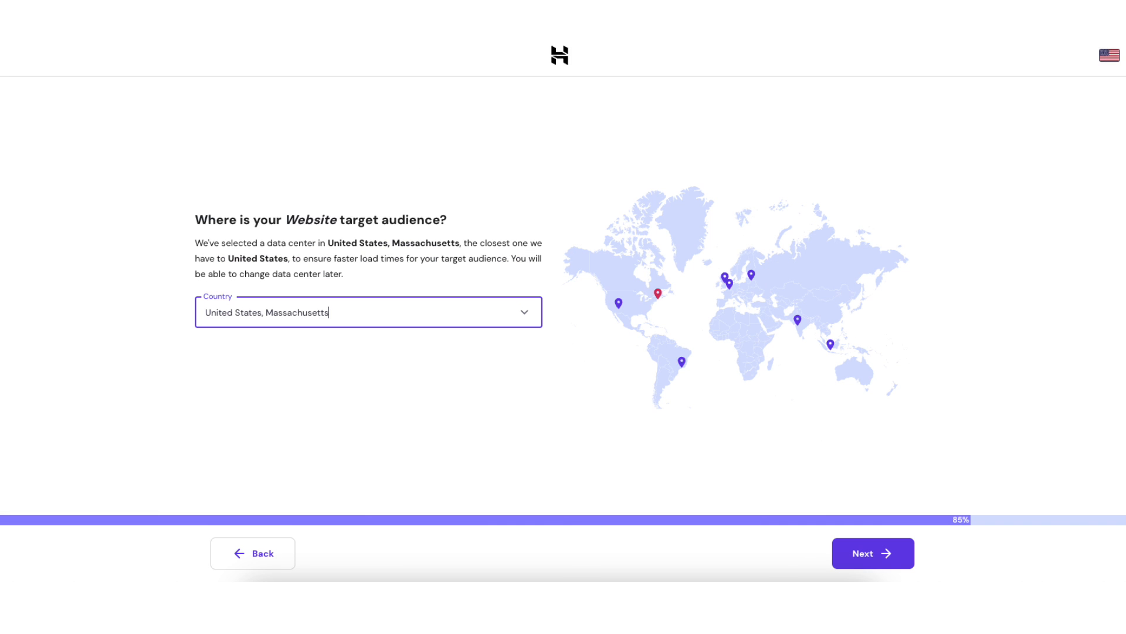
Step: Select United States, Massachusetts as the data center location for the website's target audience
click(503, 316)
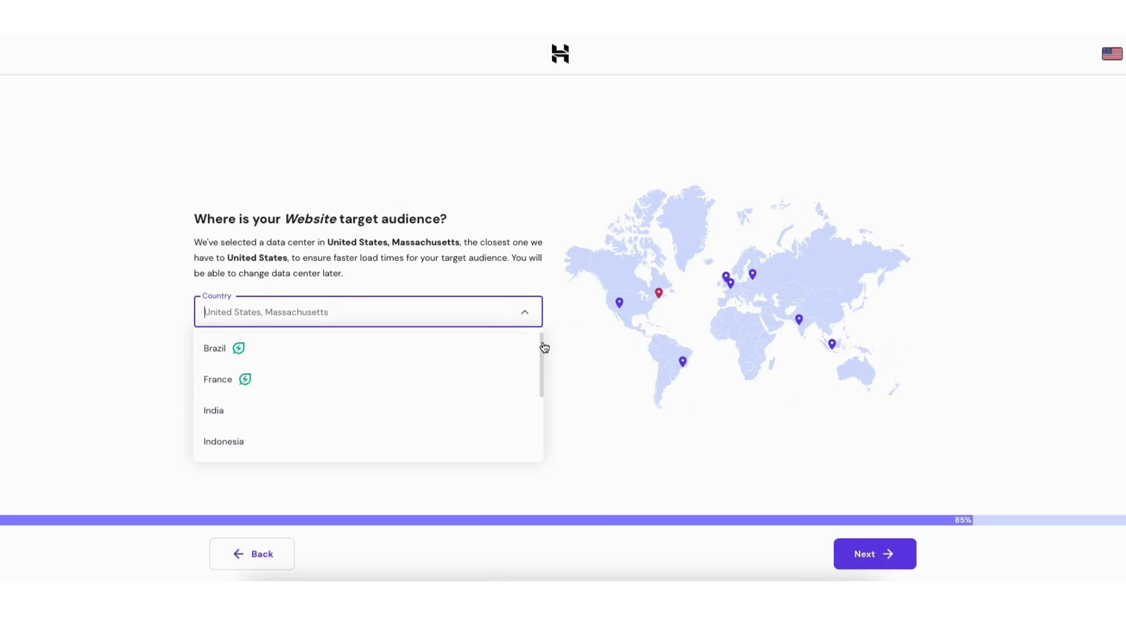
drag(544, 347, 543, 409)
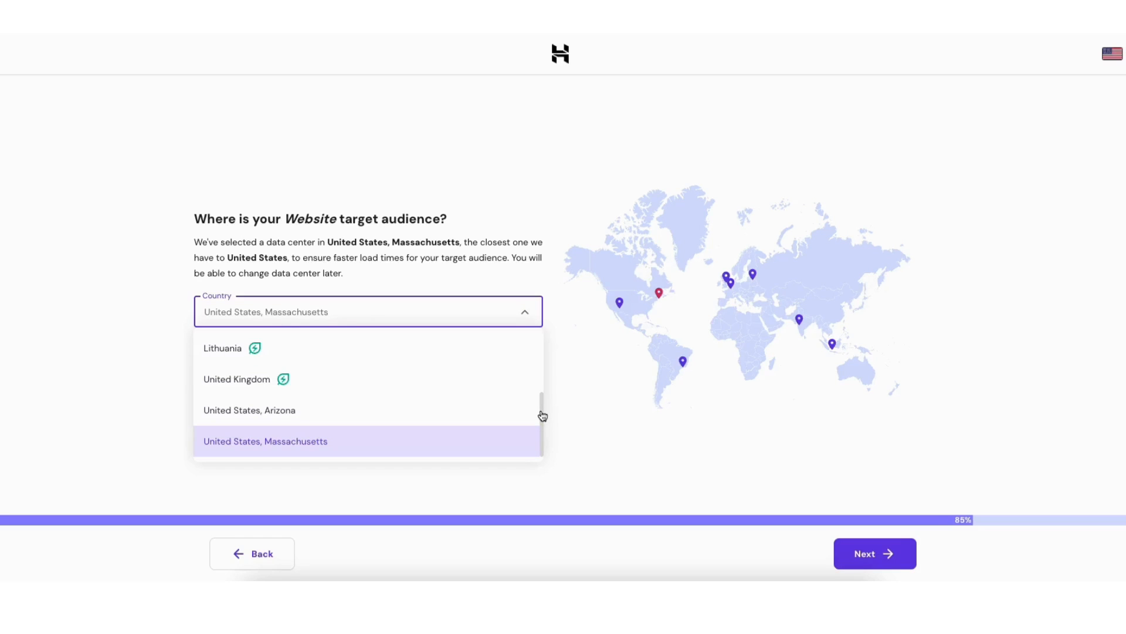
click(362, 448)
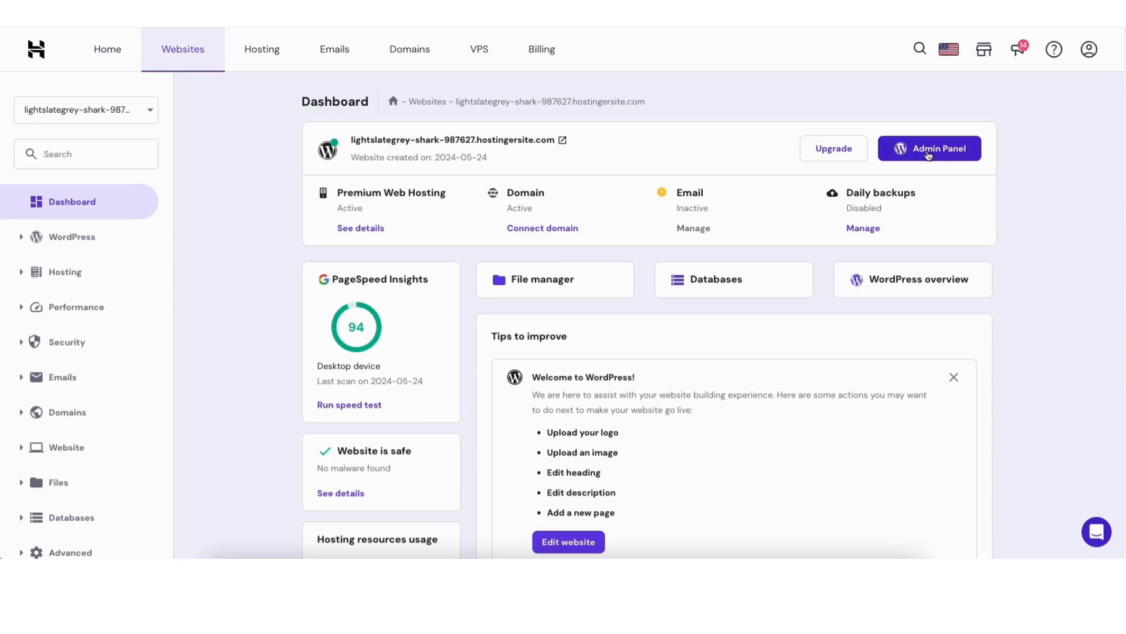
Step: Look at the free domain claim form from the account's home page, and close it without claiming a domain
click(925, 153)
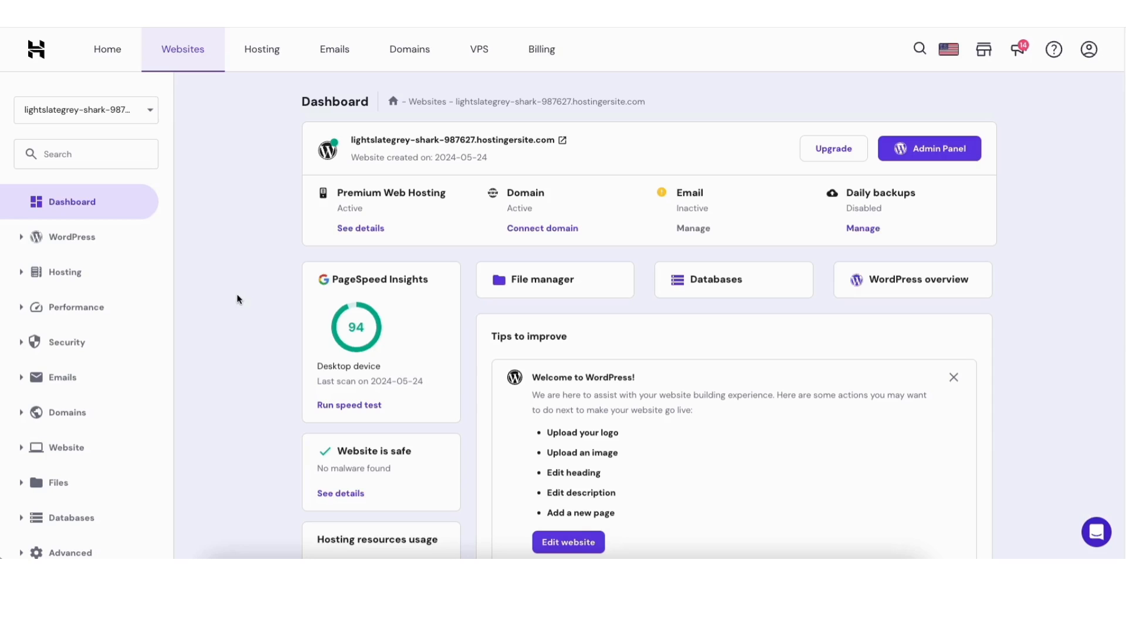
click(113, 56)
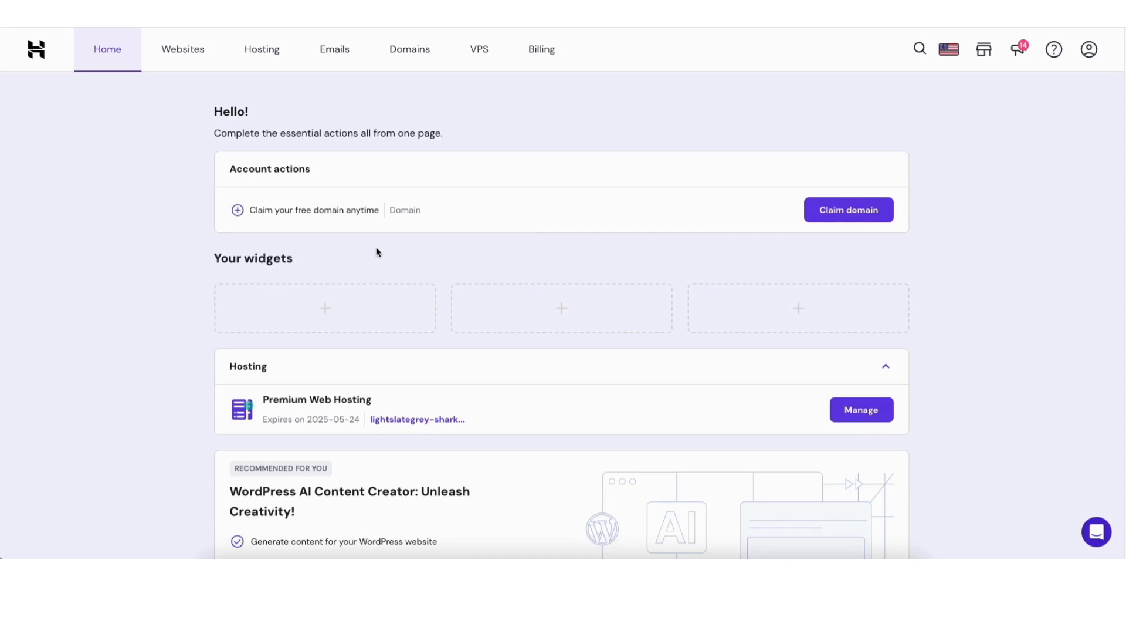
click(833, 214)
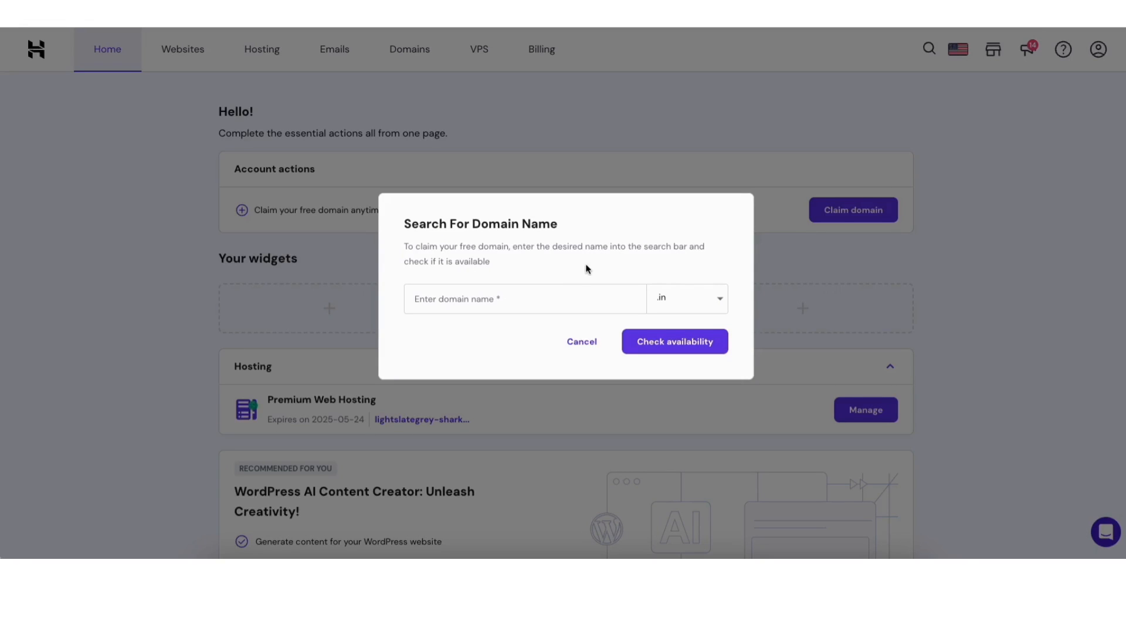
click(575, 342)
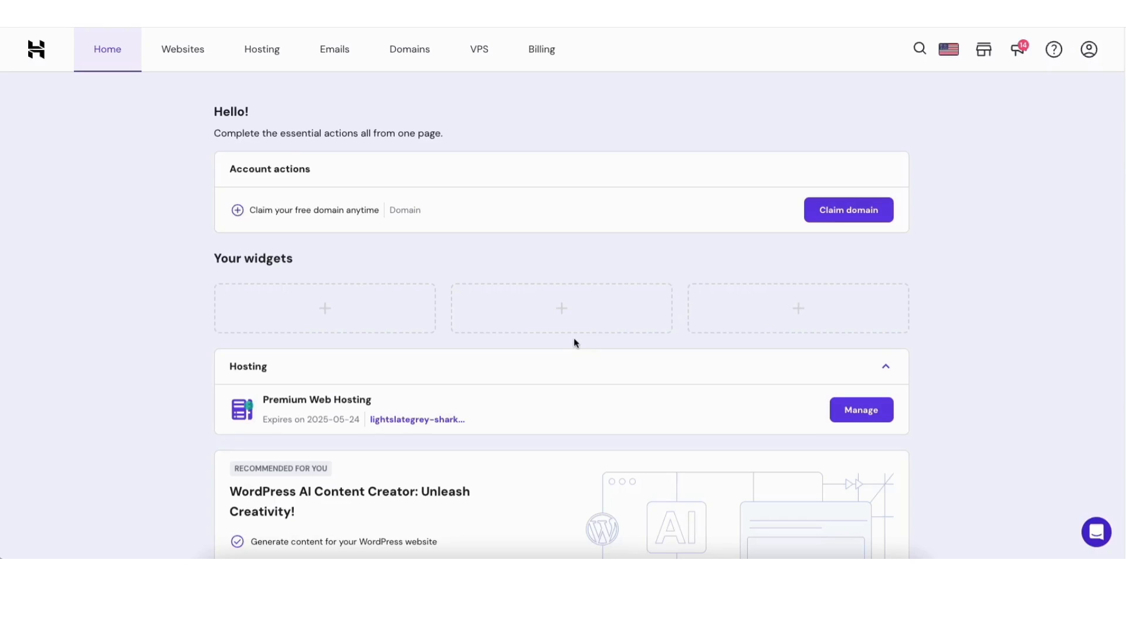
Step: Open the WordPress admin panel of the Premium Web Hosting site, and go to its installed themes
click(857, 413)
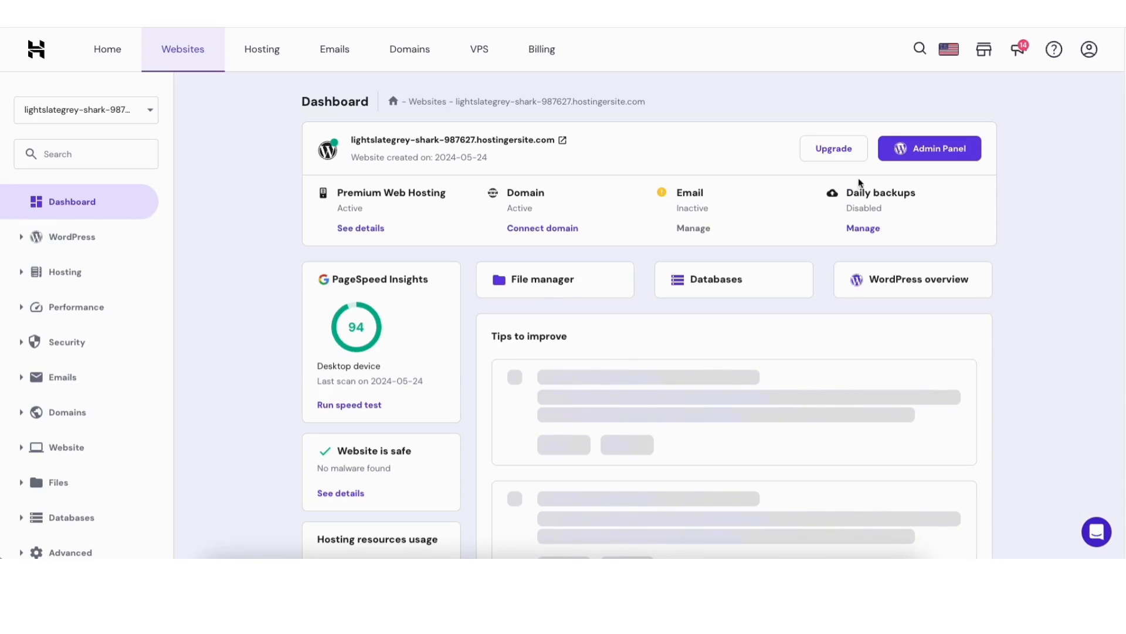
click(918, 152)
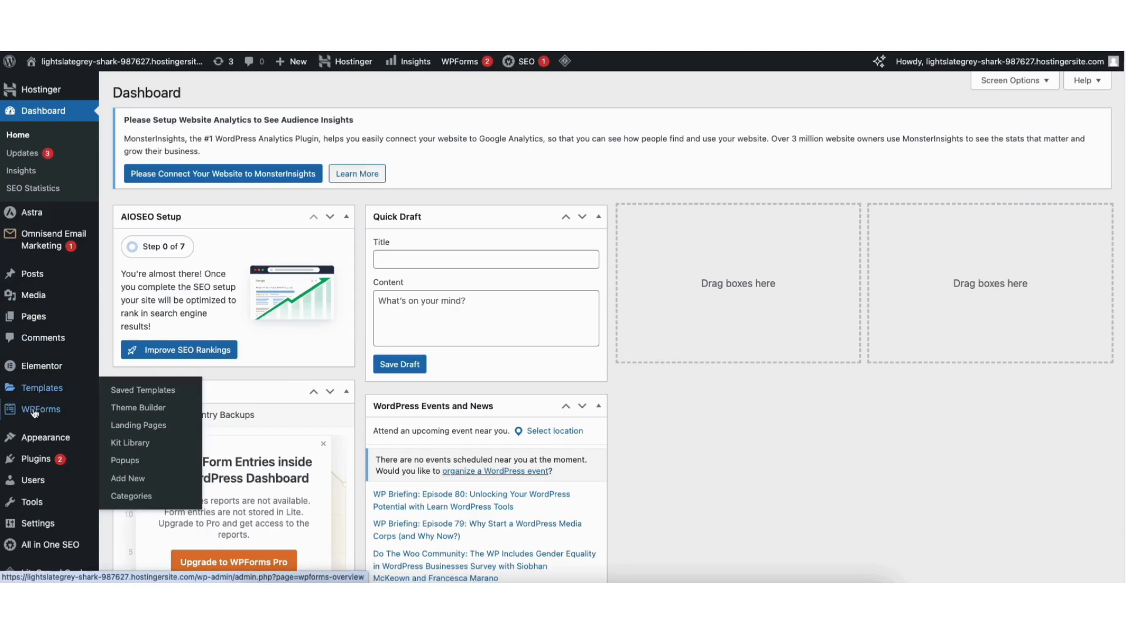
mouse_move(34, 444)
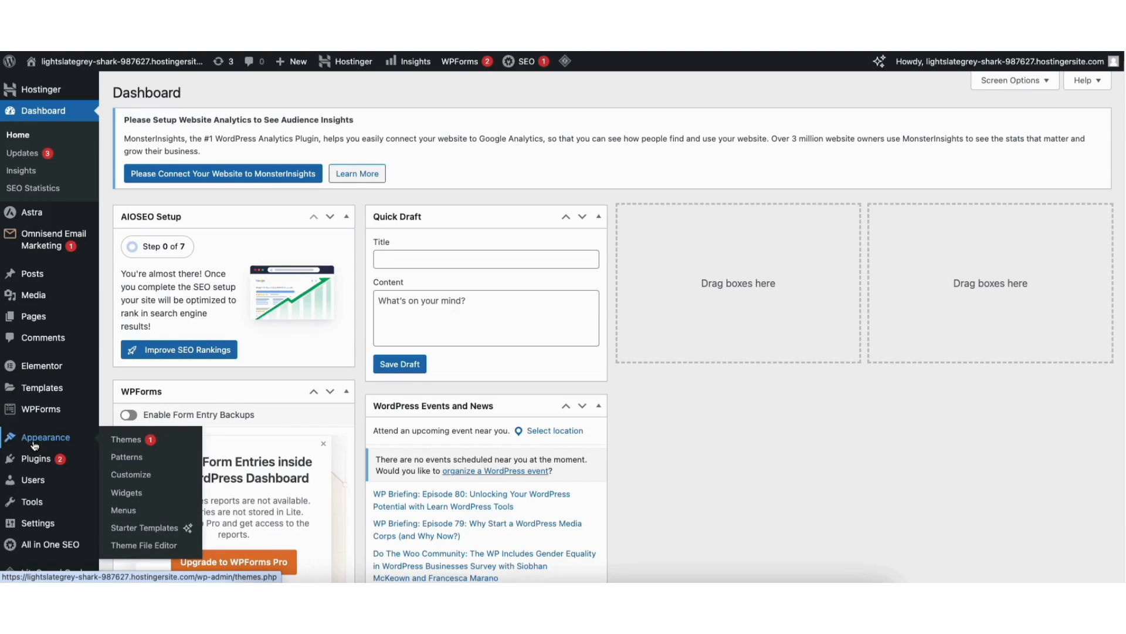
click(129, 441)
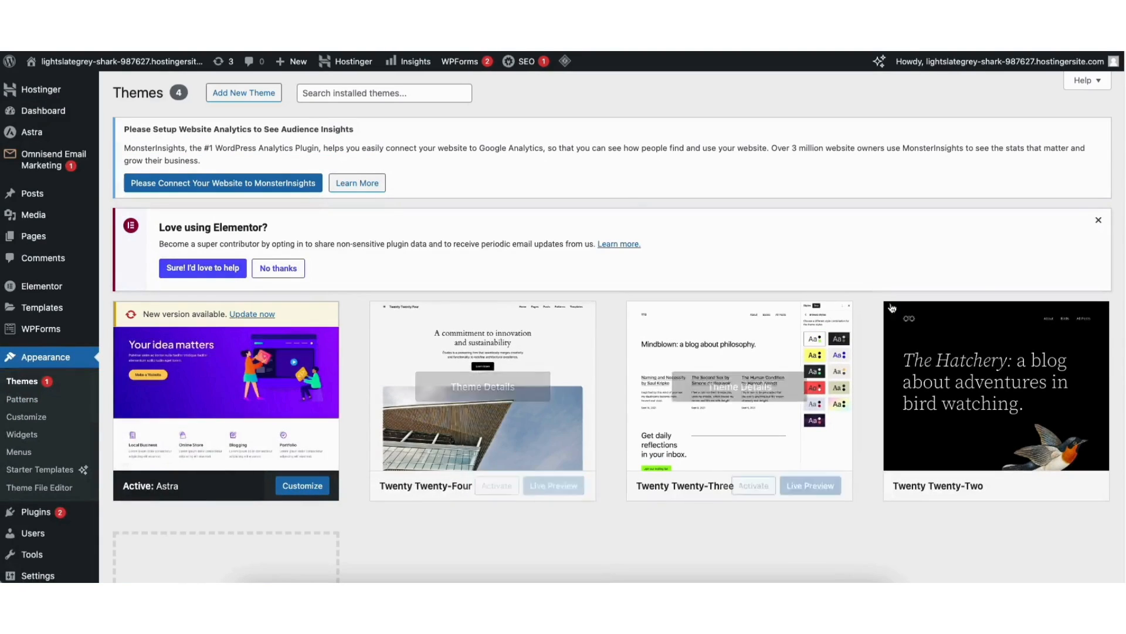
Step: Open the catalogue for adding a new theme, and browse the popular themes
scroll(1117, 251, down, 3)
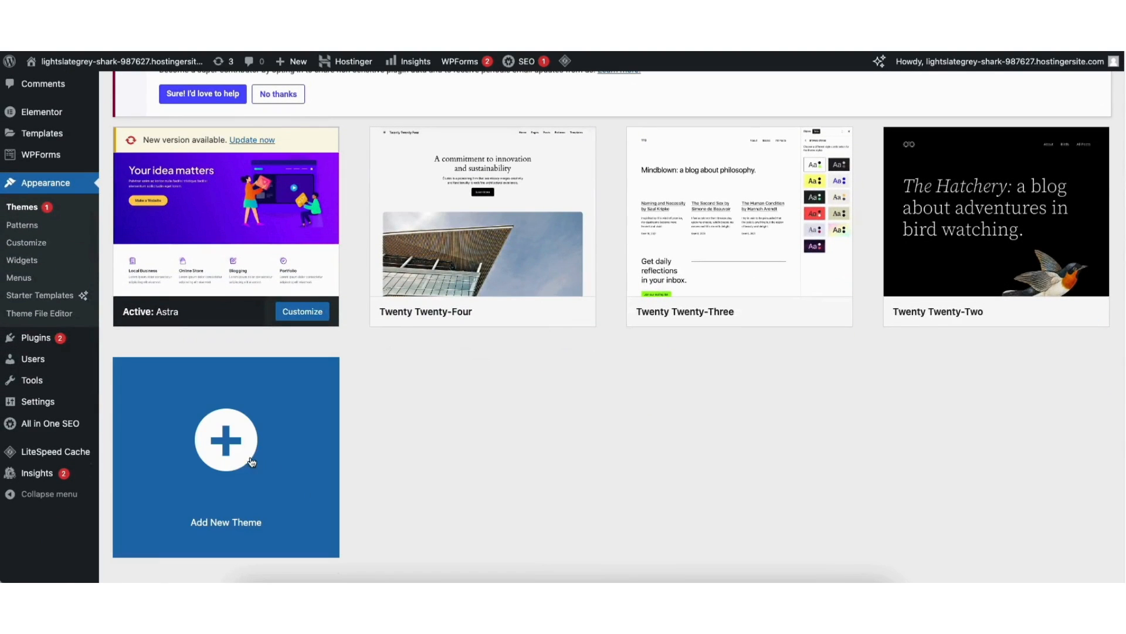
click(228, 455)
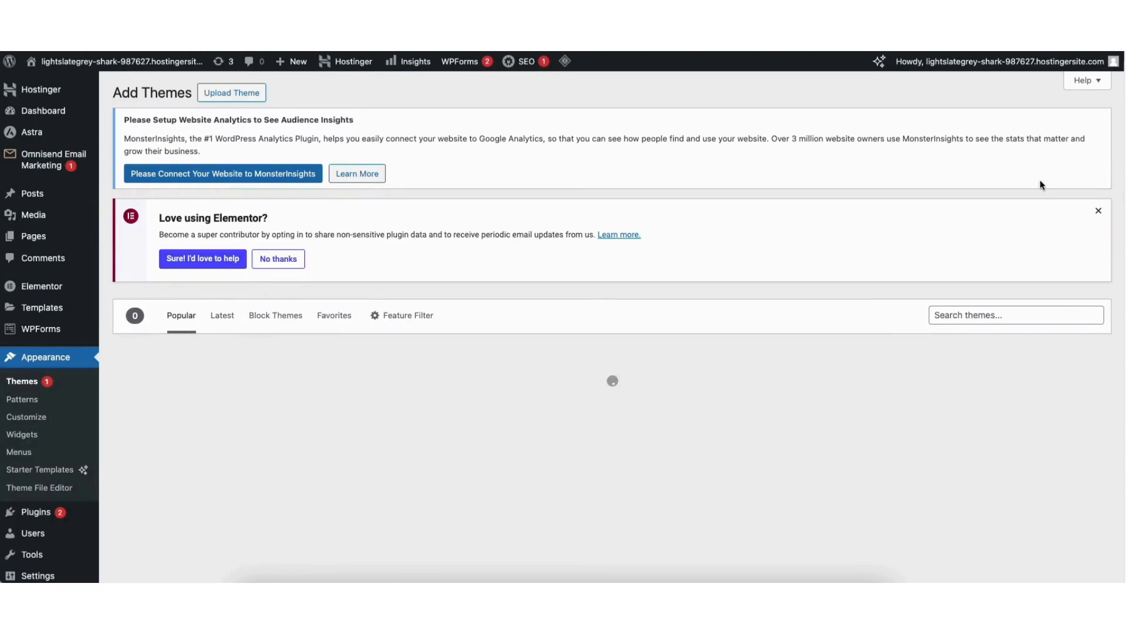
scroll(610, 328, down, 7)
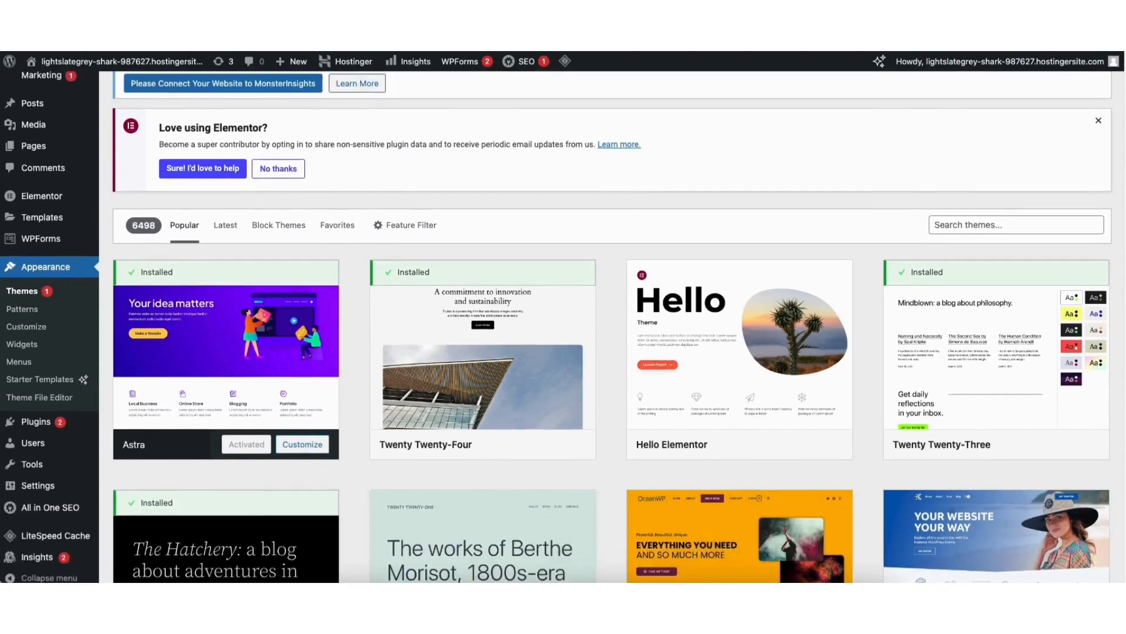
scroll(610, 329, down, 11)
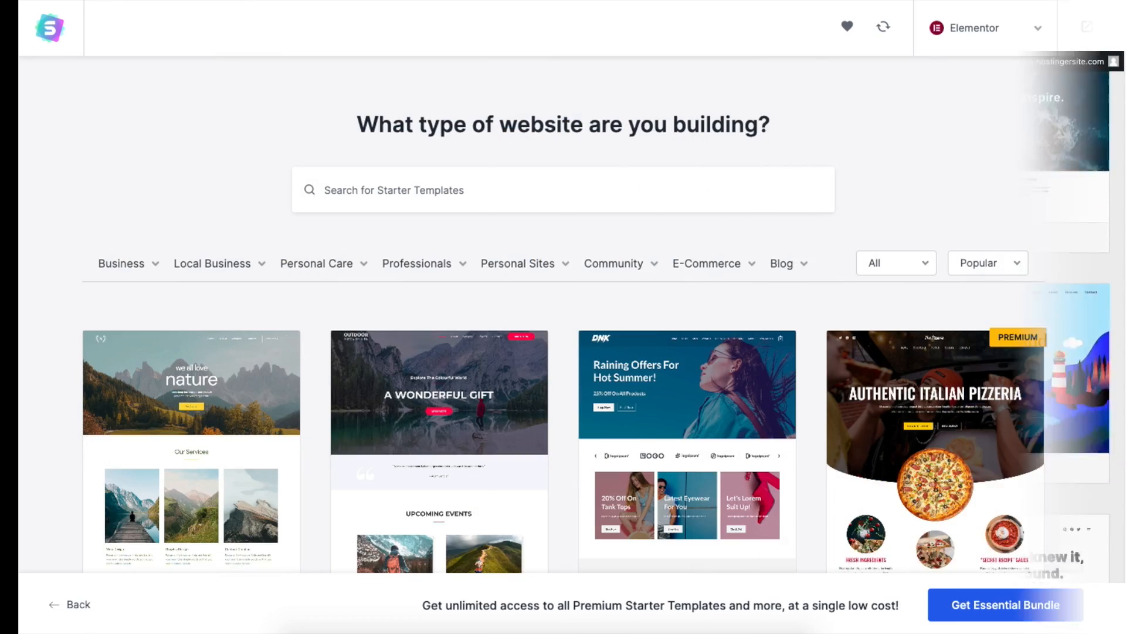
scroll(563, 317, down, 5)
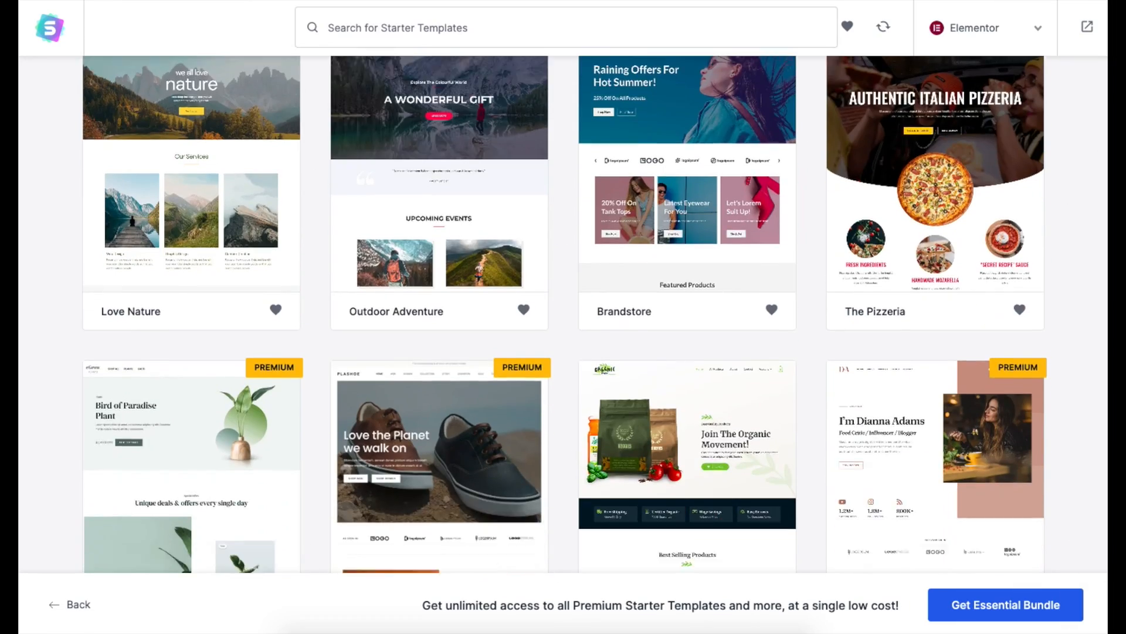
scroll(563, 317, down, 3)
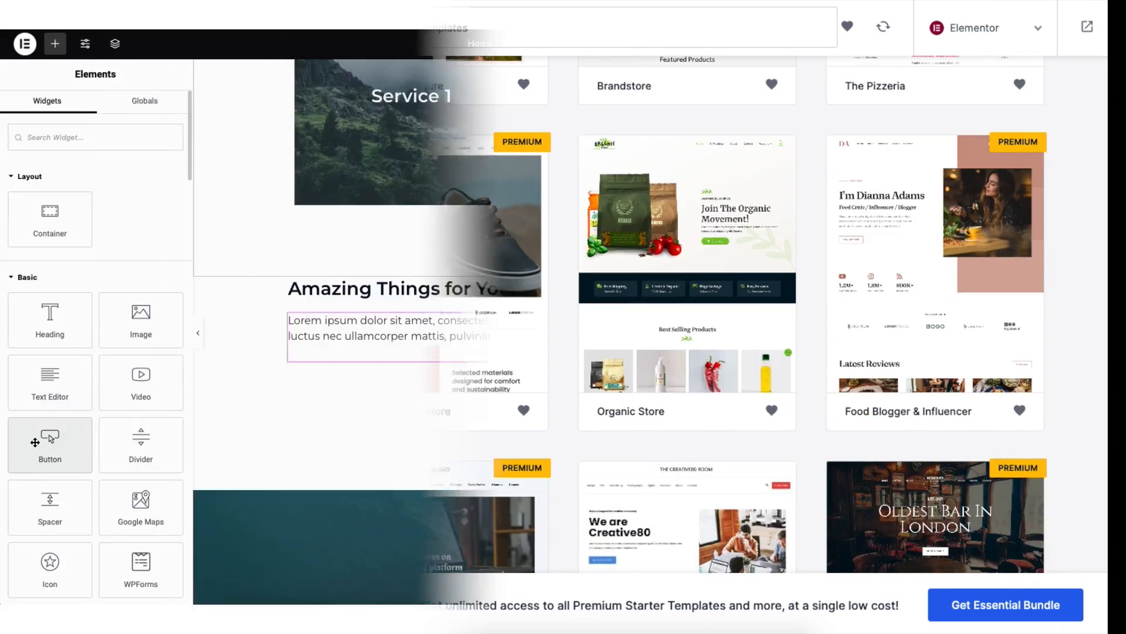
drag(49, 444, 382, 361)
drag(50, 381, 375, 304)
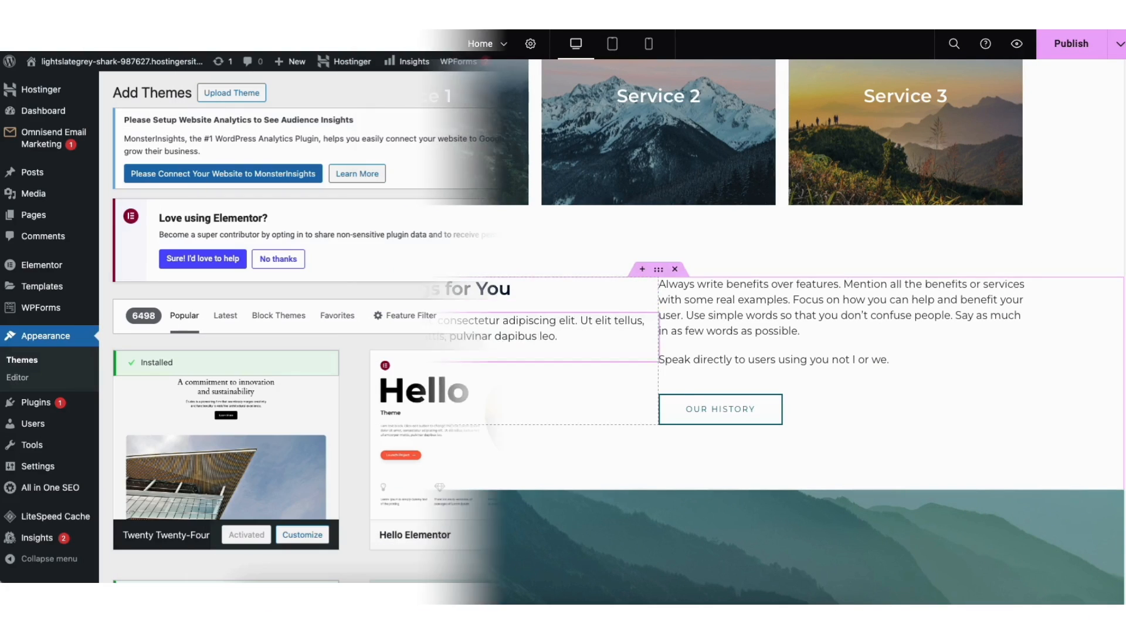
Step: Search the theme catalogue for "astra", then install and activate the Astra theme
text(astr)
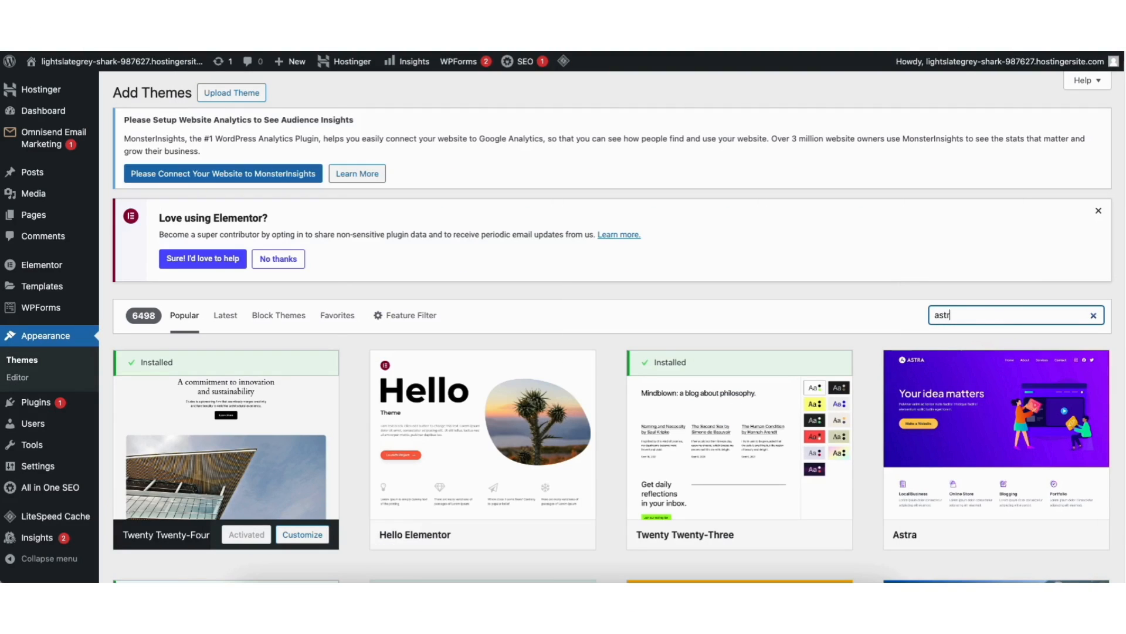
text(a)
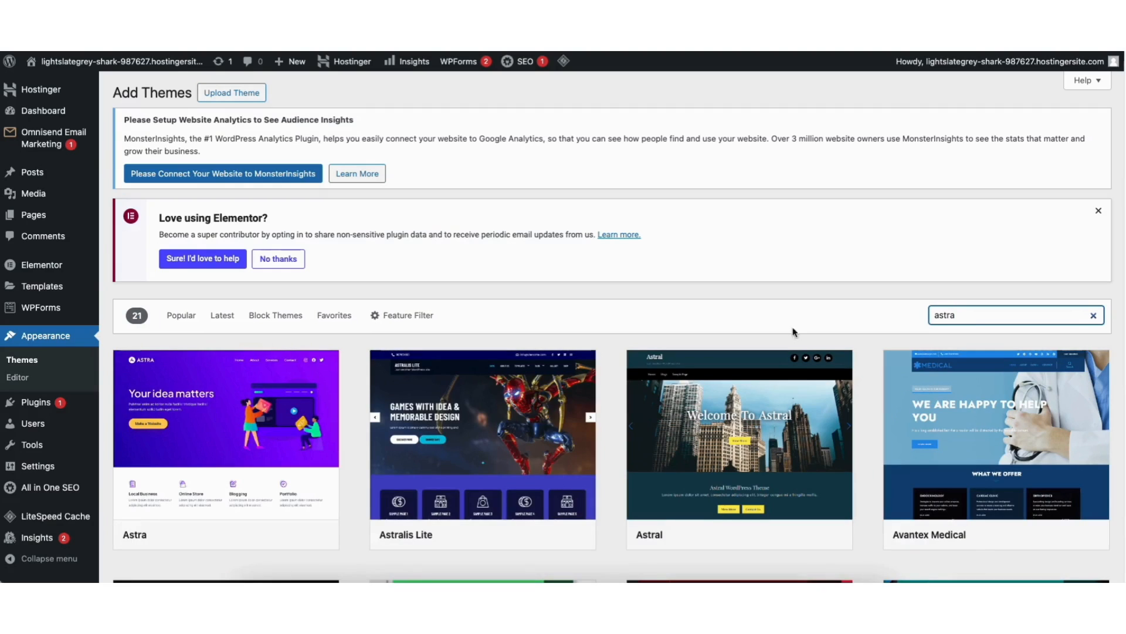
click(269, 531)
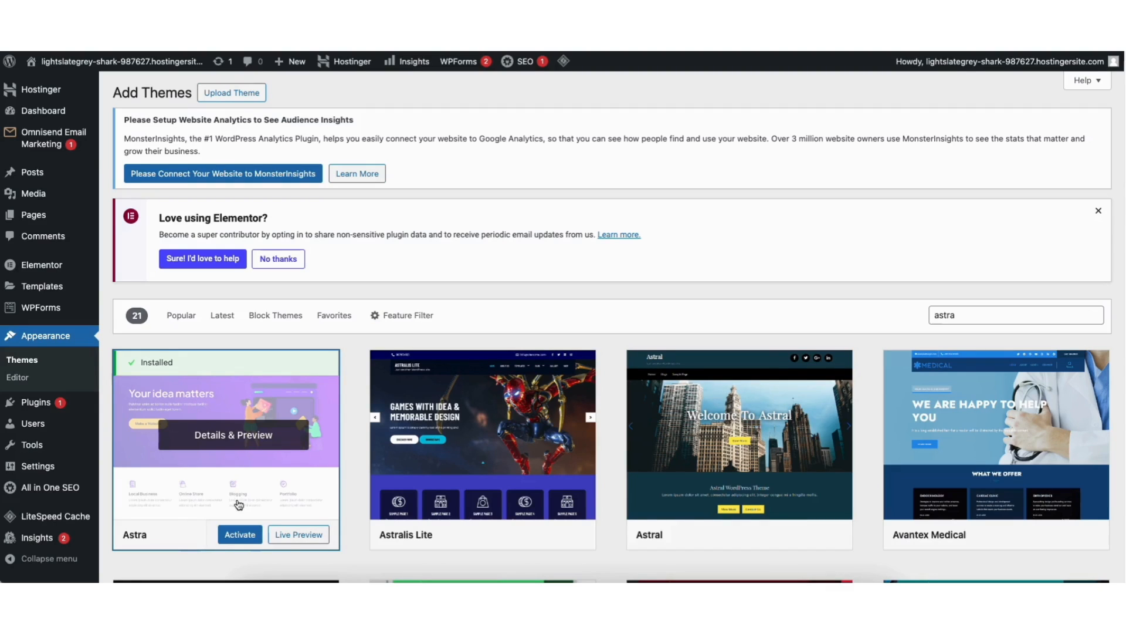
click(241, 535)
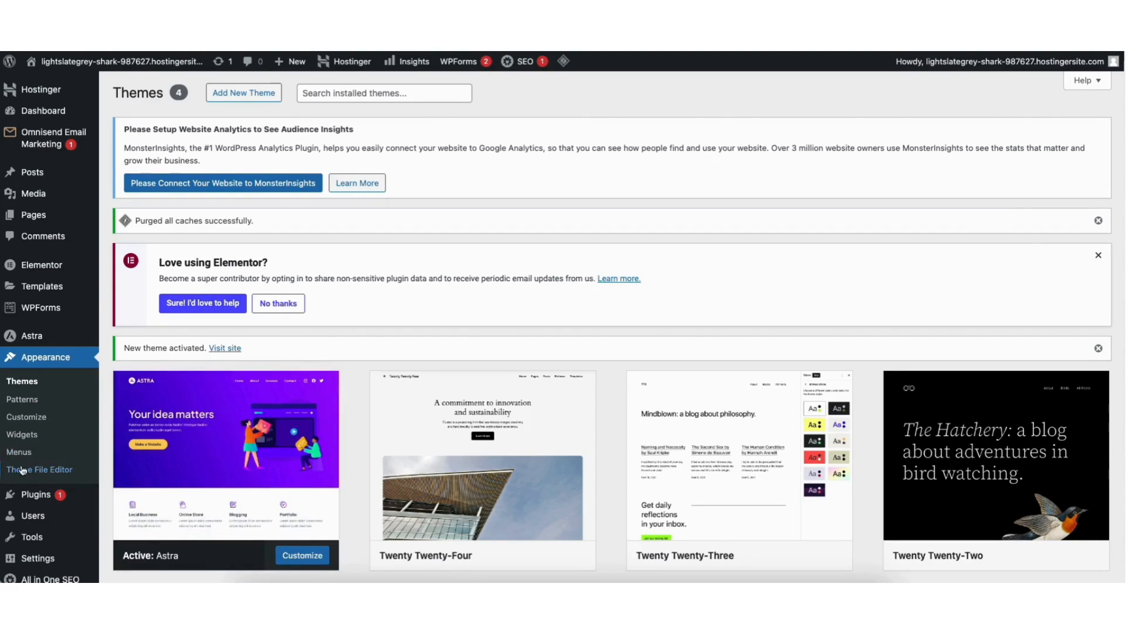
Step: Find the Starter Templates plugin by Brainstorm Force with the search "starter templates" among new plugins, install it and activate it
mouse_move(34, 497)
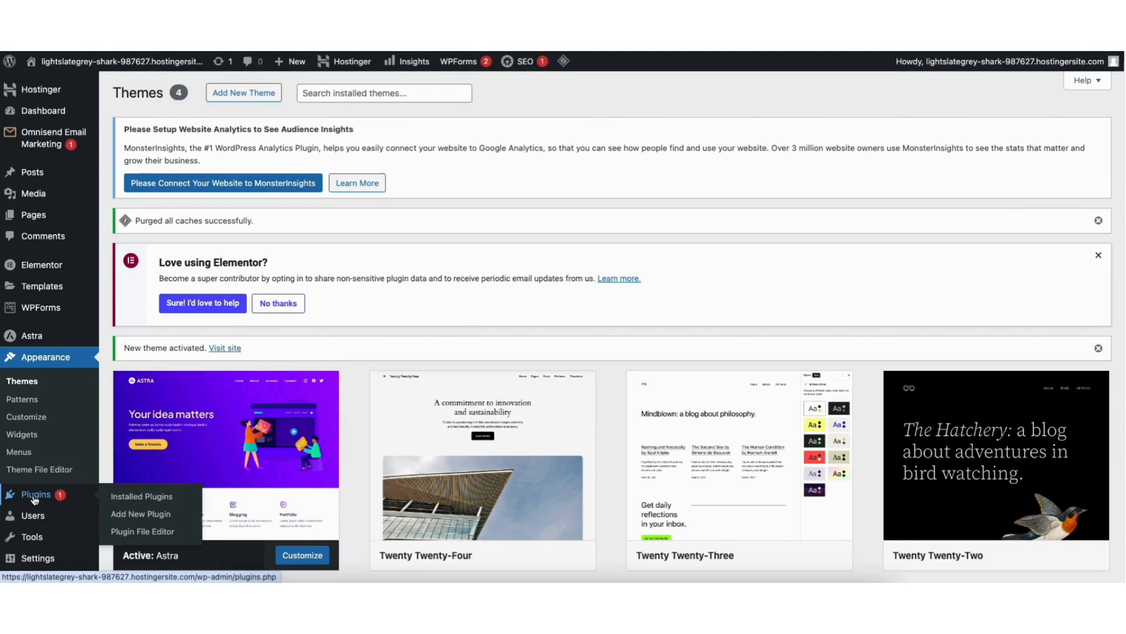
click(149, 519)
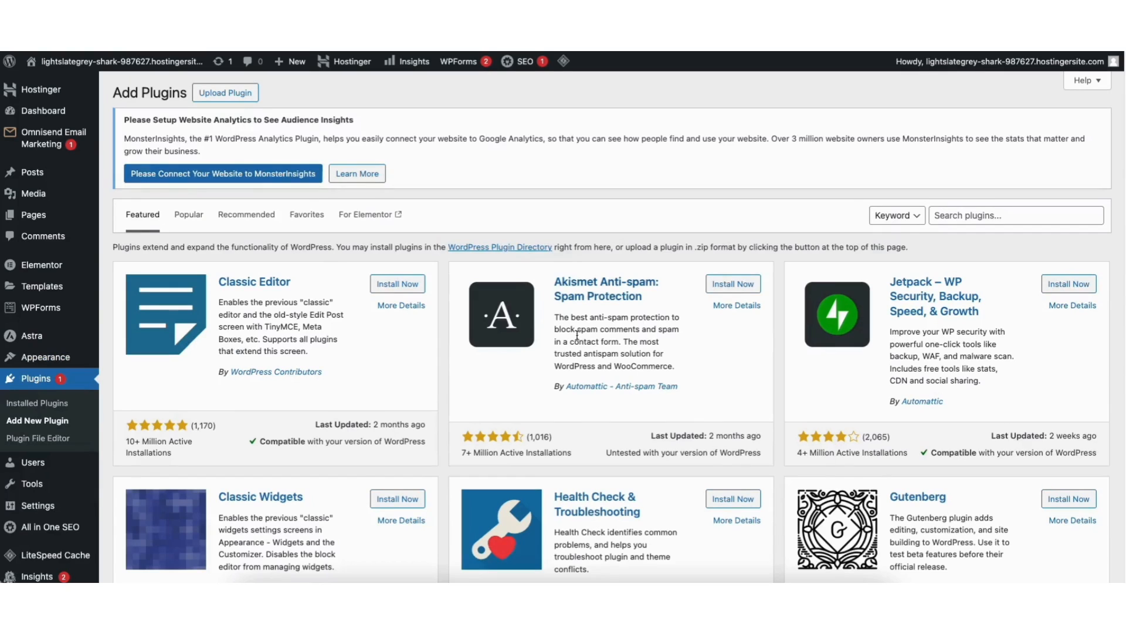
click(972, 212)
text(starter templ)
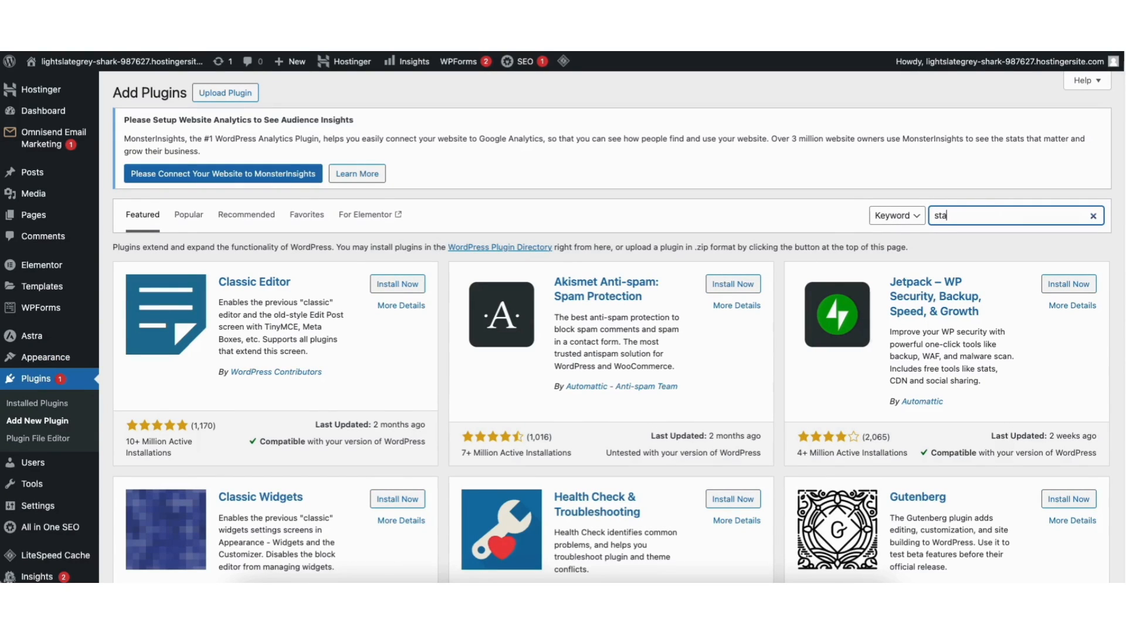
text(ates)
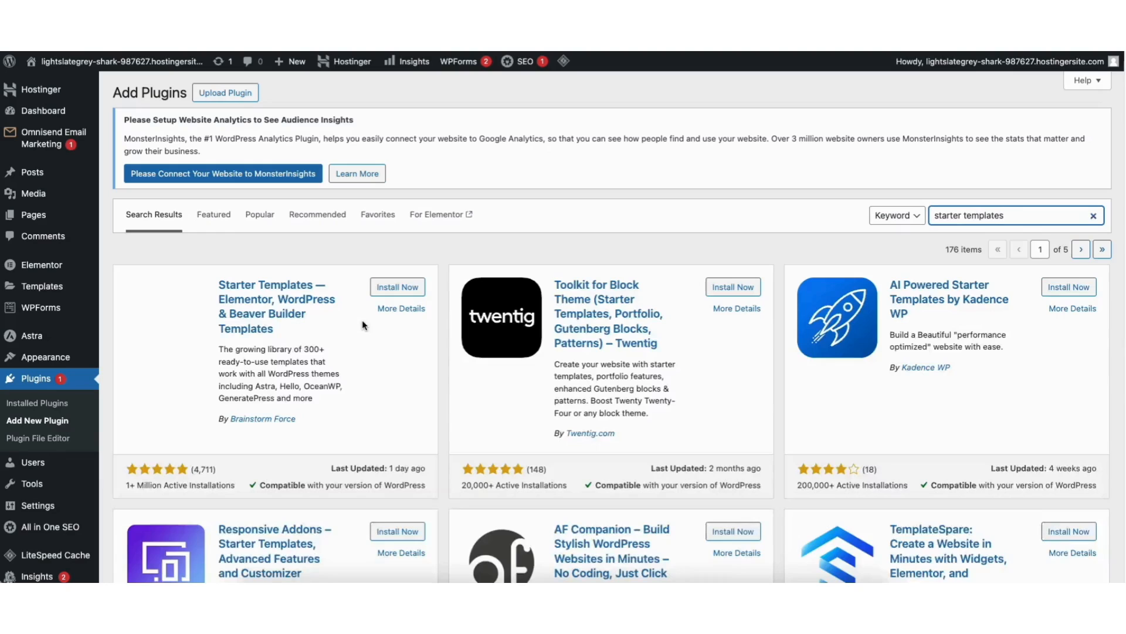
click(388, 292)
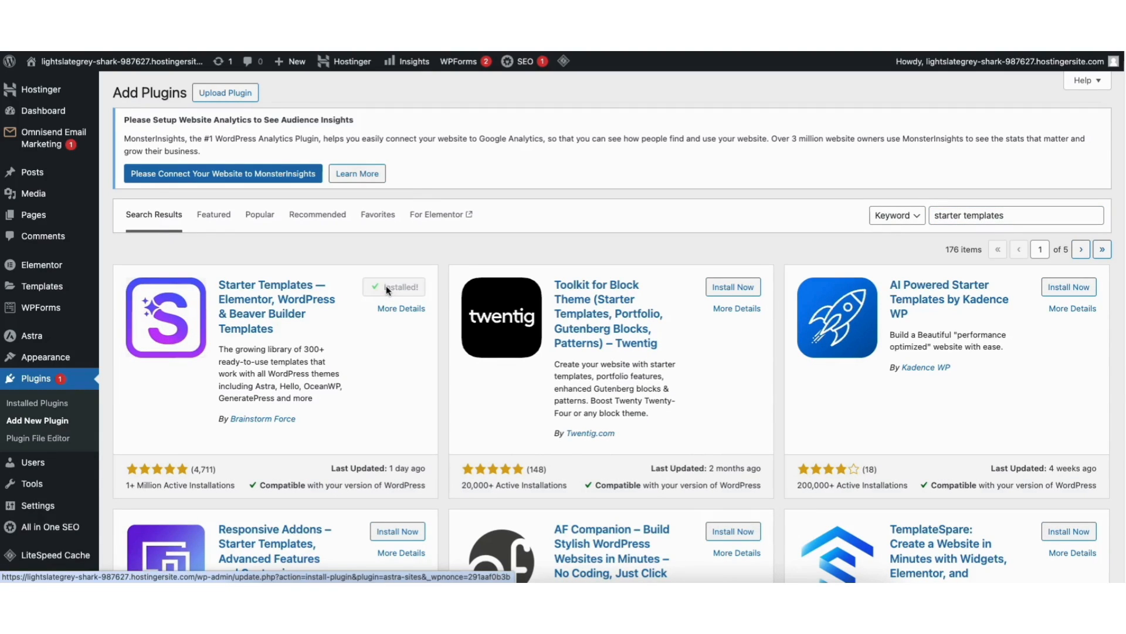
click(392, 288)
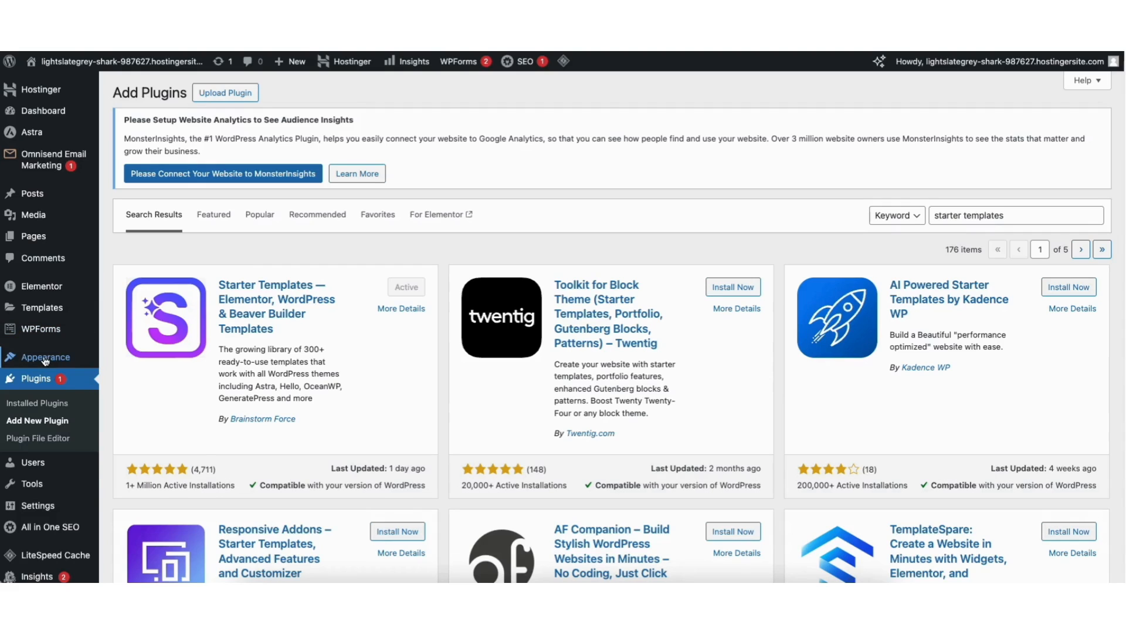
Step: Open the Starter Templates library and choose Elementor as the page builder
mouse_move(45, 361)
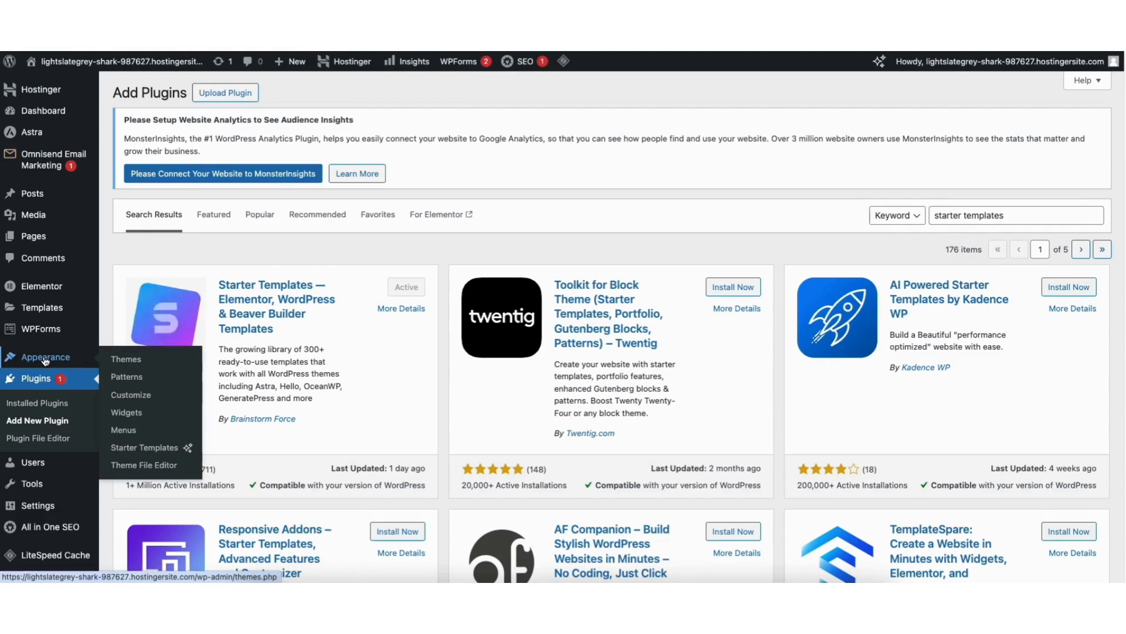
click(145, 447)
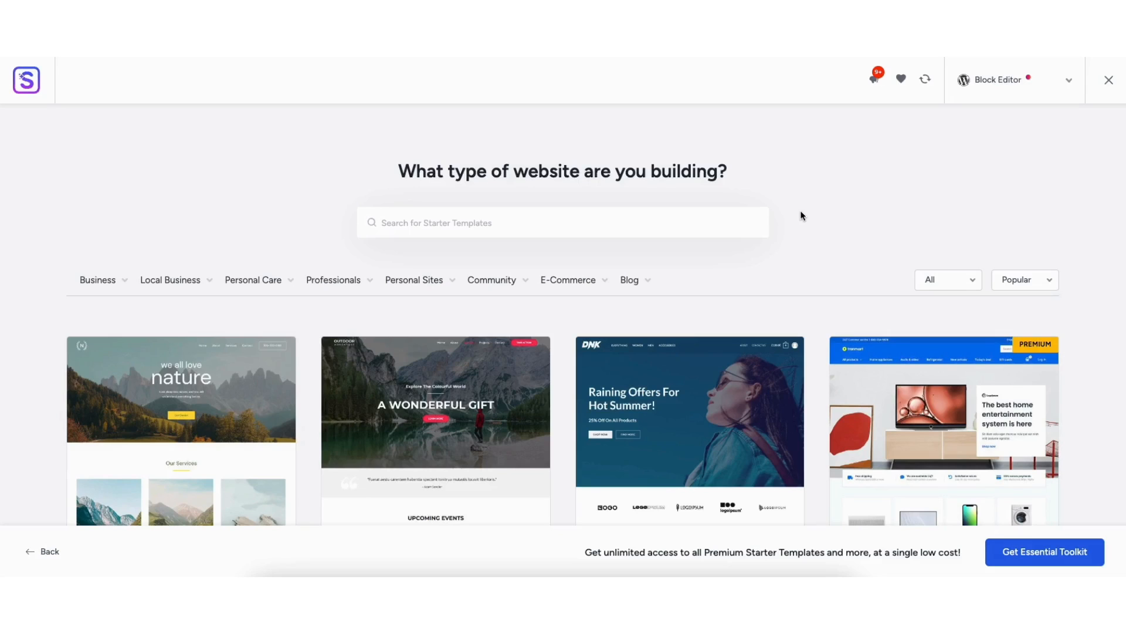
click(993, 83)
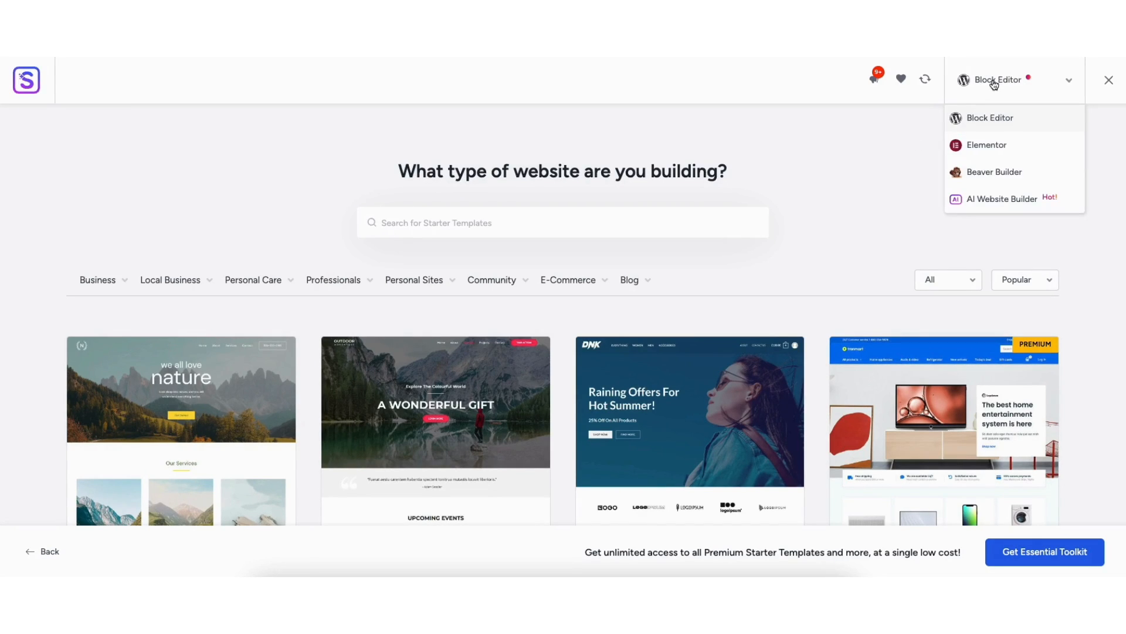
click(975, 145)
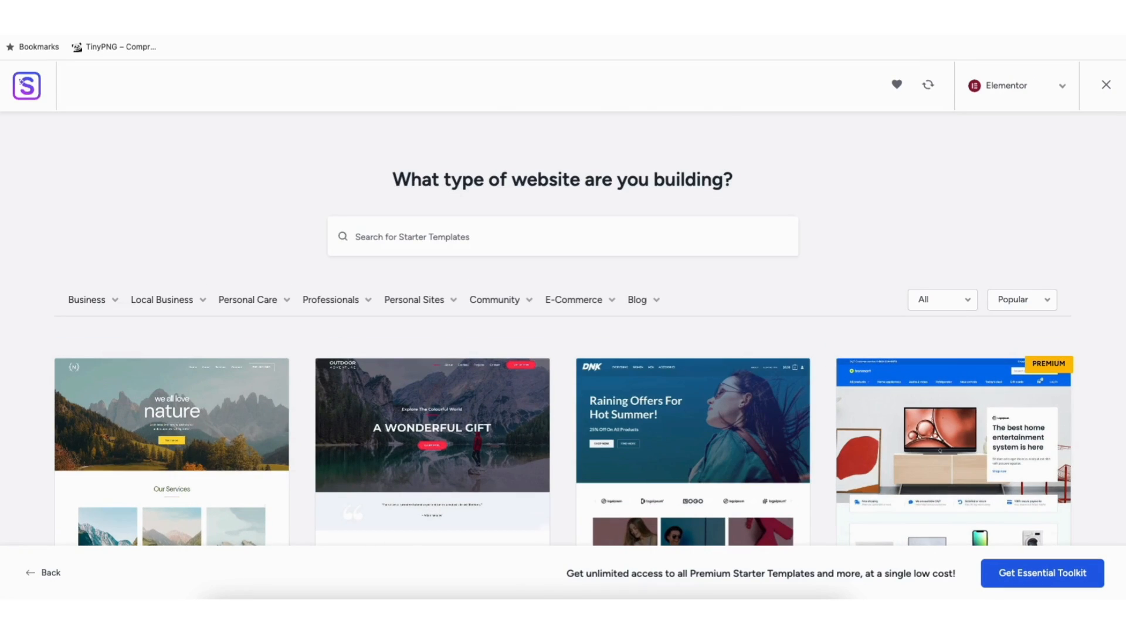
Step: Browse the Elementor starter templates, and look at the subcategories offered under Business
scroll(563, 328, down, 8)
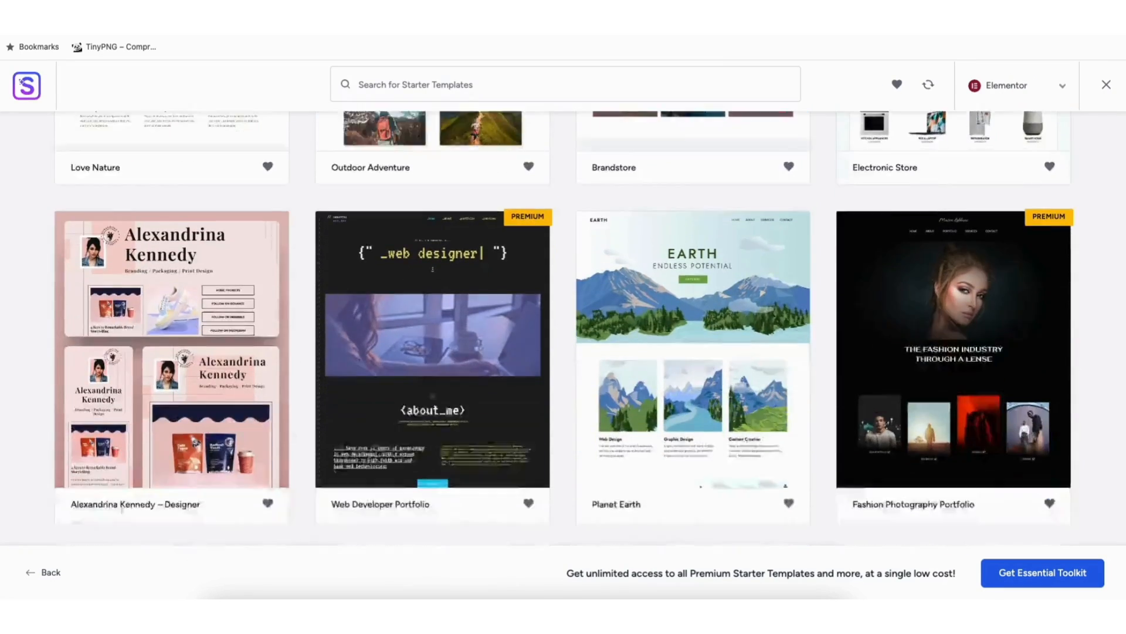
scroll(563, 329, down, 10)
scroll(563, 329, down, 5)
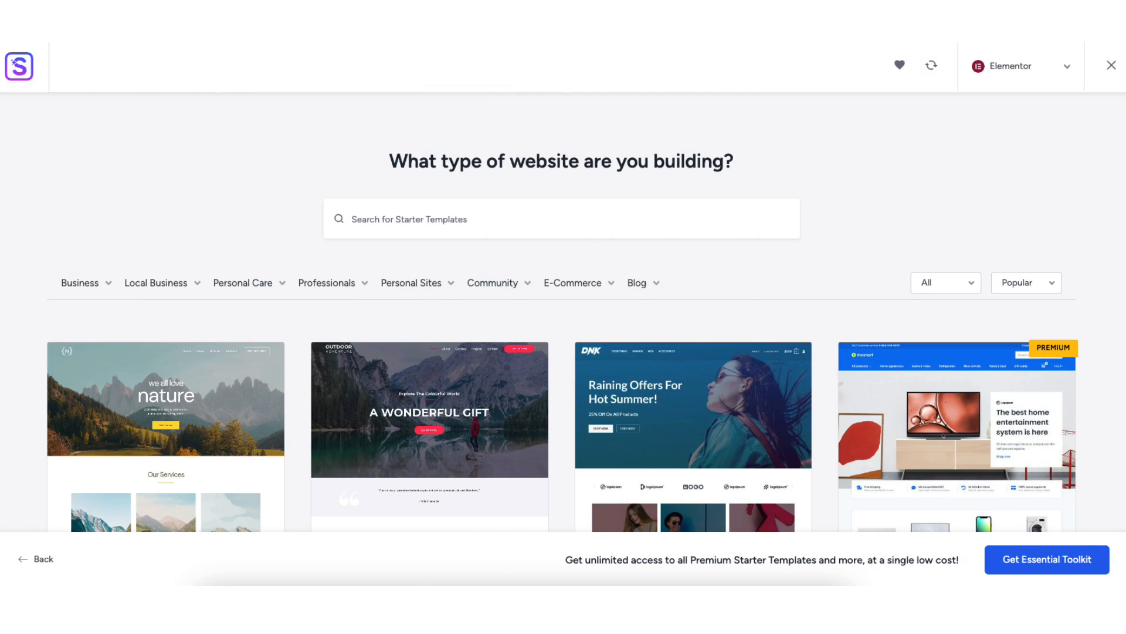
click(88, 287)
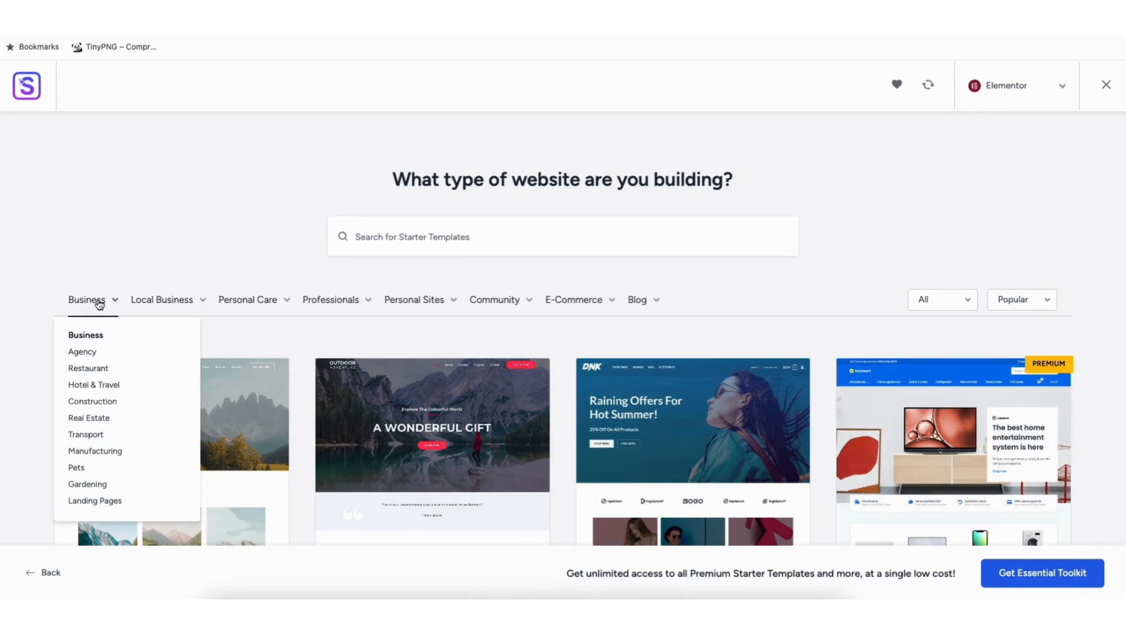
mouse_move(319, 306)
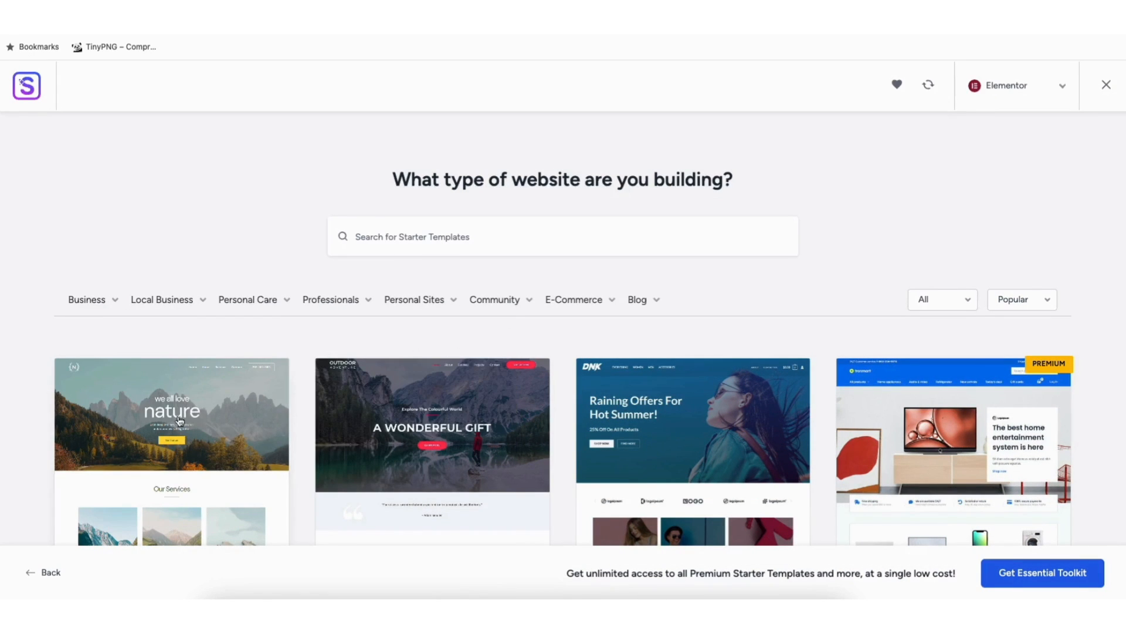
Step: Preview the Love Nature template's page sections, and close the preview without importing it
click(164, 433)
scroll(674, 329, down, 8)
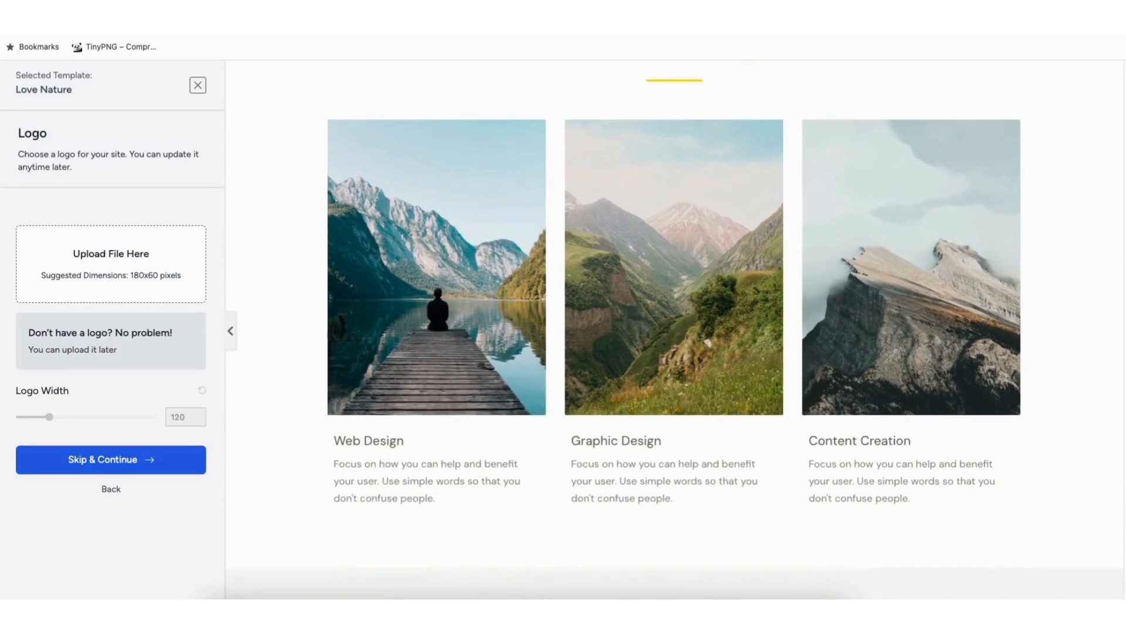
drag(1123, 212, 1122, 282)
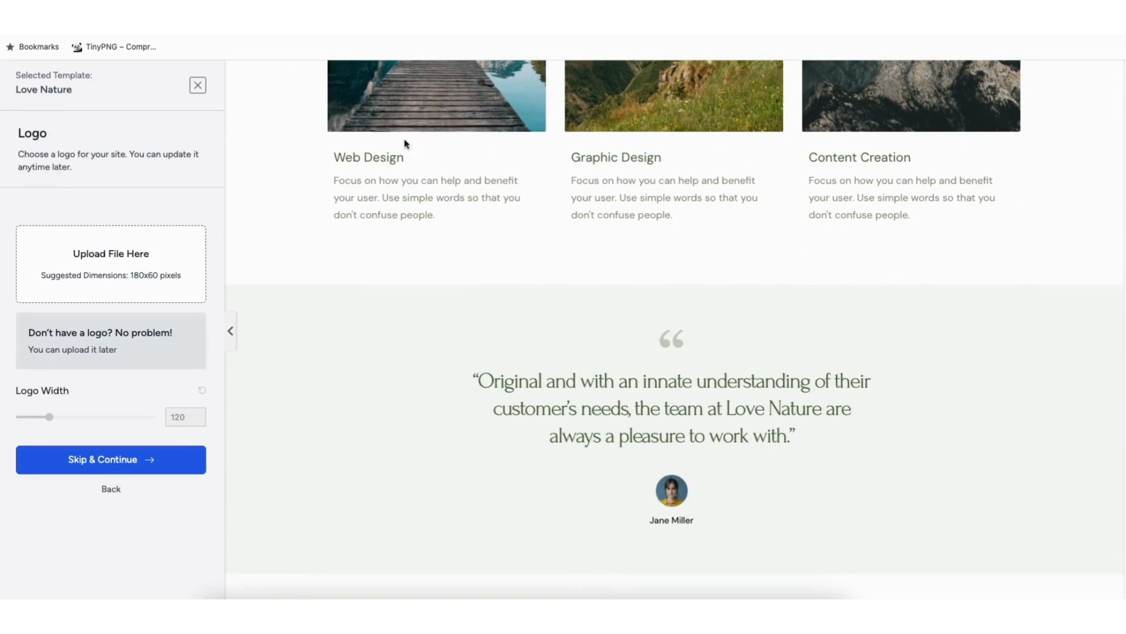
click(198, 87)
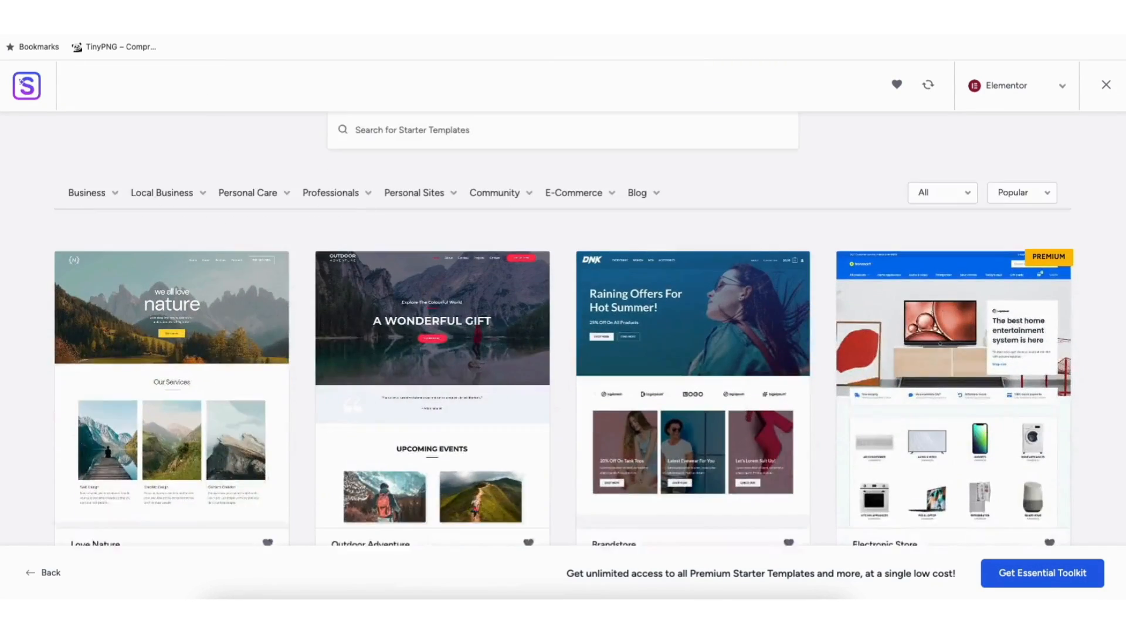
Step: Examine the range of free and premium Elementor designs further down the starter template library
scroll(66, 327, down, 10)
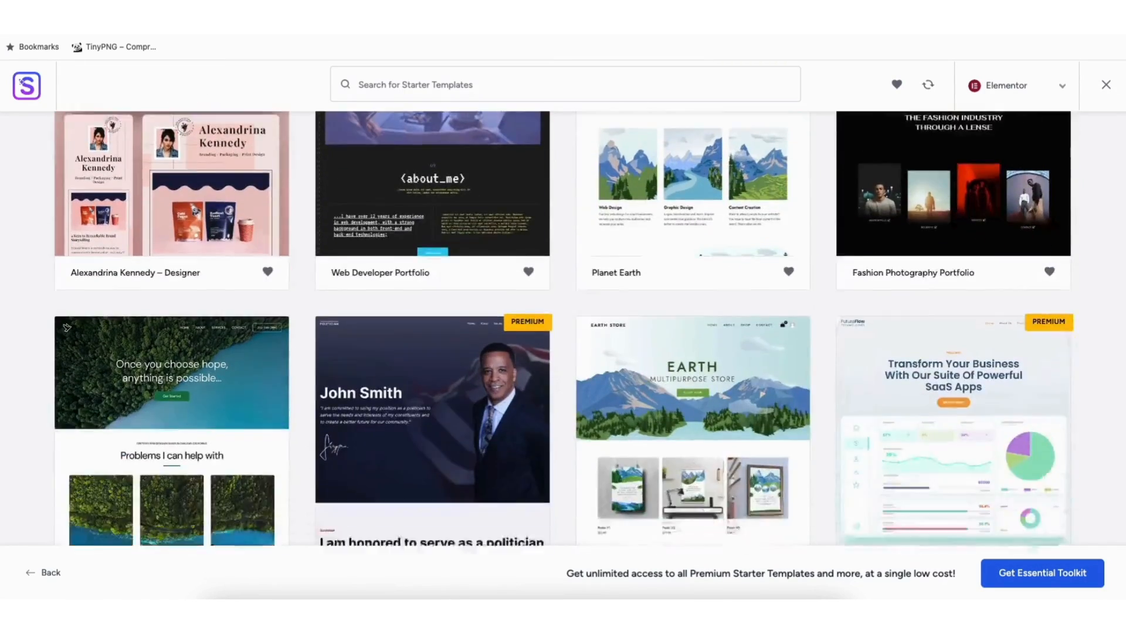
scroll(67, 327, down, 10)
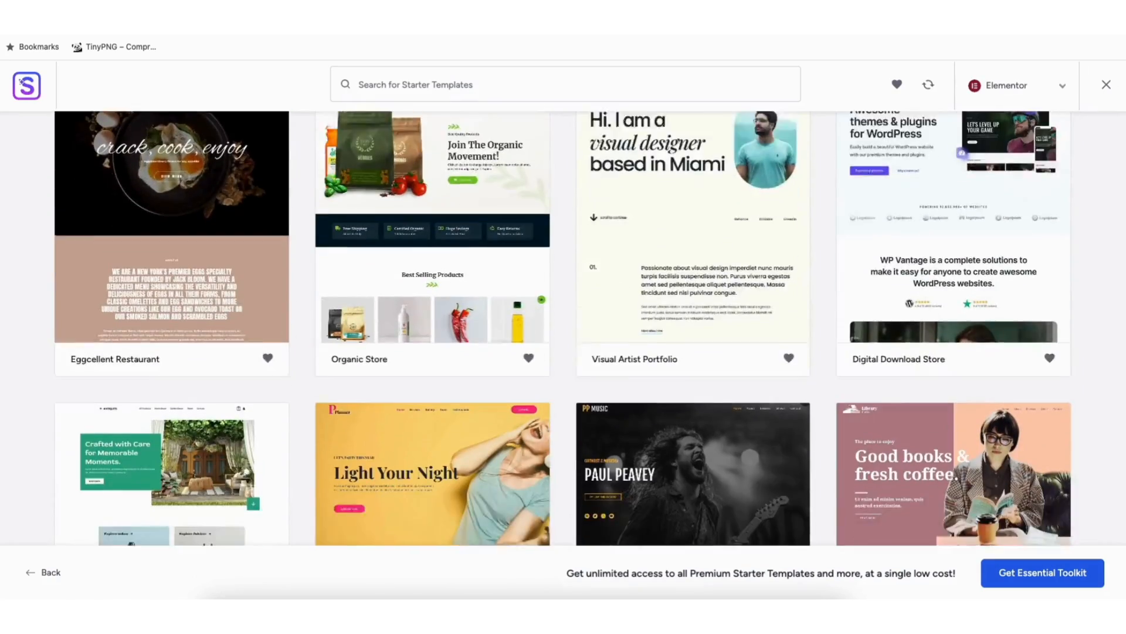
scroll(67, 327, down, 10)
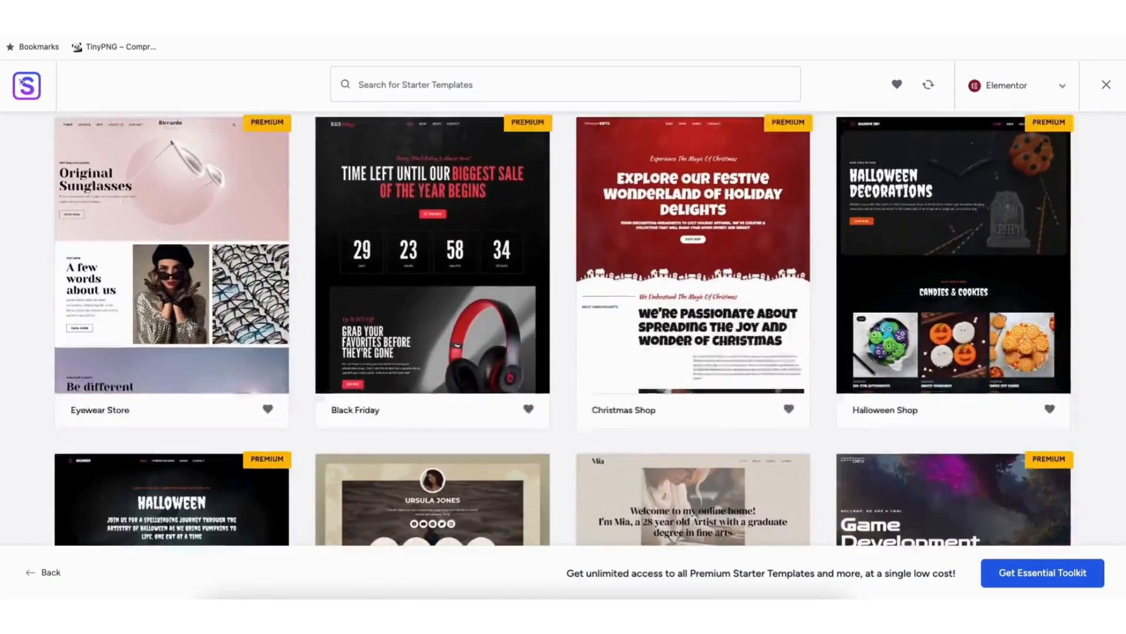
scroll(66, 327, down, 10)
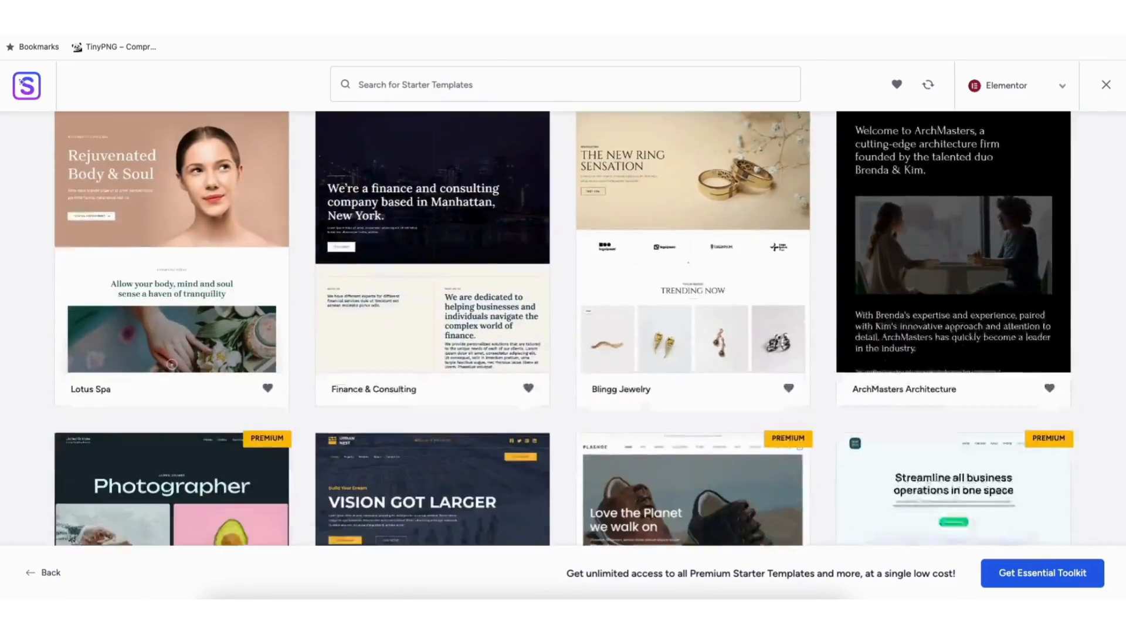
scroll(66, 327, down, 10)
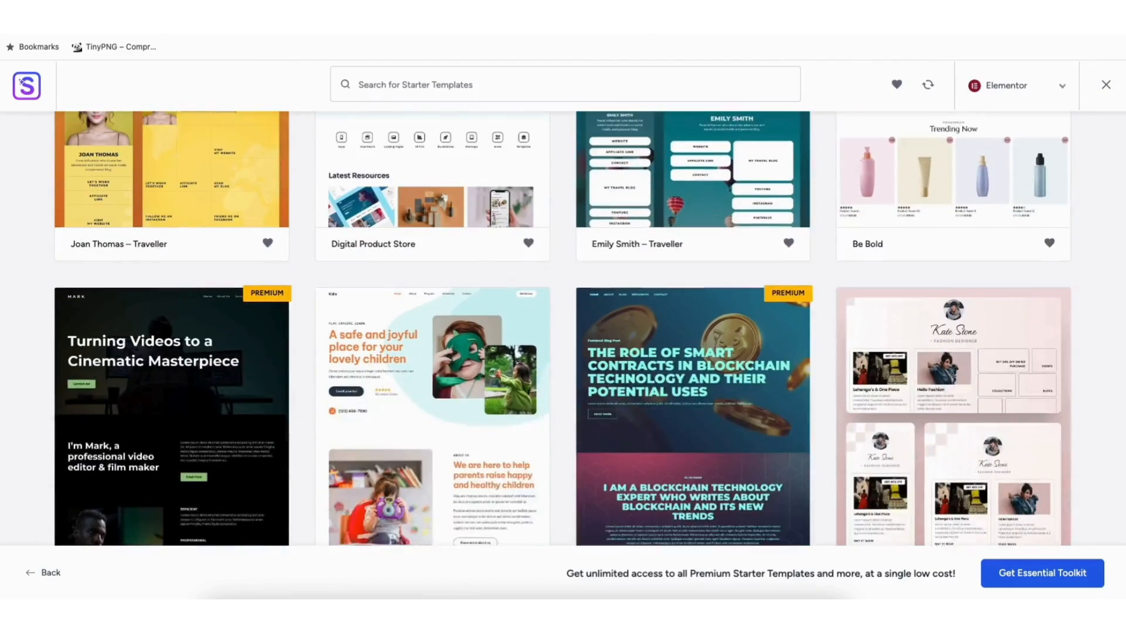
scroll(564, 328, down, 7)
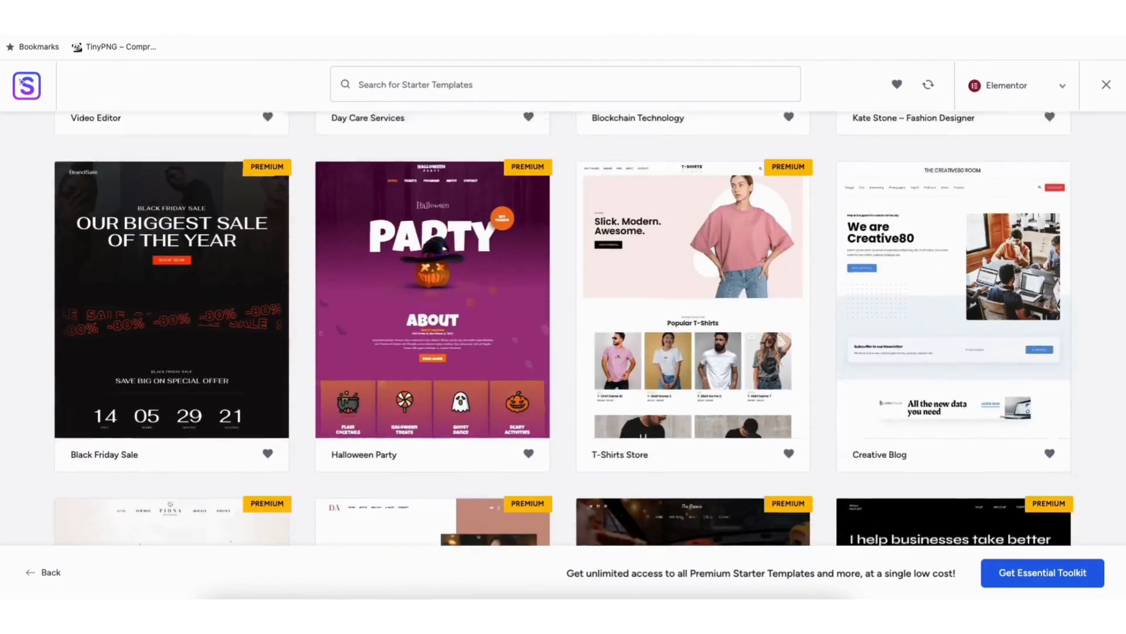
scroll(564, 329, down, 8)
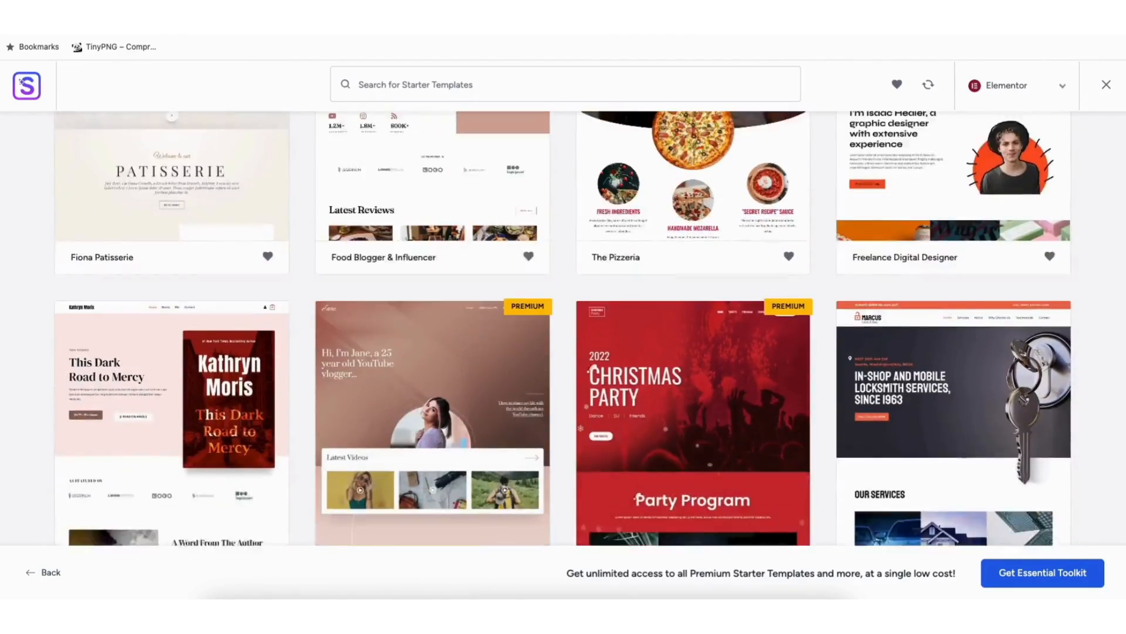
scroll(563, 328, down, 7)
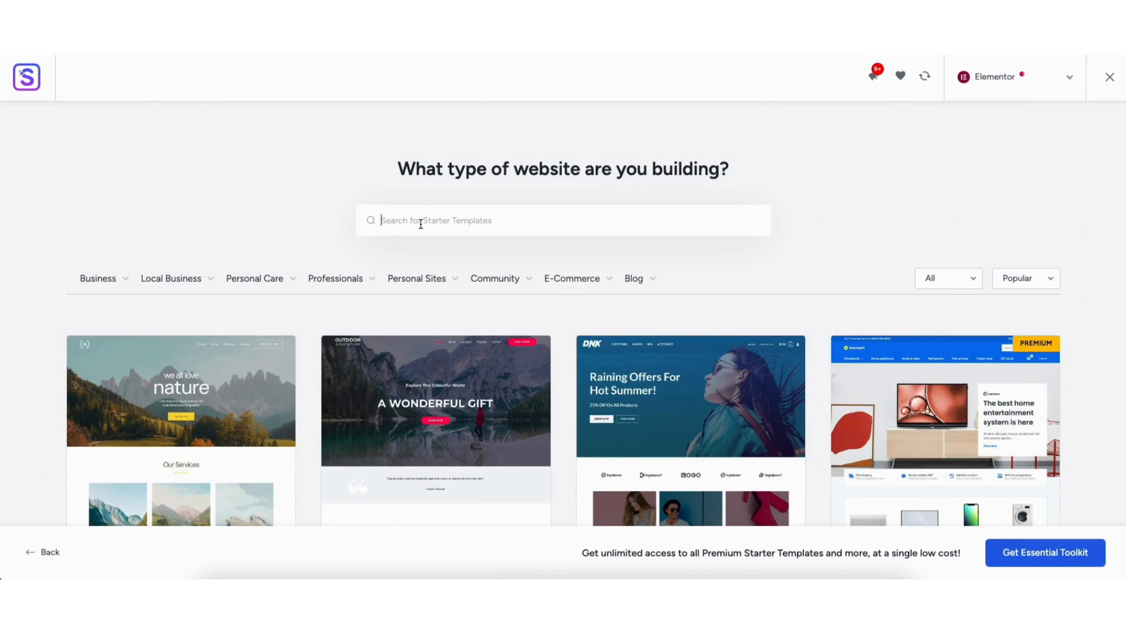
Step: Search the starter templates for "mountain", select the Mountain template, and continue without adding a logo
text(mountain)
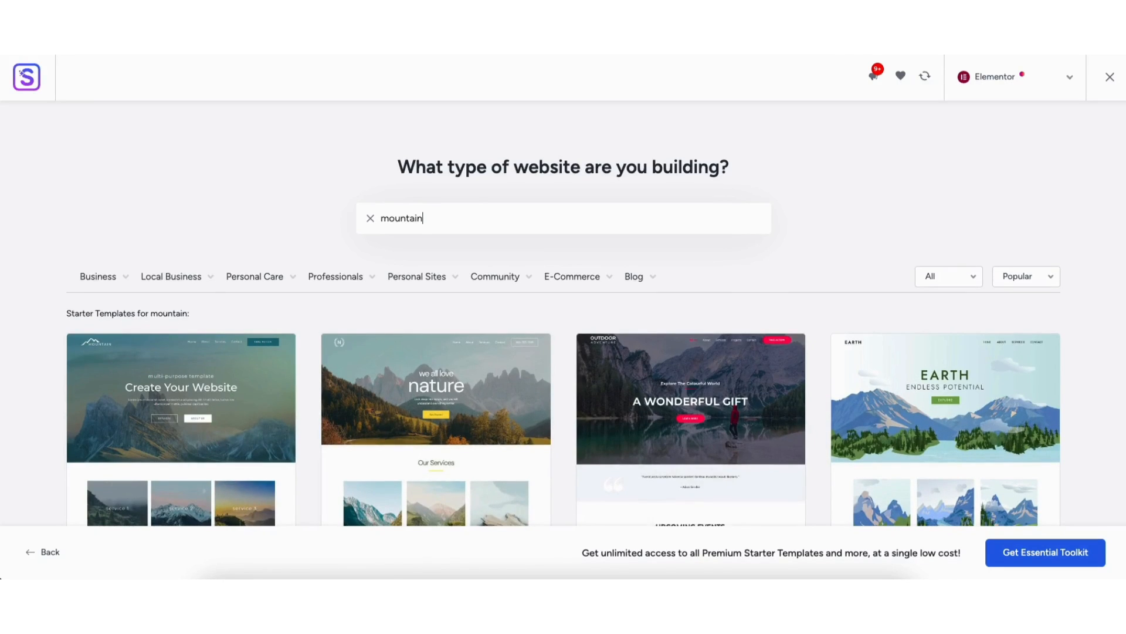
scroll(176, 297, down, 3)
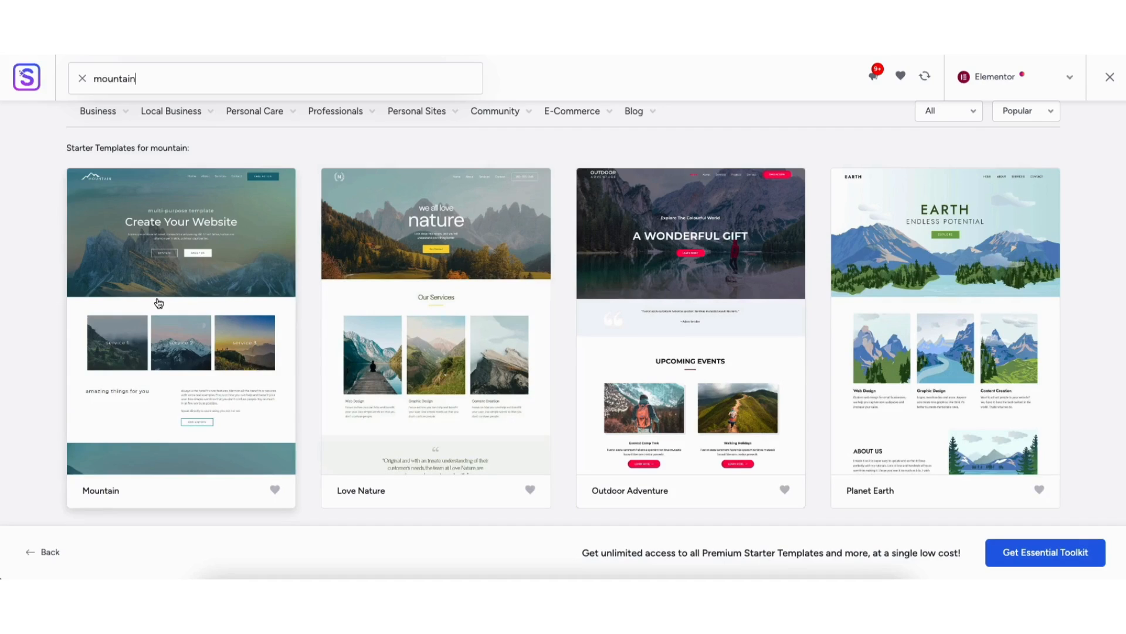
click(159, 303)
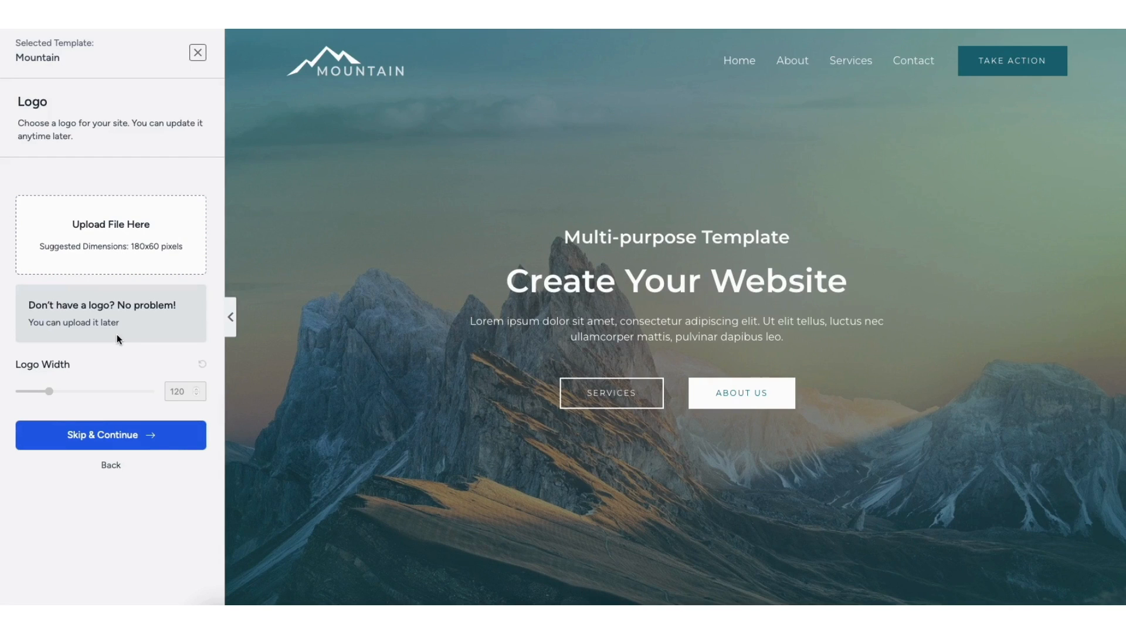
click(112, 434)
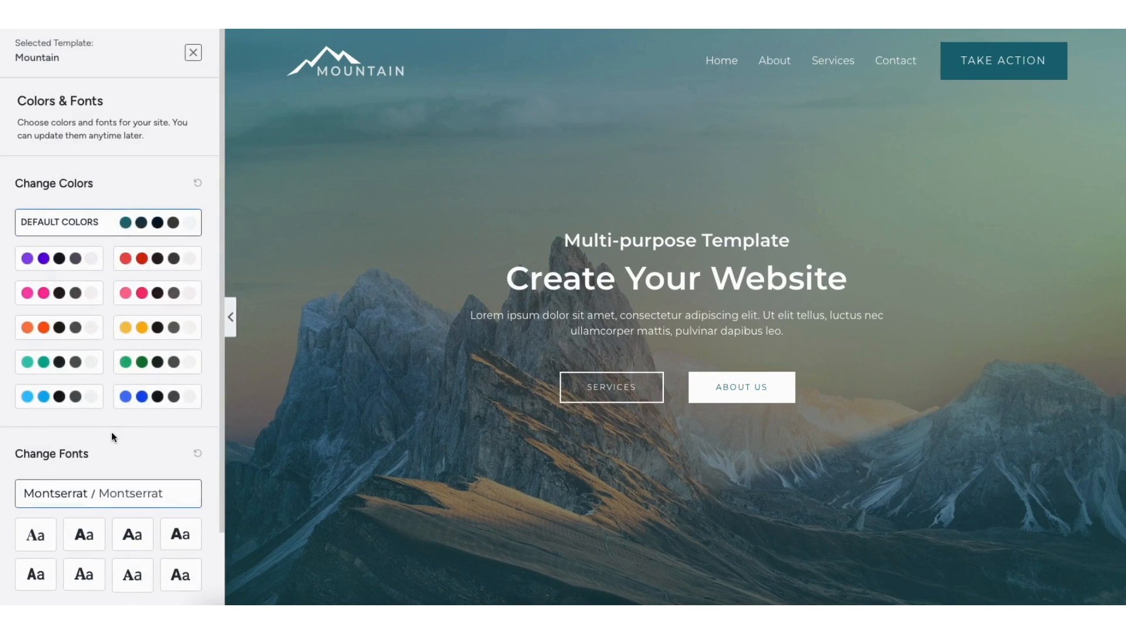
Step: Try the alternative color palettes on the Mountain template, and return to the default colors
click(73, 258)
click(67, 293)
click(61, 327)
click(58, 361)
click(140, 397)
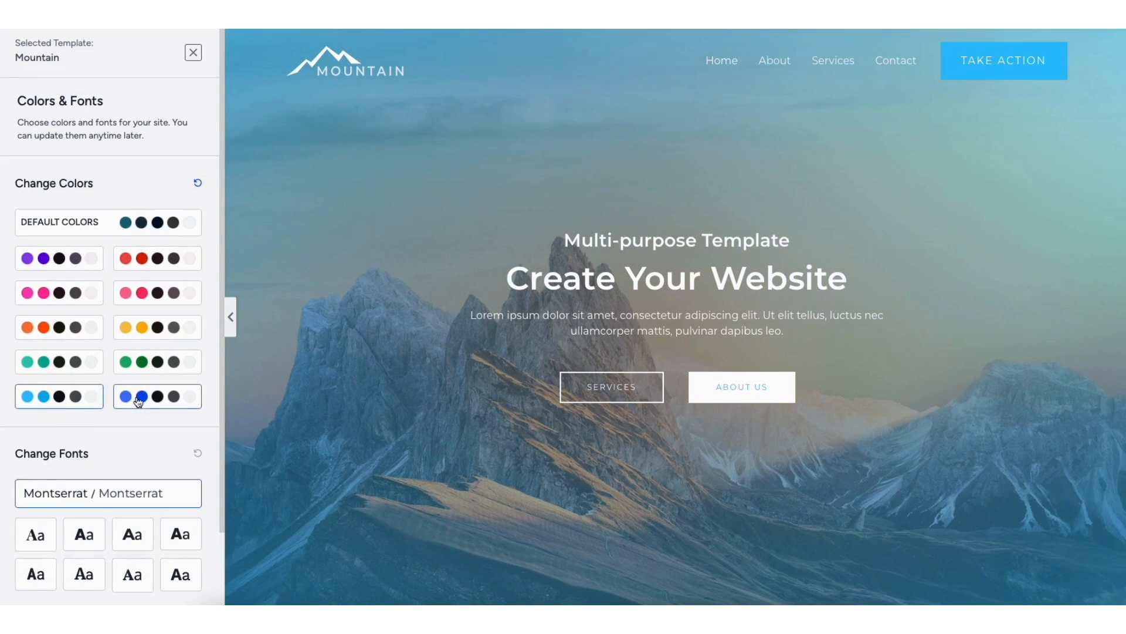
click(141, 361)
click(136, 327)
click(135, 296)
click(135, 260)
click(137, 224)
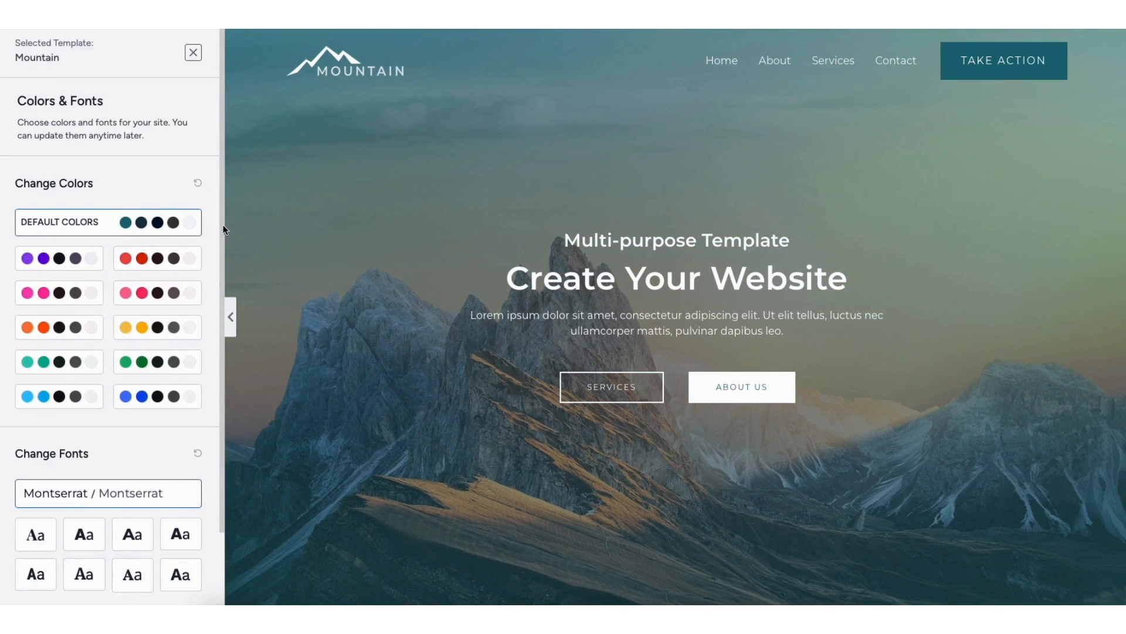
Step: Build the website from the Mountain template with customizer settings, widgets and content included, and view the finished site
scroll(223, 230, down, 2)
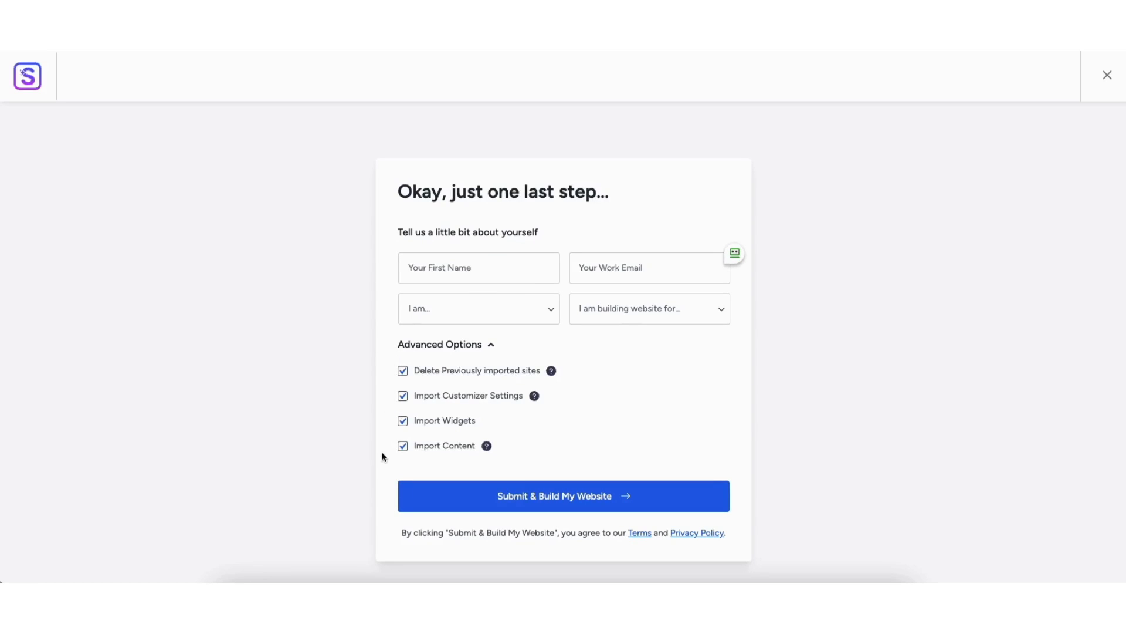
click(550, 498)
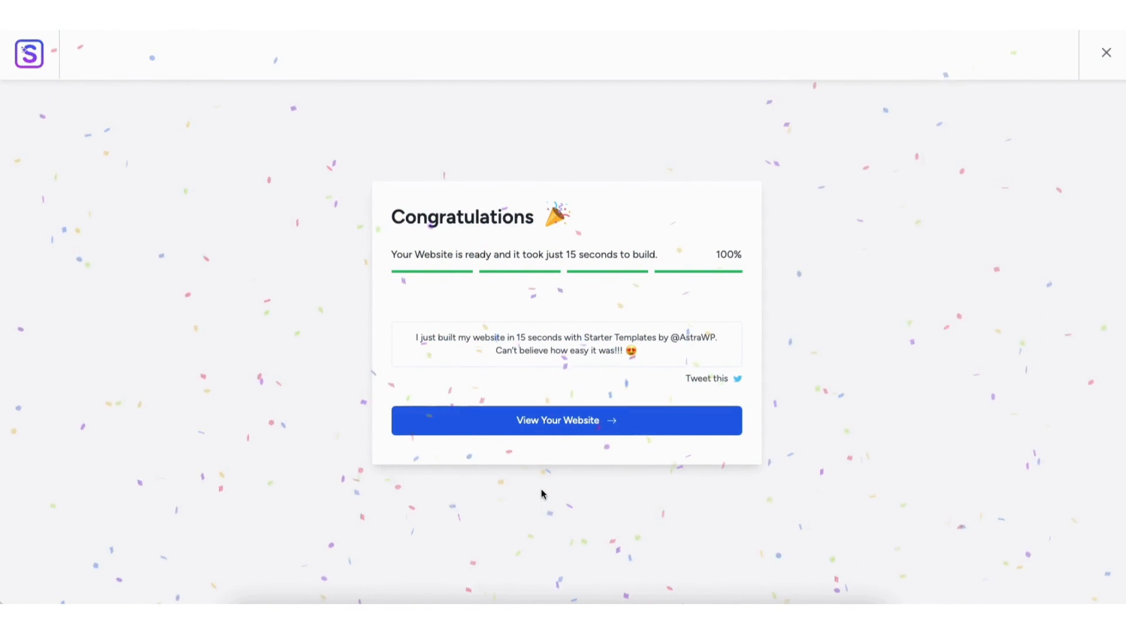
click(540, 421)
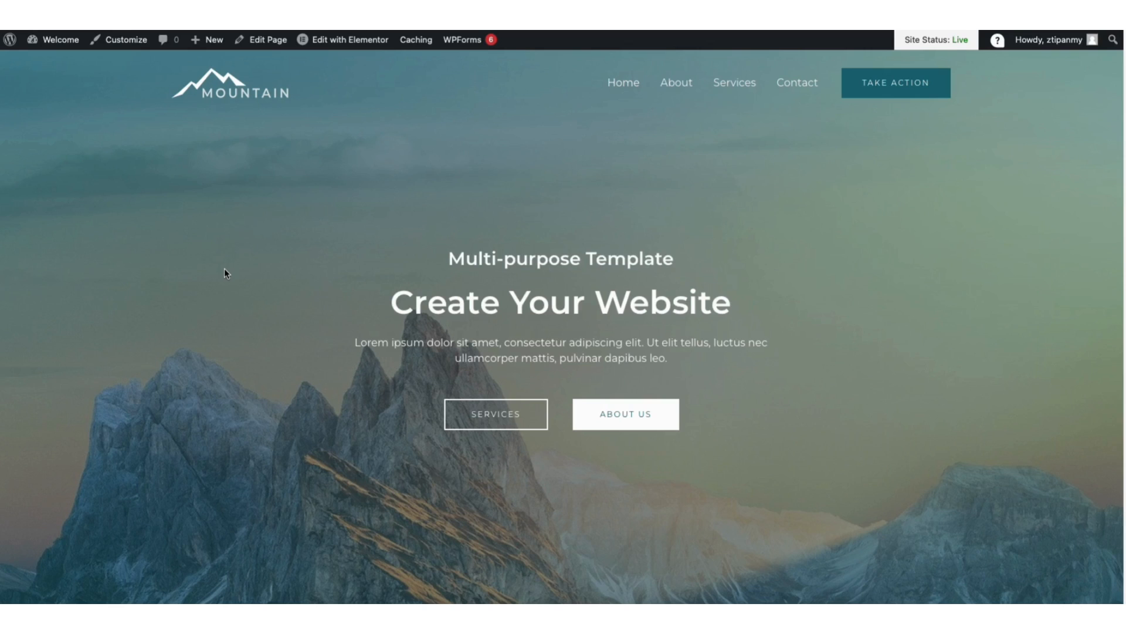
Step: Set the Editor Top Bar experiment to Active in Elementor's feature settings
mouse_move(57, 46)
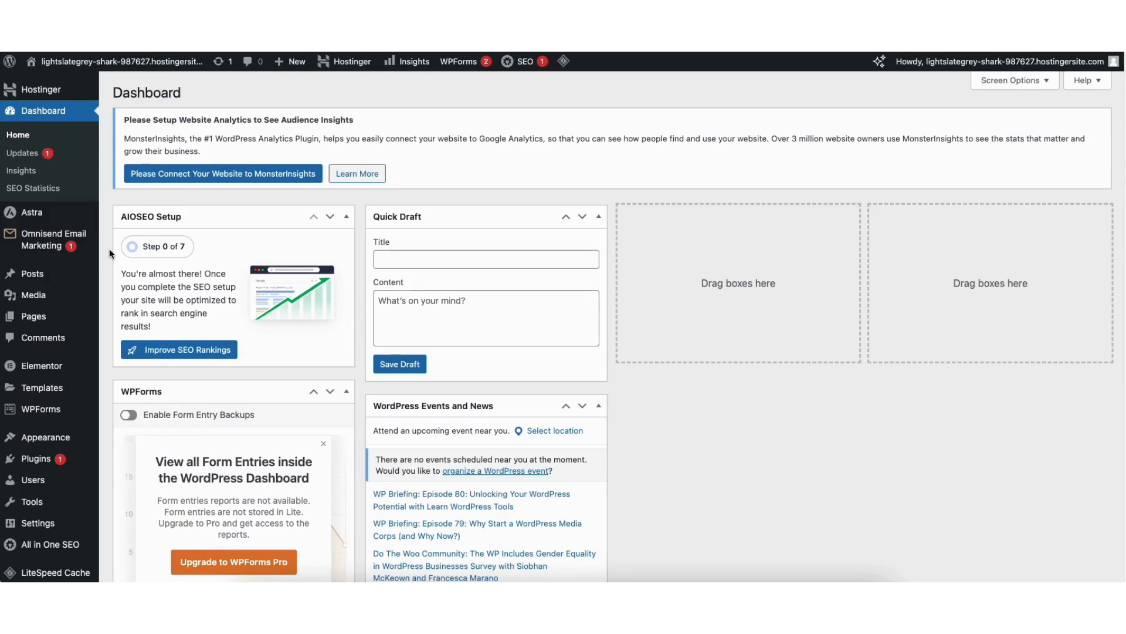
mouse_move(36, 372)
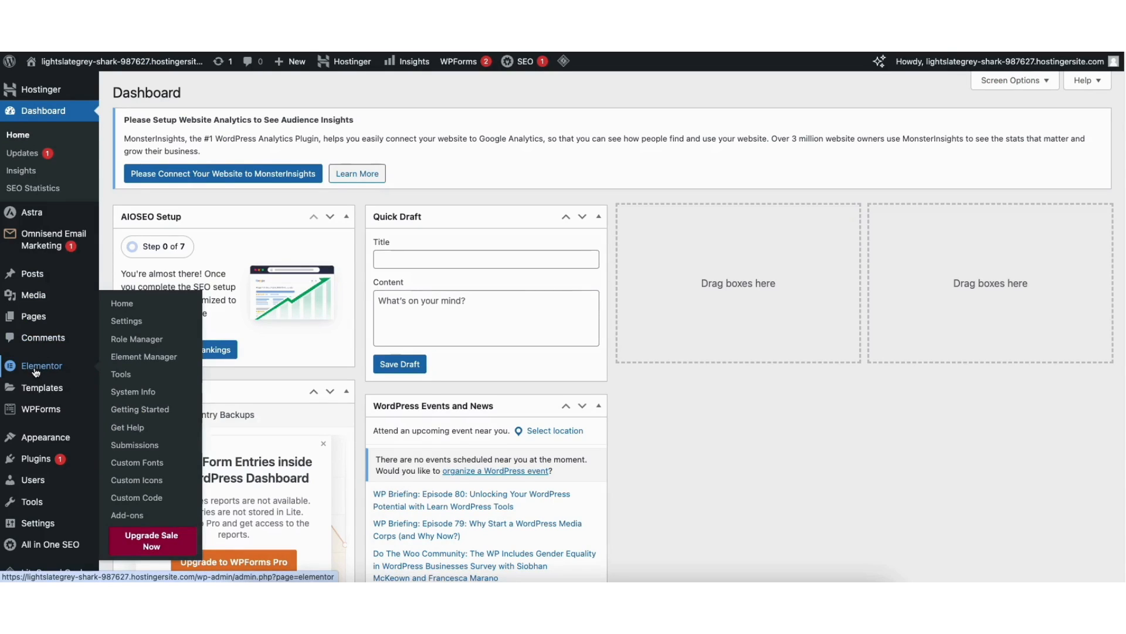
click(128, 323)
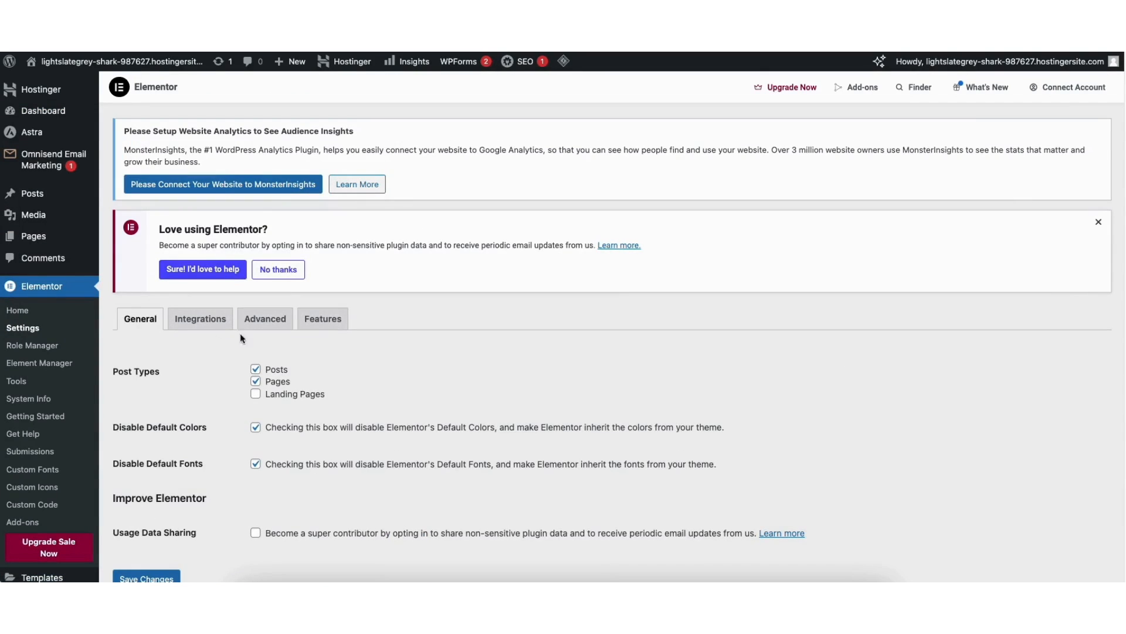
click(329, 322)
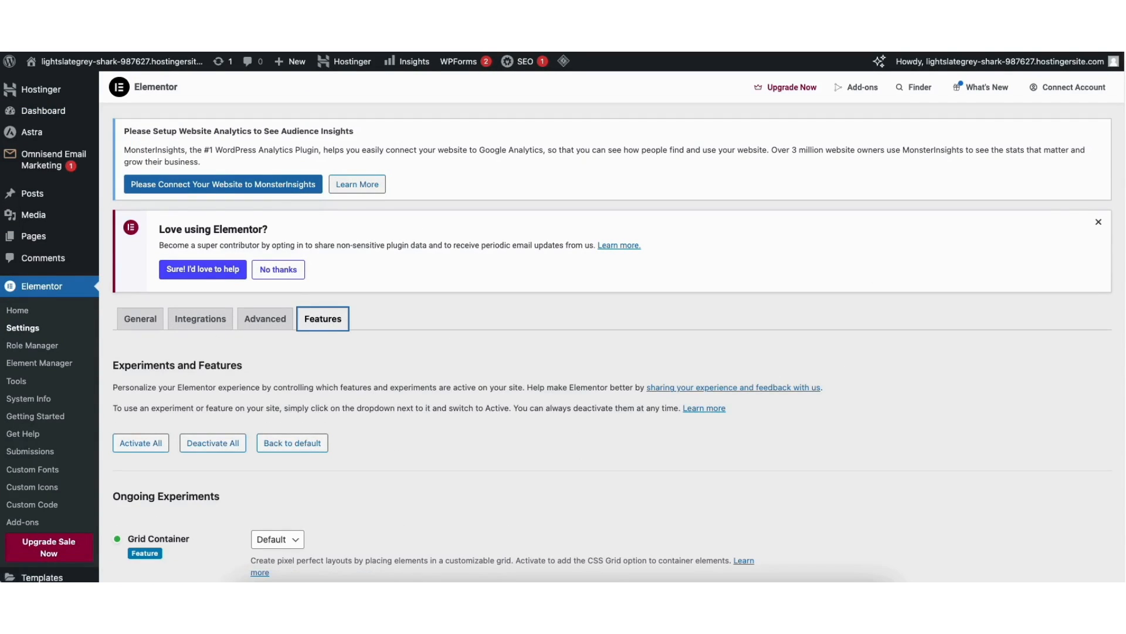
scroll(1083, 199, down, 10)
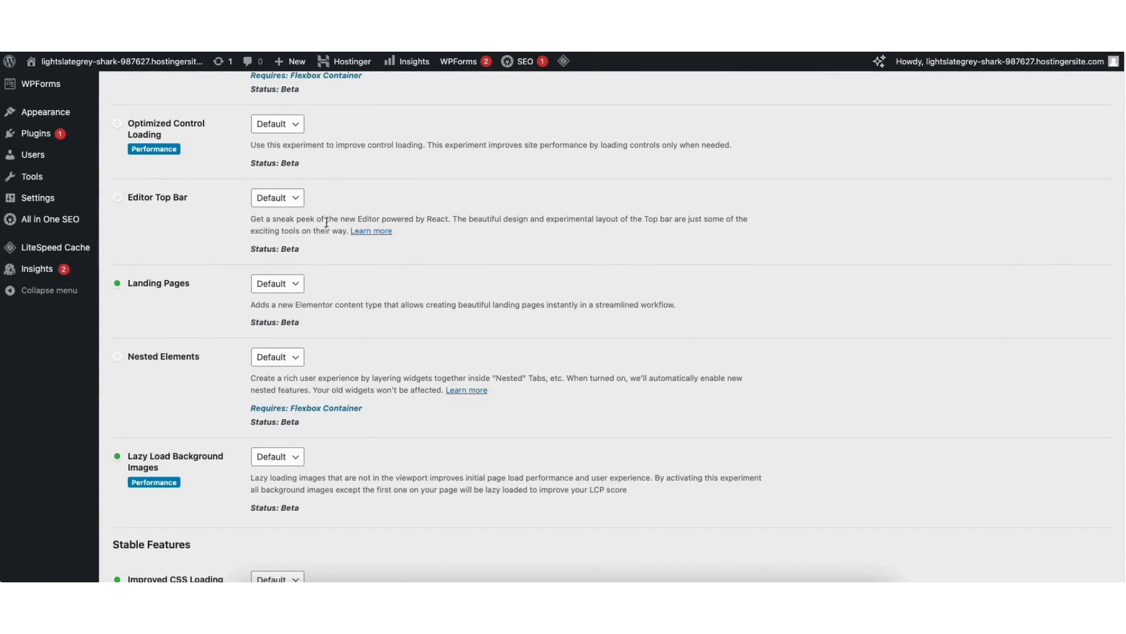
click(281, 200)
click(278, 212)
Step: Activate the Flexbox Container feature and save the Elementor settings
scroll(1118, 258, down, 10)
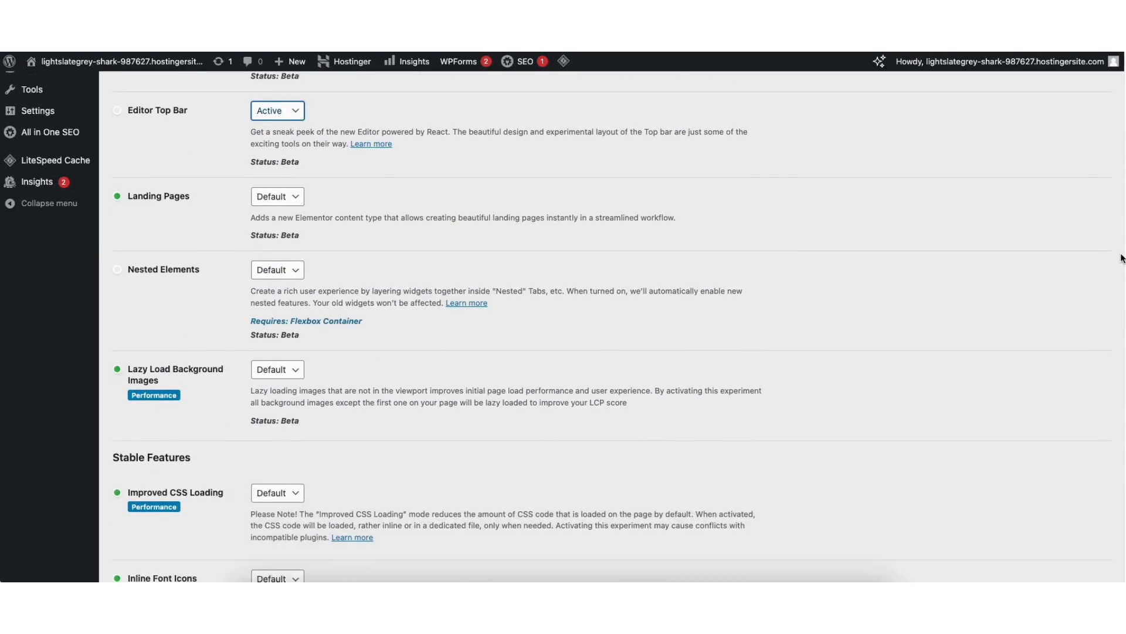
scroll(1091, 346, down, 6)
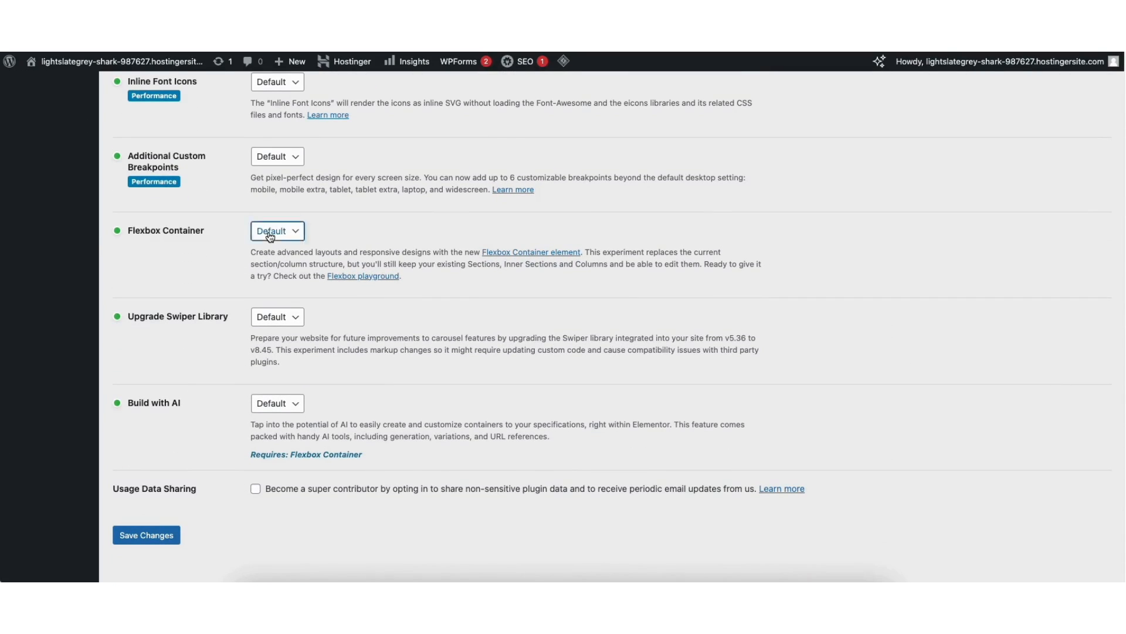
click(270, 235)
click(279, 247)
click(154, 537)
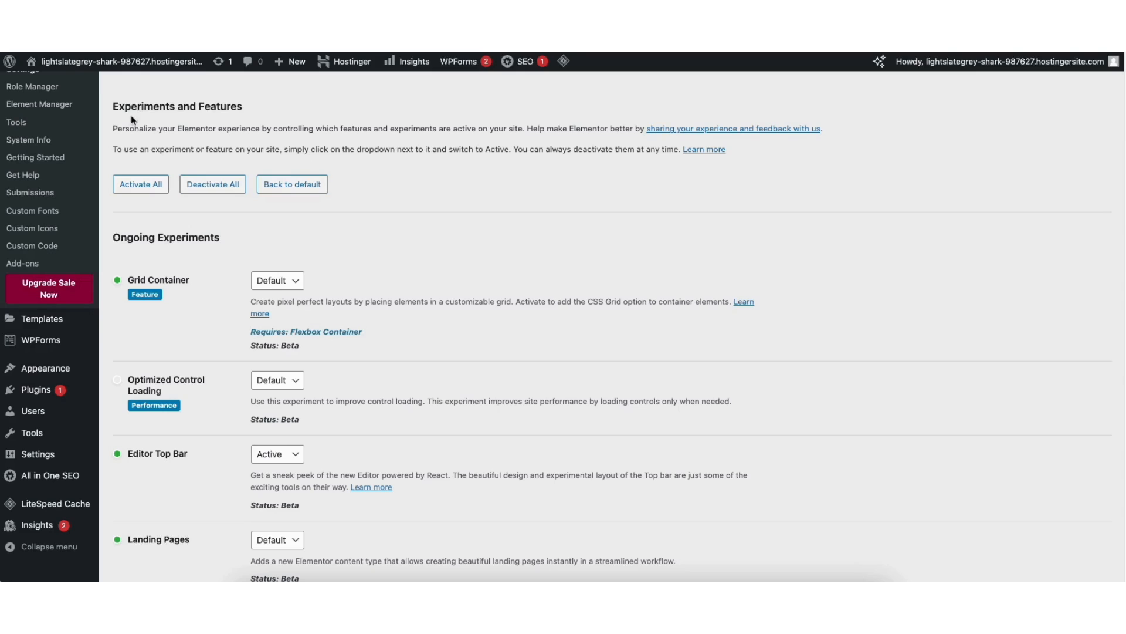
Step: Visit the live site and open its home page in the Elementor editor
mouse_move(61, 64)
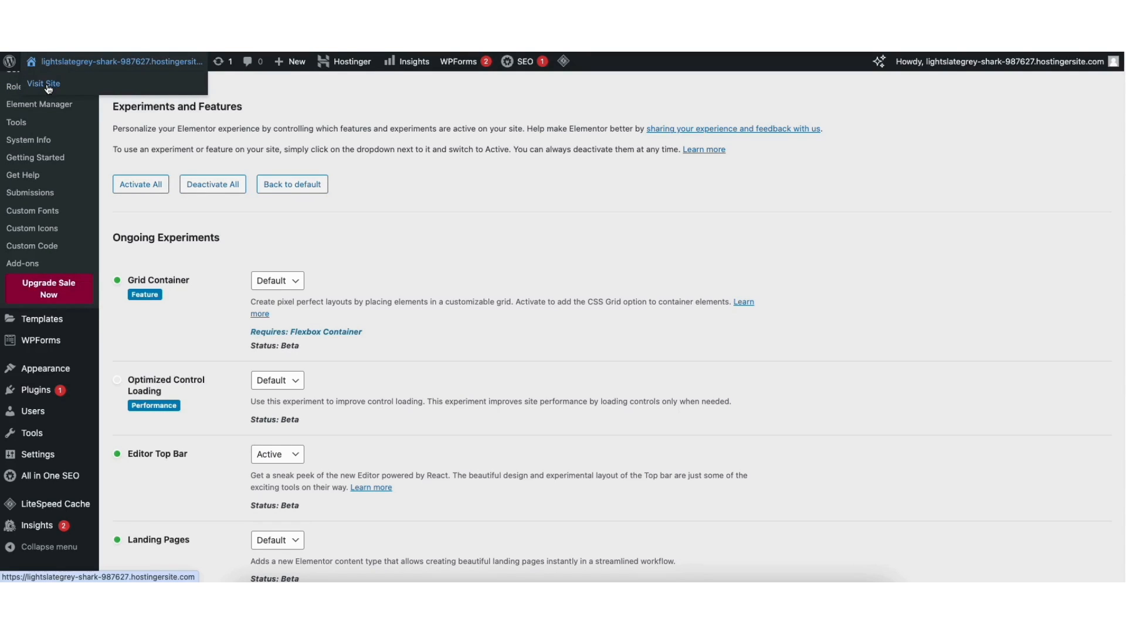
click(46, 85)
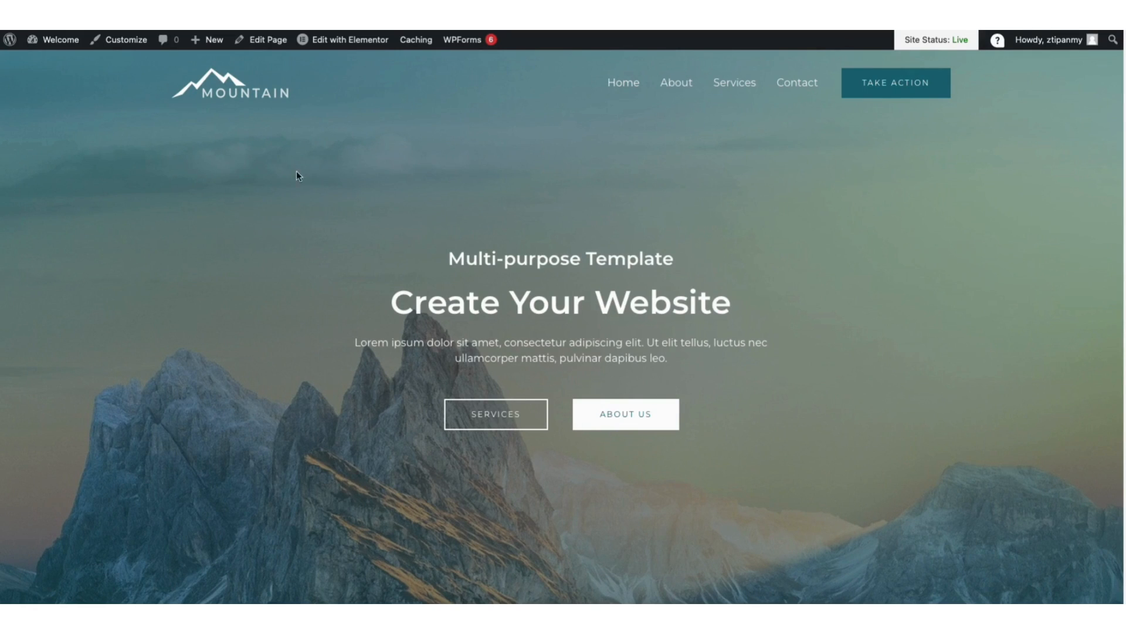
mouse_move(343, 45)
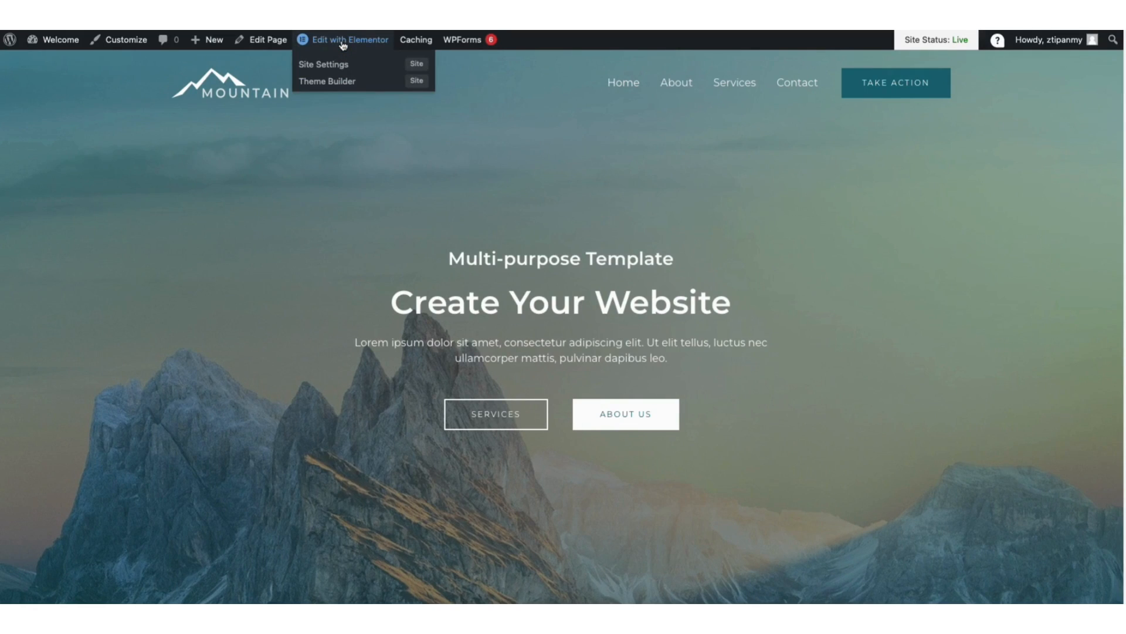
click(343, 41)
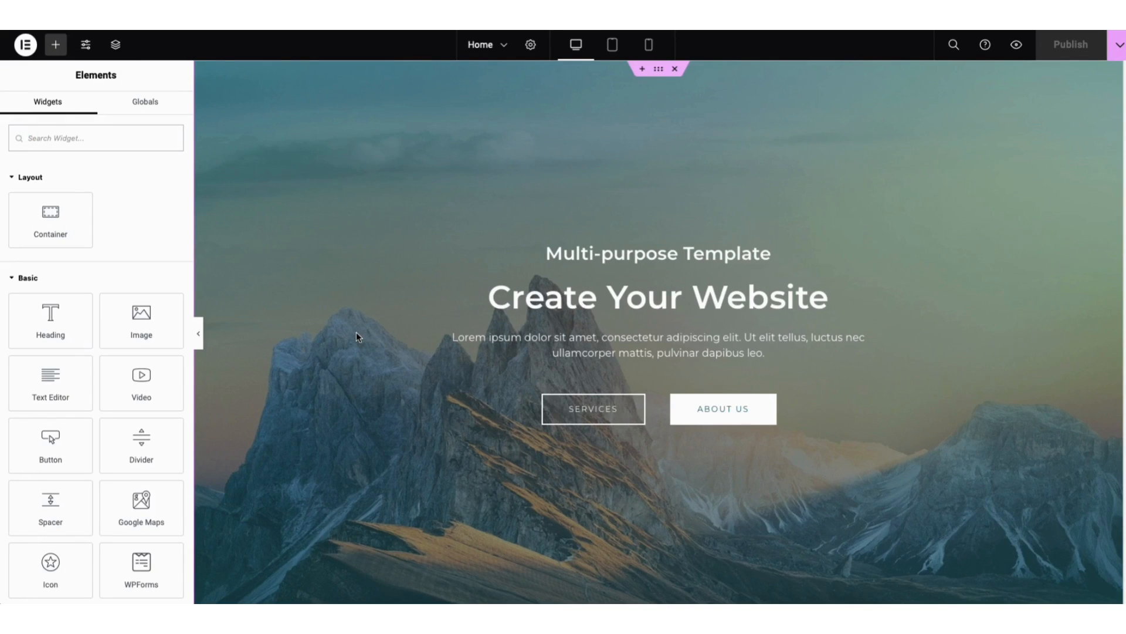
Step: Replace the hero title "Create Your Website" with "My Demo Business Website"
click(507, 298)
click(17, 299)
drag(17, 299, 105, 299)
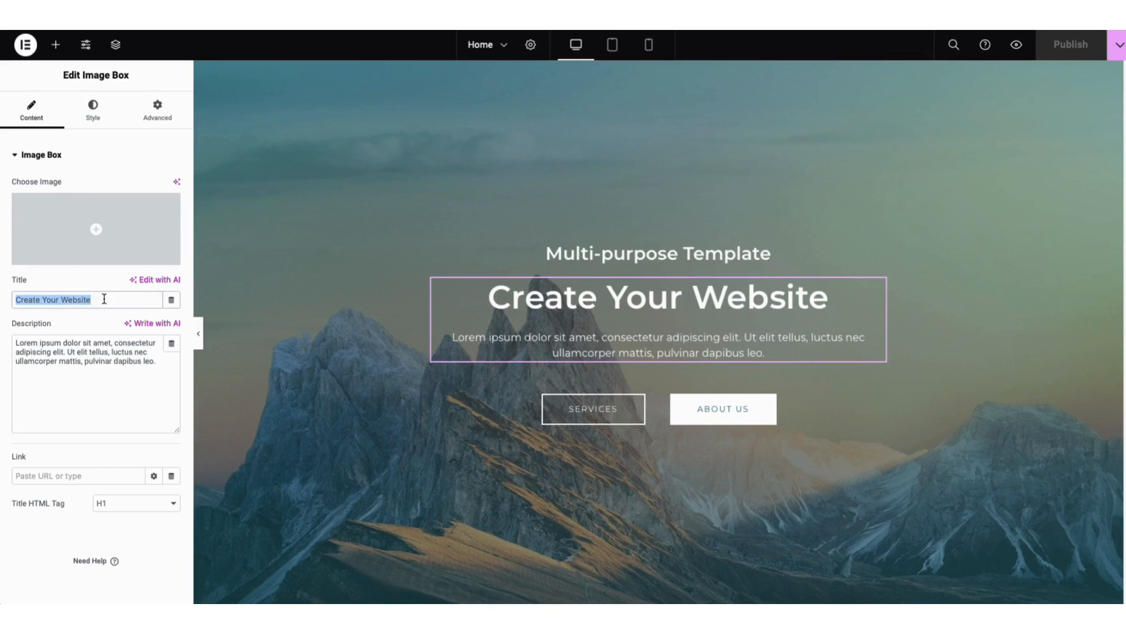
key(BackSpace)
text(My)
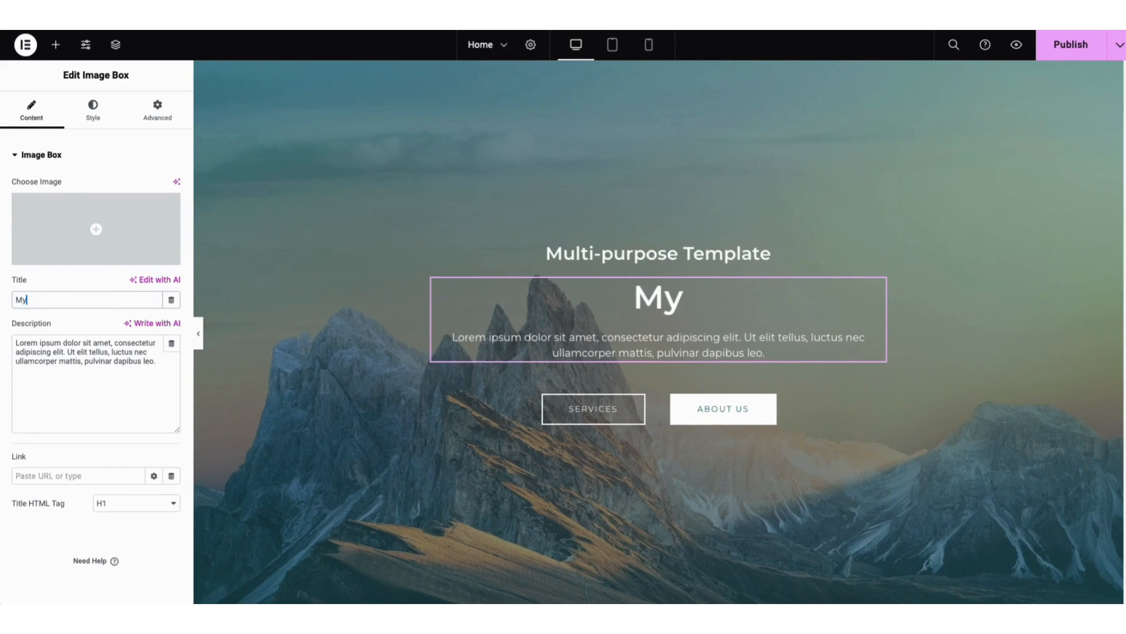
text( Demo Busine)
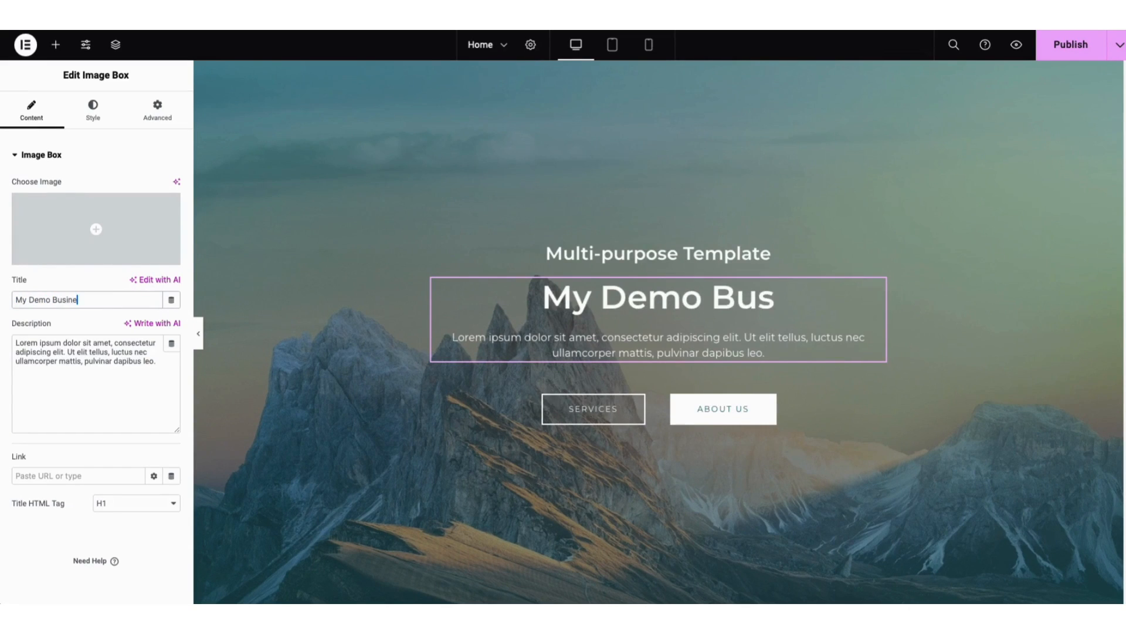
text(ss Website)
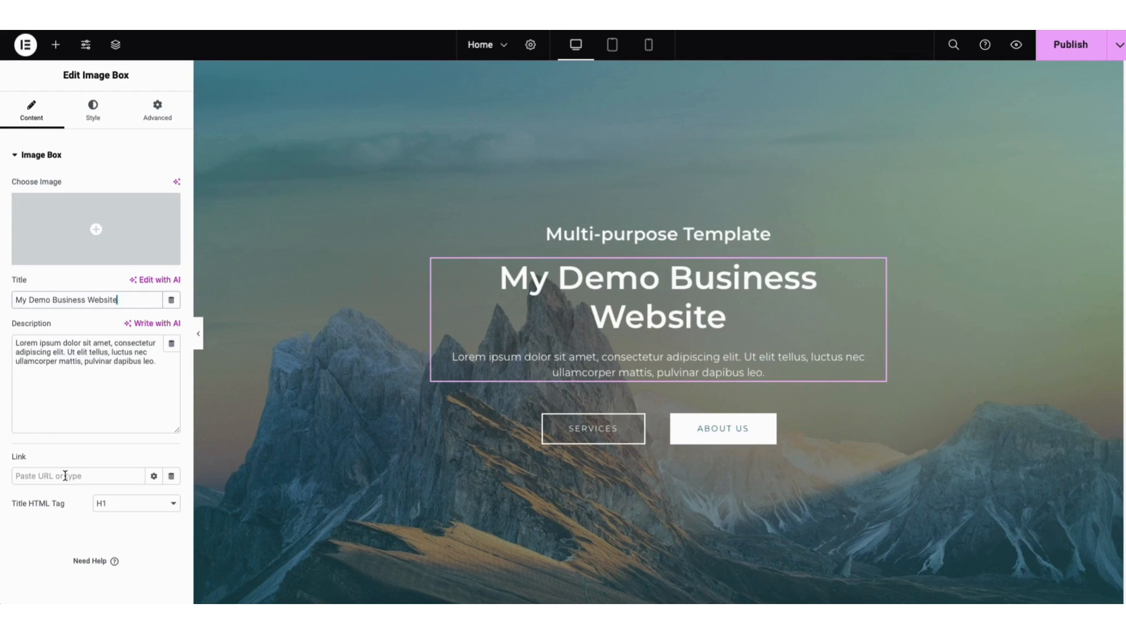
Step: Examine the hero title's HTML tag, alignment and typography options, including the available font families
click(121, 503)
click(121, 502)
click(92, 106)
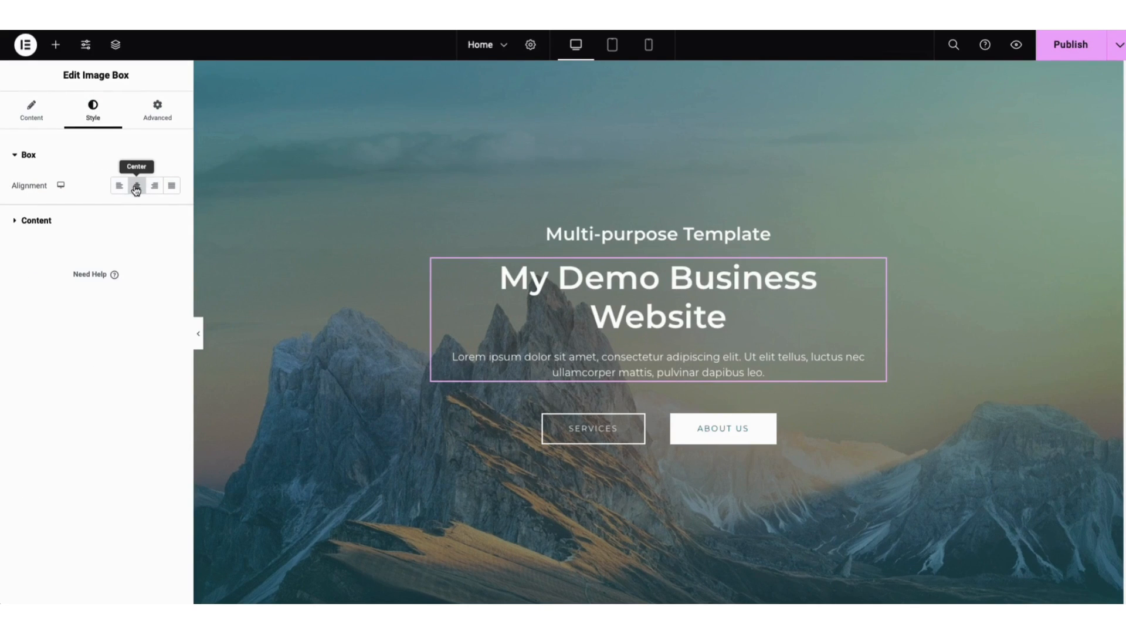
click(36, 220)
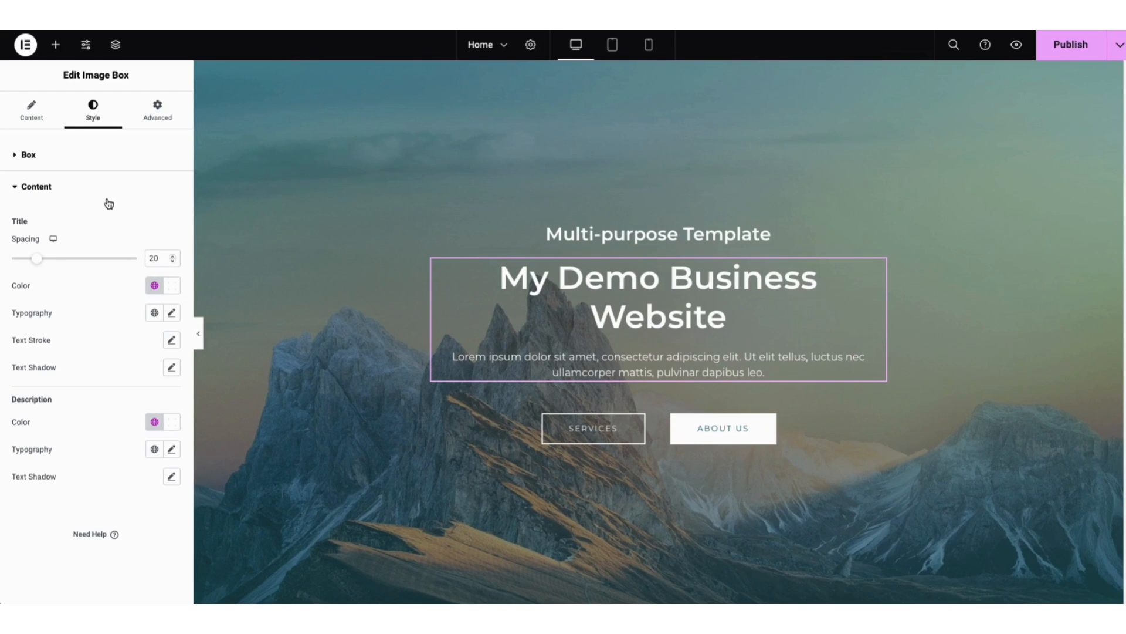
click(170, 315)
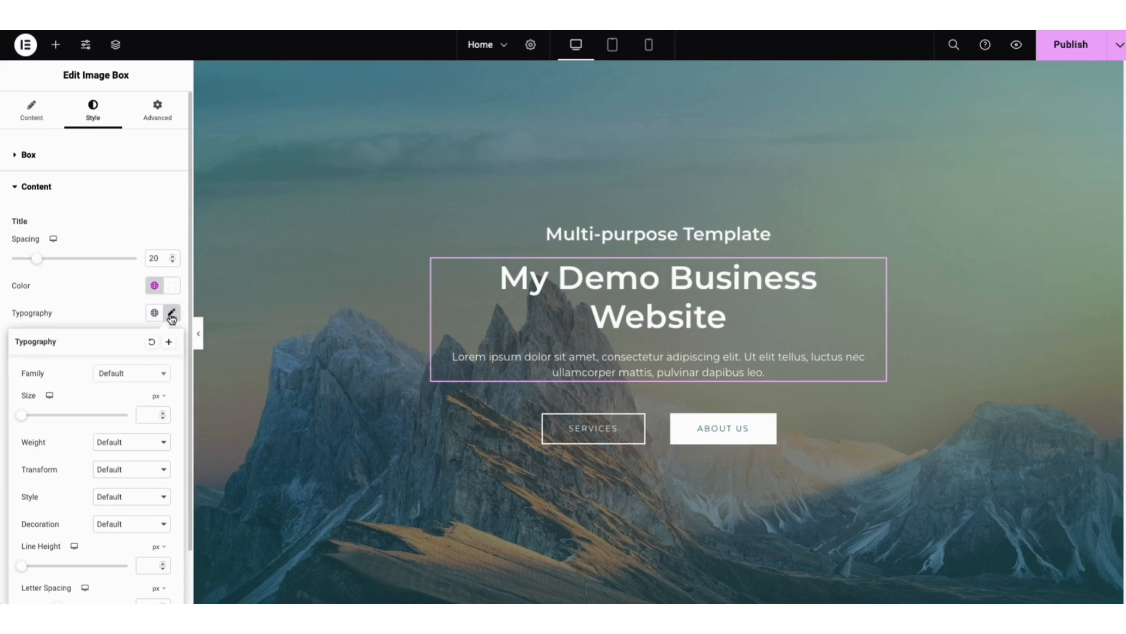
click(164, 375)
scroll(166, 414, down, 5)
drag(167, 418, 171, 431)
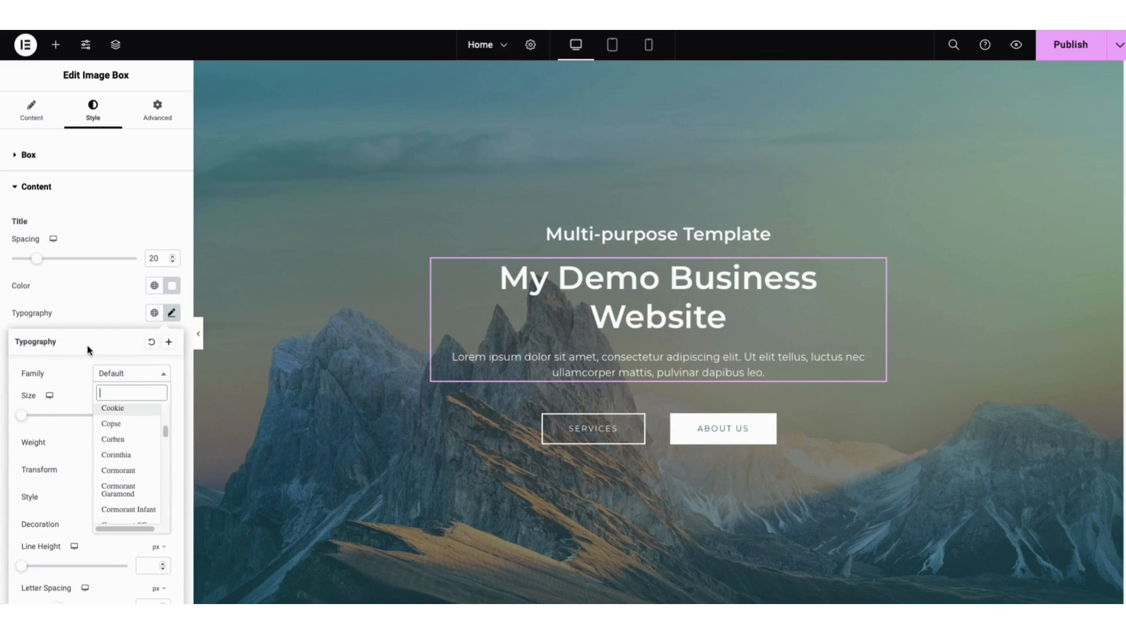
click(138, 311)
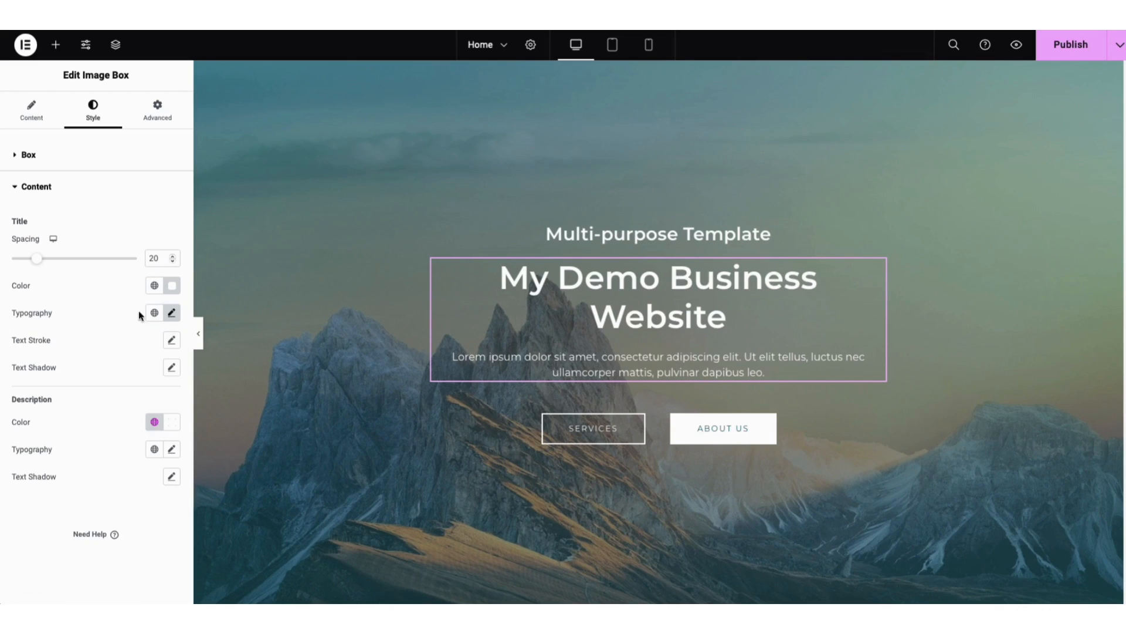
Step: Open the hero container's background style settings, check the slideshow type's options, and return to the single-image background
right_click(323, 199)
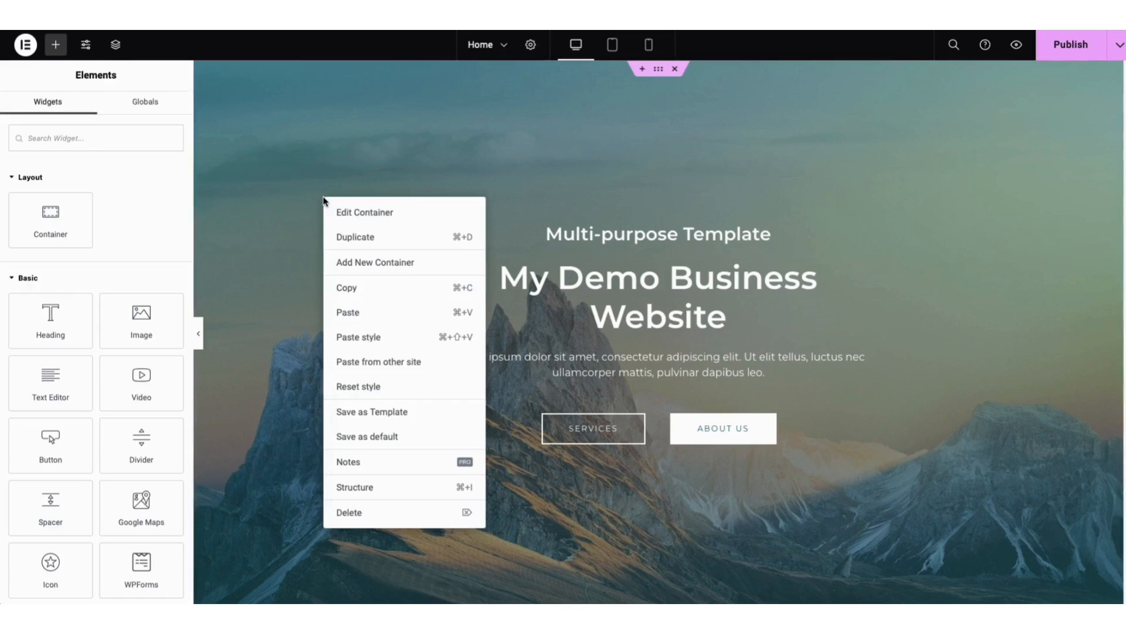
click(360, 217)
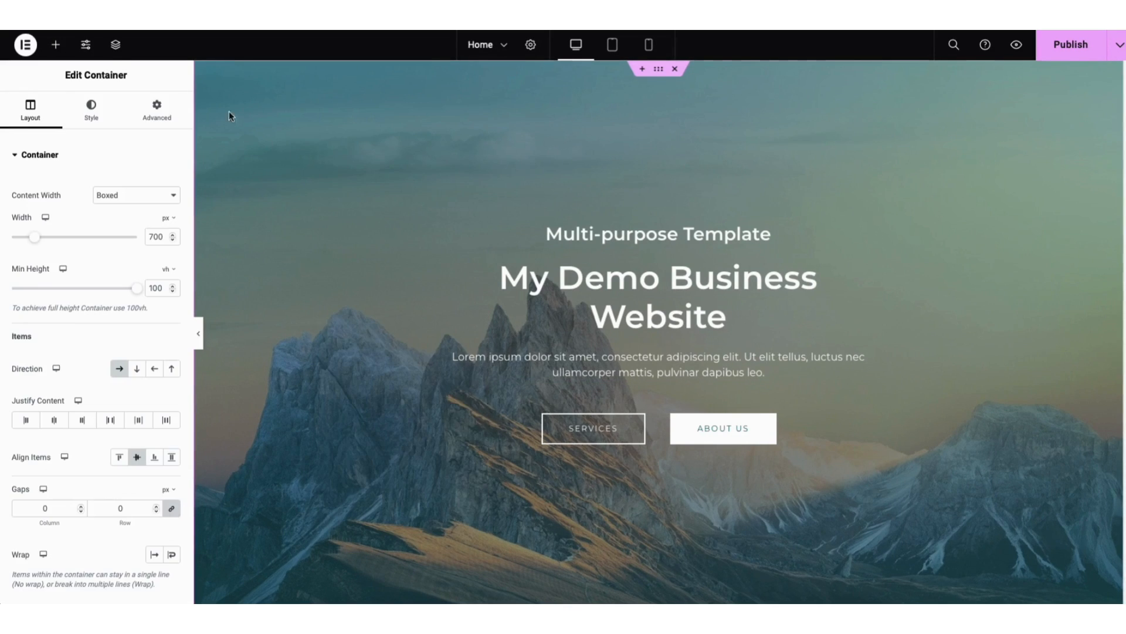
click(91, 116)
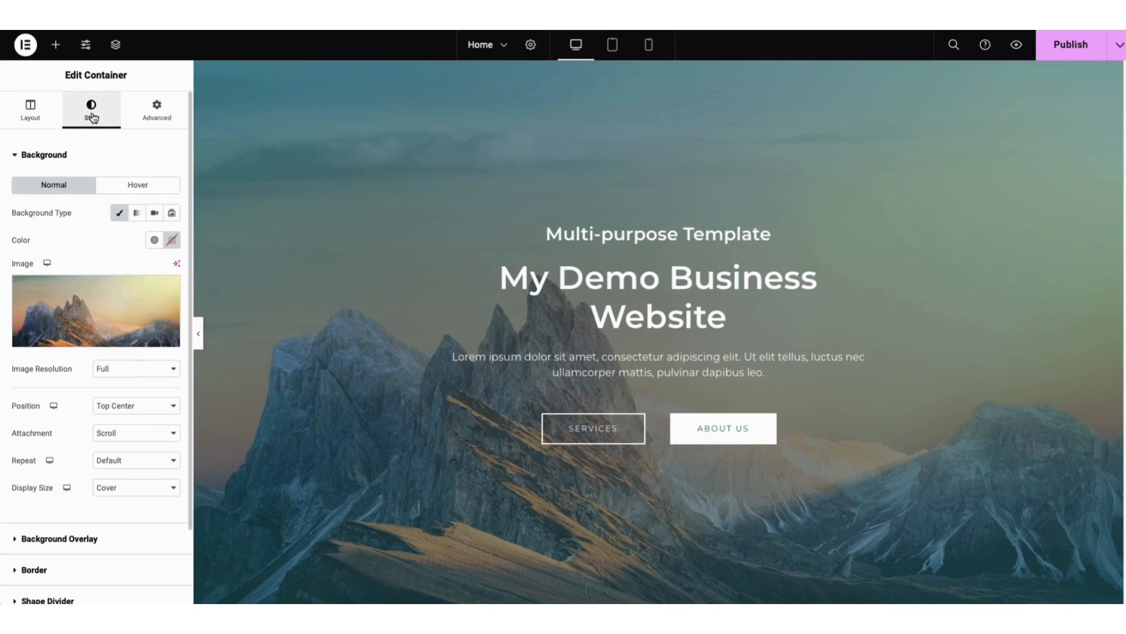
click(170, 218)
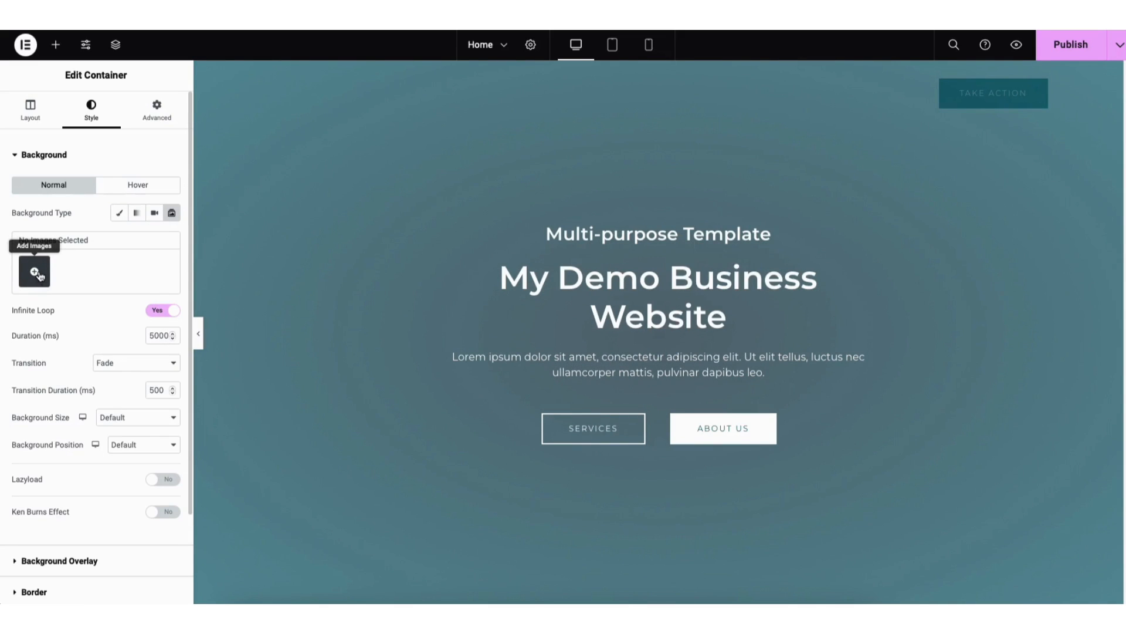
click(120, 213)
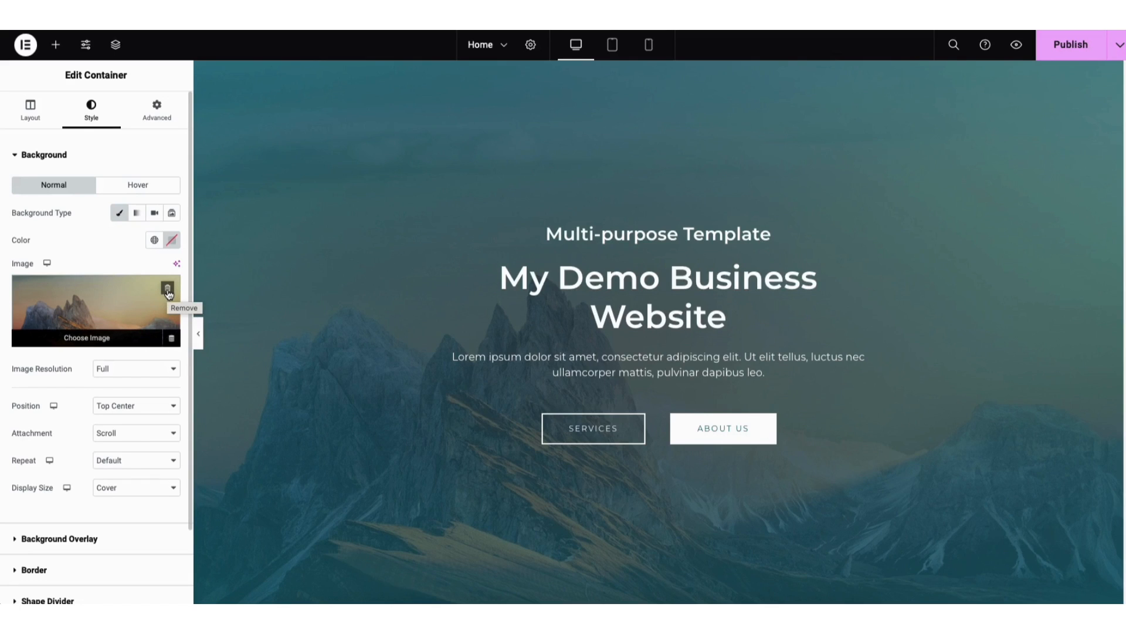
Step: Replace the hero container's background image with the media library photo of a smiling woman and man seated at a white desk
click(93, 322)
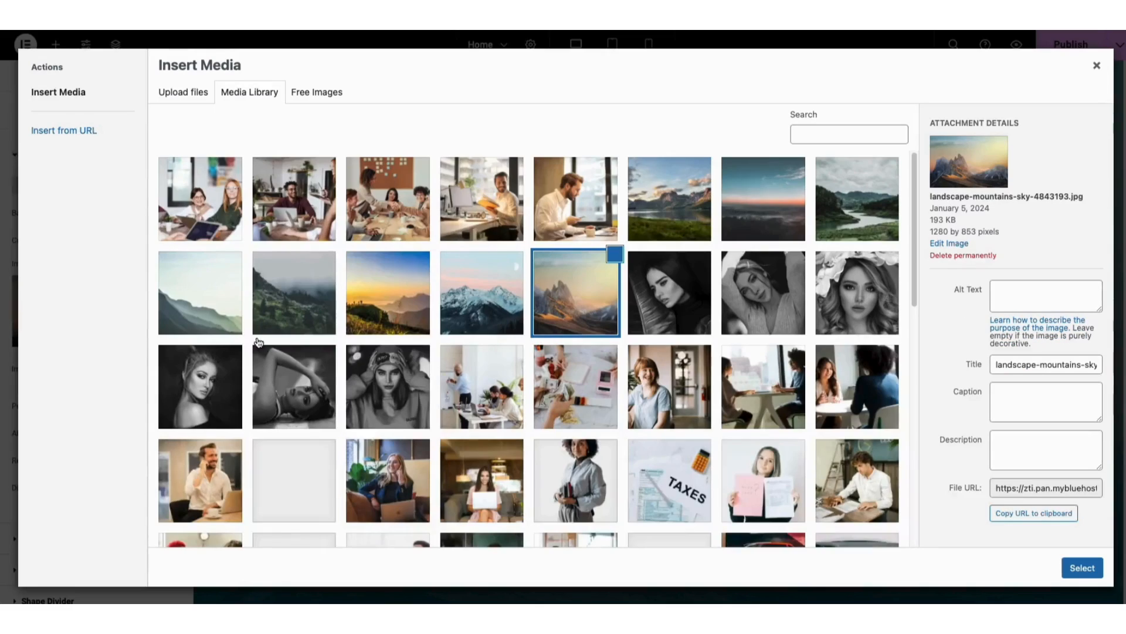
click(190, 94)
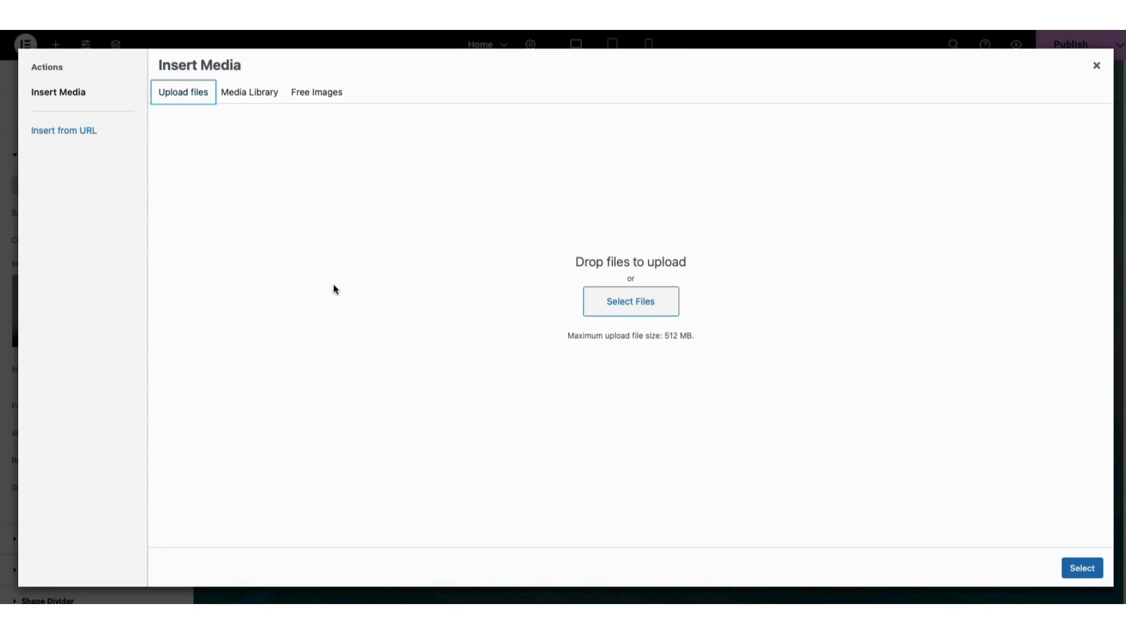
click(264, 99)
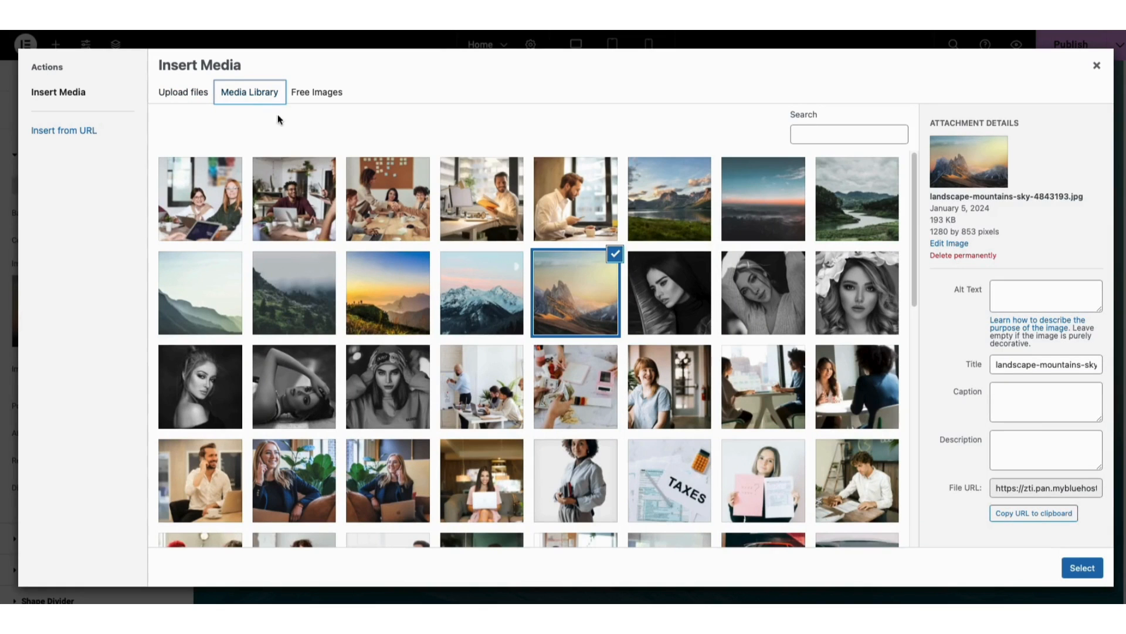
drag(914, 191, 918, 307)
click(380, 289)
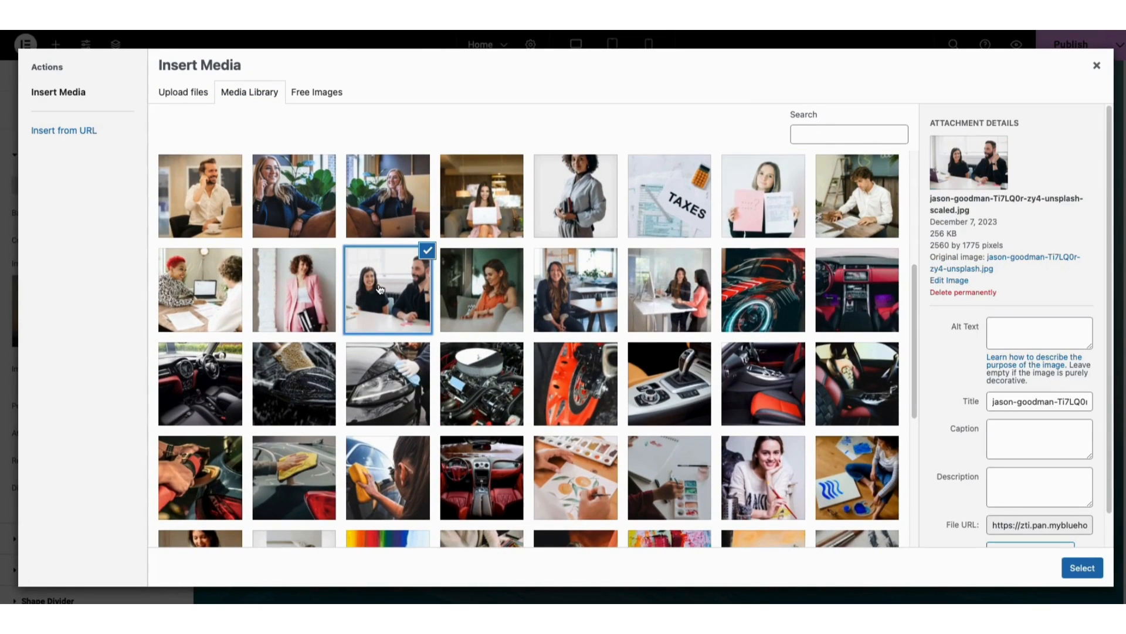
click(1083, 567)
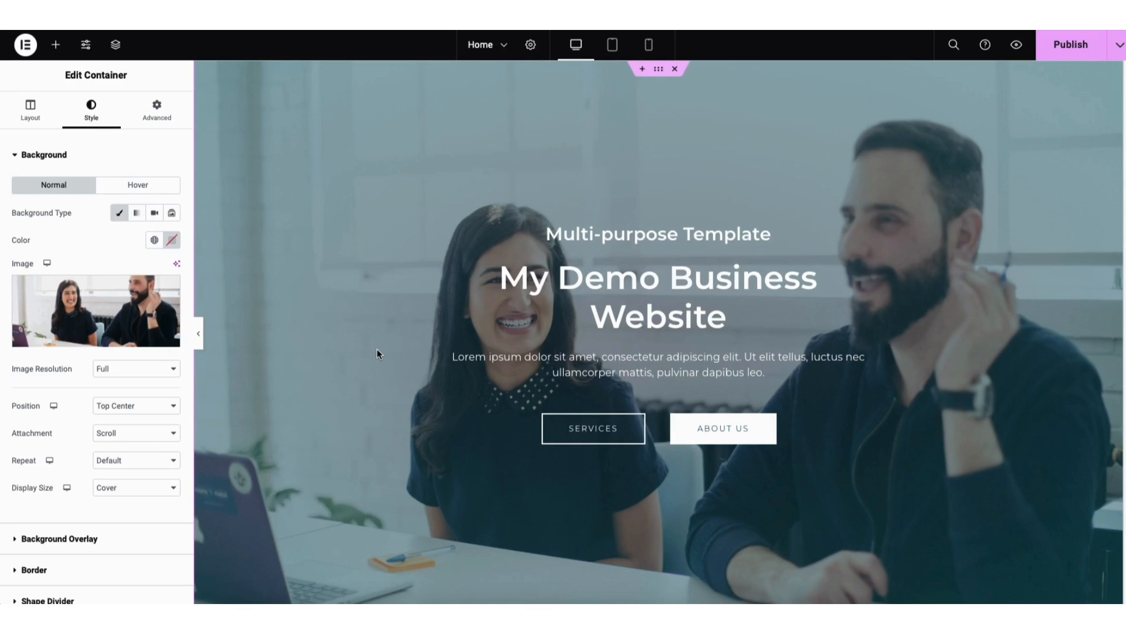
Step: Set the opacity of the hero container's background overlay to 0.44
click(69, 540)
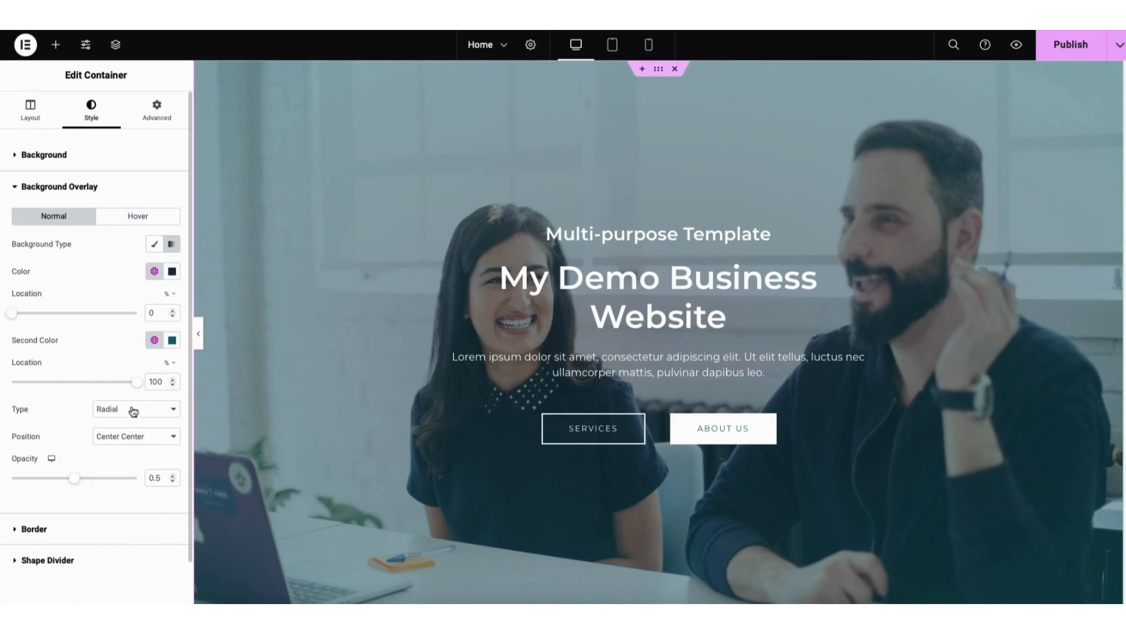
click(173, 342)
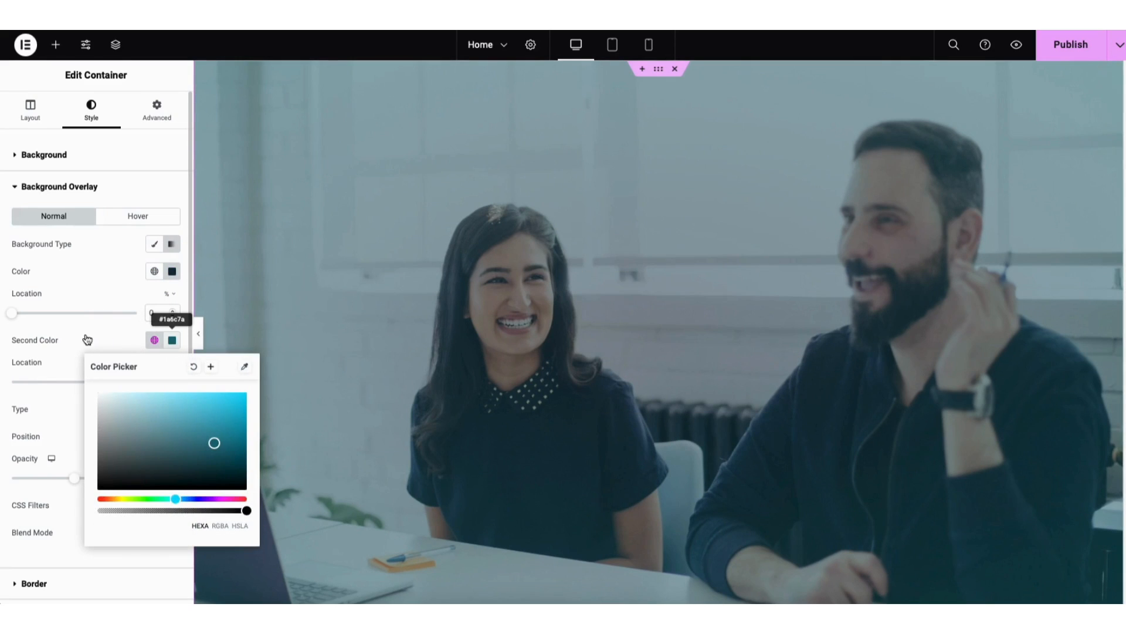
click(58, 370)
mouse_move(75, 482)
mouse_down()
mouse_move(41, 480)
mouse_move(88, 478)
mouse_move(68, 486)
mouse_up()
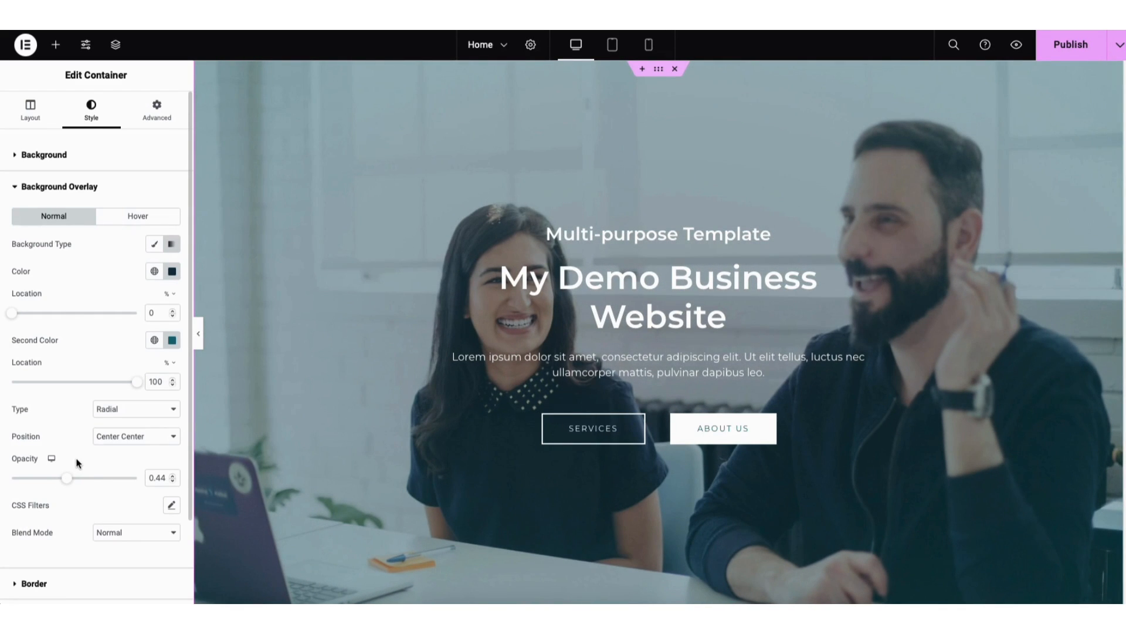
Step: Examine the hero's Services button text, its link options and the available button sizes
click(568, 433)
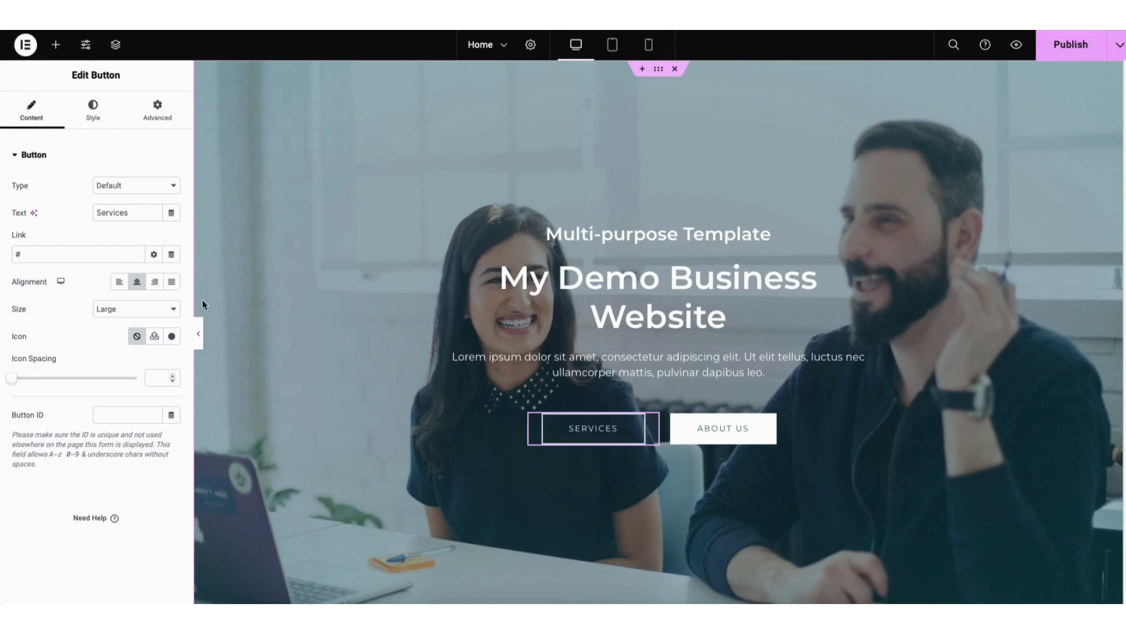
drag(96, 211, 130, 216)
click(153, 257)
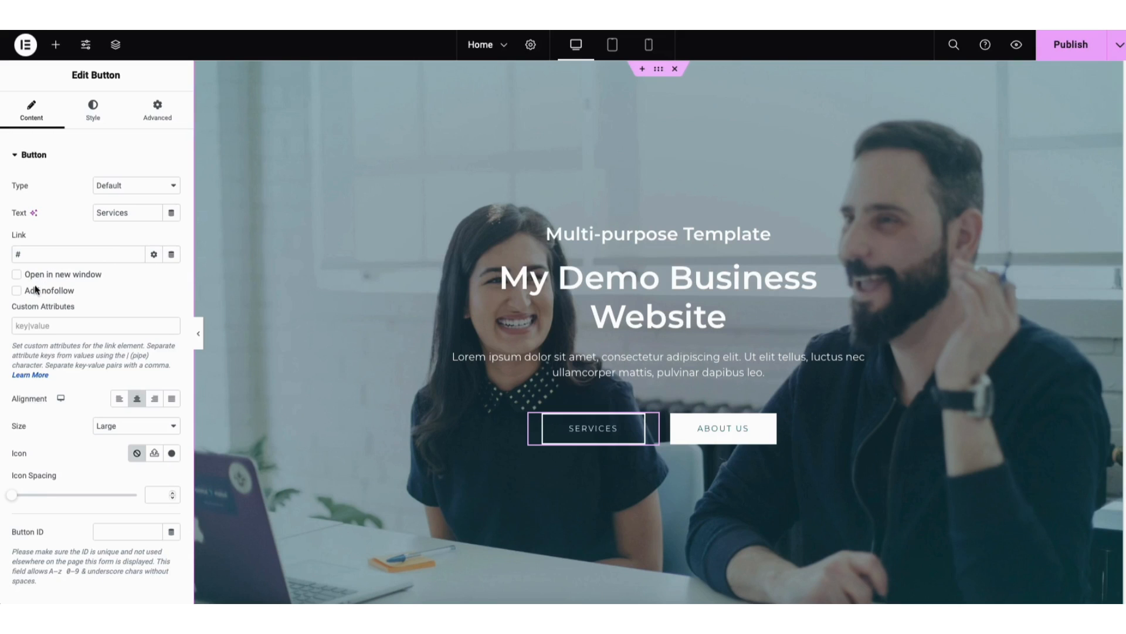
click(153, 254)
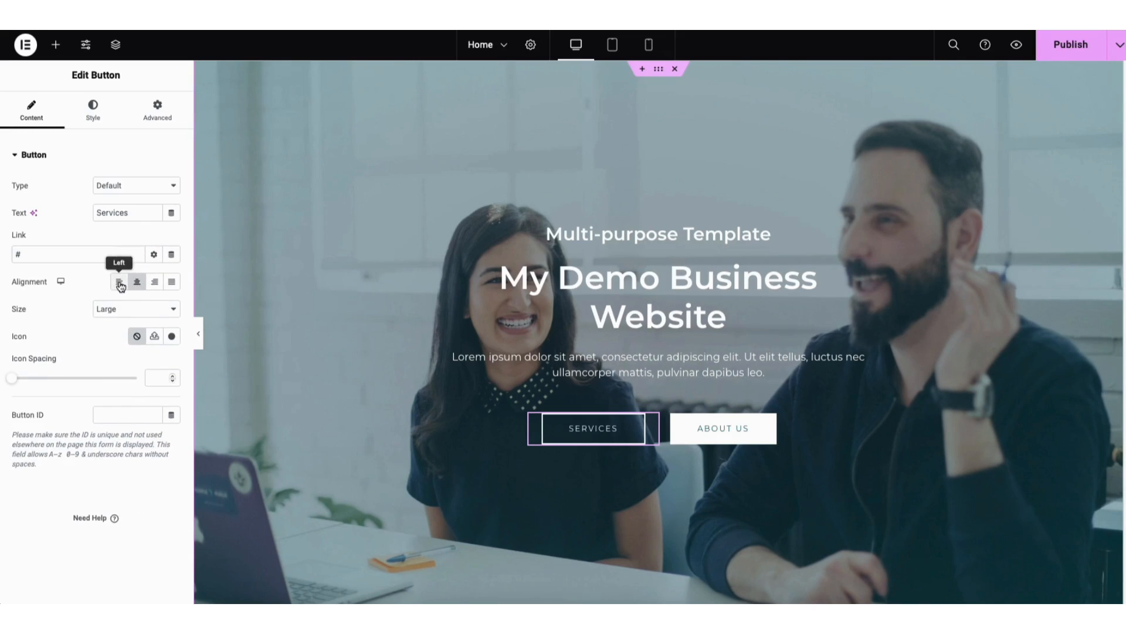
click(125, 309)
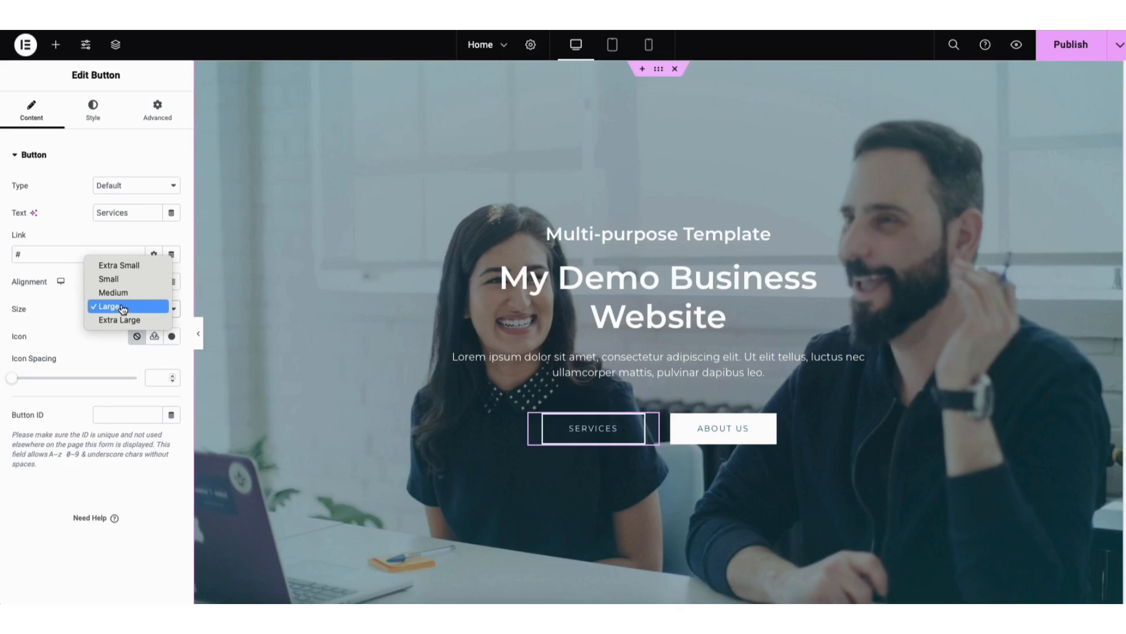
click(123, 308)
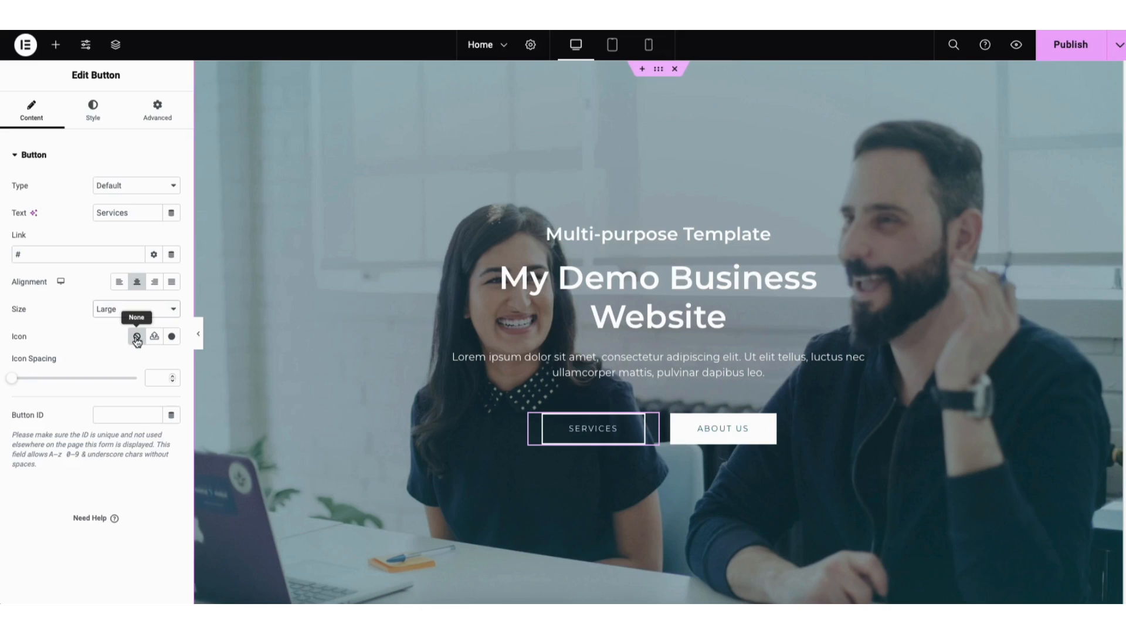
Step: Browse the icon library for the Services button and check the button's hover style settings
click(172, 336)
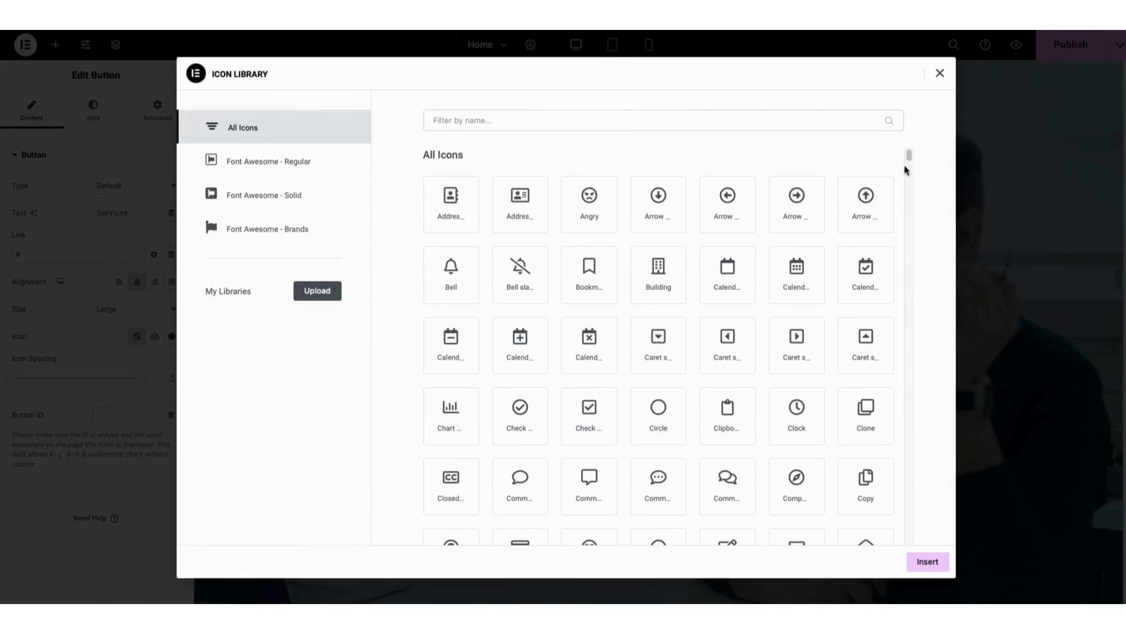
drag(908, 156, 910, 179)
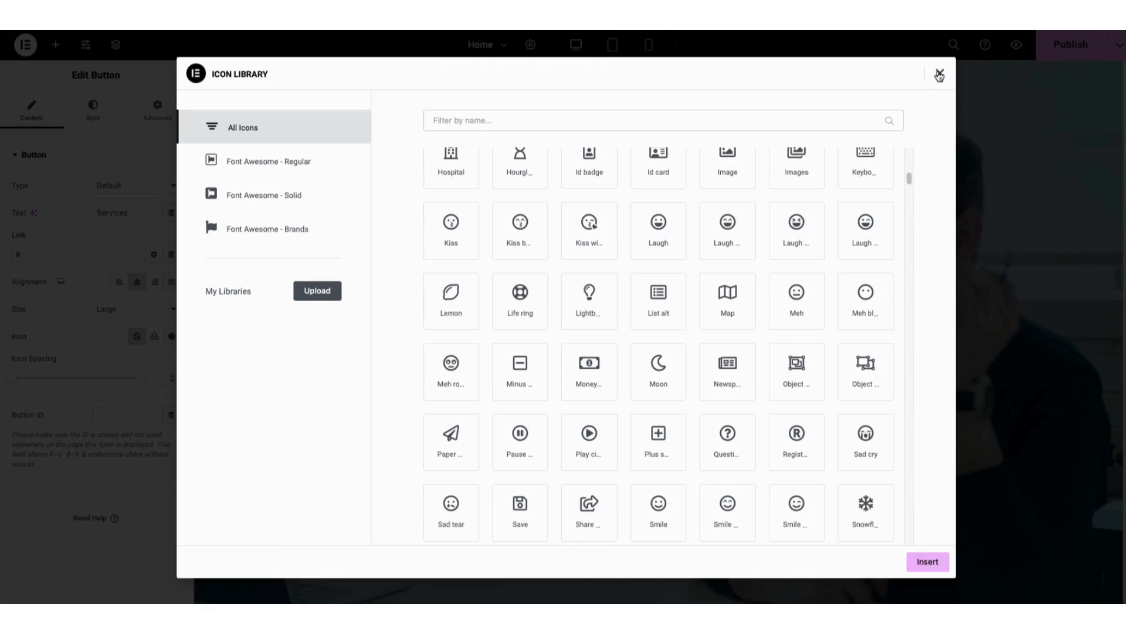
click(939, 75)
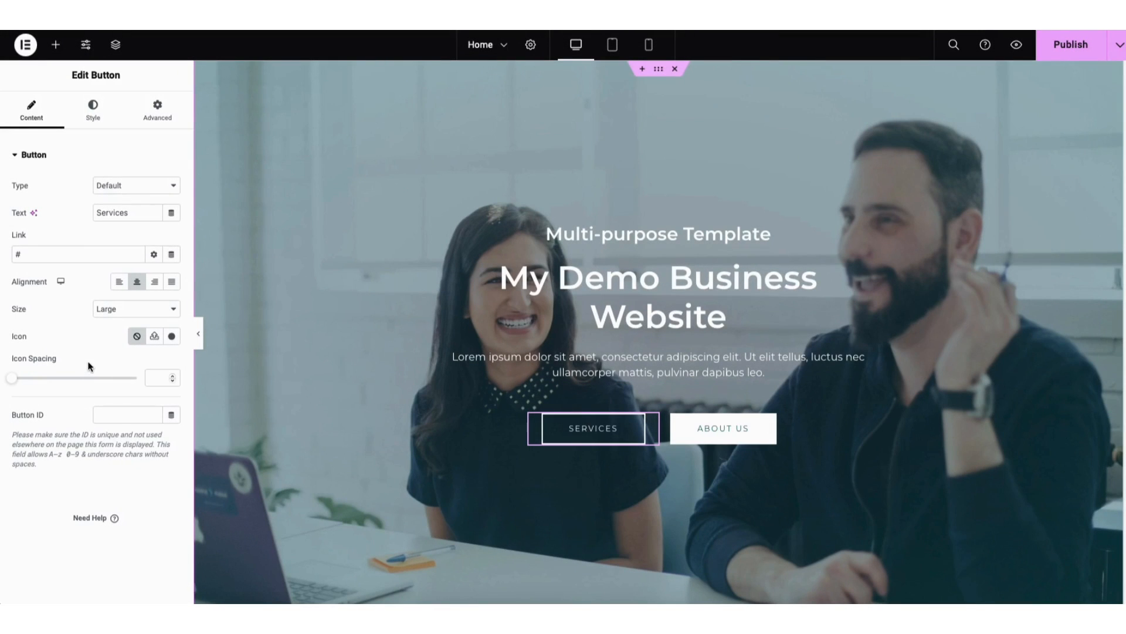
click(92, 114)
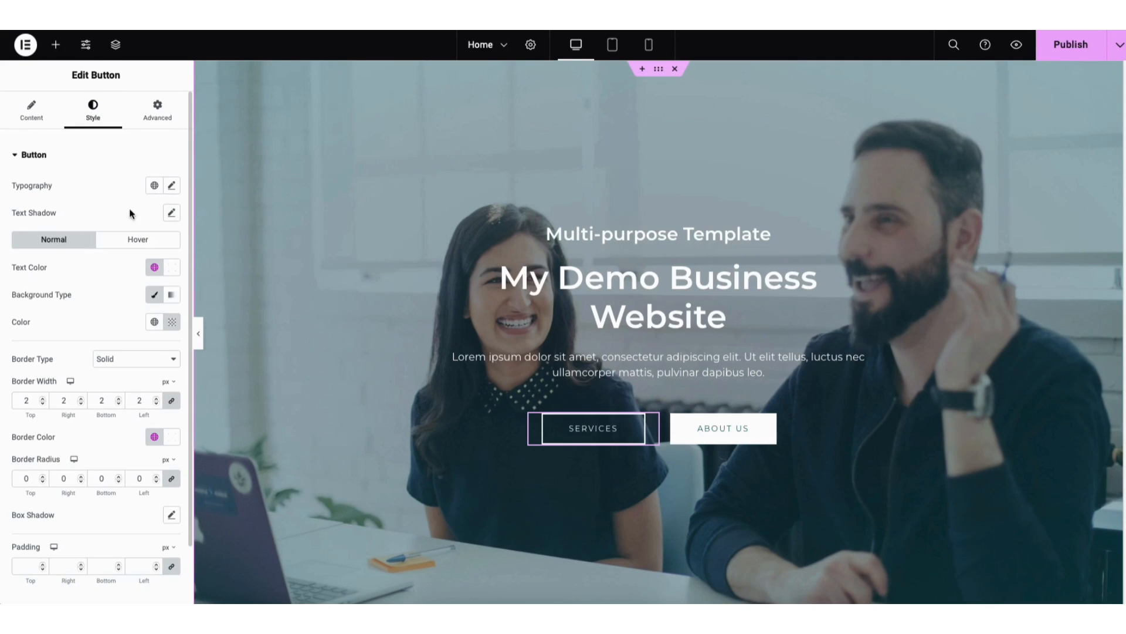
click(134, 241)
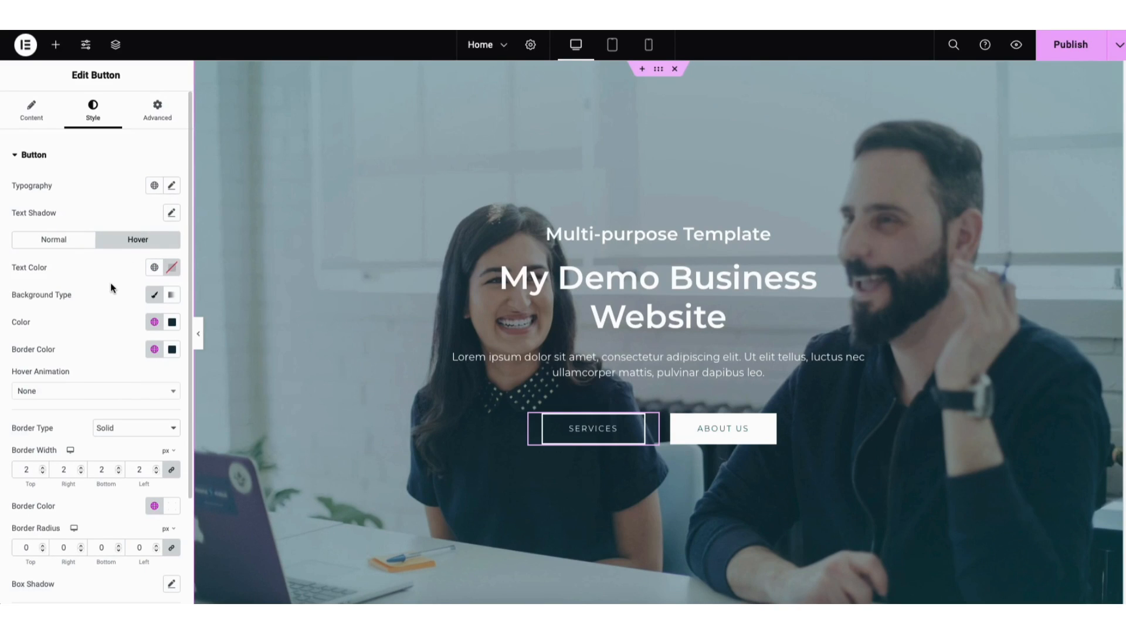
Step: Delete the hero's About Us button and move the Services button directly below the hero paragraph
right_click(690, 433)
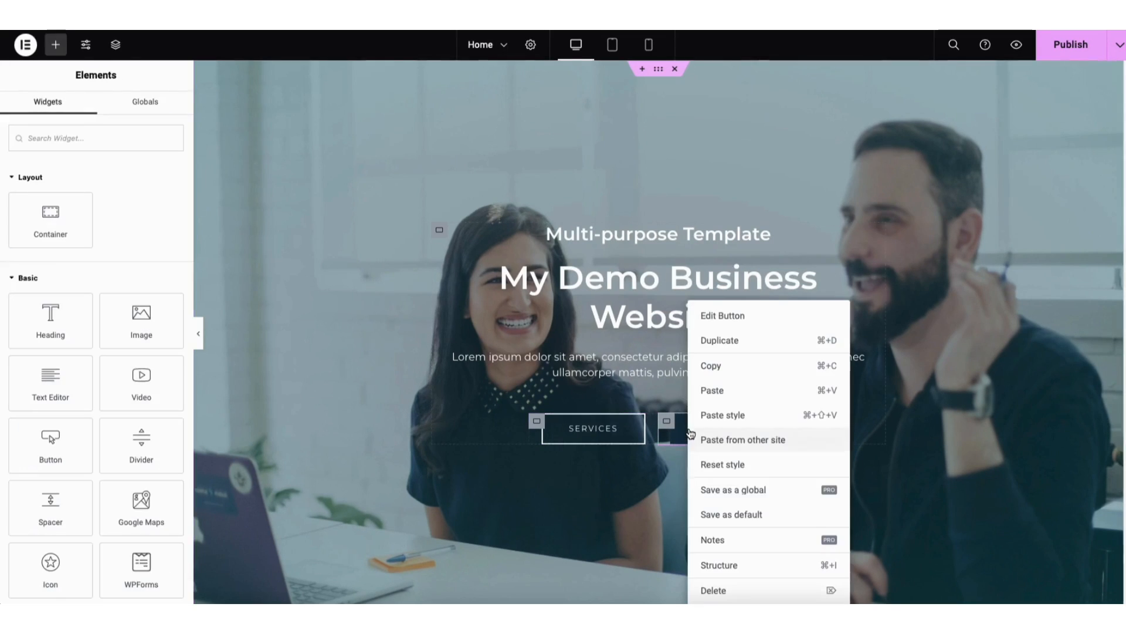
click(719, 592)
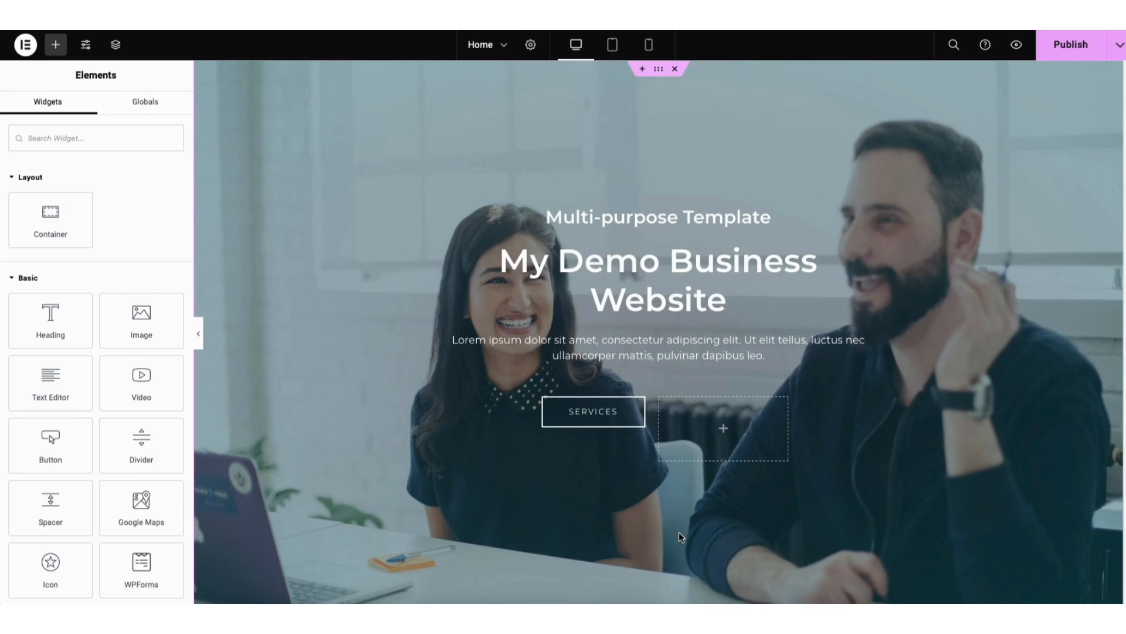
click(558, 416)
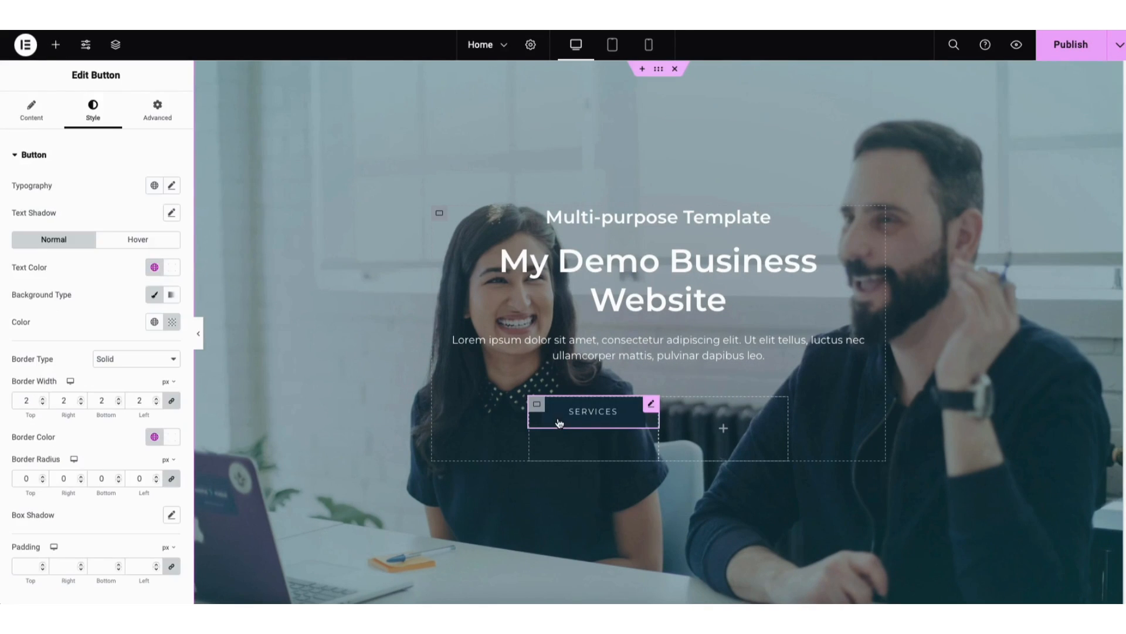
click(650, 404)
drag(650, 405, 669, 360)
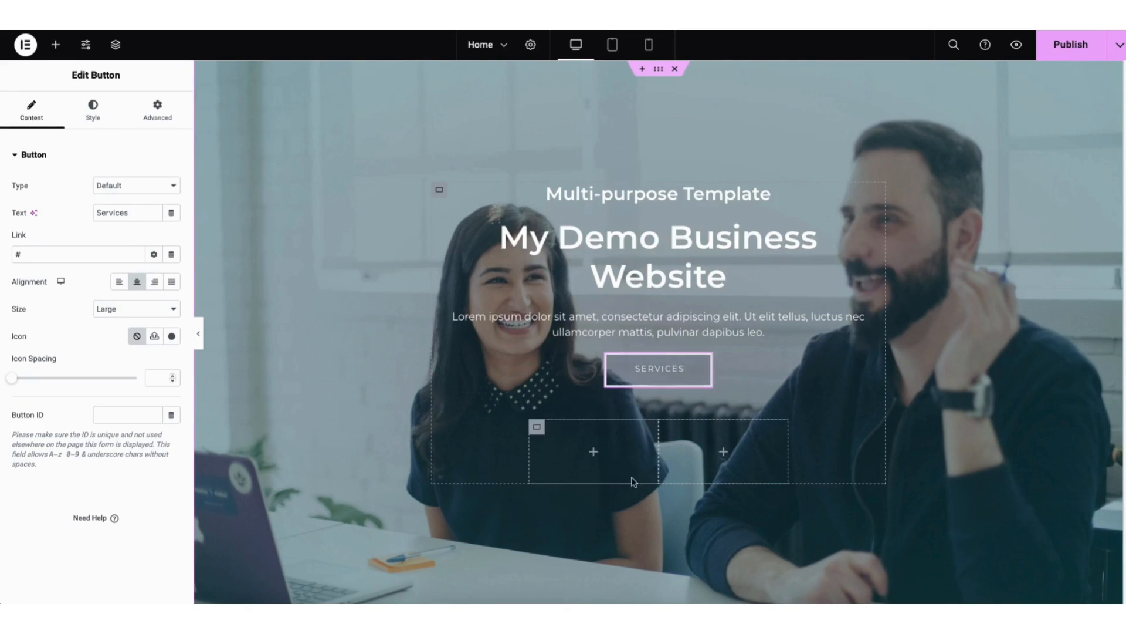
Step: Delete the two empty containers below the hero's Services button
right_click(538, 429)
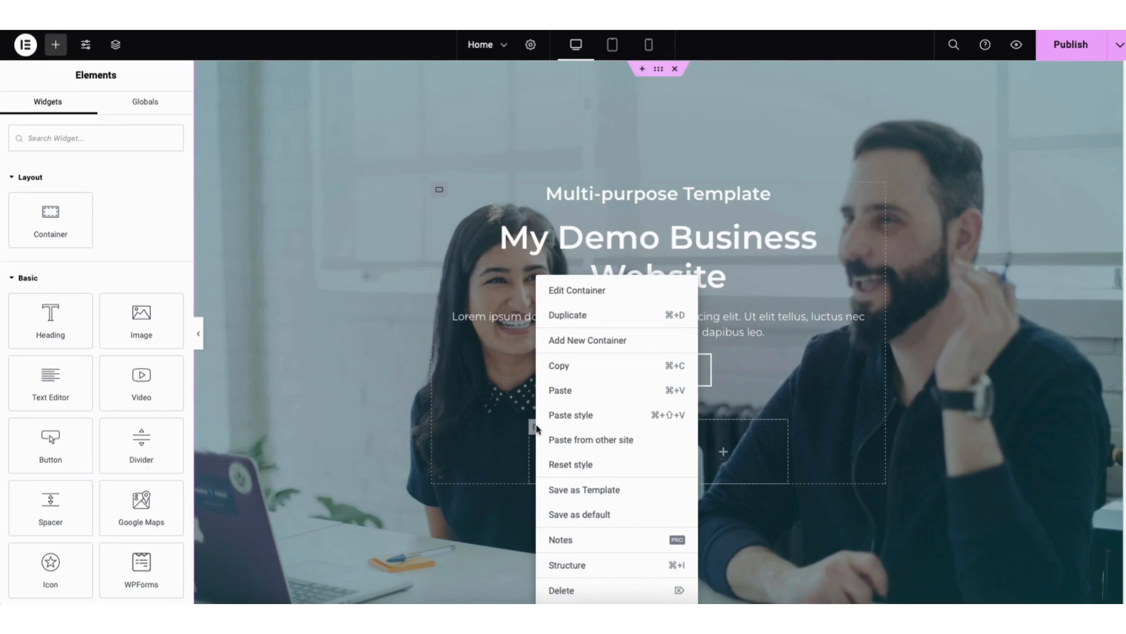
click(559, 590)
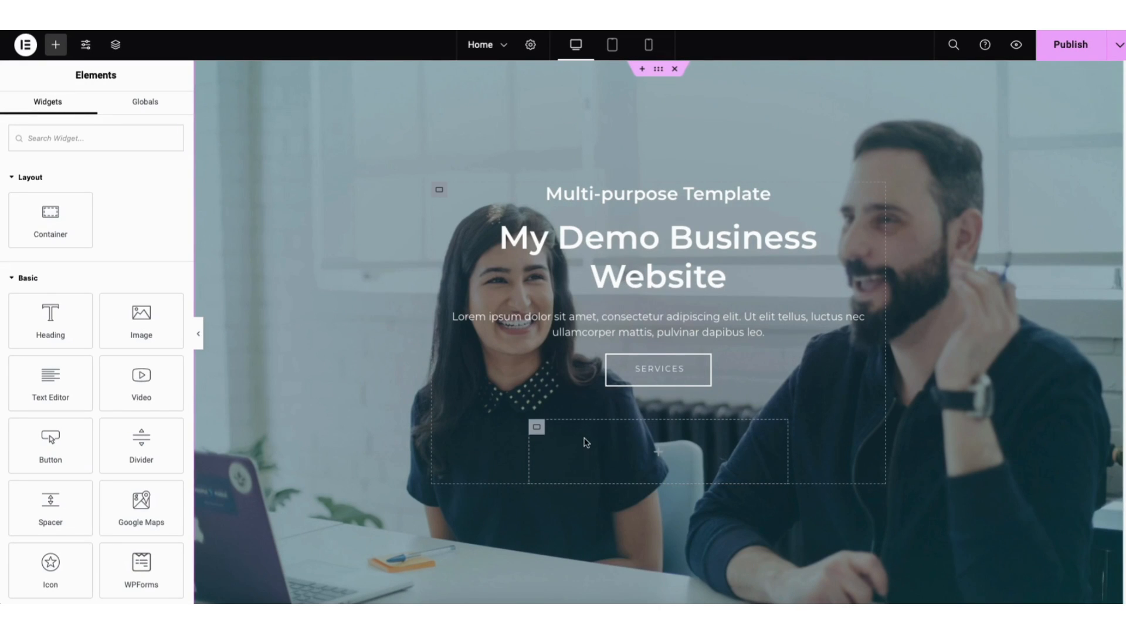
right_click(537, 427)
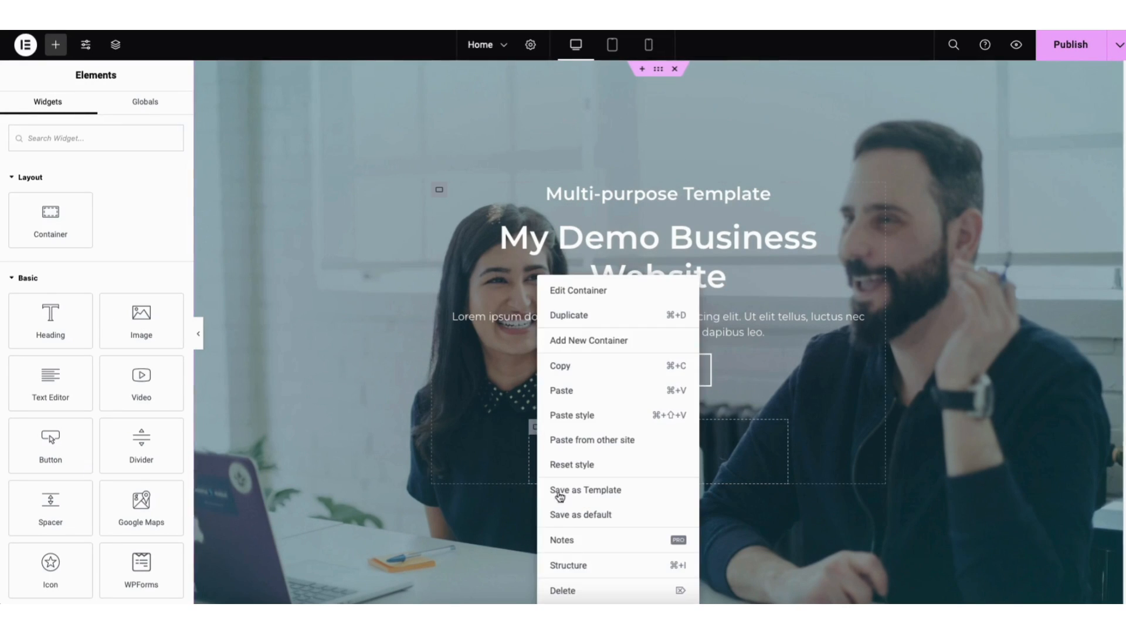
click(569, 591)
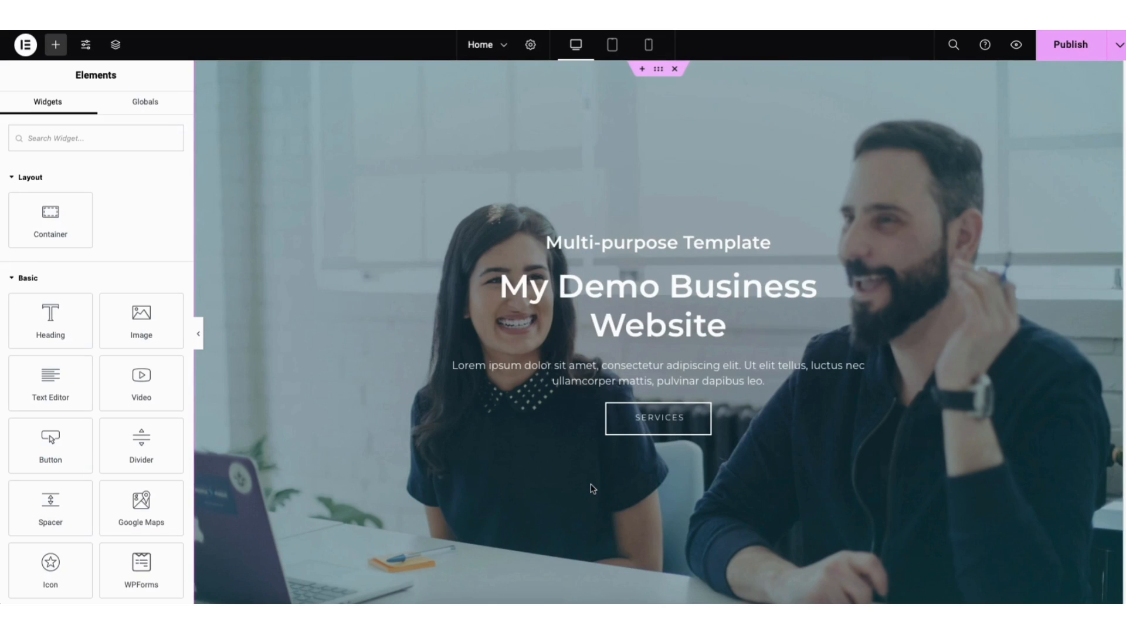
Step: Add a Heading widget below the Our History button in the "Amazing Things for You" section
click(651, 418)
scroll(659, 331, down, 10)
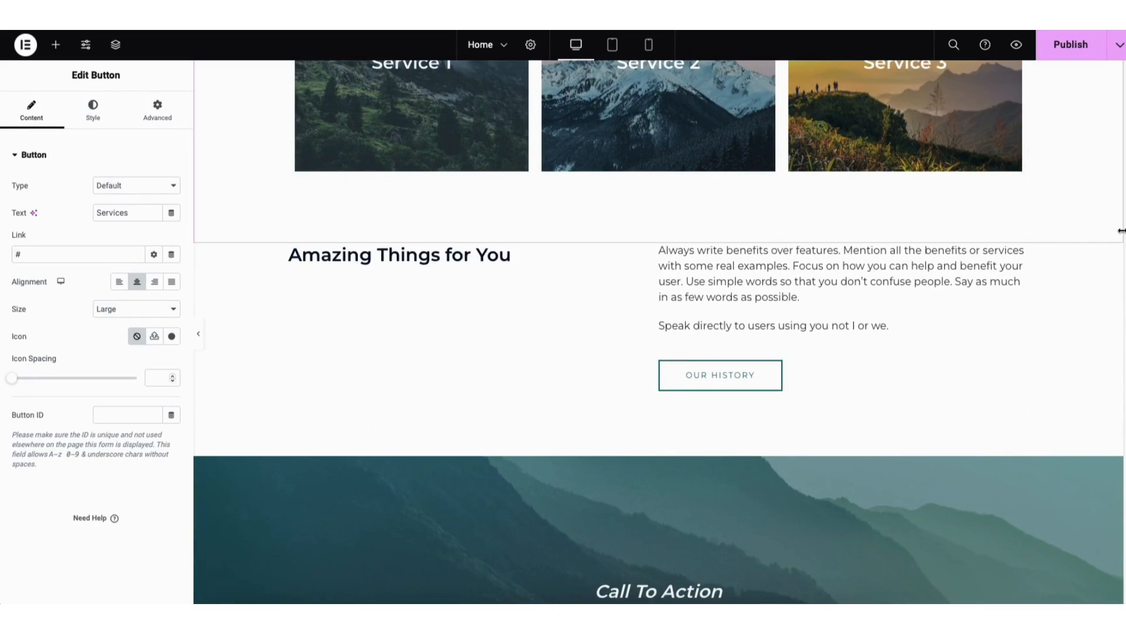
click(56, 47)
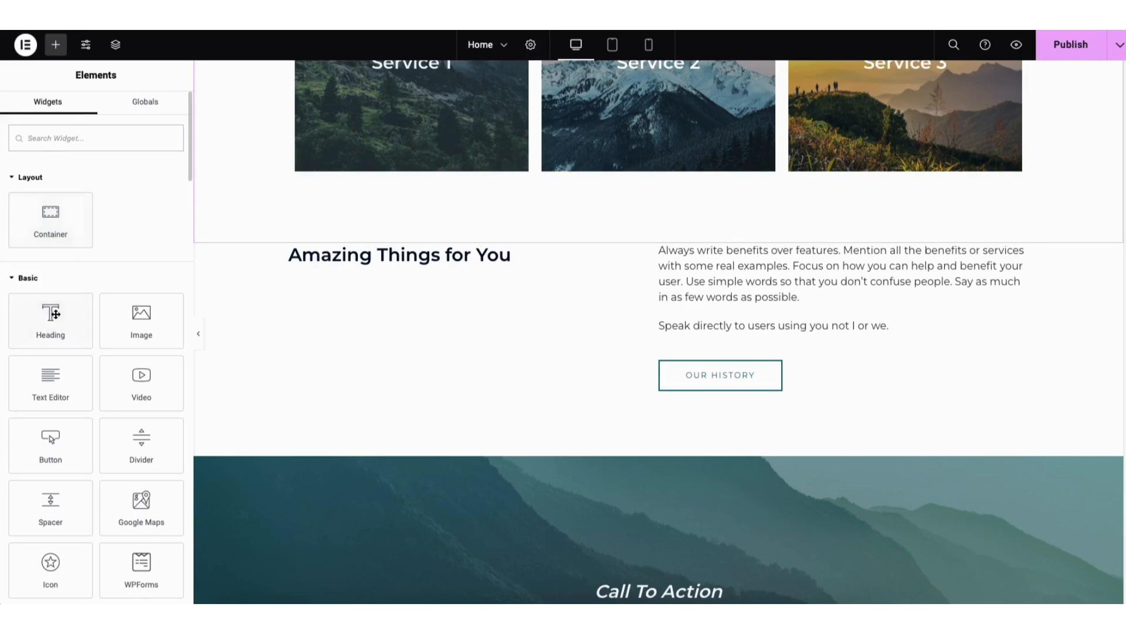
drag(47, 322, 706, 404)
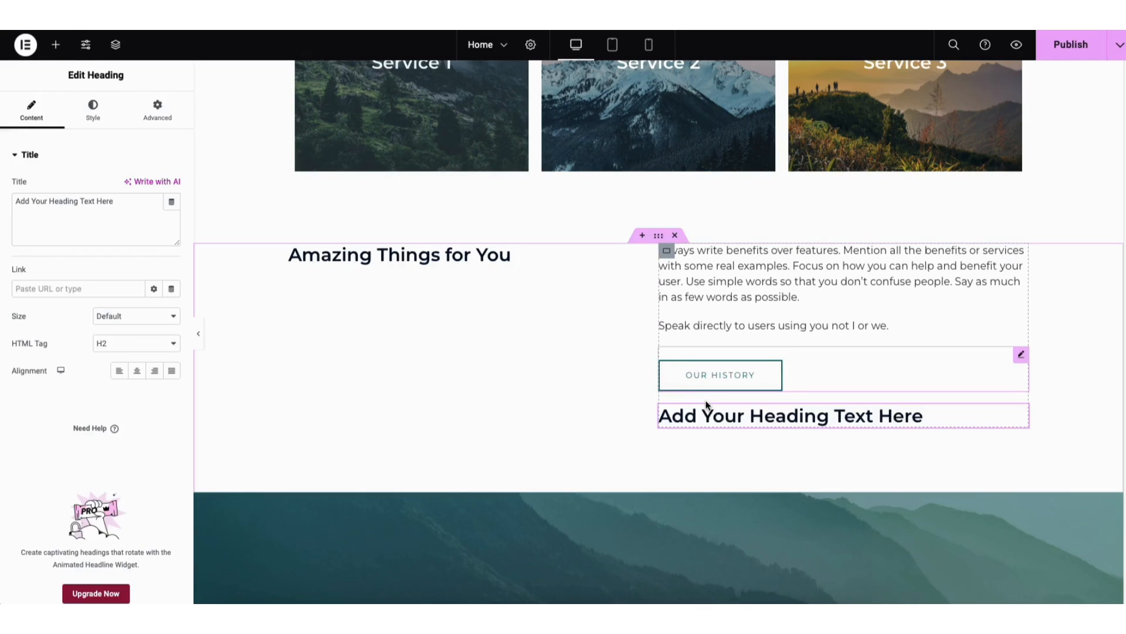
Step: Look over the duplicate, copy and delete options available for the new heading
right_click(701, 416)
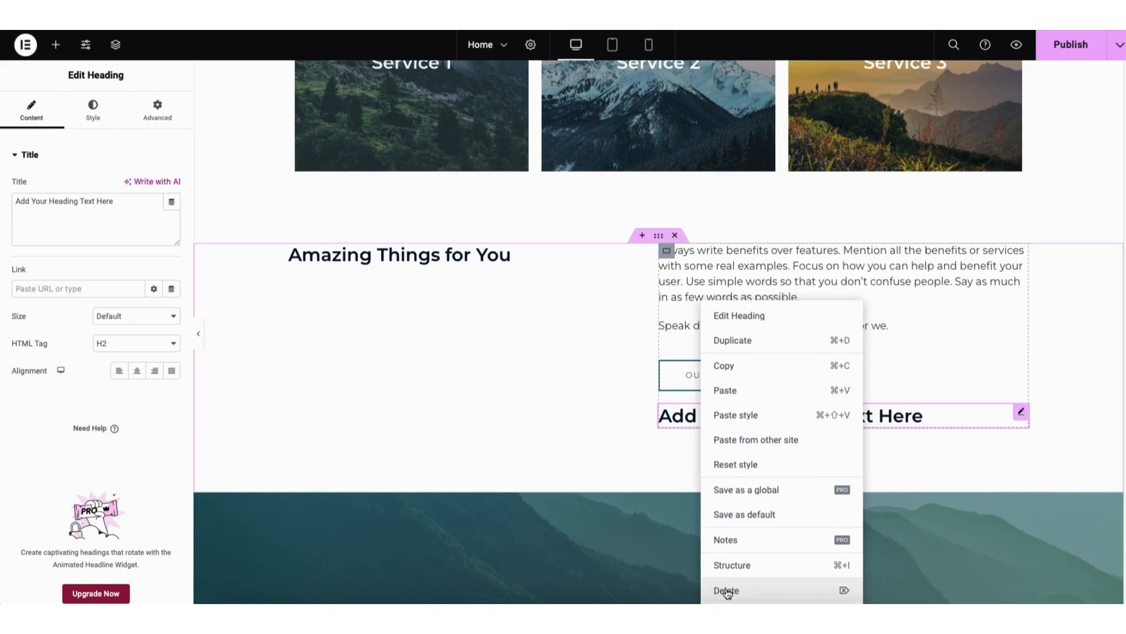
click(683, 466)
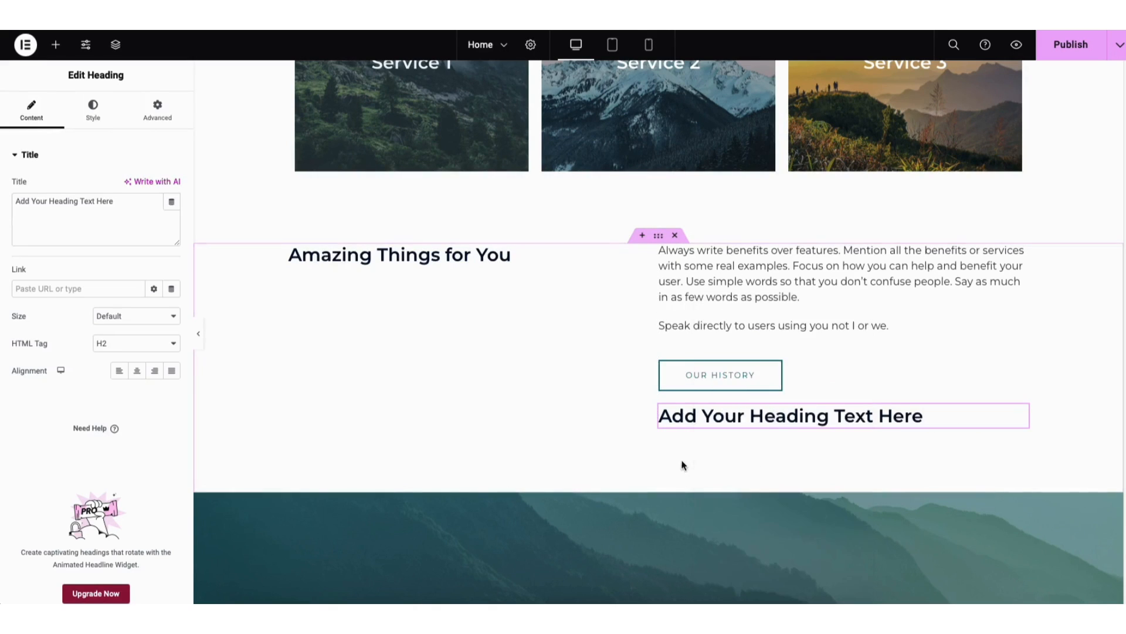
right_click(681, 416)
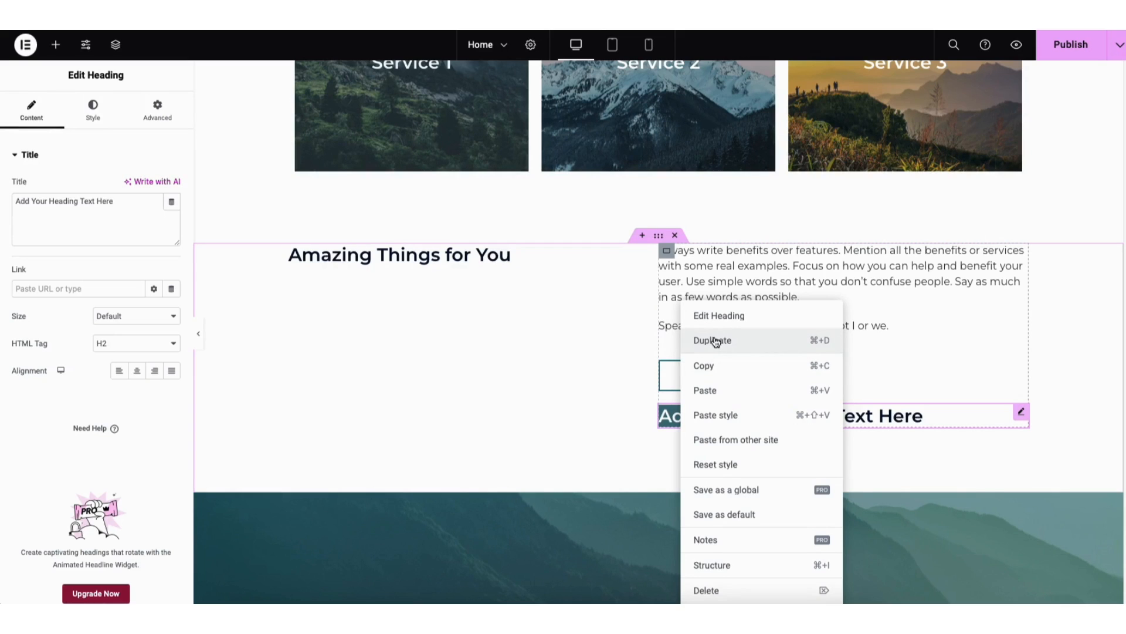
click(636, 453)
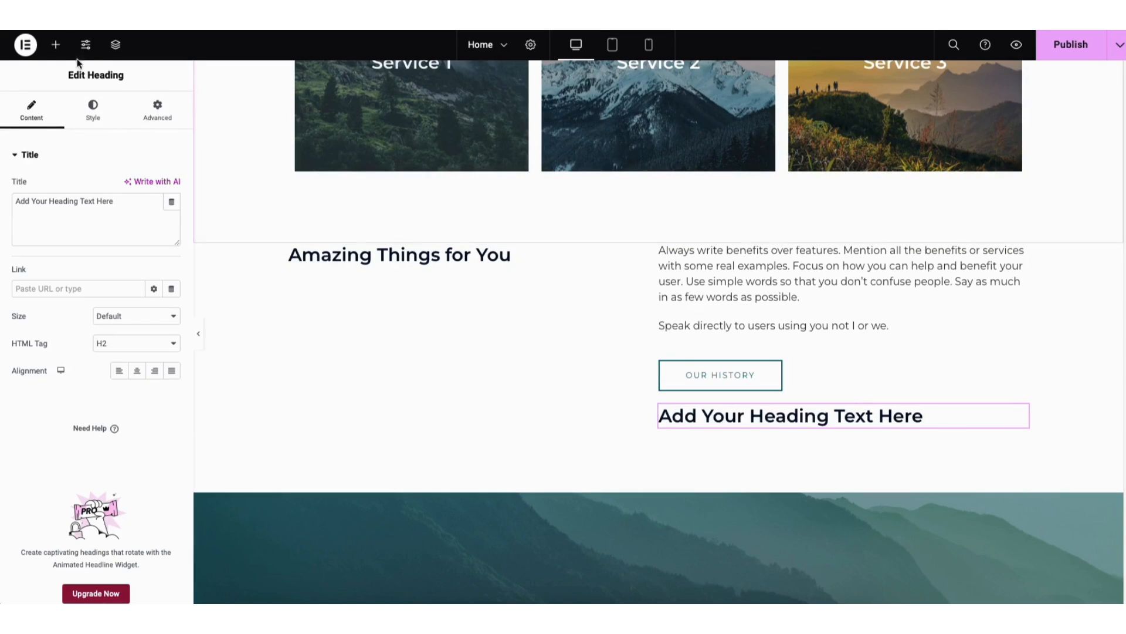
Step: Add a Text Editor widget below the new heading in the "Amazing Things for You" section
click(56, 46)
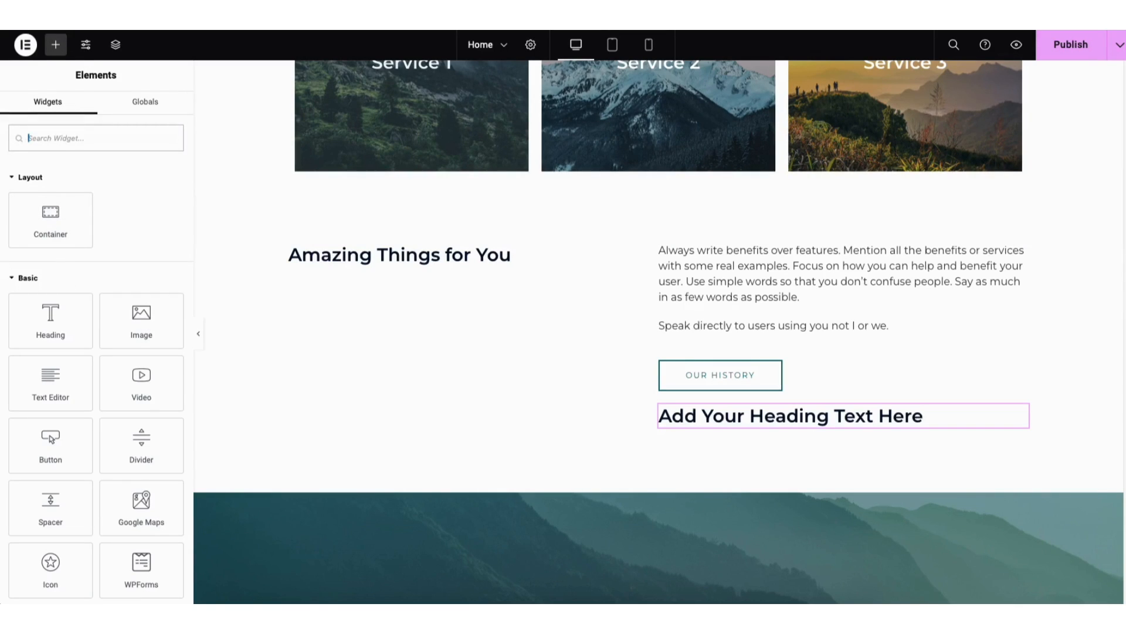
click(1020, 414)
drag(1021, 412, 939, 428)
drag(40, 383, 751, 415)
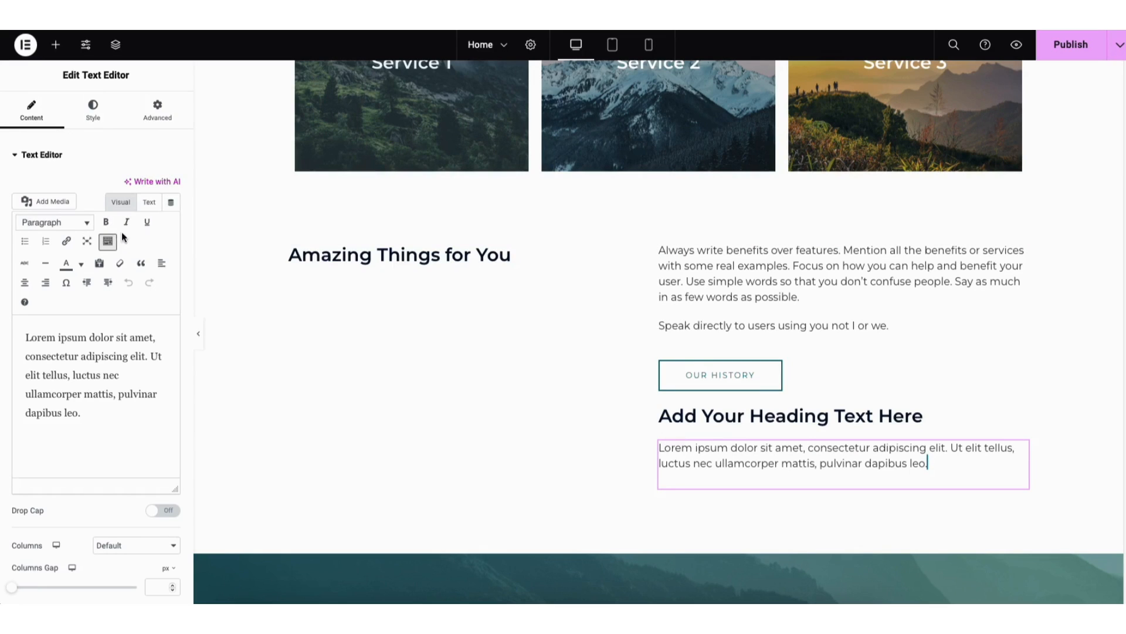
Step: Look over the new text widget's link settings, text color palette, and undo and redo options
click(65, 243)
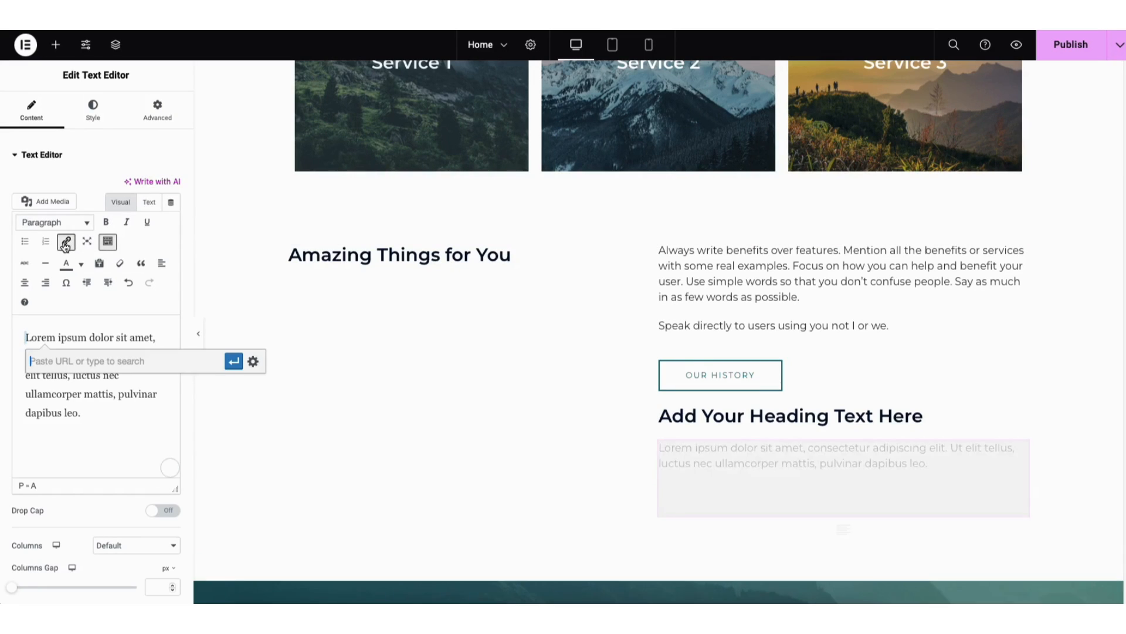
click(253, 362)
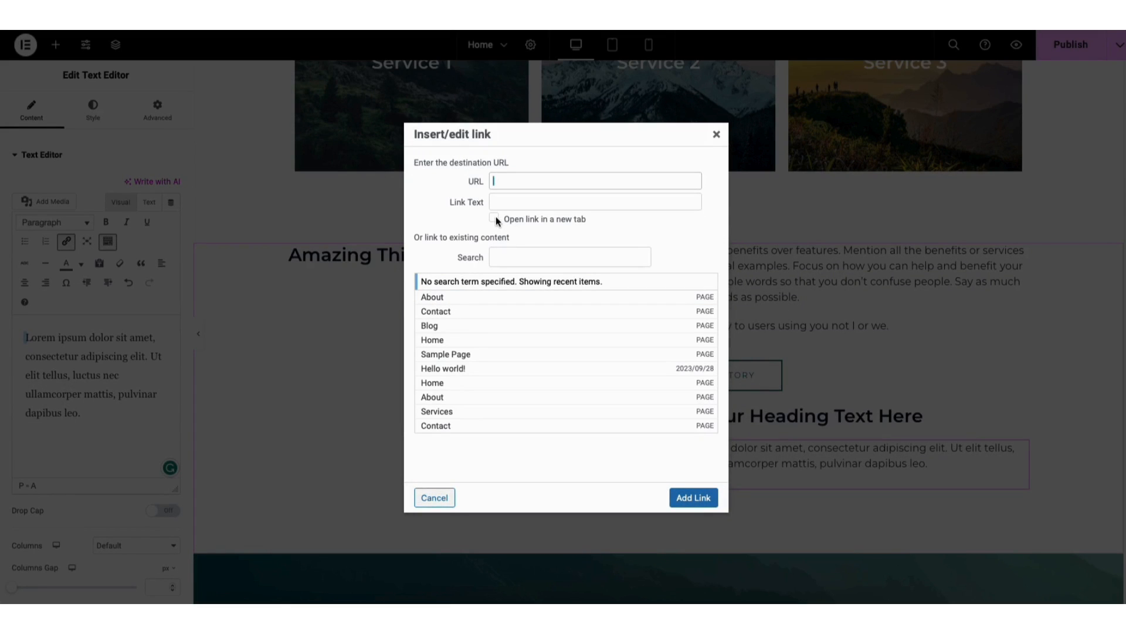
click(717, 135)
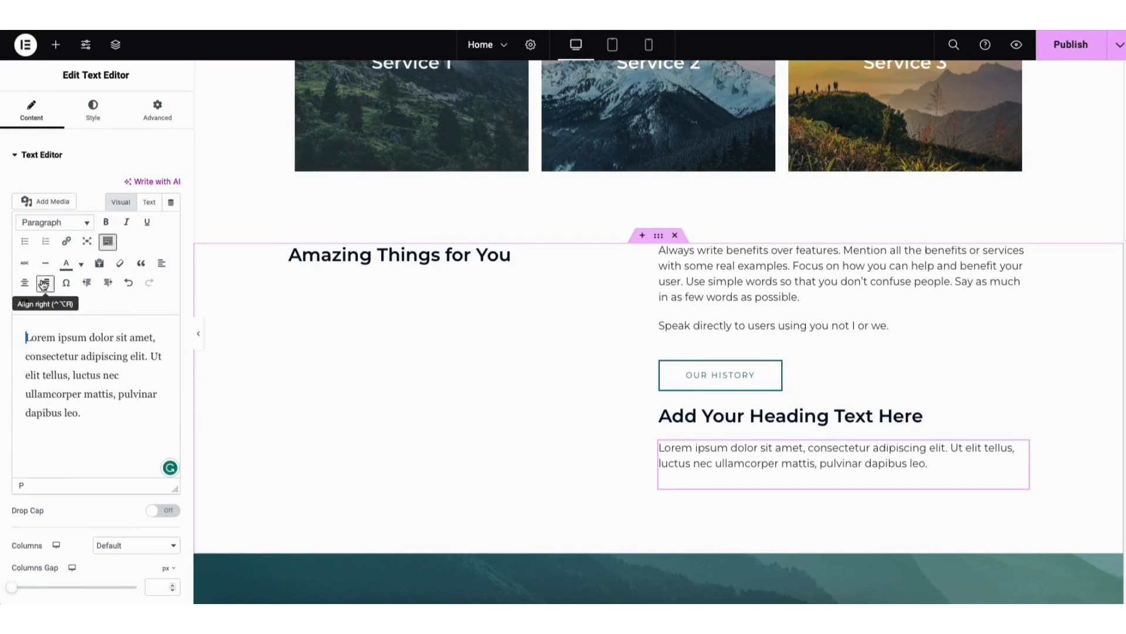
click(81, 265)
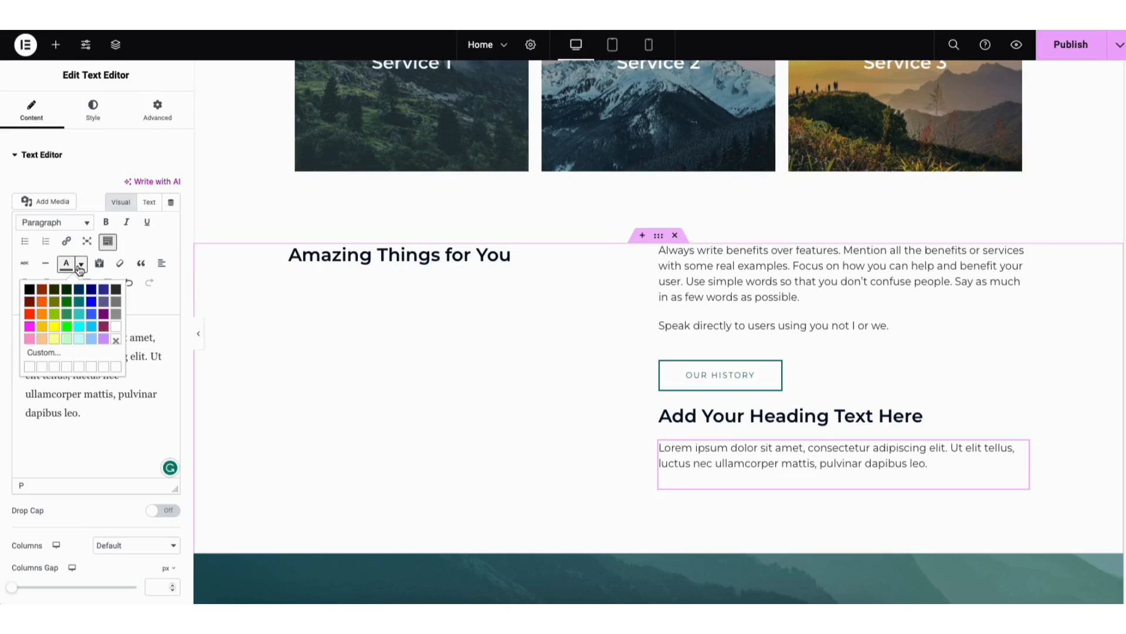
click(81, 268)
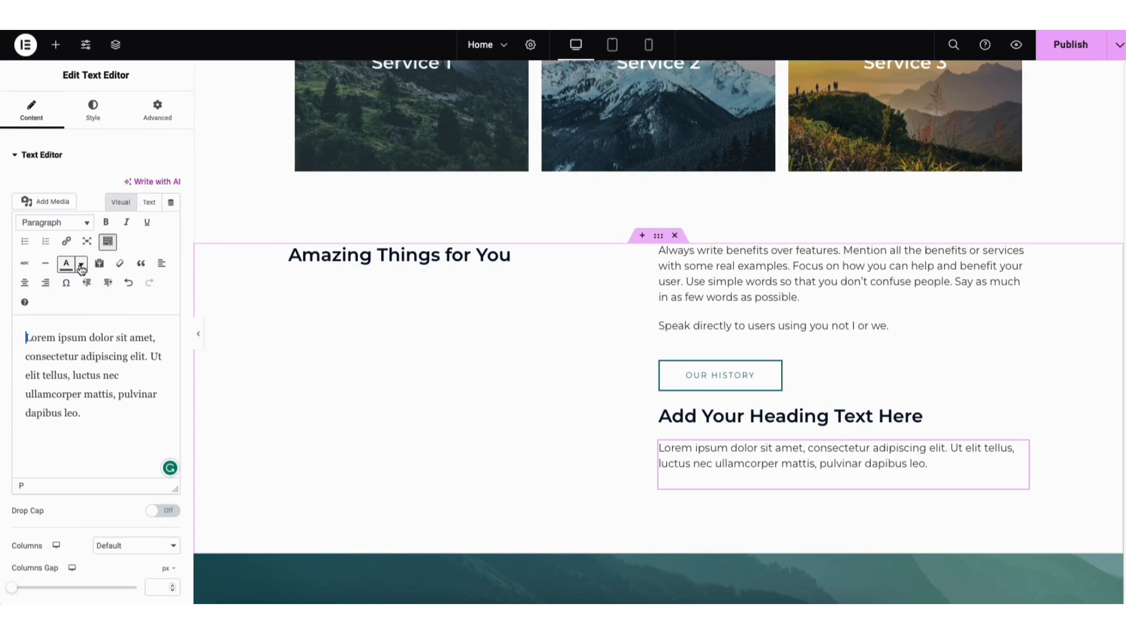
click(129, 284)
click(148, 285)
Step: Examine the typography settings in the new text widget's style options
click(91, 112)
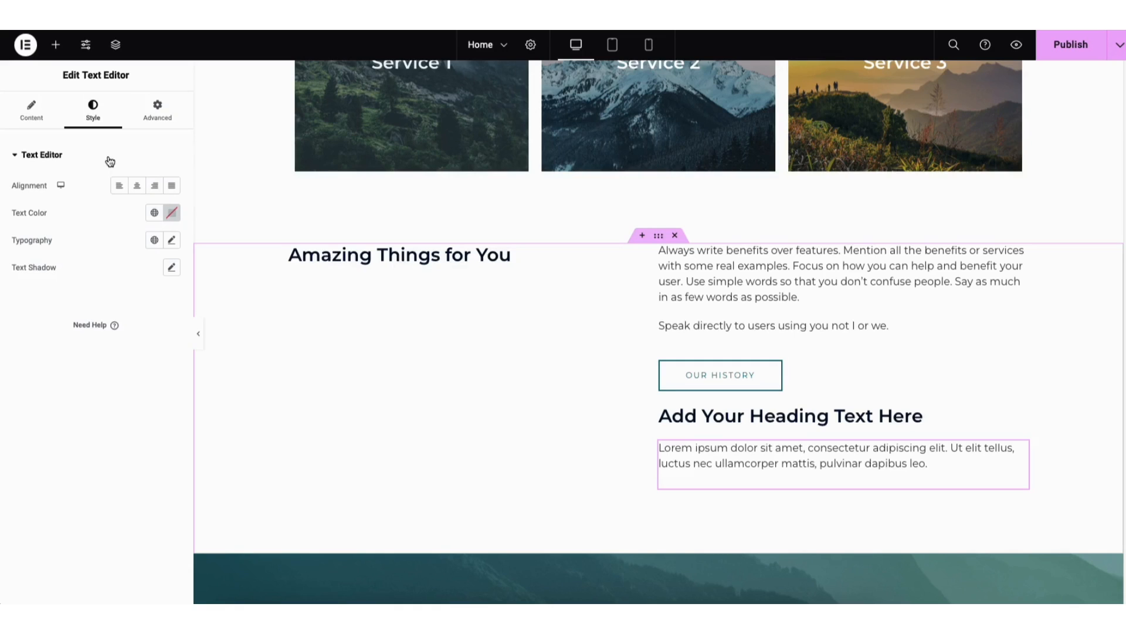
click(172, 241)
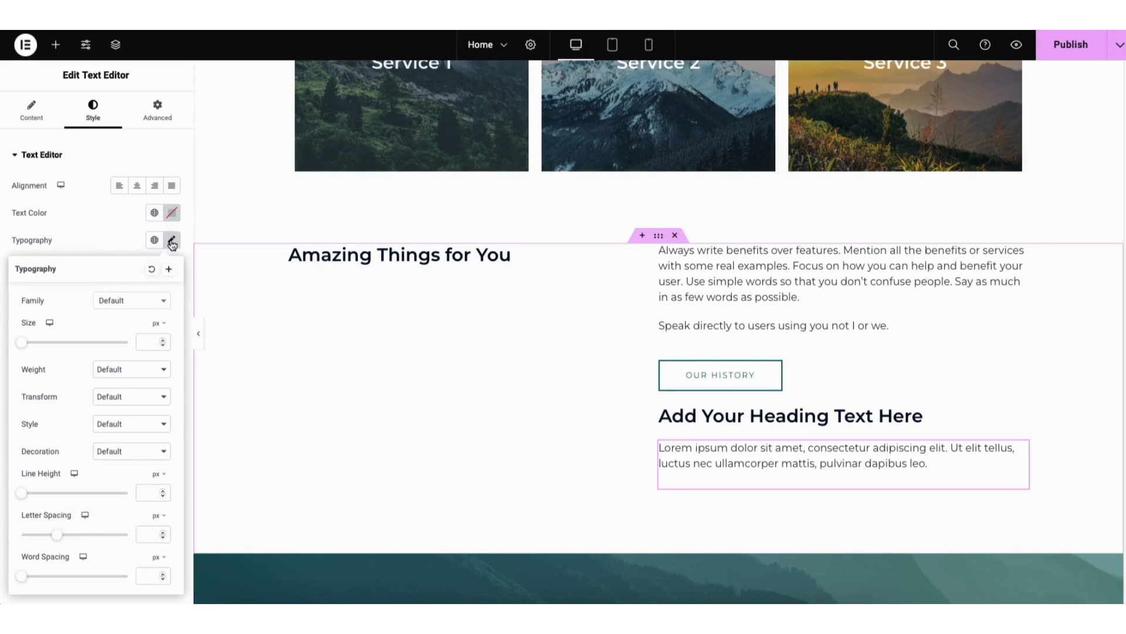
click(167, 303)
drag(166, 337, 167, 352)
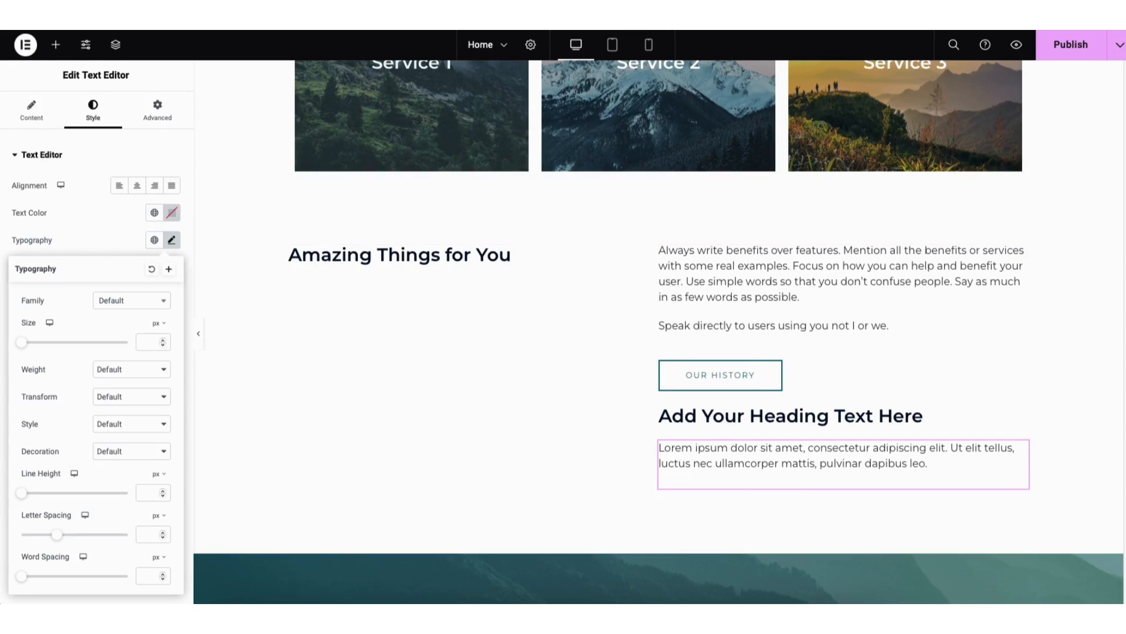
Step: Replace the Service 1 container's background image with pexels-fauxels-3184312-scaled.jpg from the media library
scroll(726, 264, up, 5)
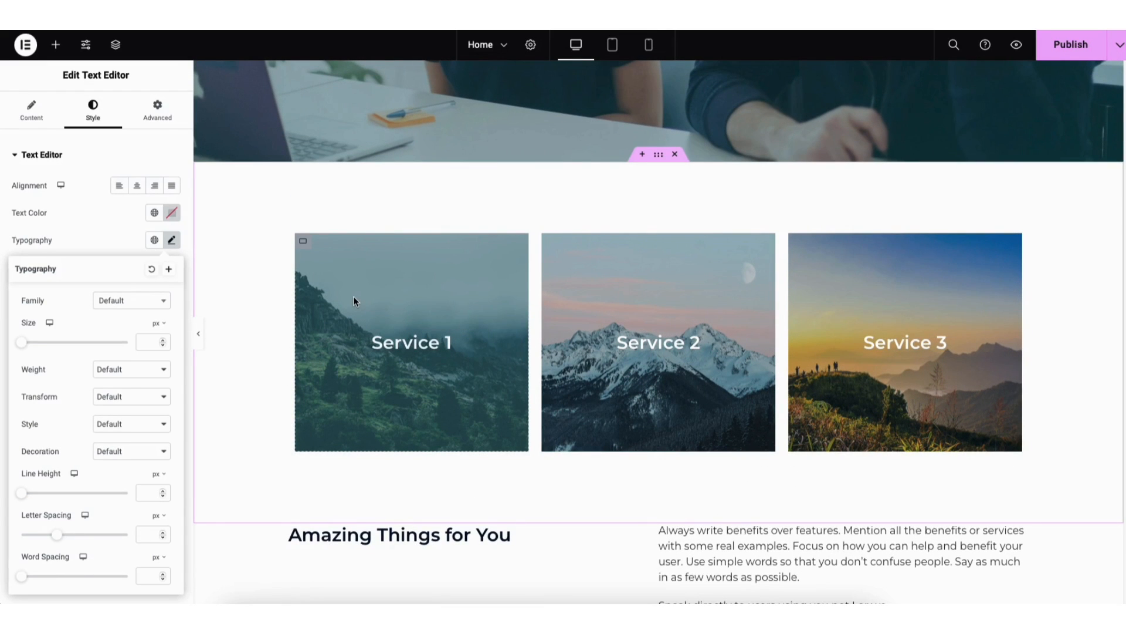
click(333, 271)
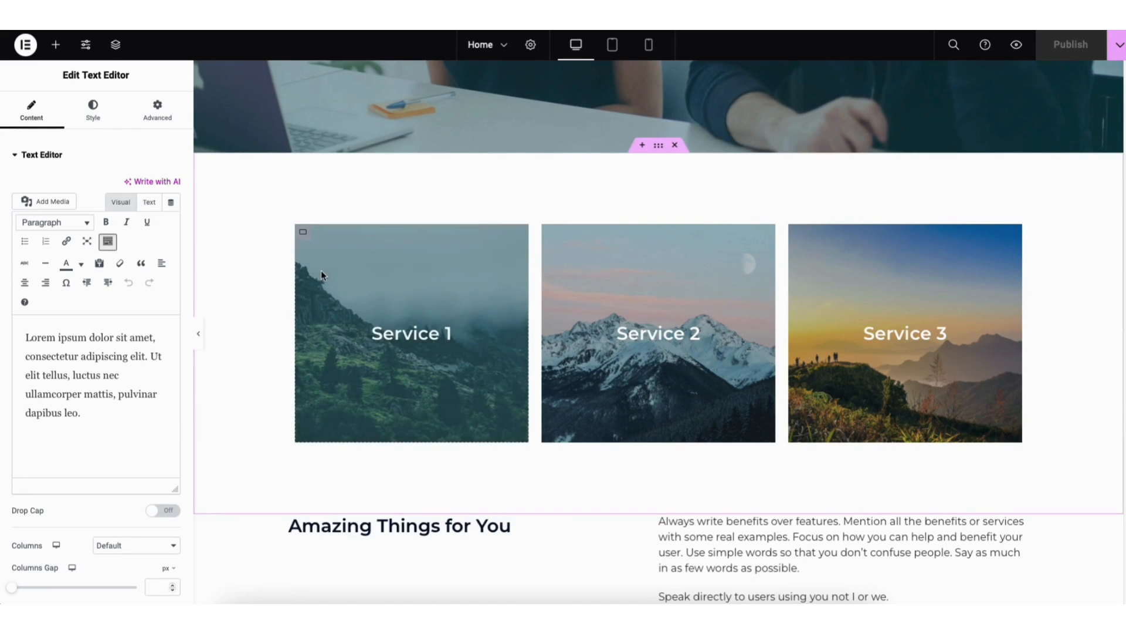
click(304, 234)
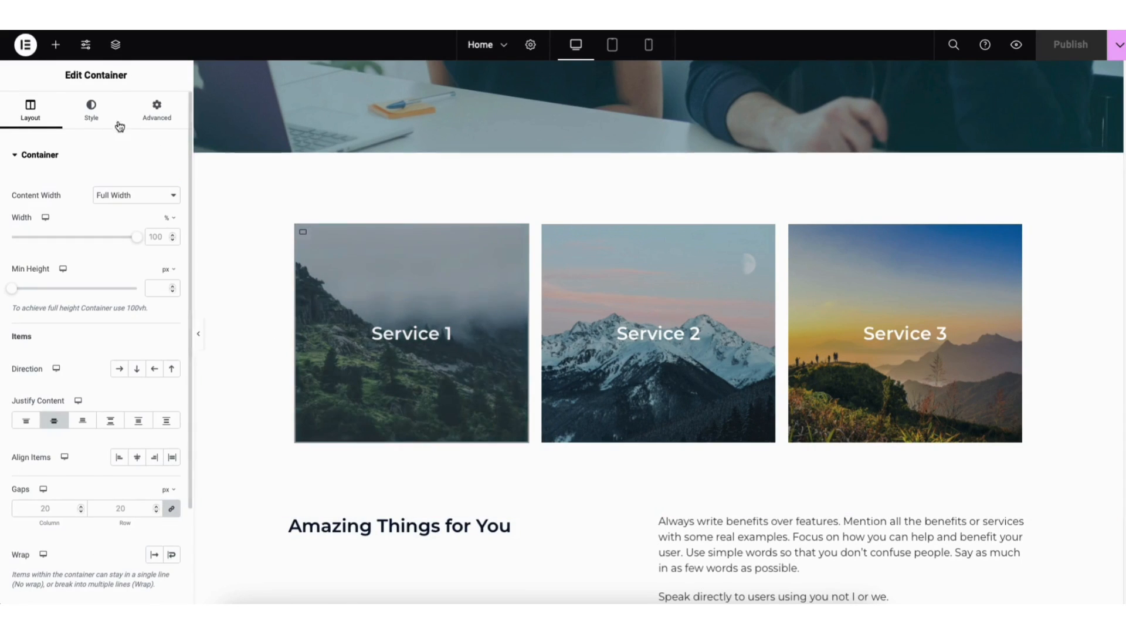
click(93, 115)
mouse_move(108, 291)
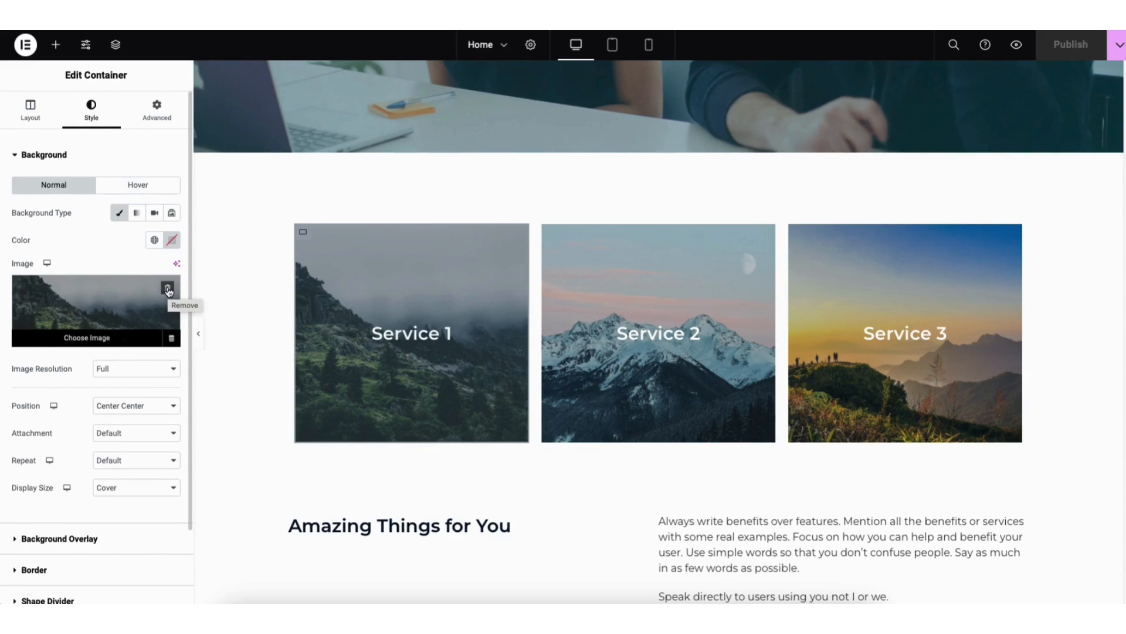
click(108, 338)
click(182, 92)
click(234, 94)
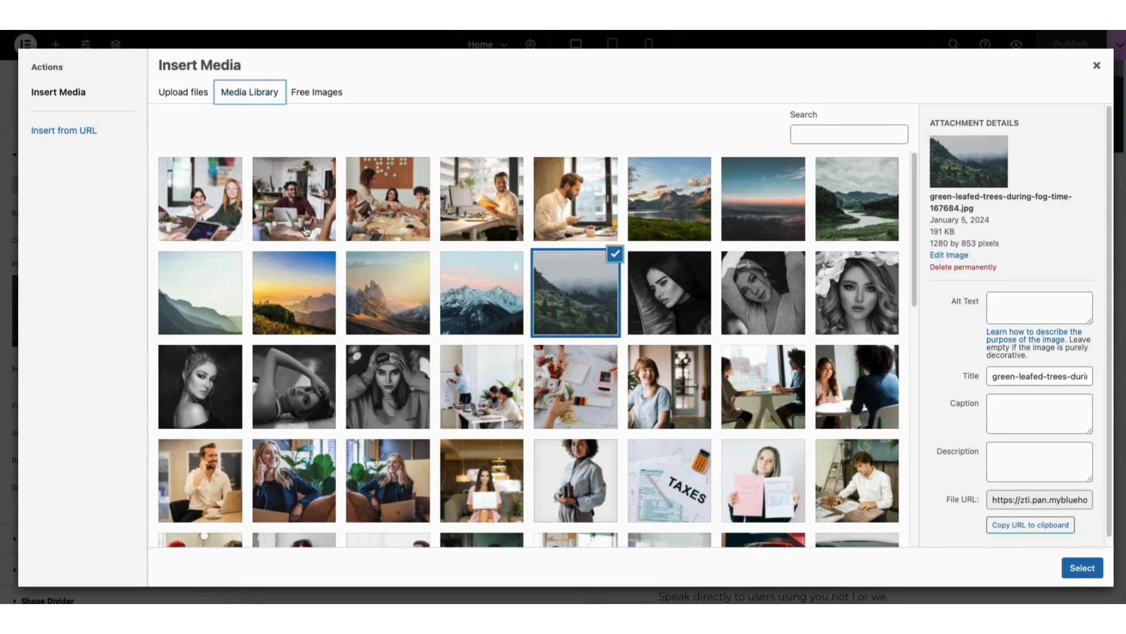
click(296, 213)
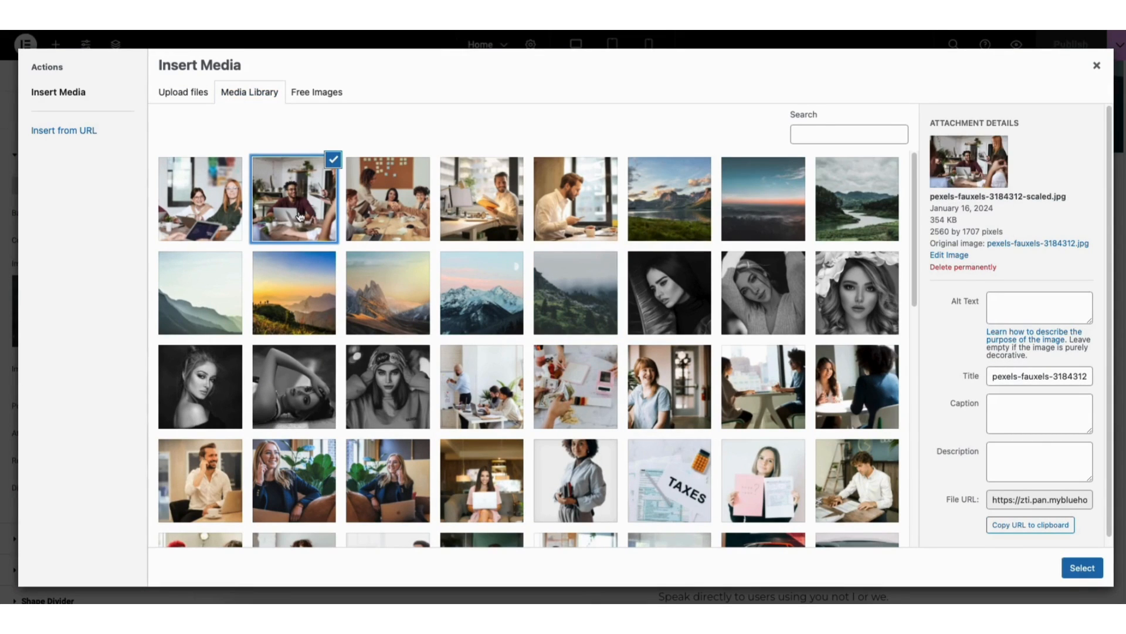
click(1081, 569)
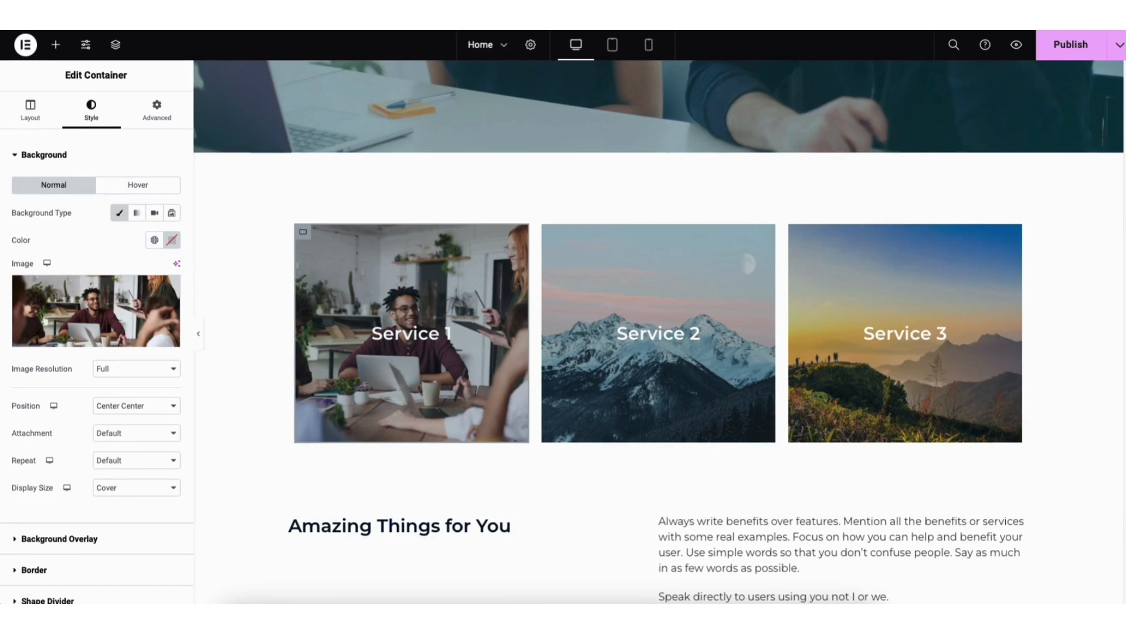
Step: Insert a two-column container above the "Amazing Things for You" section and add a Heading widget to its first column
scroll(752, 242, down, 4)
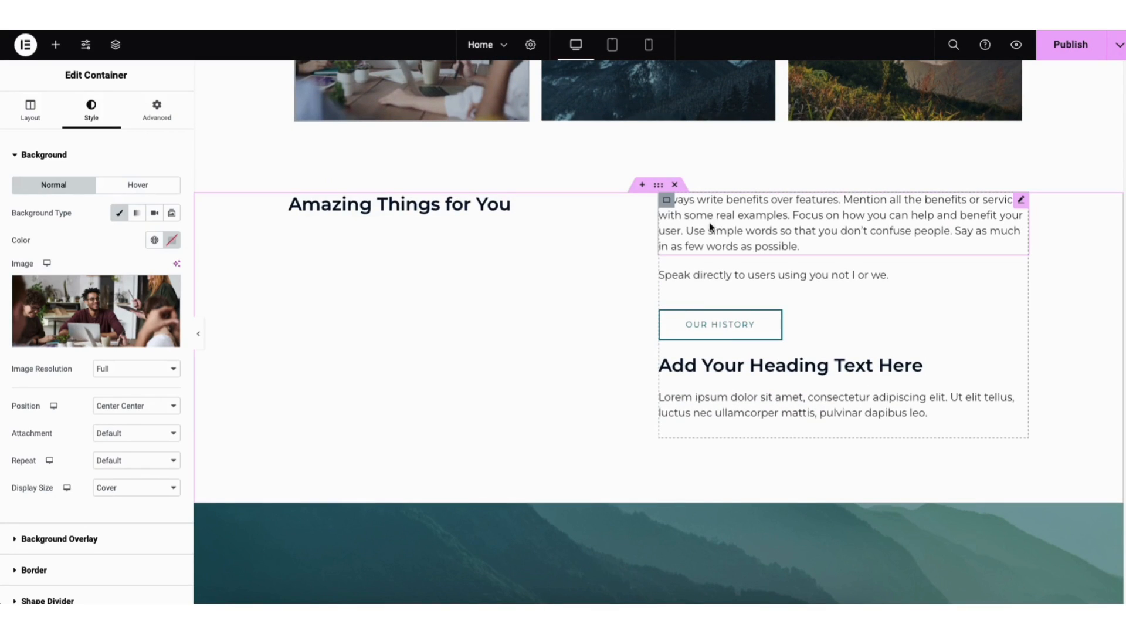
click(642, 184)
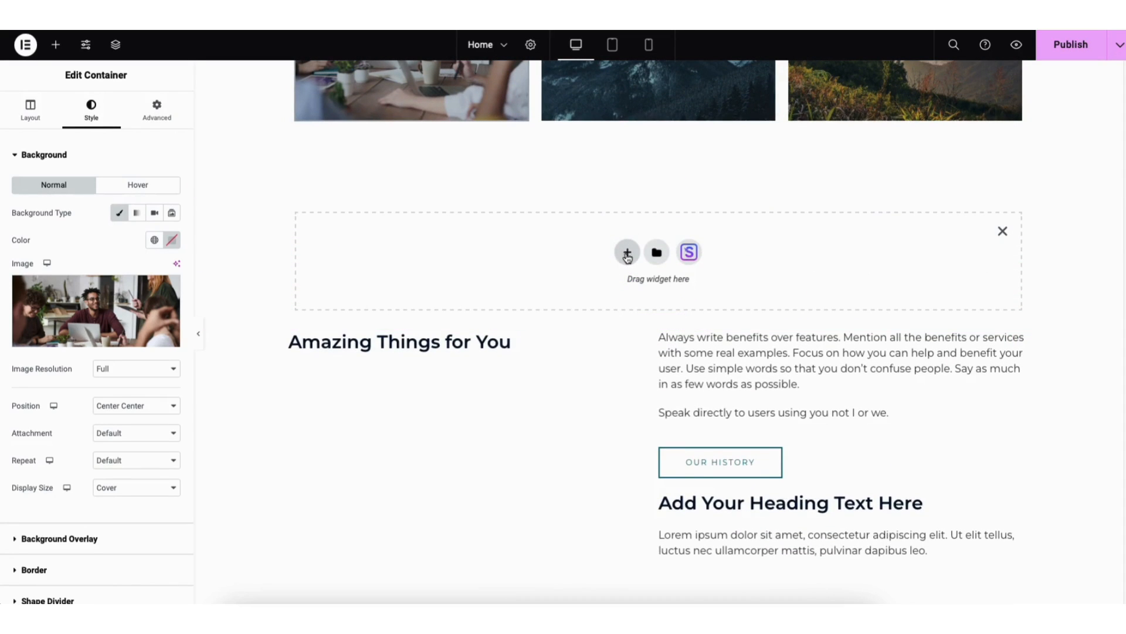
click(627, 254)
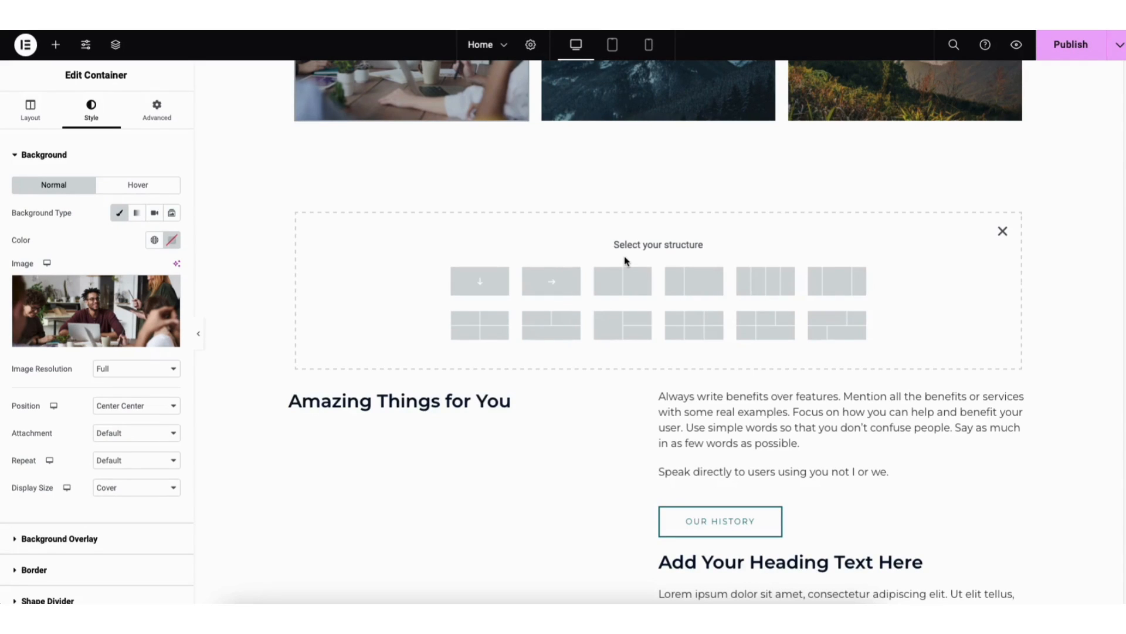
click(624, 286)
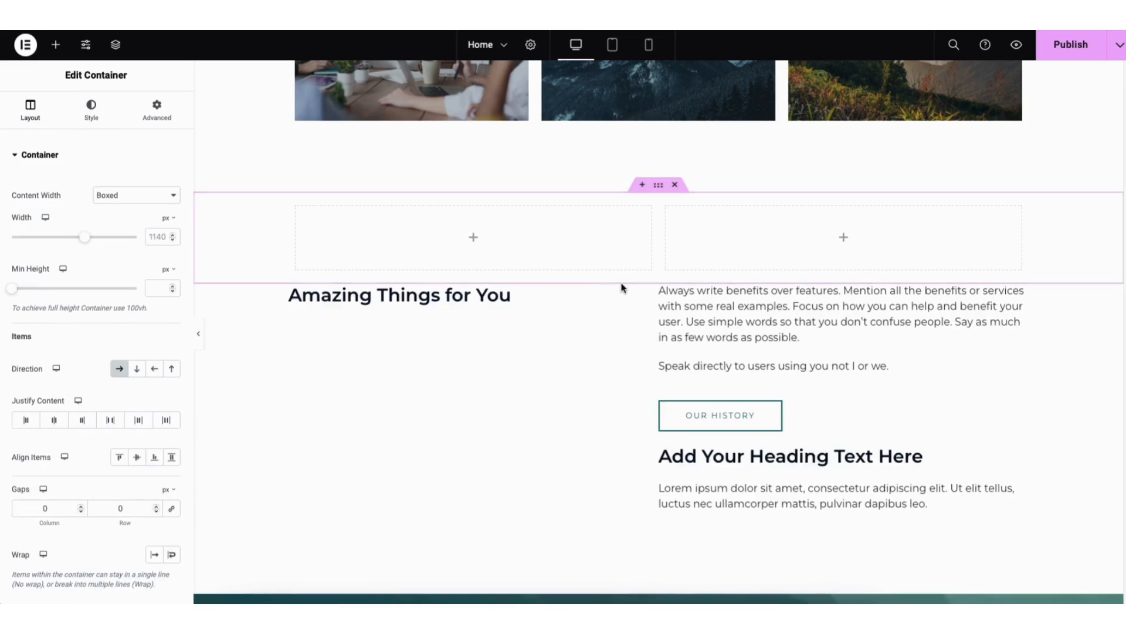
click(56, 45)
drag(51, 329, 470, 246)
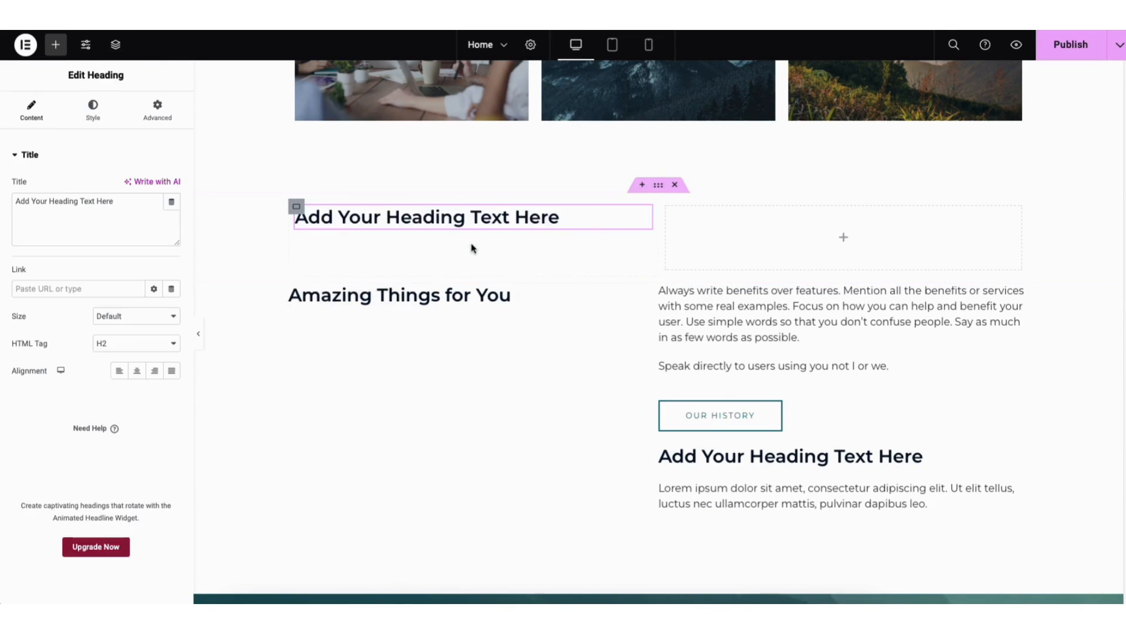
Step: Delete the new two-column container above the "Amazing Things for You" section
click(658, 185)
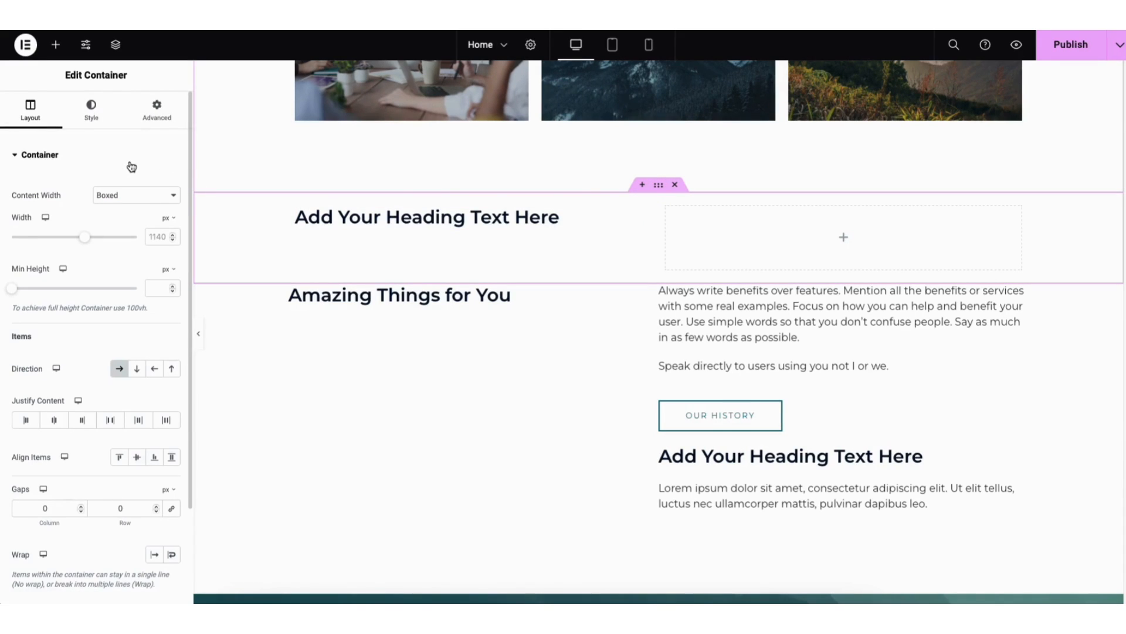
click(676, 186)
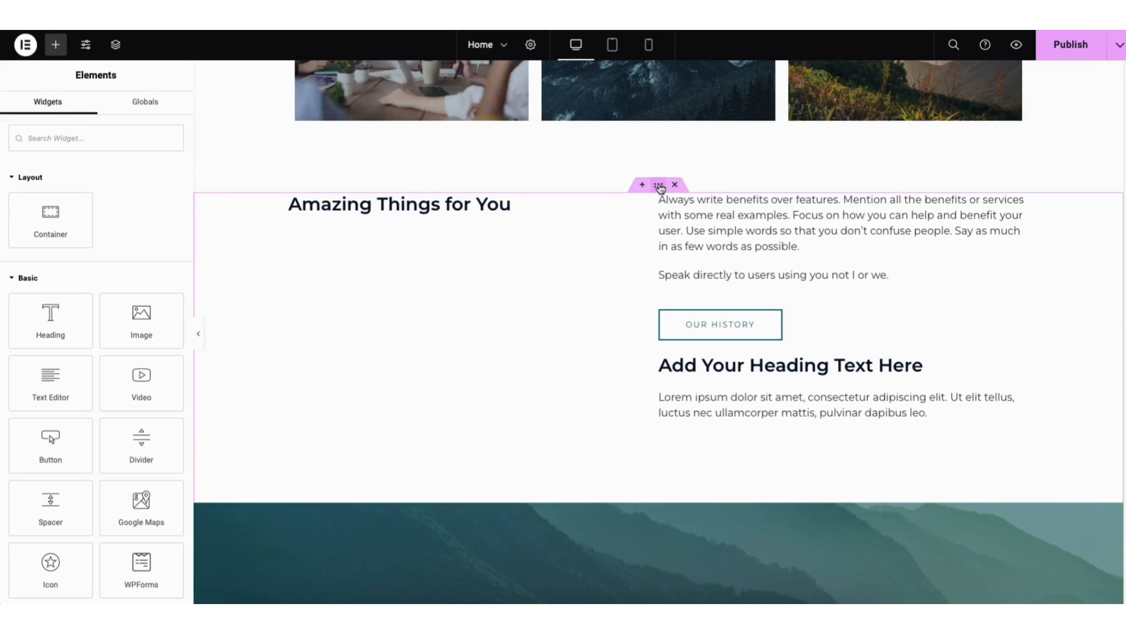
drag(660, 186, 615, 201)
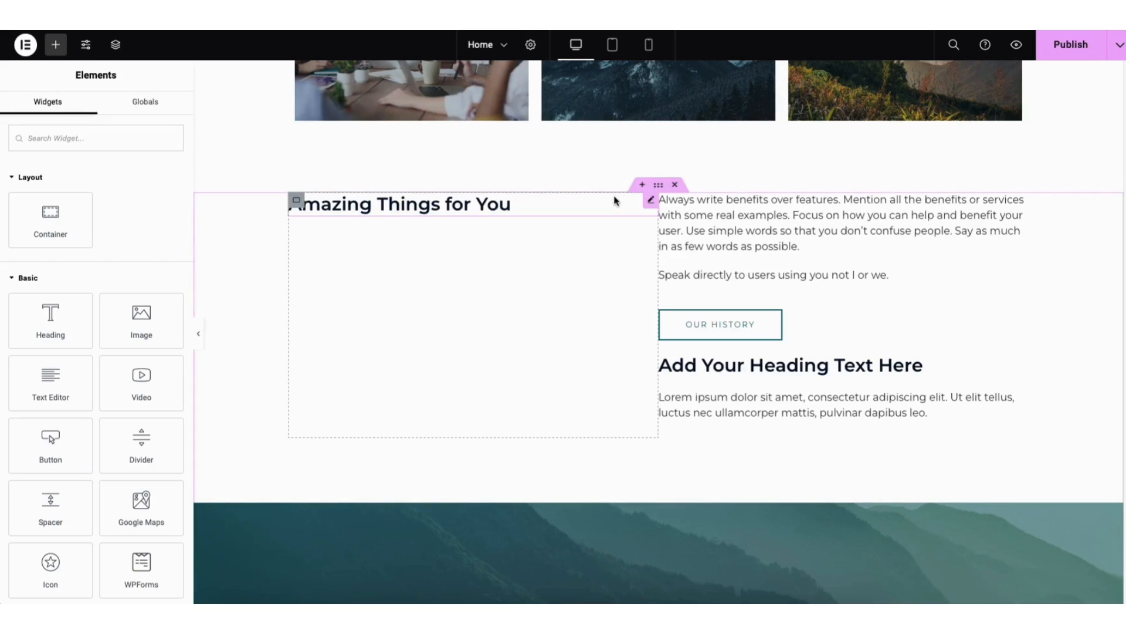
Step: Import the three-column plant image features block from the template library into the empty area above the footer
scroll(1117, 397, down, 15)
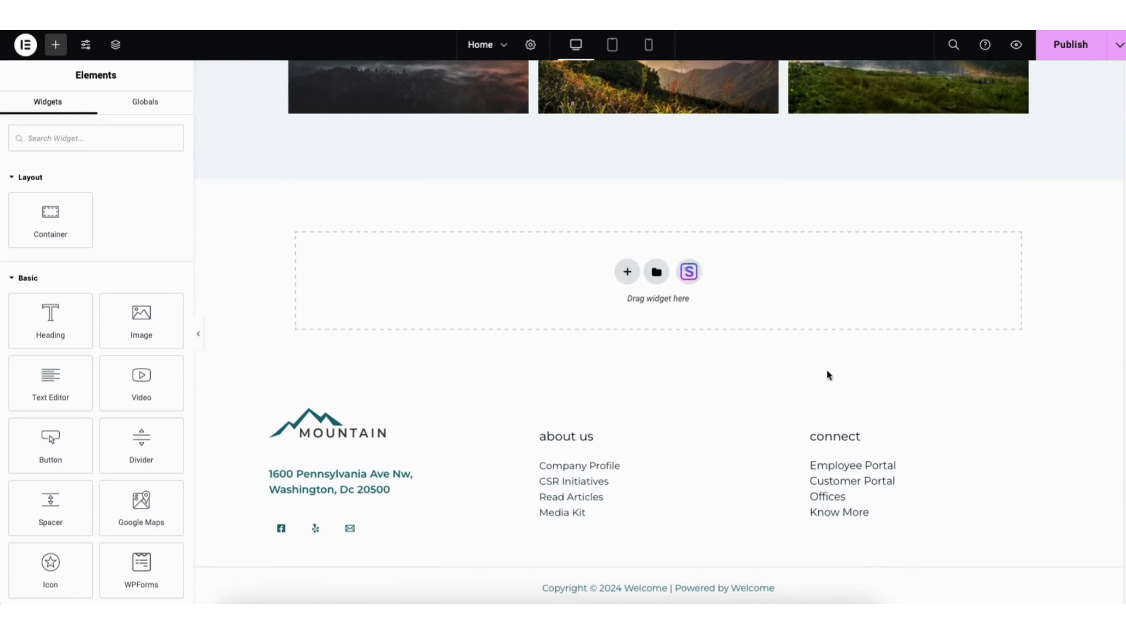
click(689, 273)
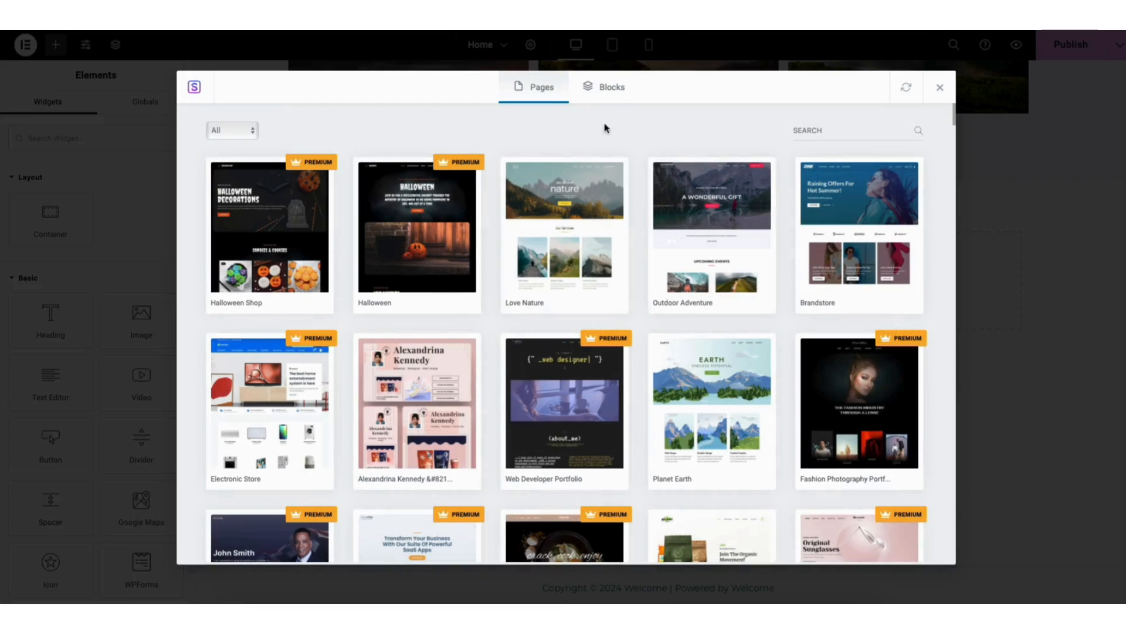
click(611, 91)
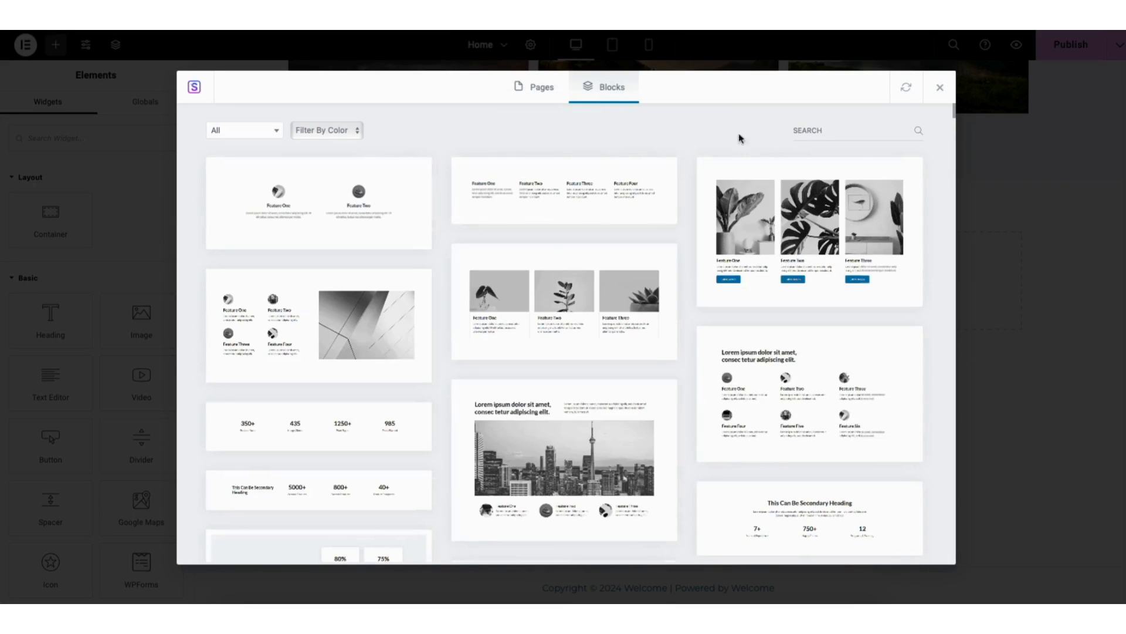
mouse_move(954, 112)
mouse_down()
mouse_move(955, 188)
mouse_move(954, 105)
mouse_up()
click(252, 130)
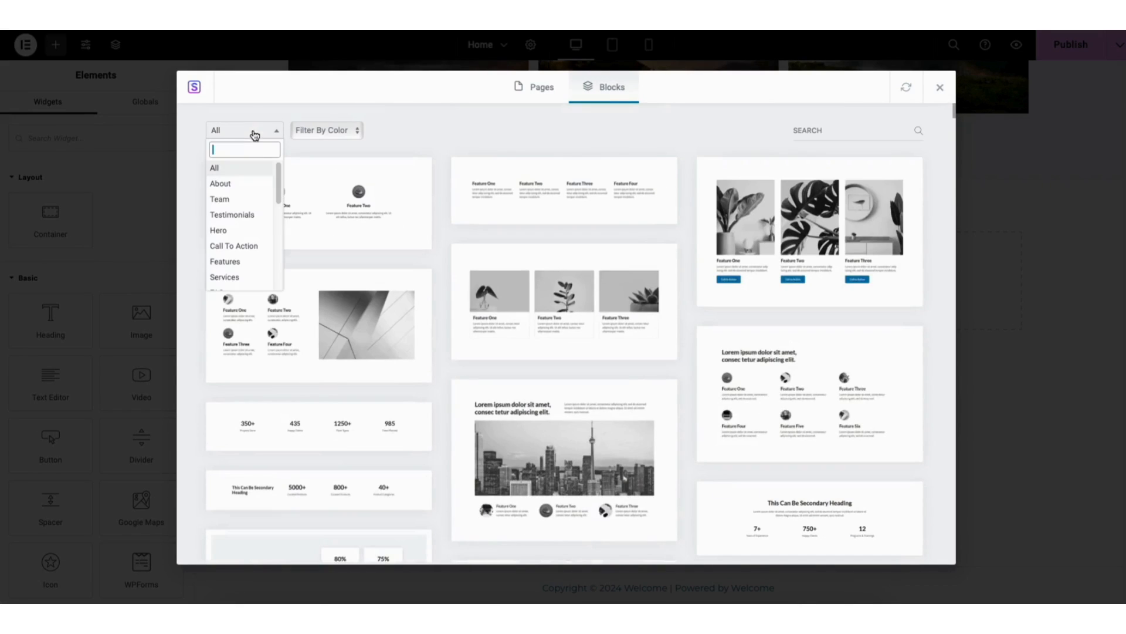
mouse_move(278, 185)
mouse_down()
mouse_move(278, 227)
mouse_move(278, 165)
mouse_up()
click(443, 134)
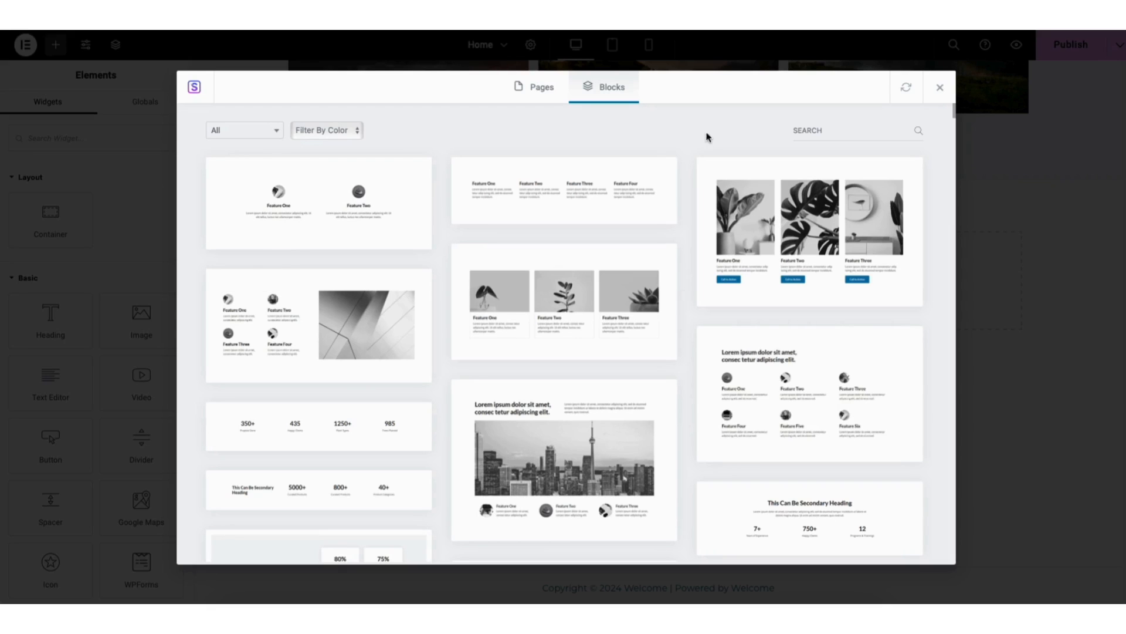
click(810, 131)
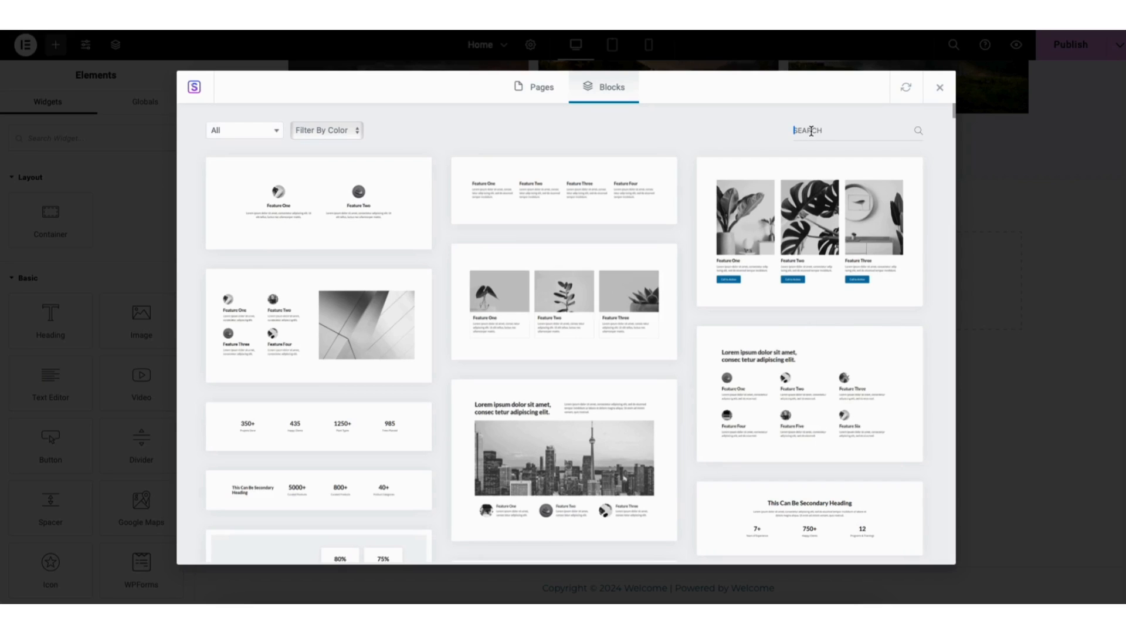
click(518, 304)
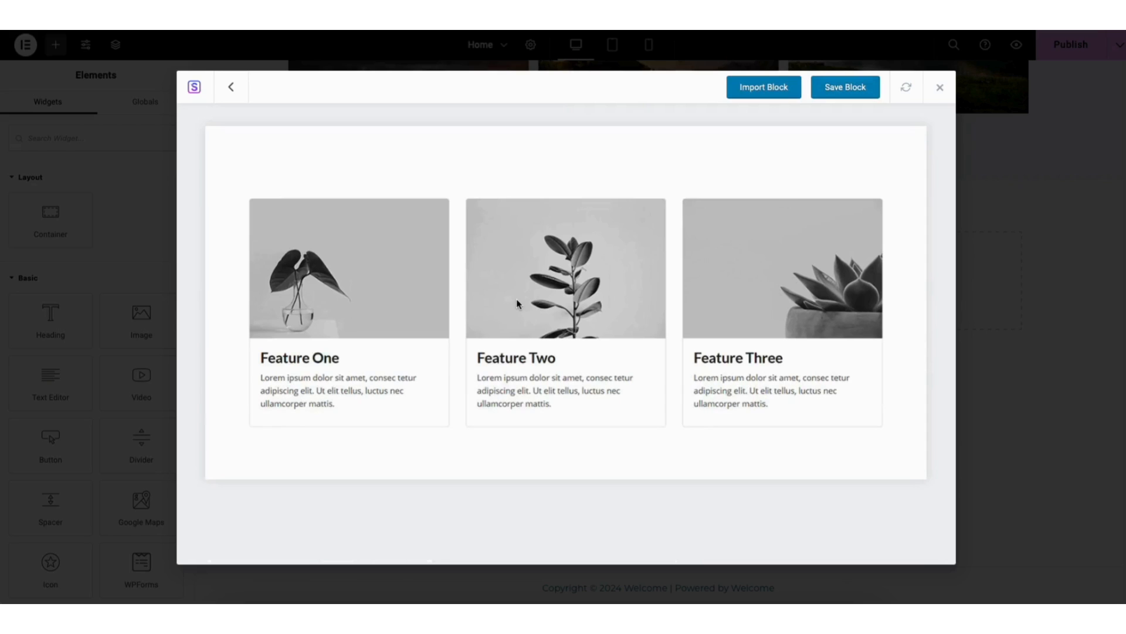
click(754, 89)
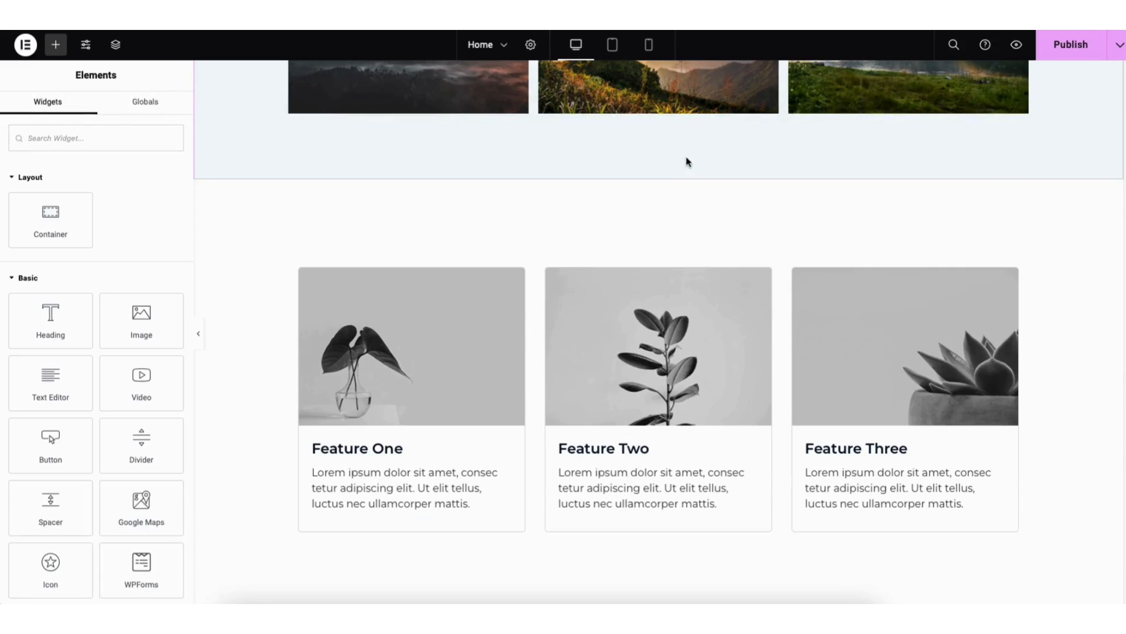
Step: Set the imported features section's classic background color to white
right_click(280, 229)
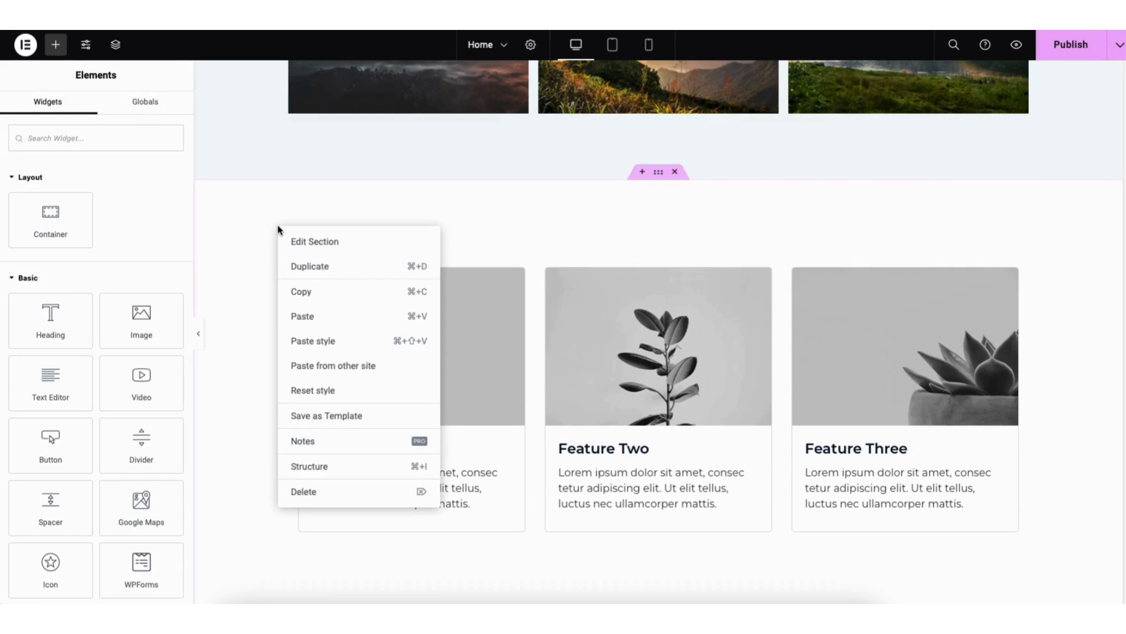
click(327, 243)
click(91, 114)
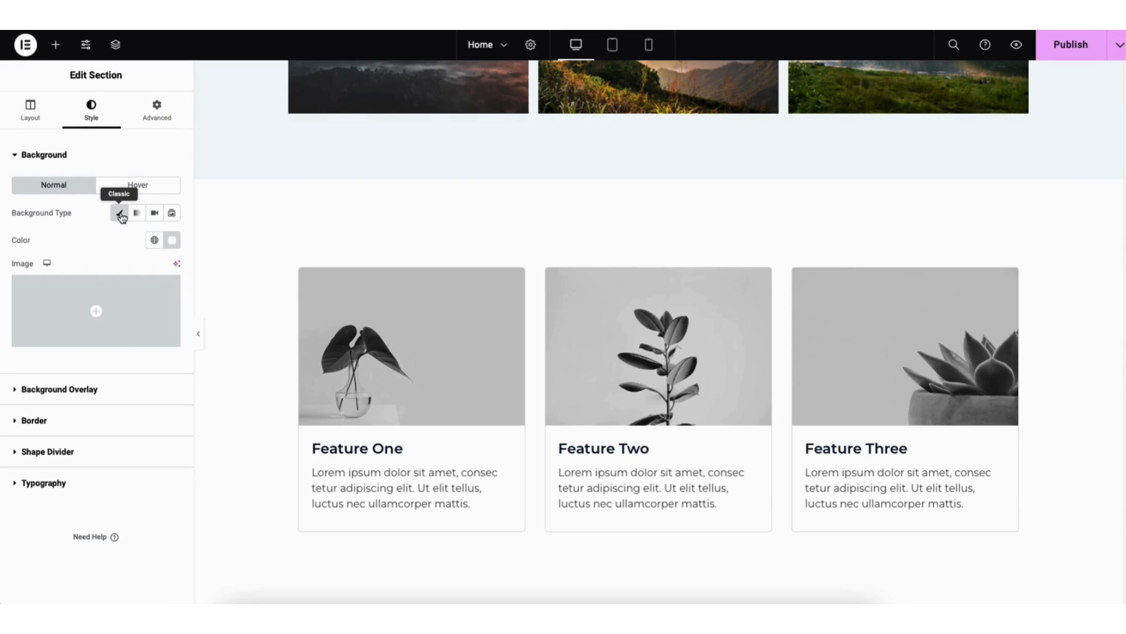
click(172, 240)
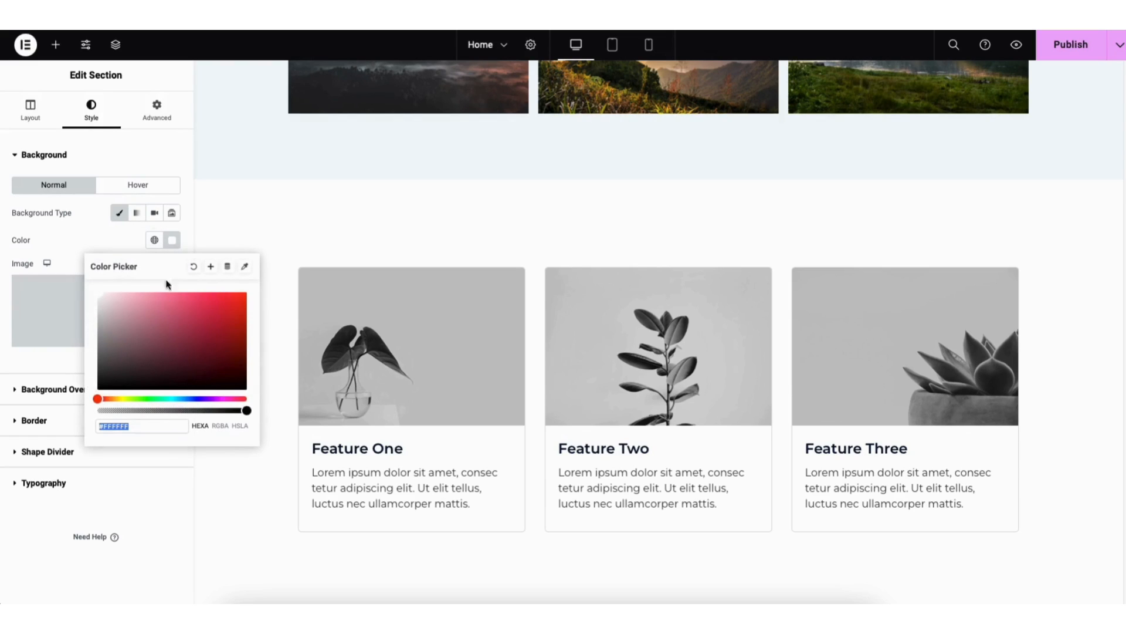
mouse_move(104, 297)
mouse_down()
mouse_move(111, 317)
mouse_move(140, 325)
mouse_move(183, 312)
mouse_move(89, 292)
mouse_up()
click(53, 356)
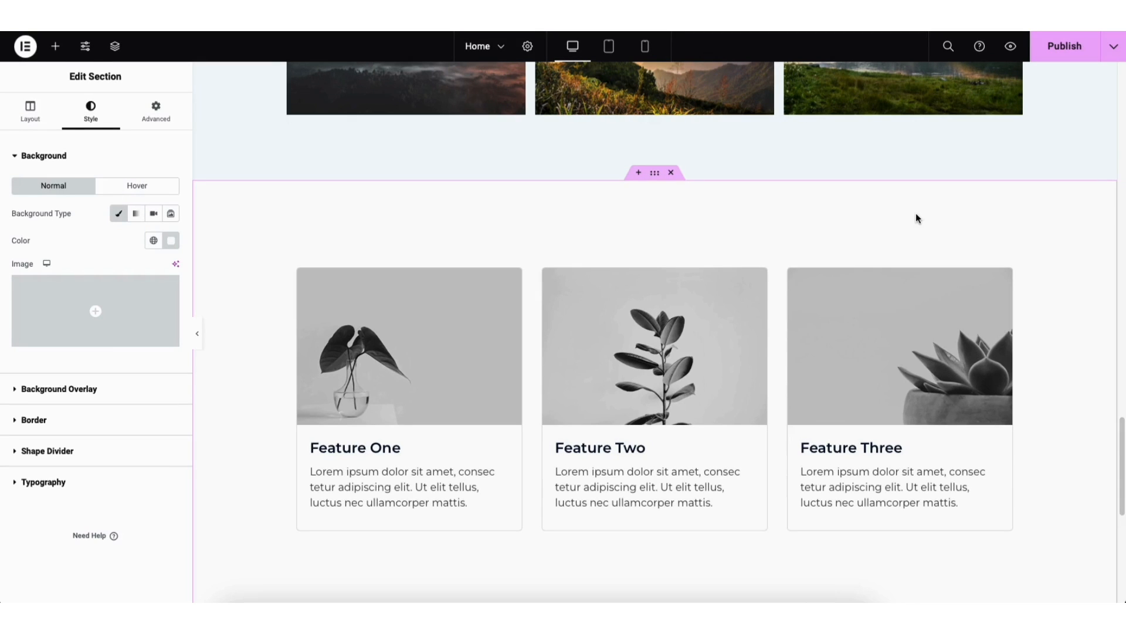
Step: Save the home page with its imported features section as a draft
click(1115, 49)
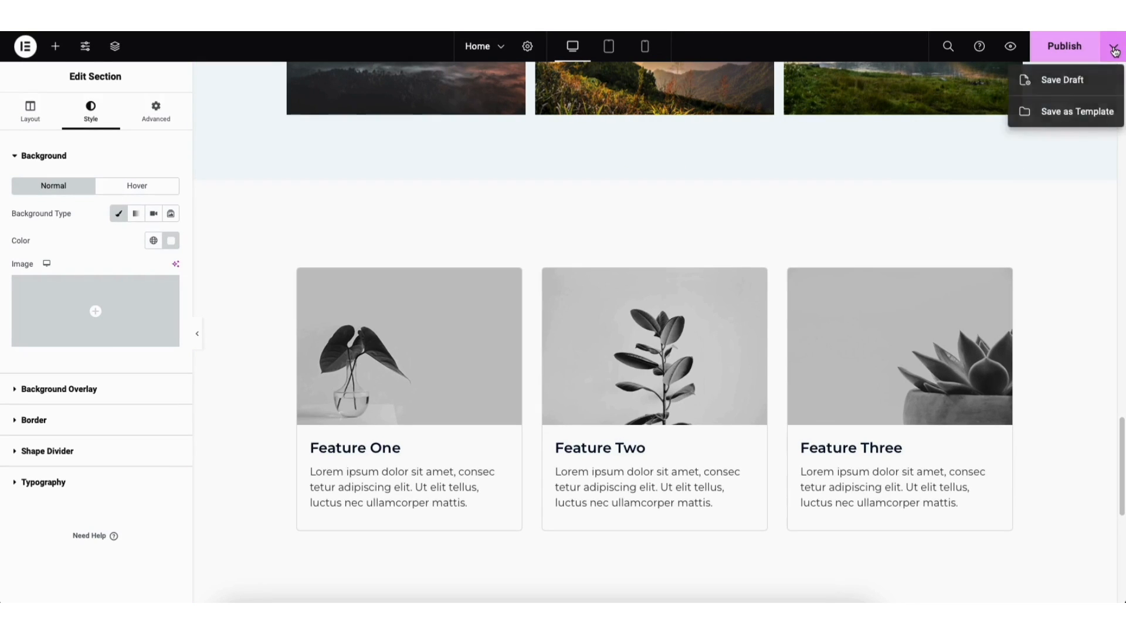
click(1081, 83)
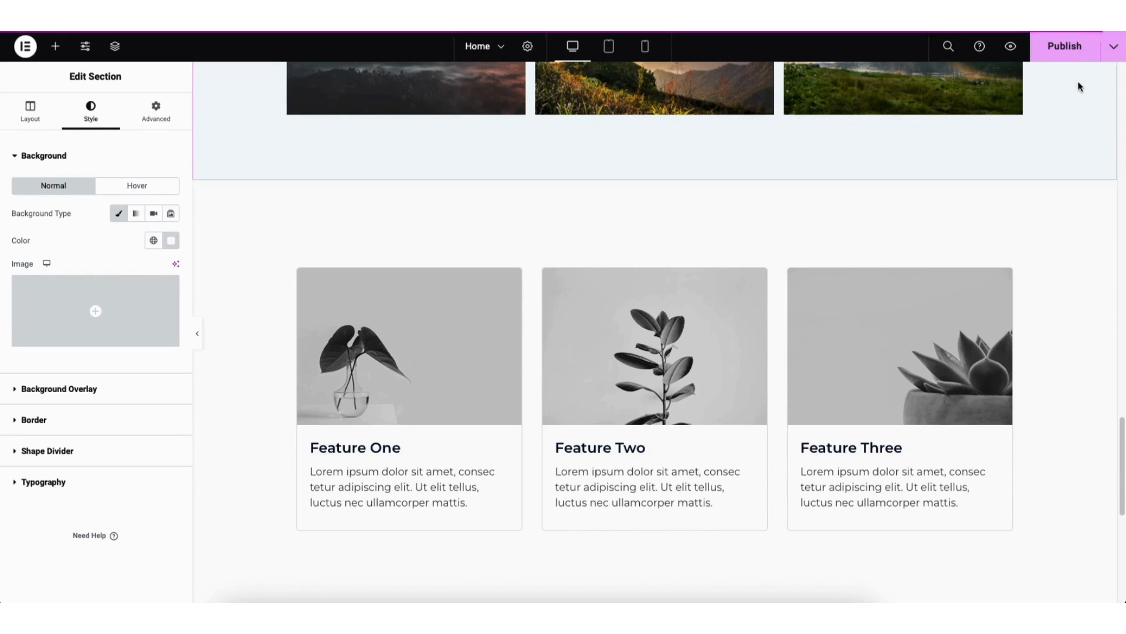
Step: Preview the website and examine the Contact page's contact details, business hours and message form
click(1011, 49)
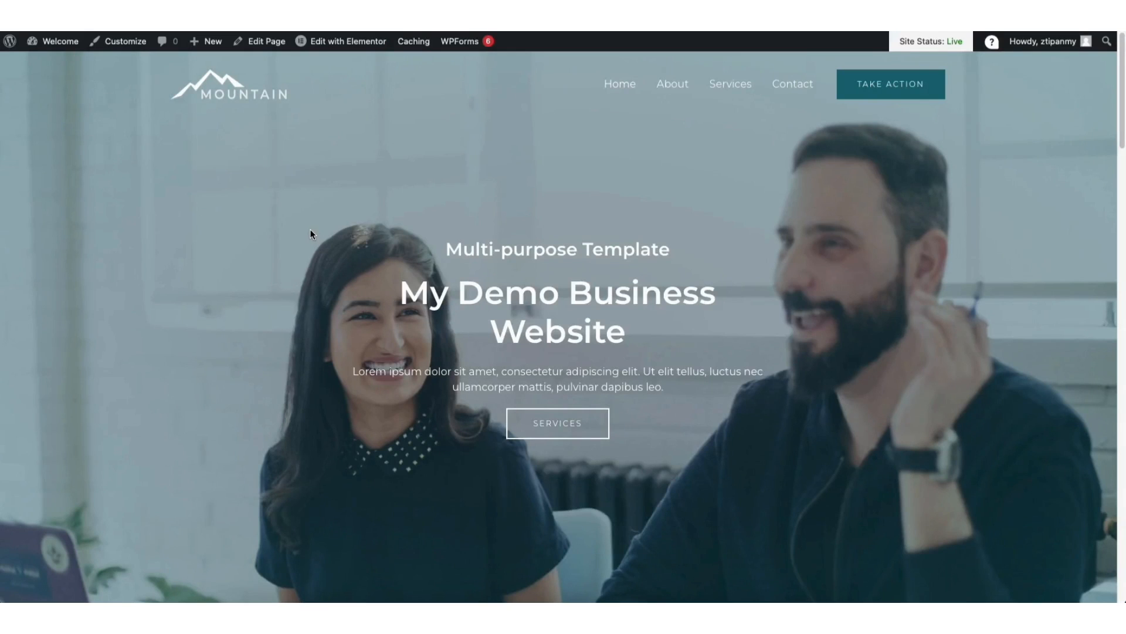
click(792, 86)
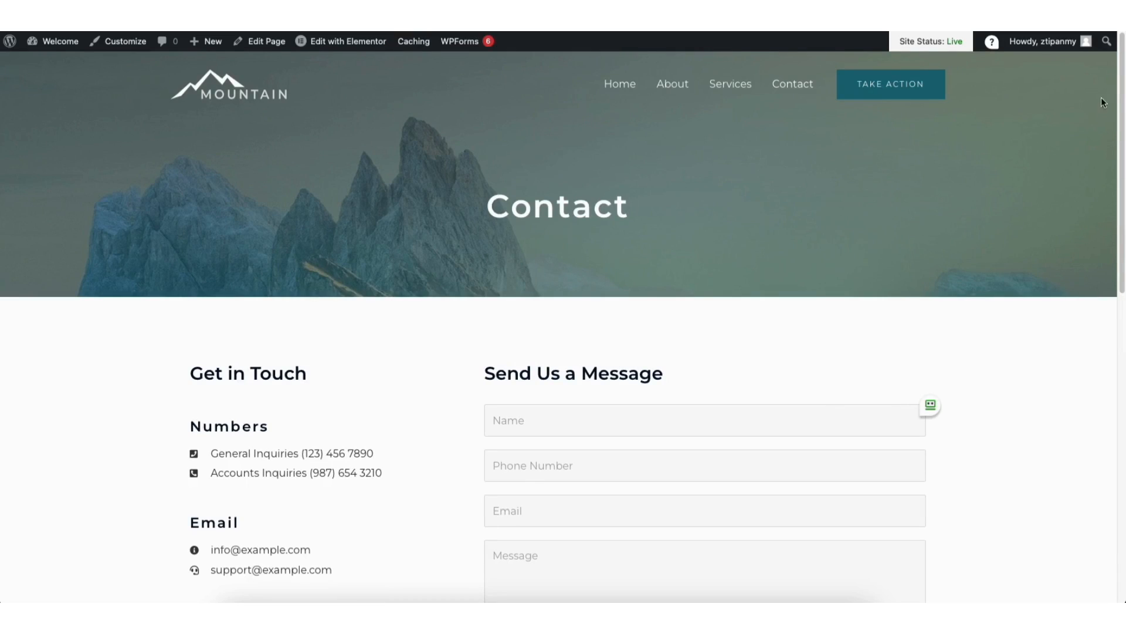
scroll(1120, 77, down, 5)
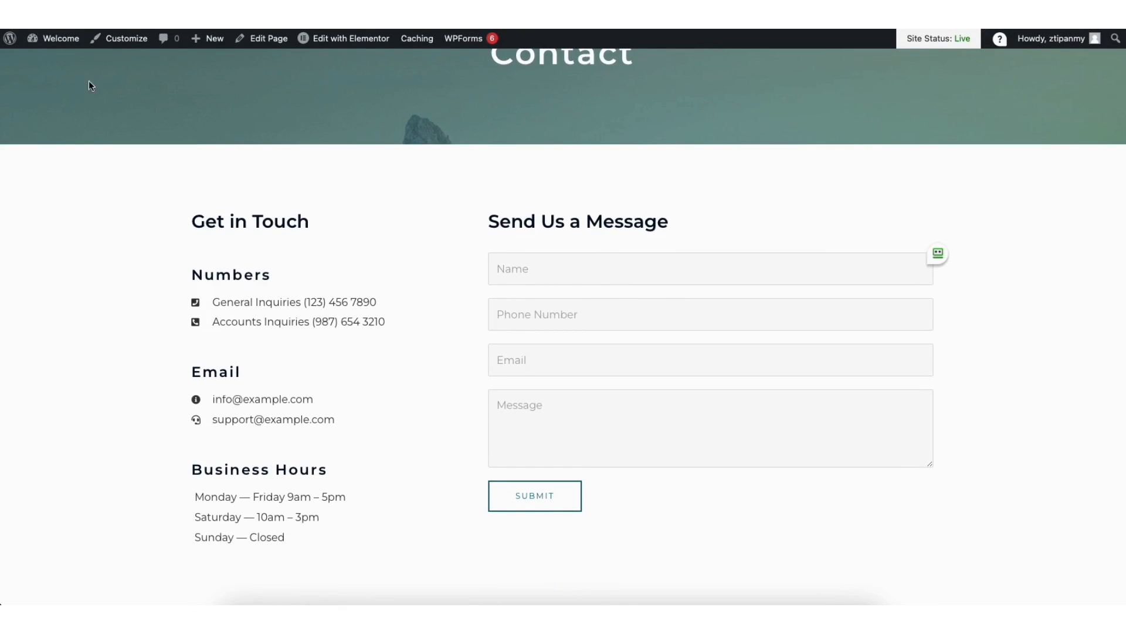
Step: Go to the WordPress dashboard and open the Contact Form for editing in WPForms
mouse_move(59, 44)
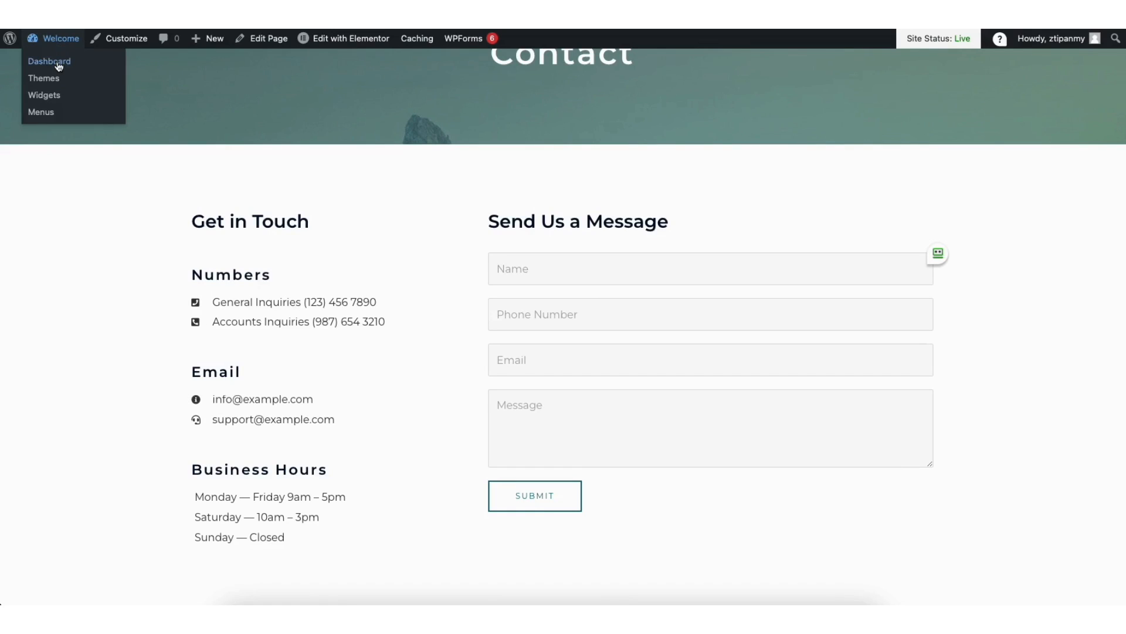
click(59, 65)
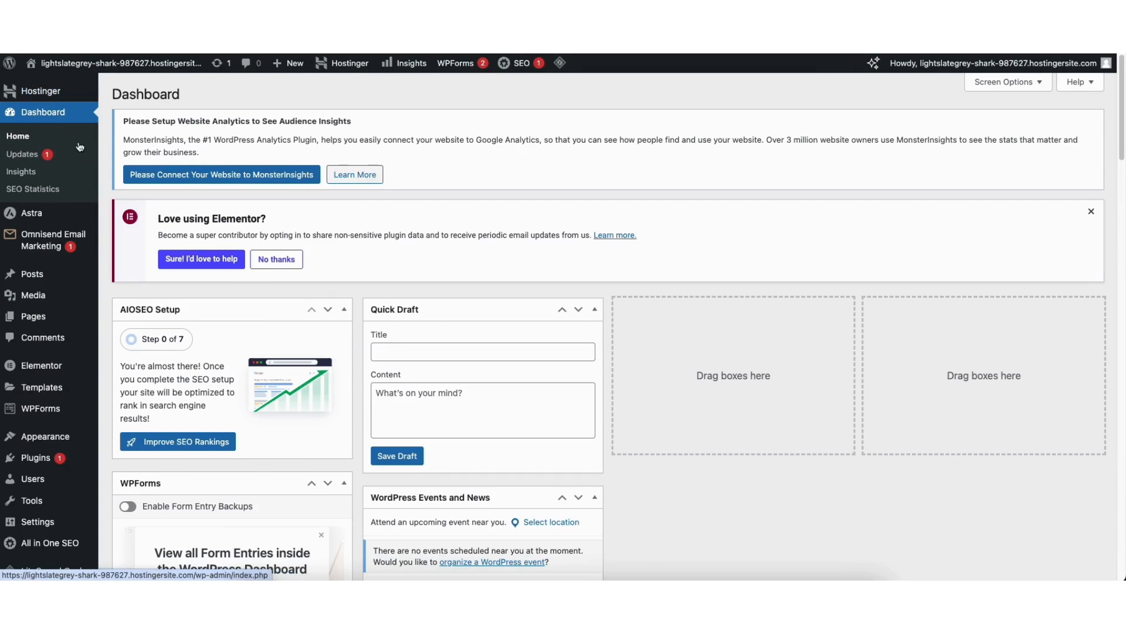
click(34, 411)
mouse_move(153, 417)
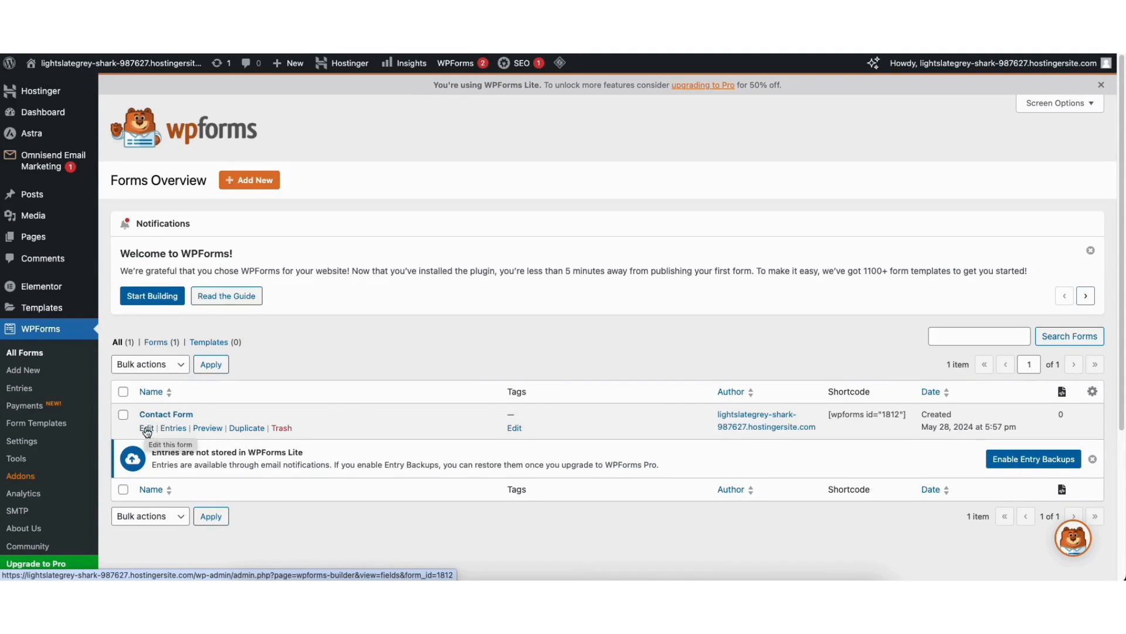
click(146, 429)
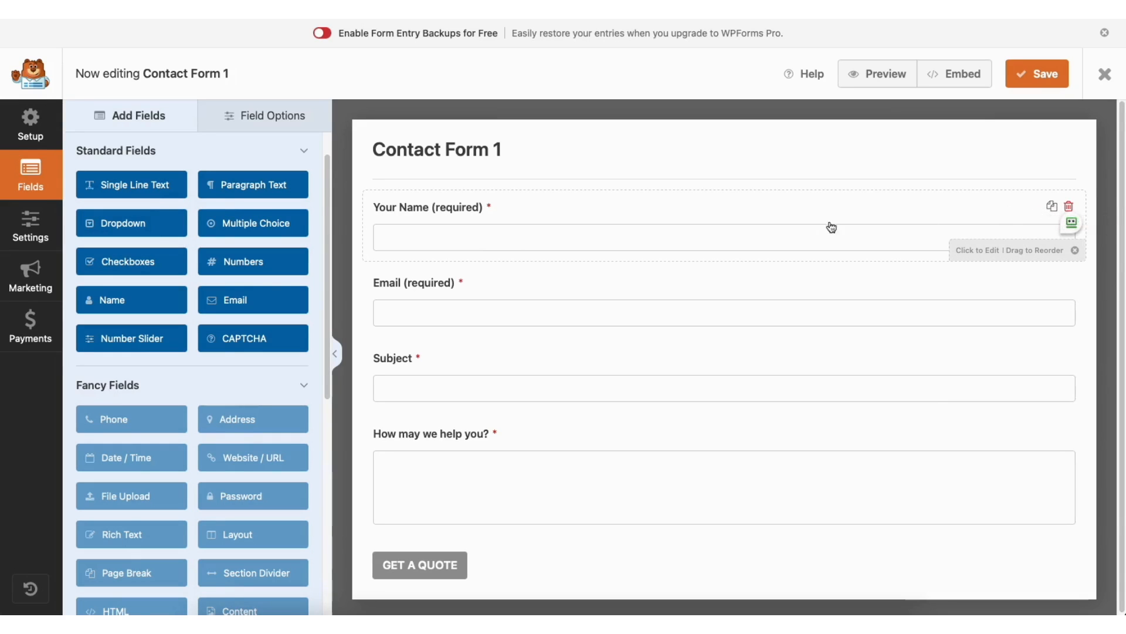
Step: Add a Single Line Text field between the Your Name and Email fields of the contact form
mouse_move(418, 206)
mouse_down()
mouse_move(423, 290)
mouse_move(421, 210)
mouse_up()
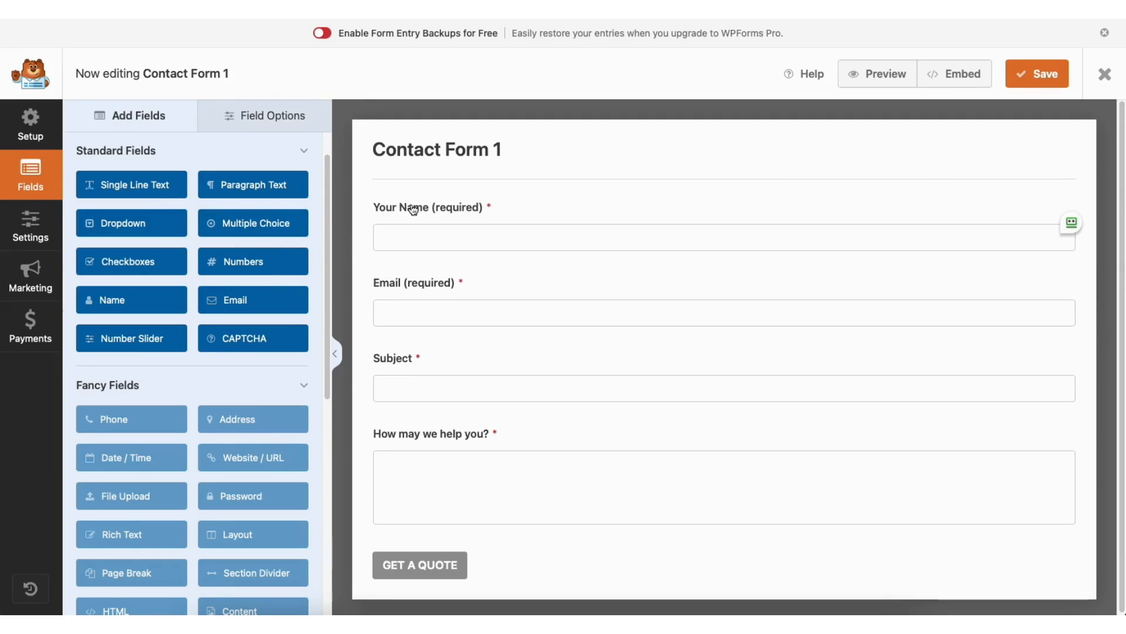
drag(150, 185, 440, 274)
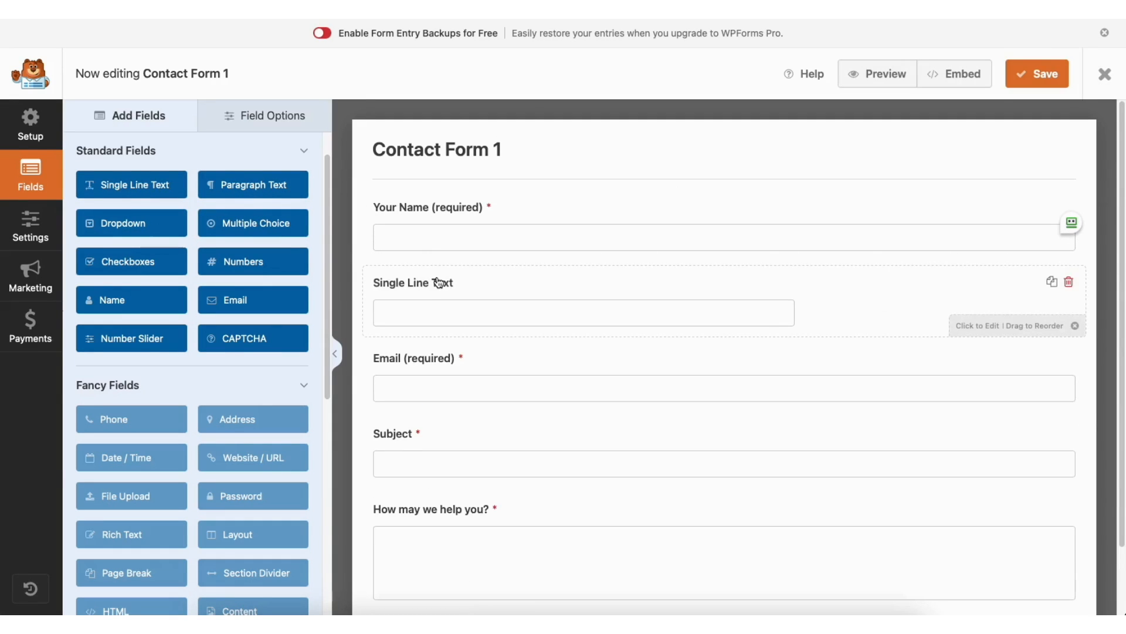
Step: Examine the Your Name field's general and advanced options, switching Required off and on again and keeping the field size Large
click(261, 115)
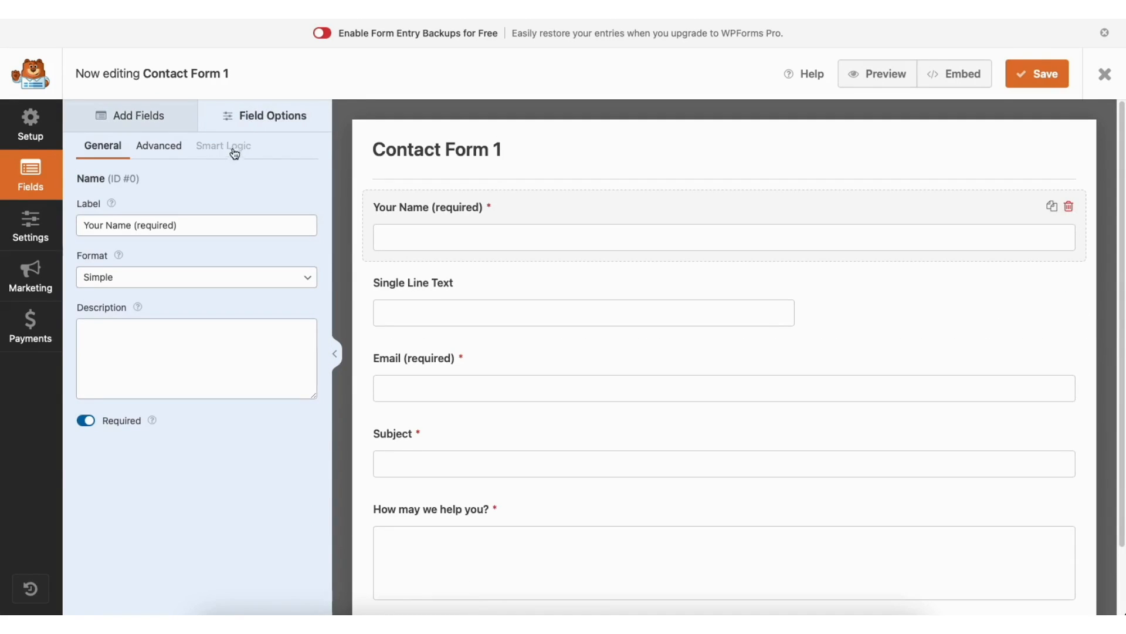
click(172, 225)
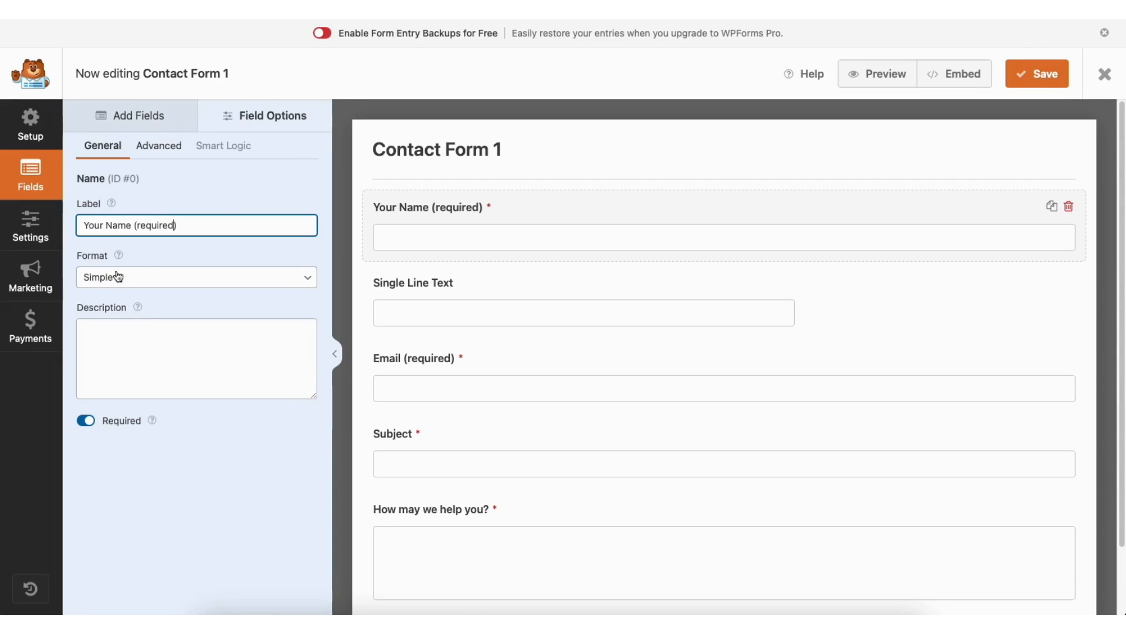
click(90, 426)
click(90, 426)
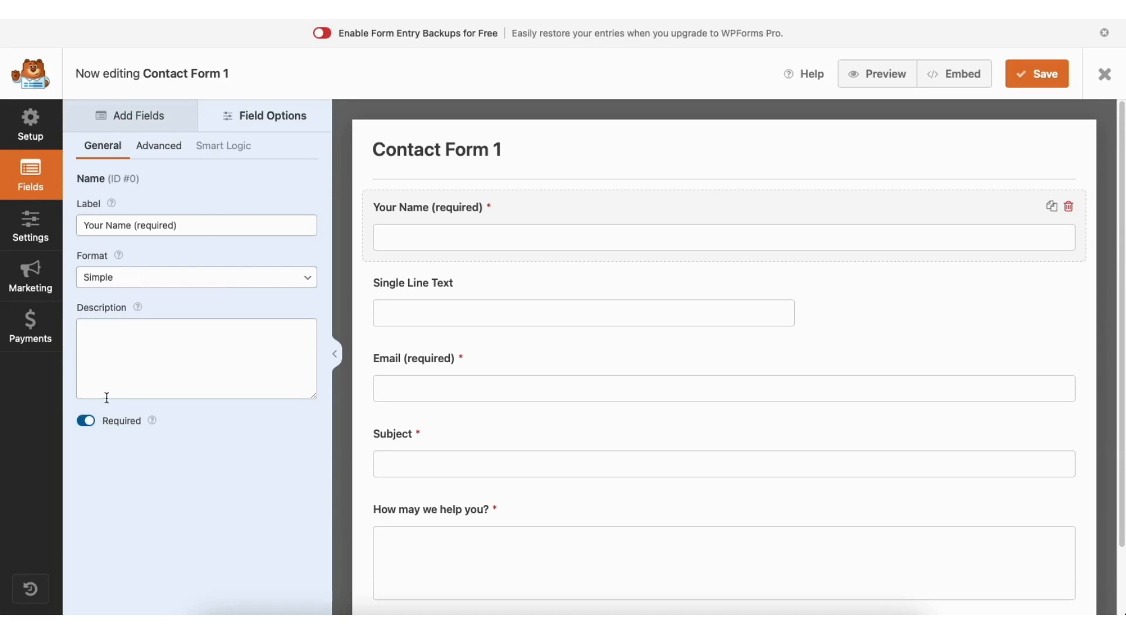
click(174, 150)
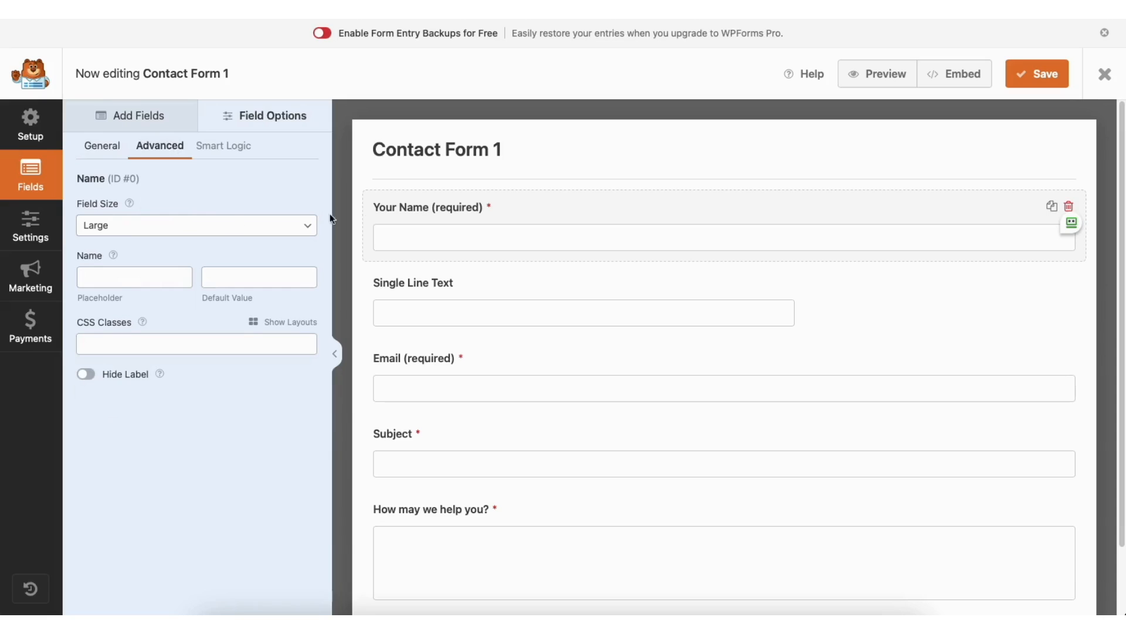
click(158, 228)
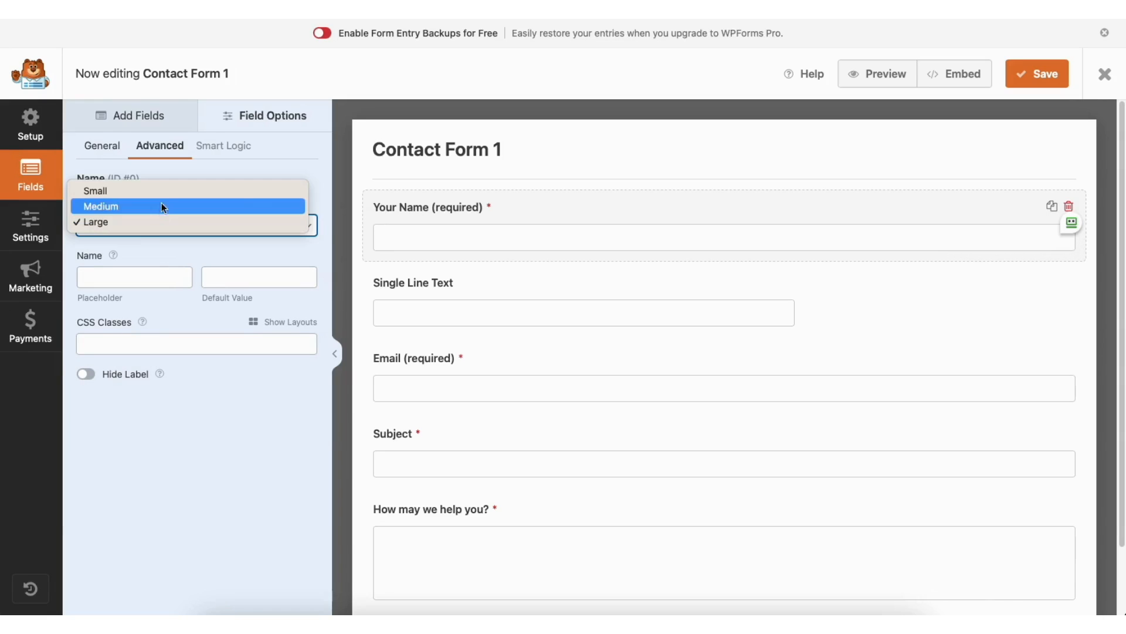
click(155, 221)
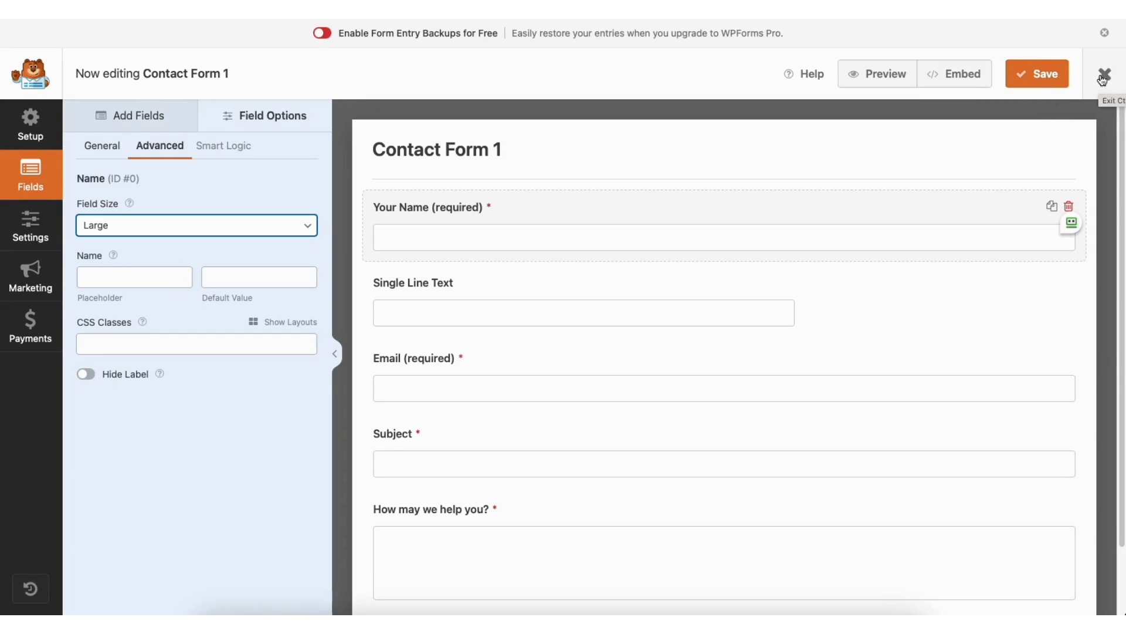
Step: Examine the contact form's general, spam protection and security, notifications and confirmations settings
click(32, 226)
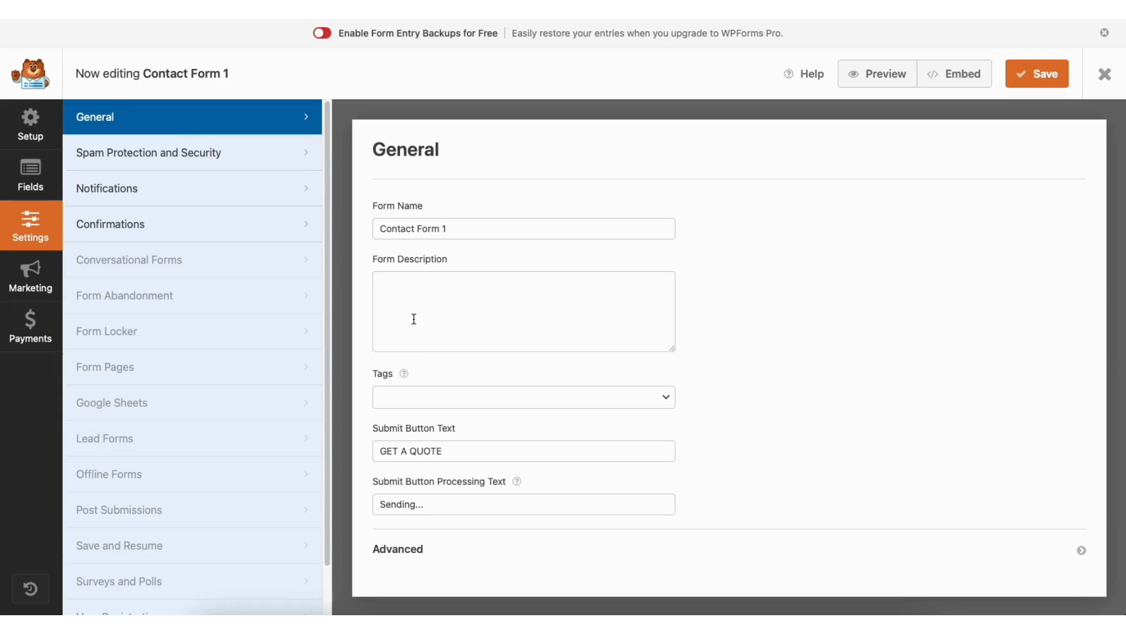
click(234, 156)
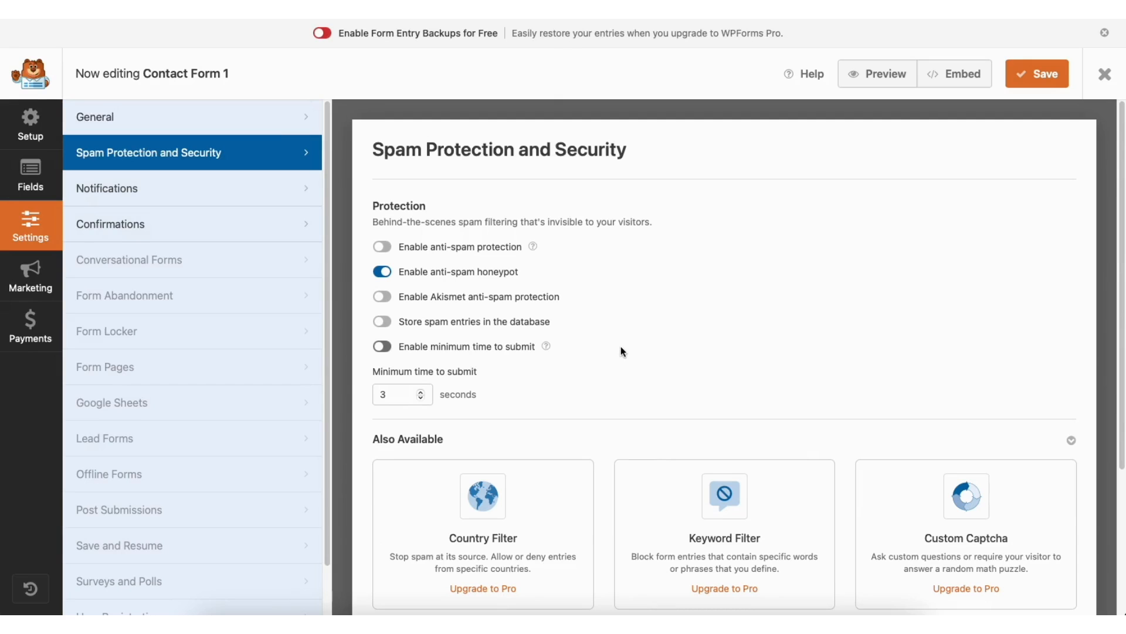
click(215, 192)
drag(1118, 199, 1118, 316)
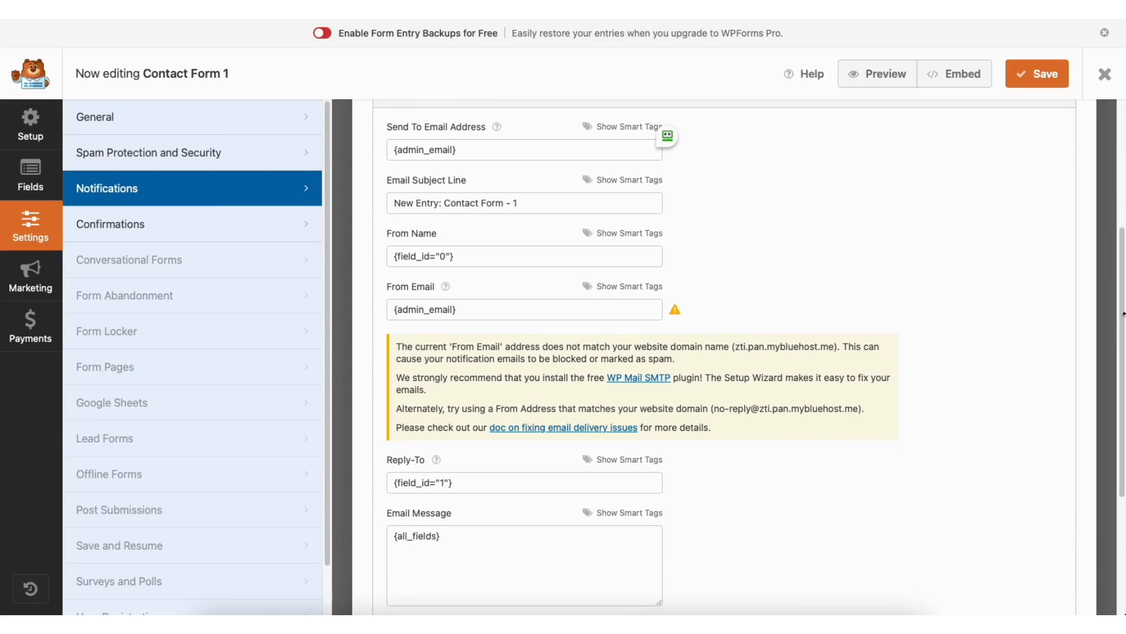
click(217, 223)
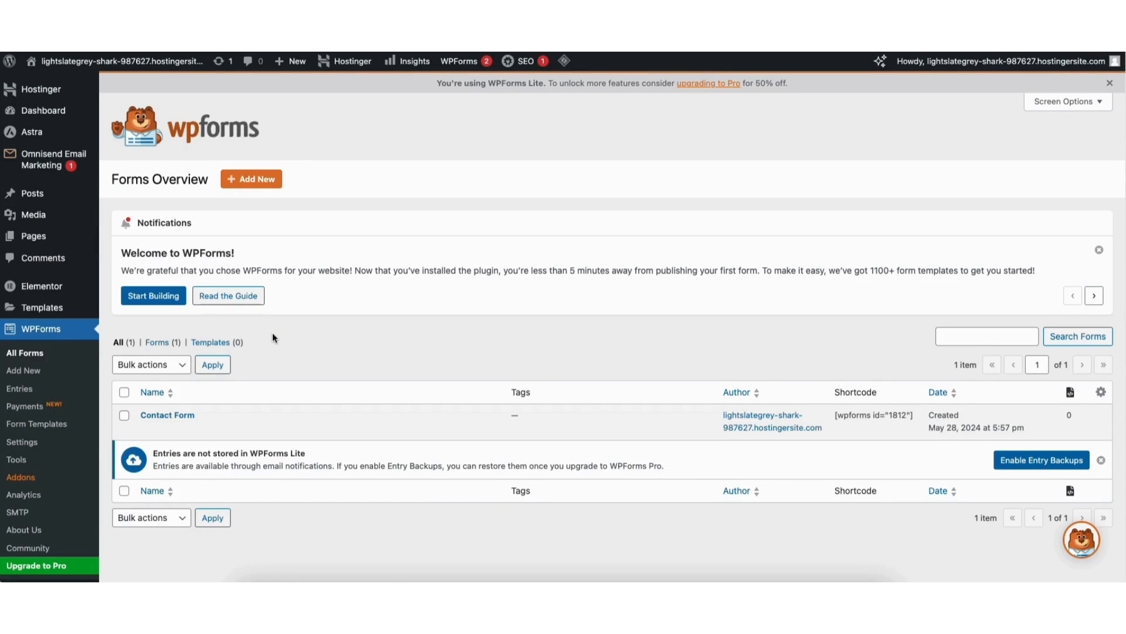
Step: Return to the live site and open its Contact page for editing with Elementor
mouse_move(66, 63)
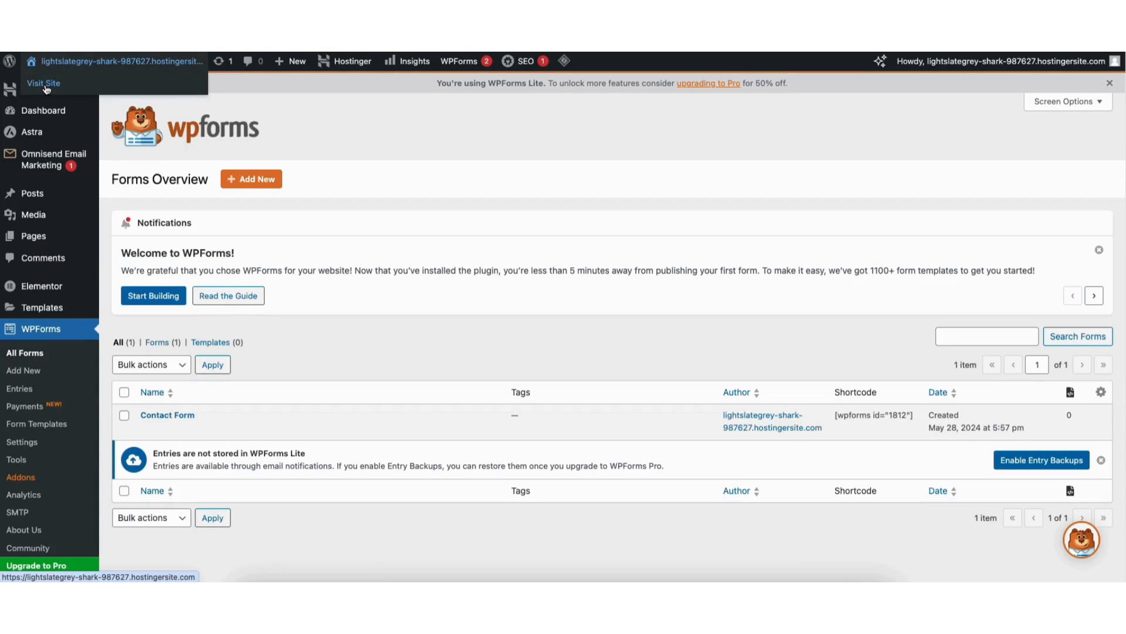
click(47, 86)
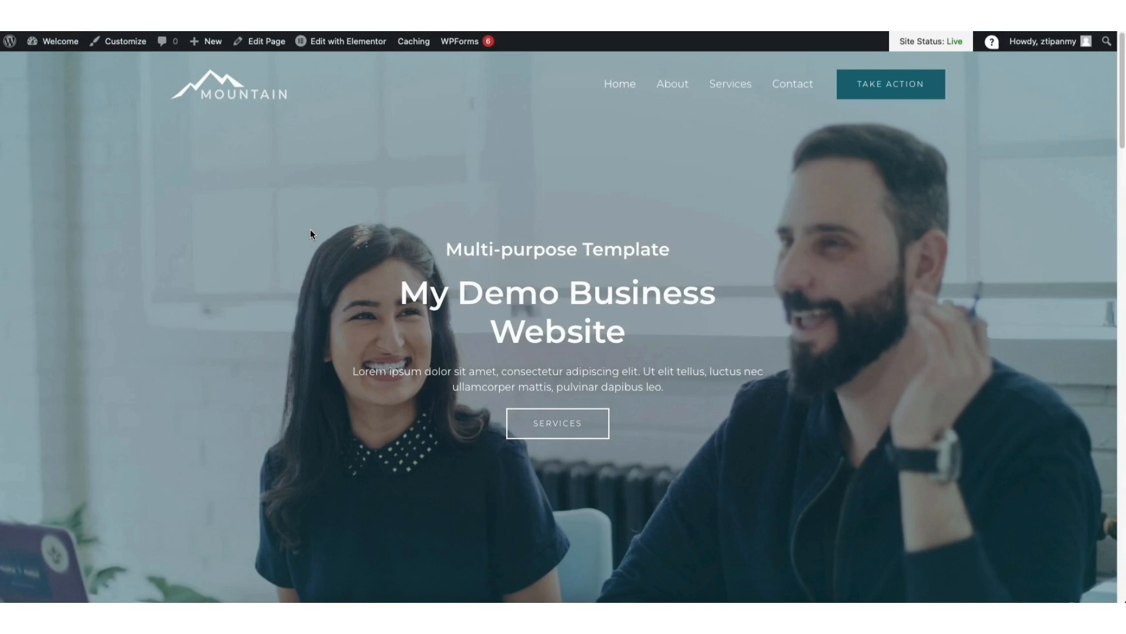
click(792, 85)
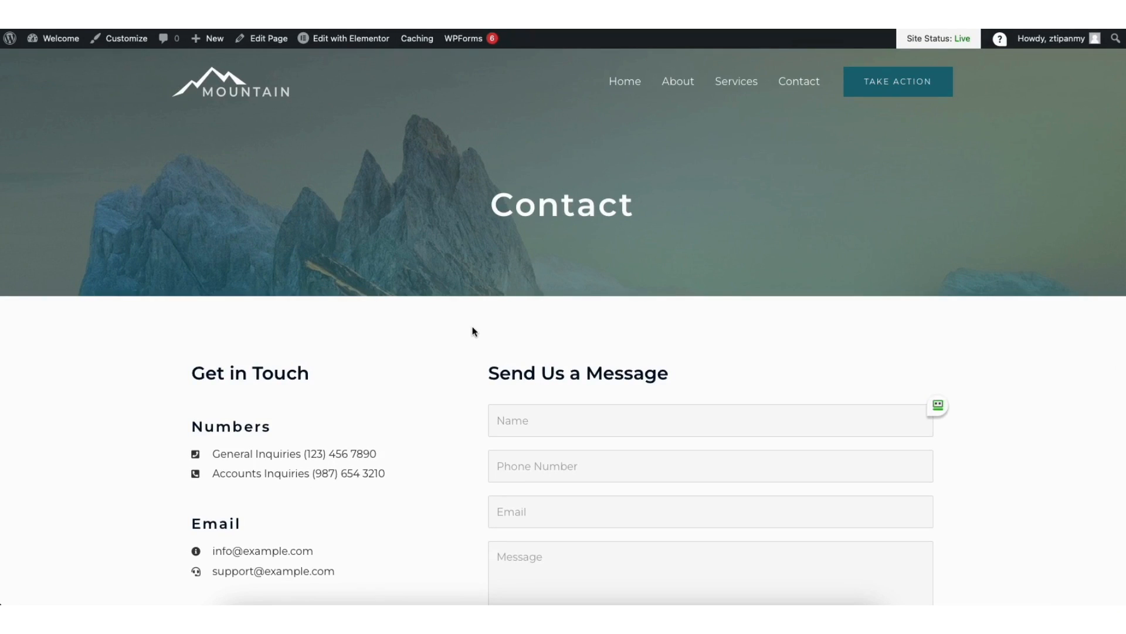
mouse_move(352, 45)
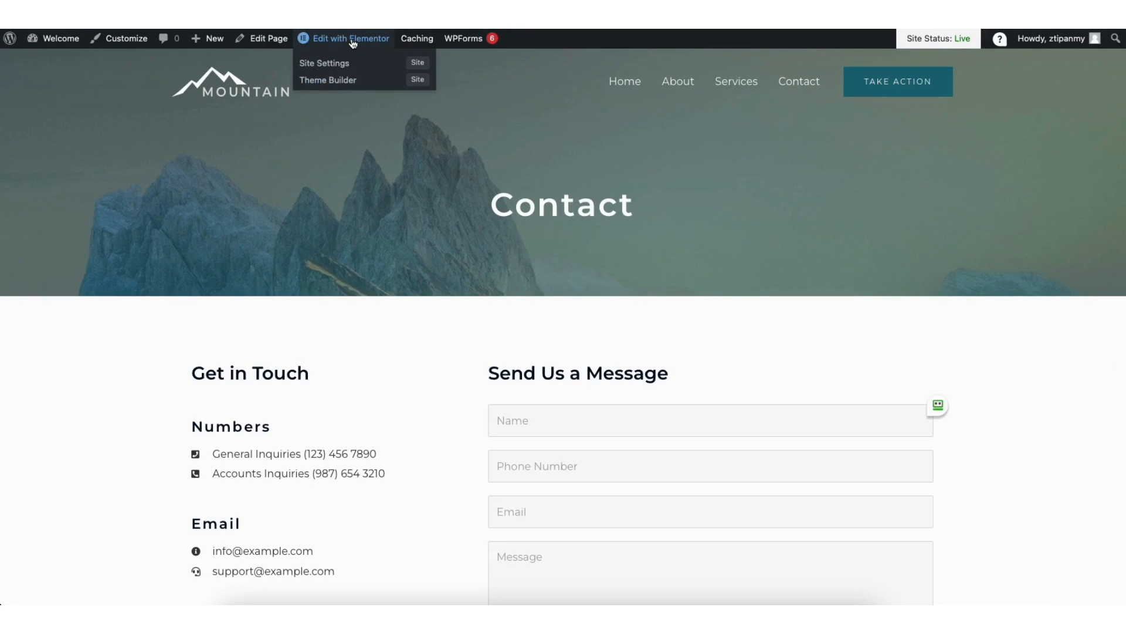
click(353, 39)
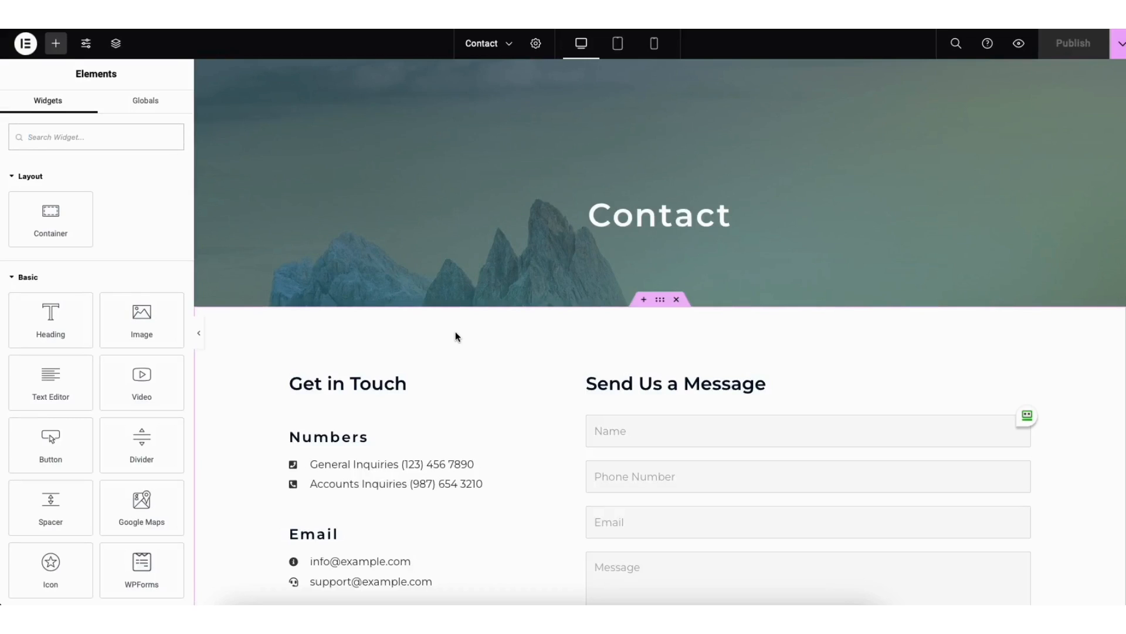
Step: Set the Google Maps widget below the contact form to zoom level 8 and a height of 422 px
scroll(1113, 129, down, 5)
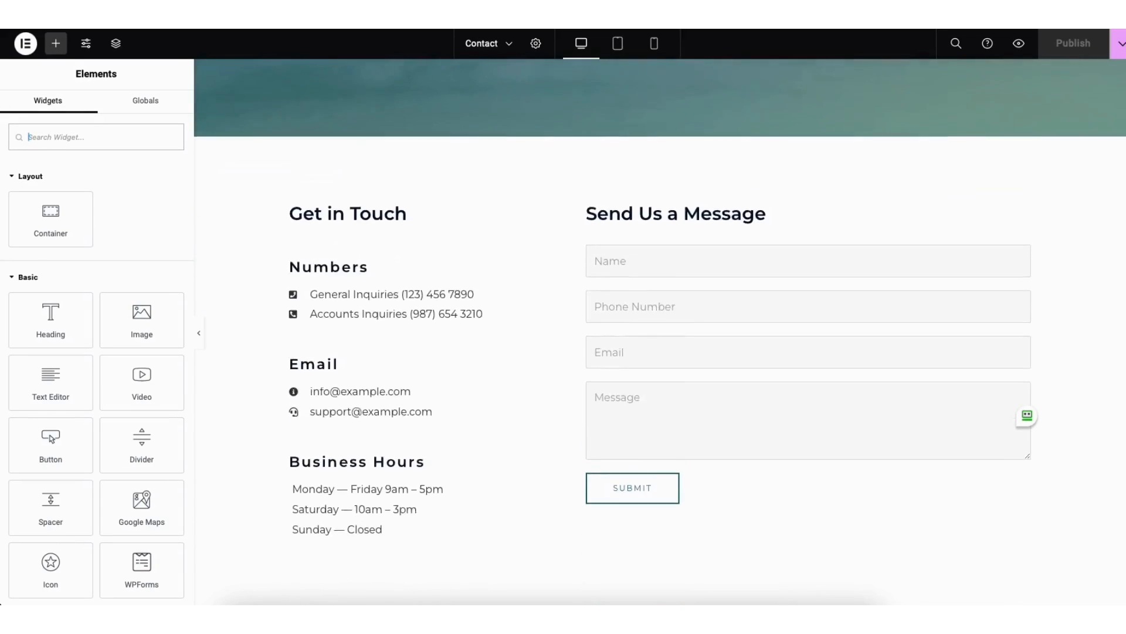
scroll(1121, 244, down, 5)
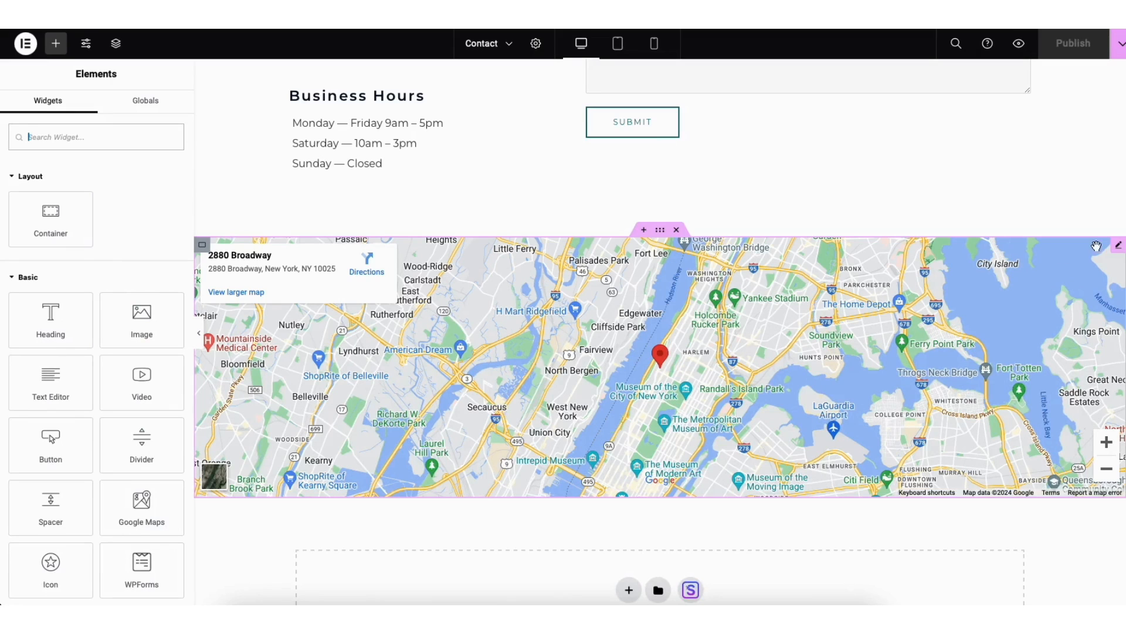
click(1118, 246)
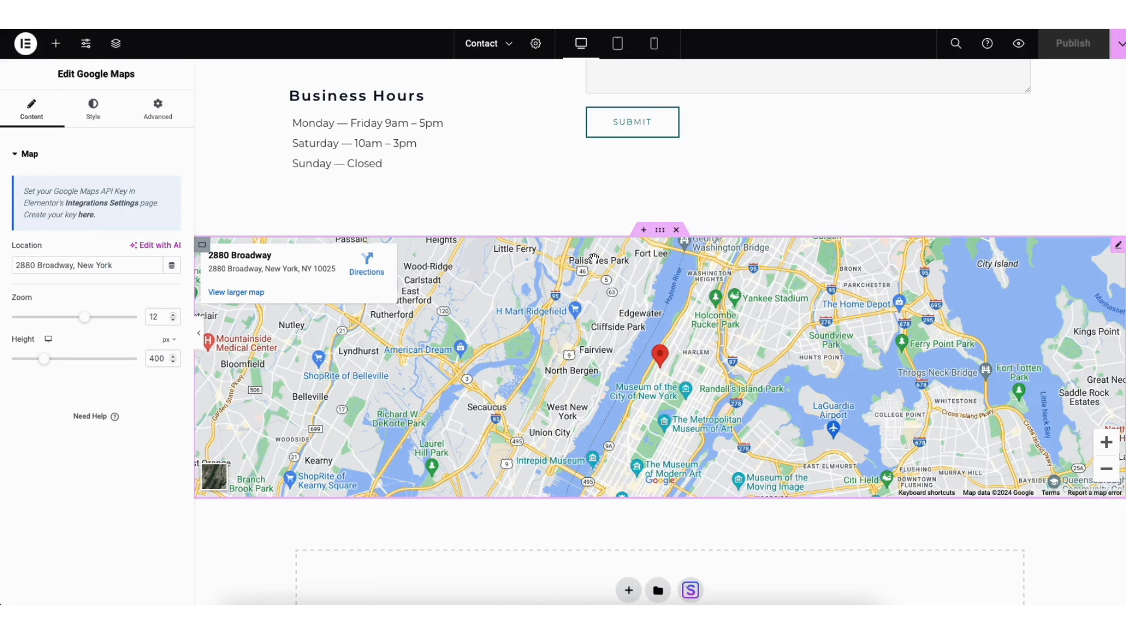
drag(16, 264, 121, 264)
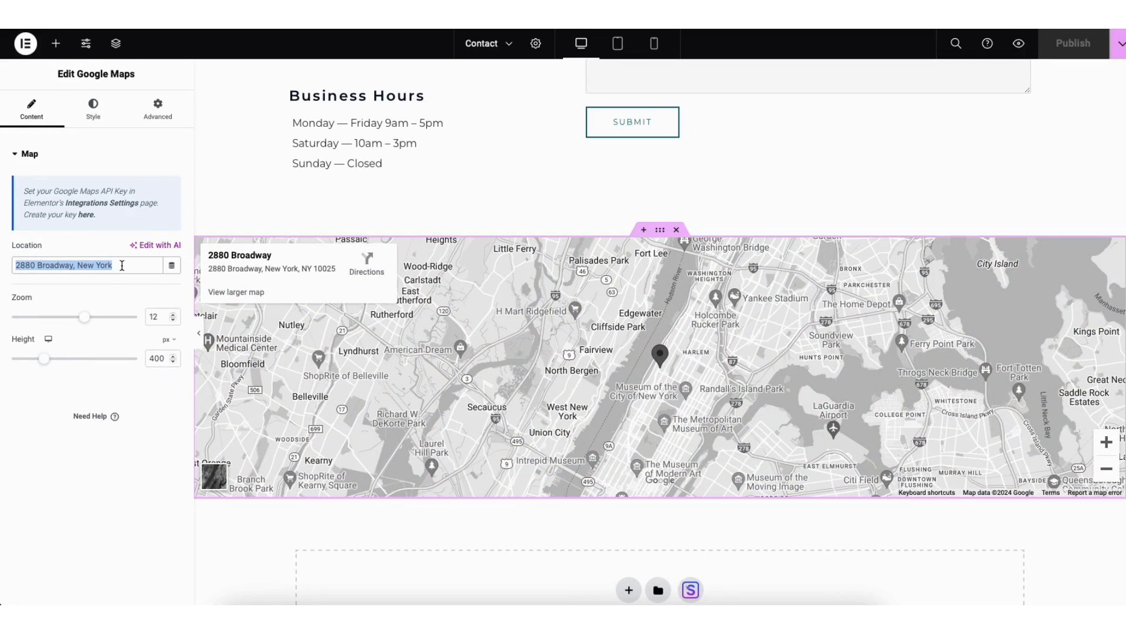
click(110, 283)
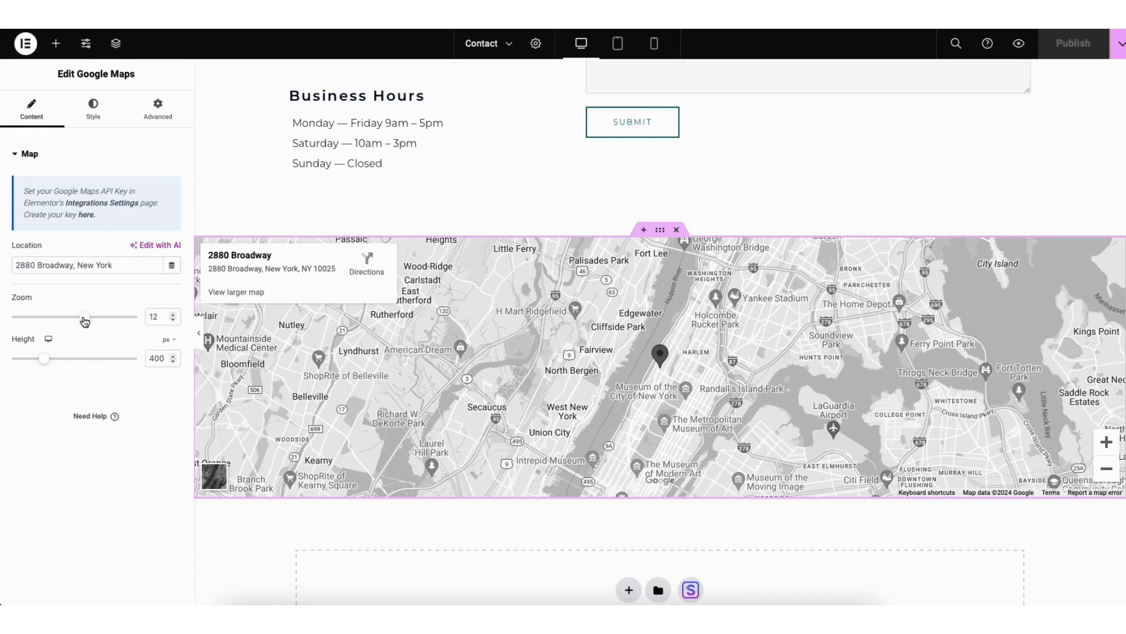
drag(85, 320, 59, 320)
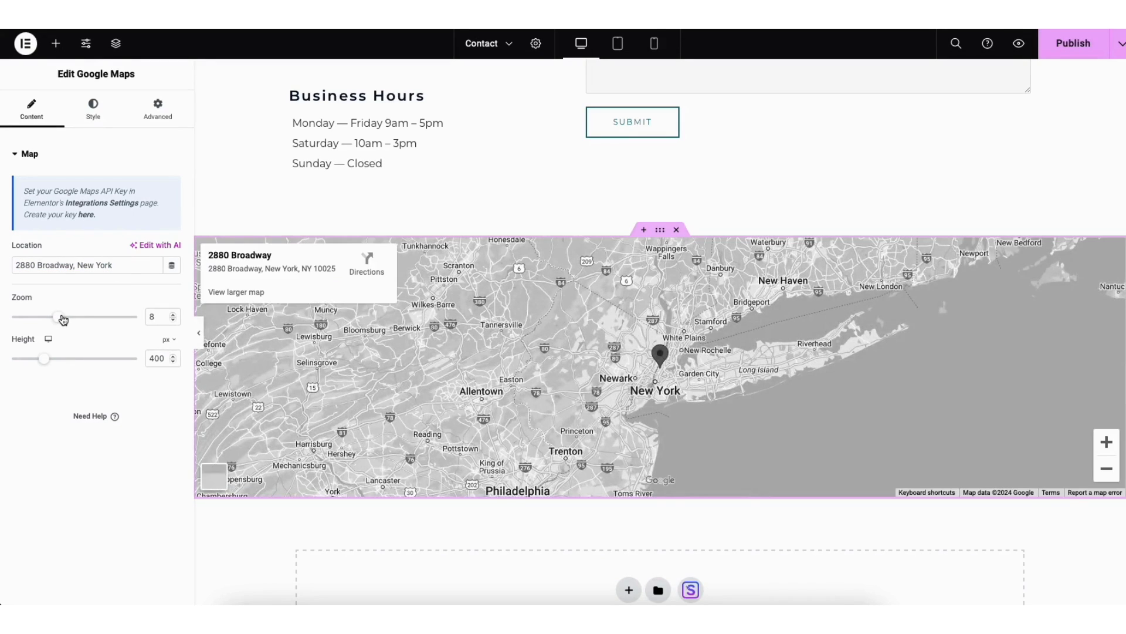
mouse_move(44, 361)
mouse_down()
mouse_move(58, 366)
mouse_move(44, 360)
mouse_up()
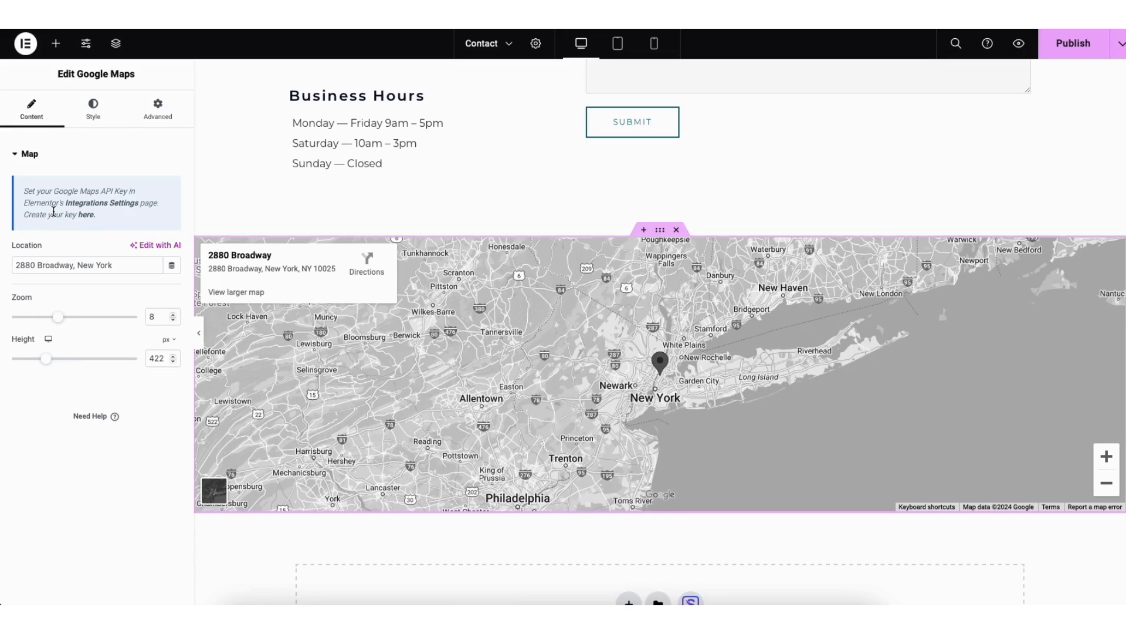
Step: Open the Google Maps Platform guide on API keys and find its instructions for creating a key
click(87, 215)
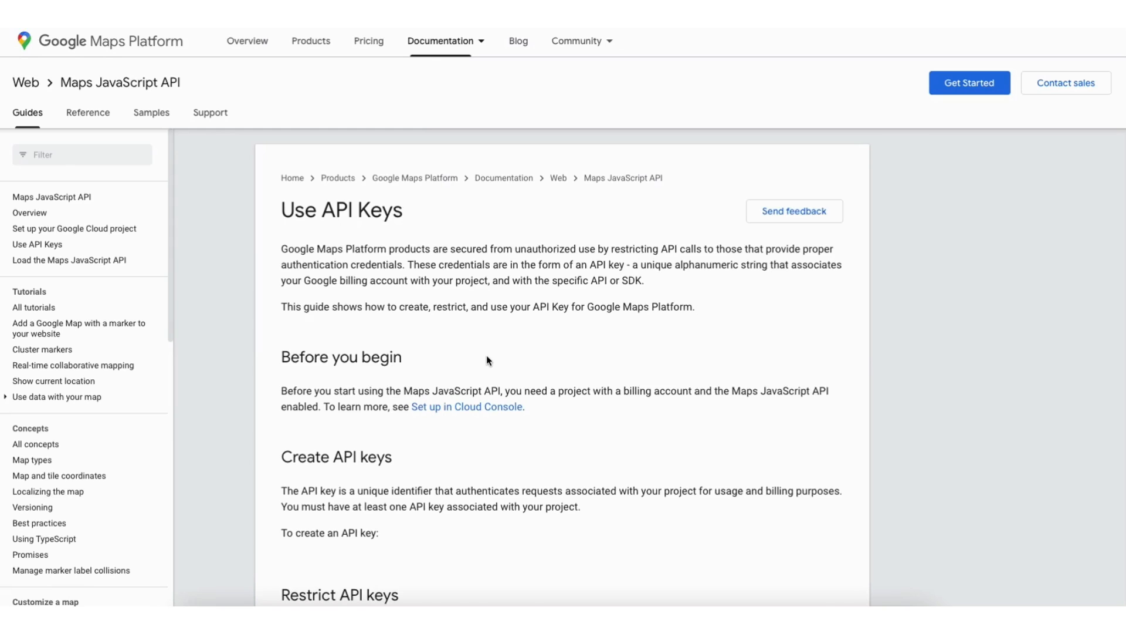
scroll(487, 354, down, 7)
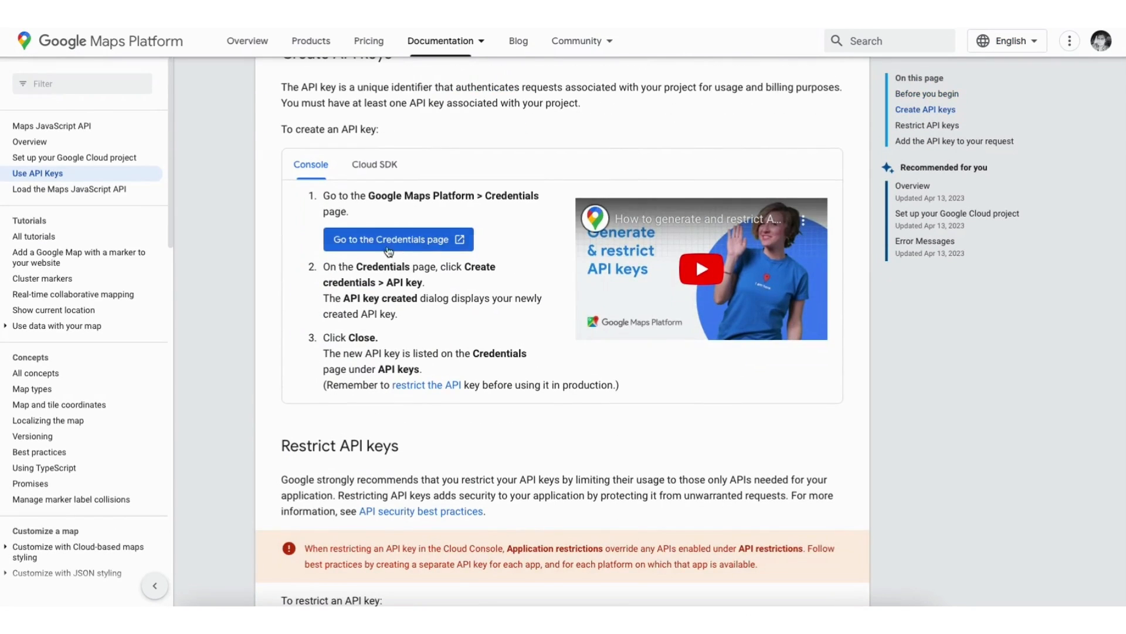
Step: Create a Google Cloud project named Demo1 with no organization, and open Elementor's Integrations Settings page from the Google Maps widget
click(376, 241)
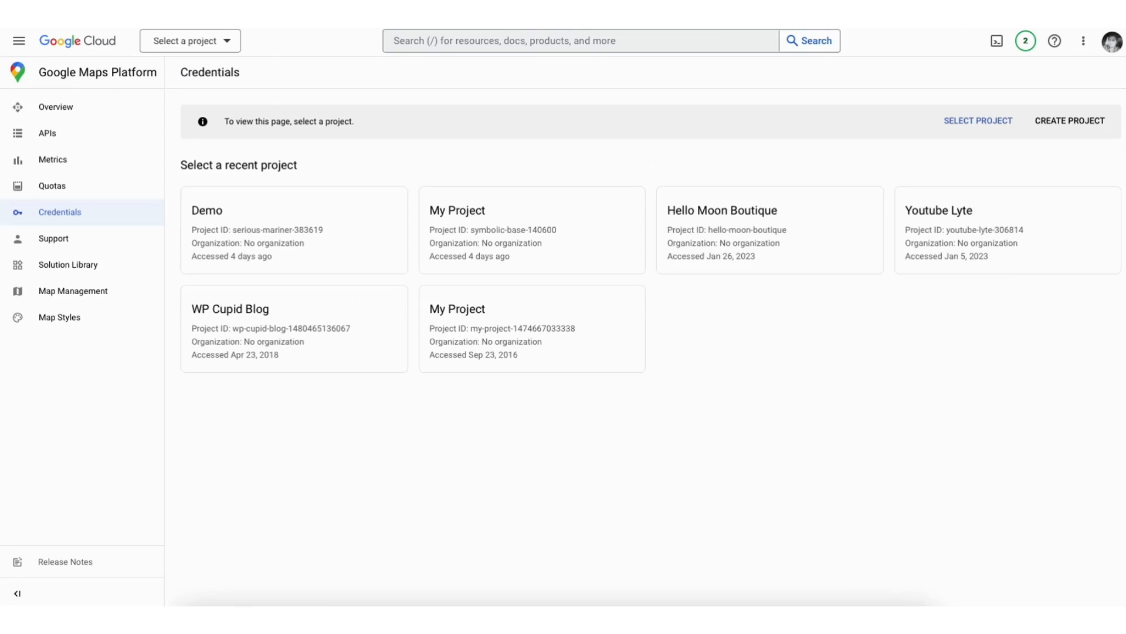
click(1070, 121)
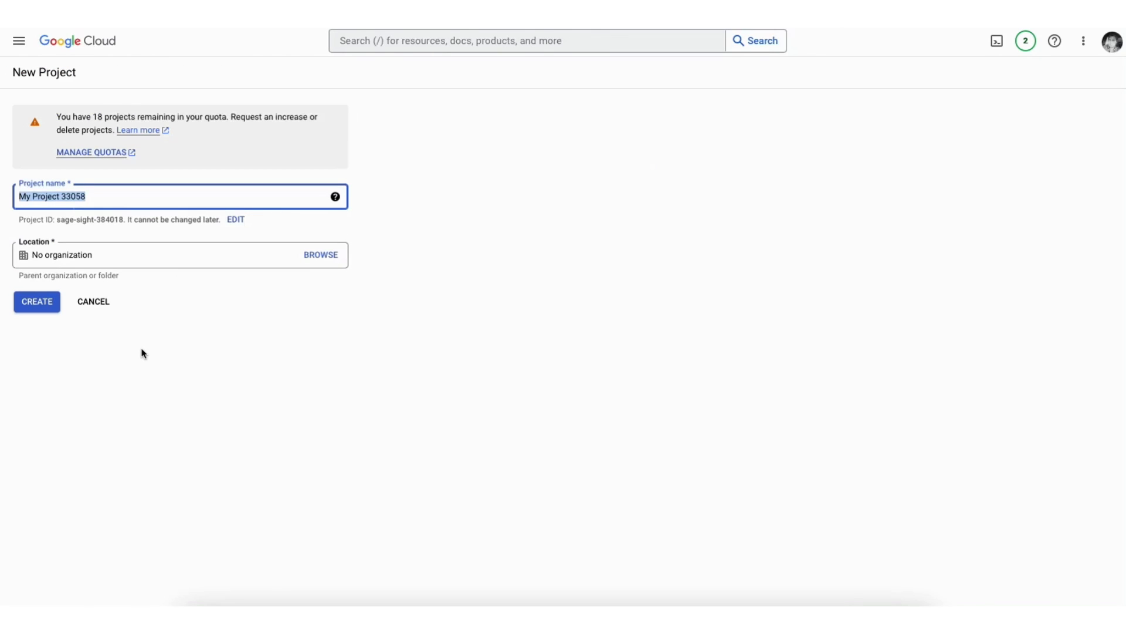
text(Demo1)
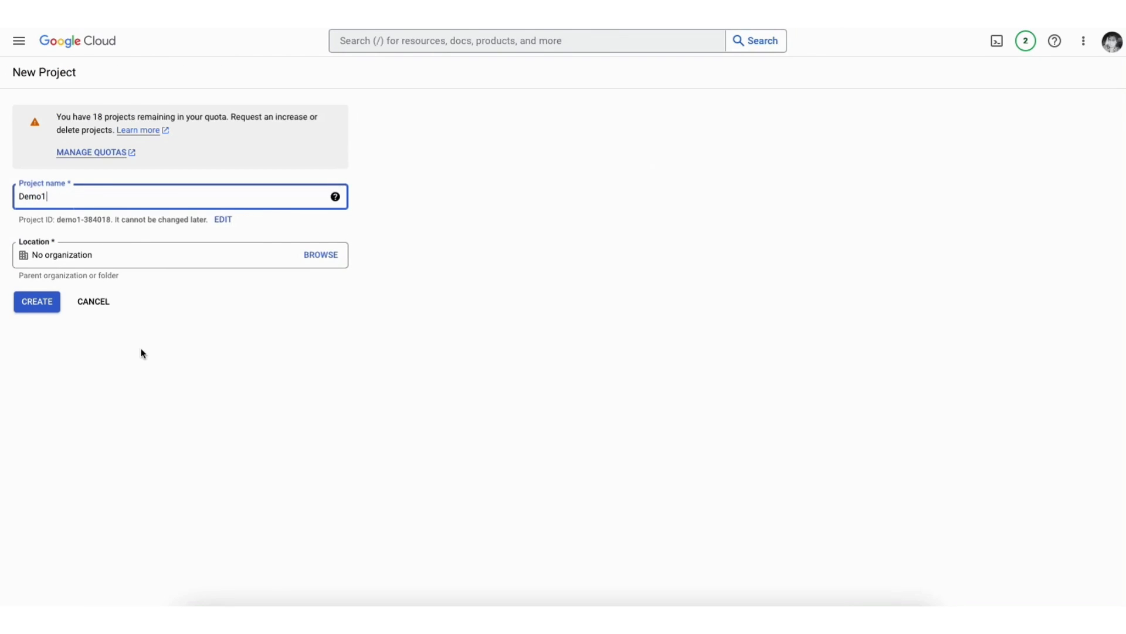
click(138, 256)
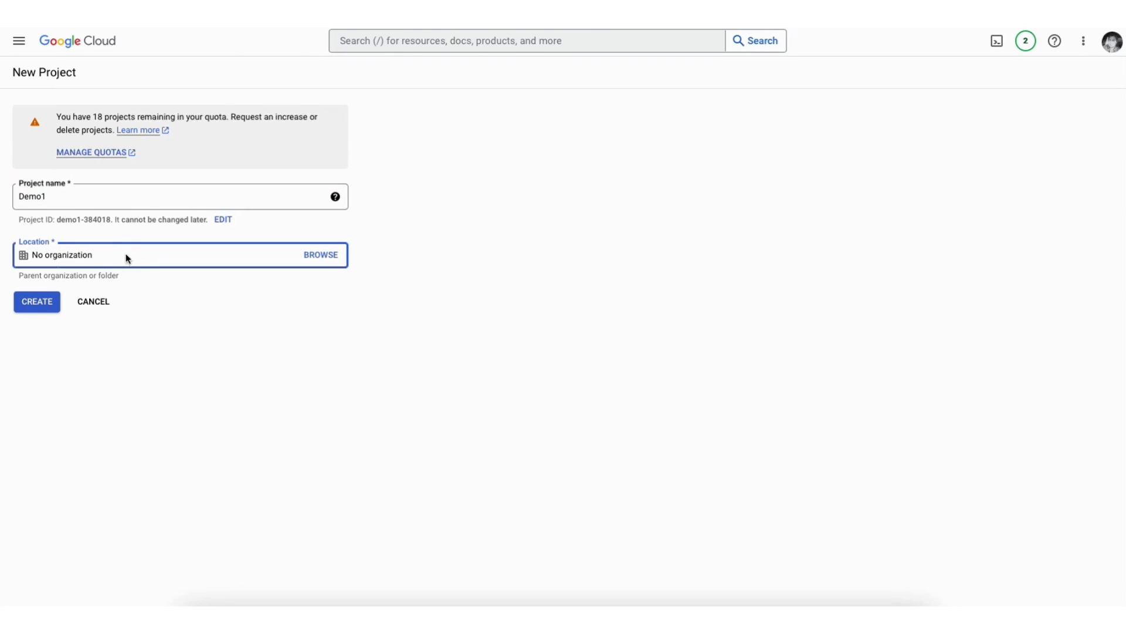
click(39, 306)
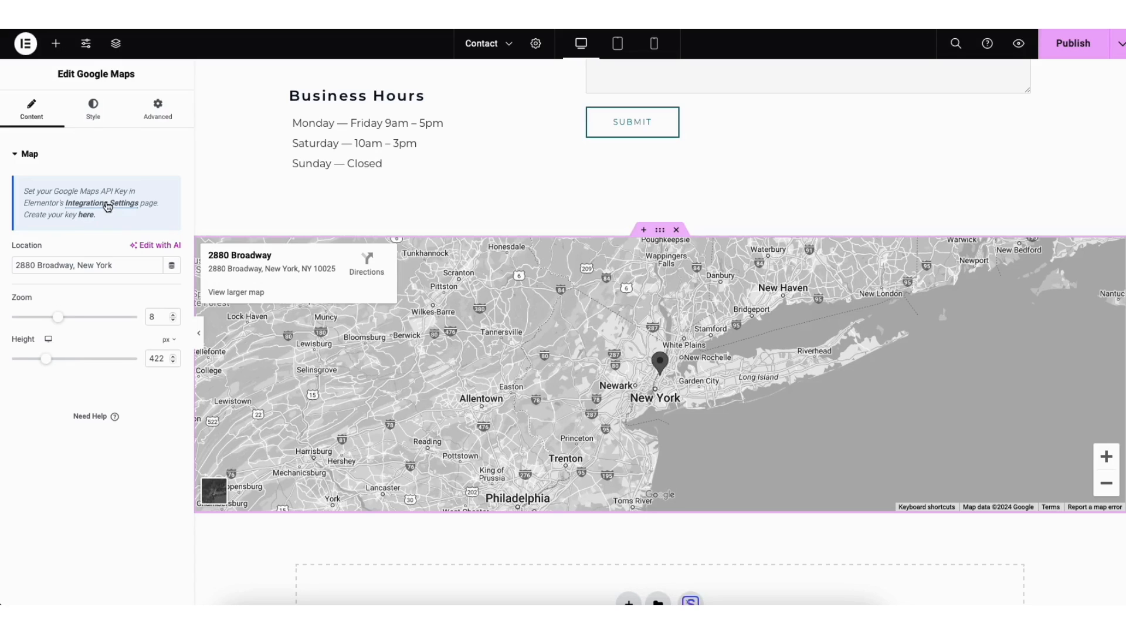
click(108, 206)
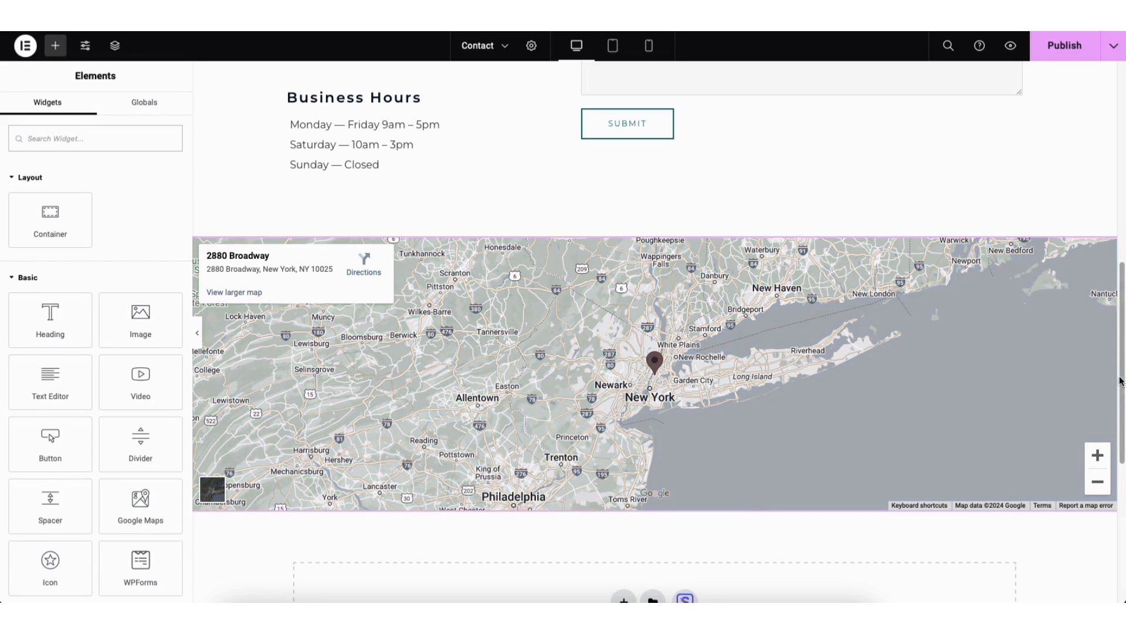
Step: View the alternative save options for the Contact page, such as saving a draft or template
drag(1119, 375, 1122, 169)
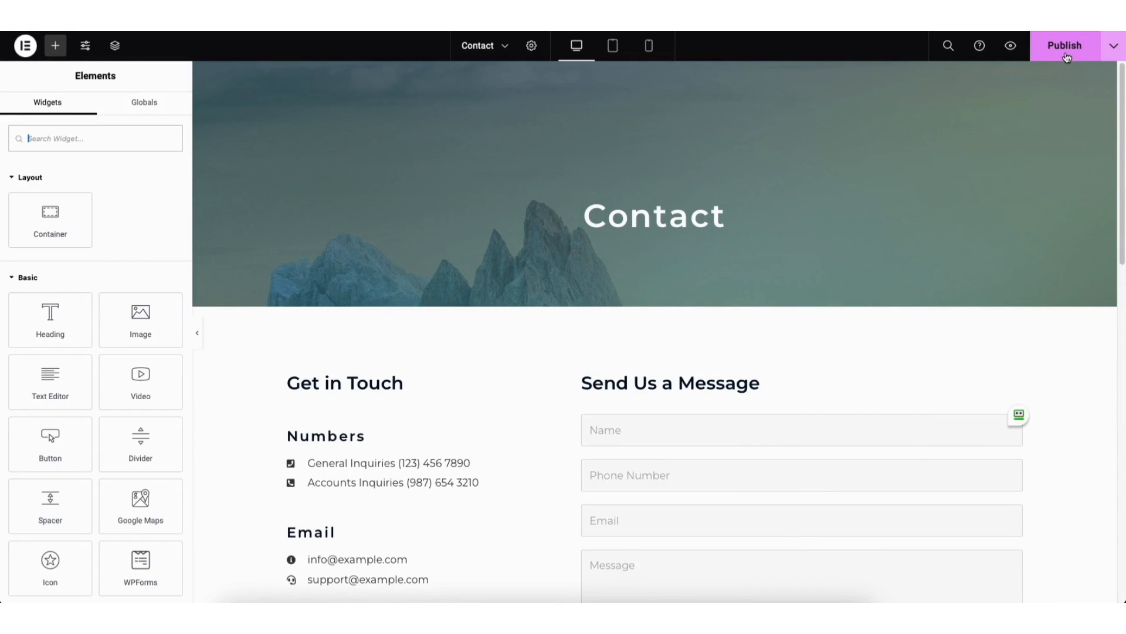
click(1107, 54)
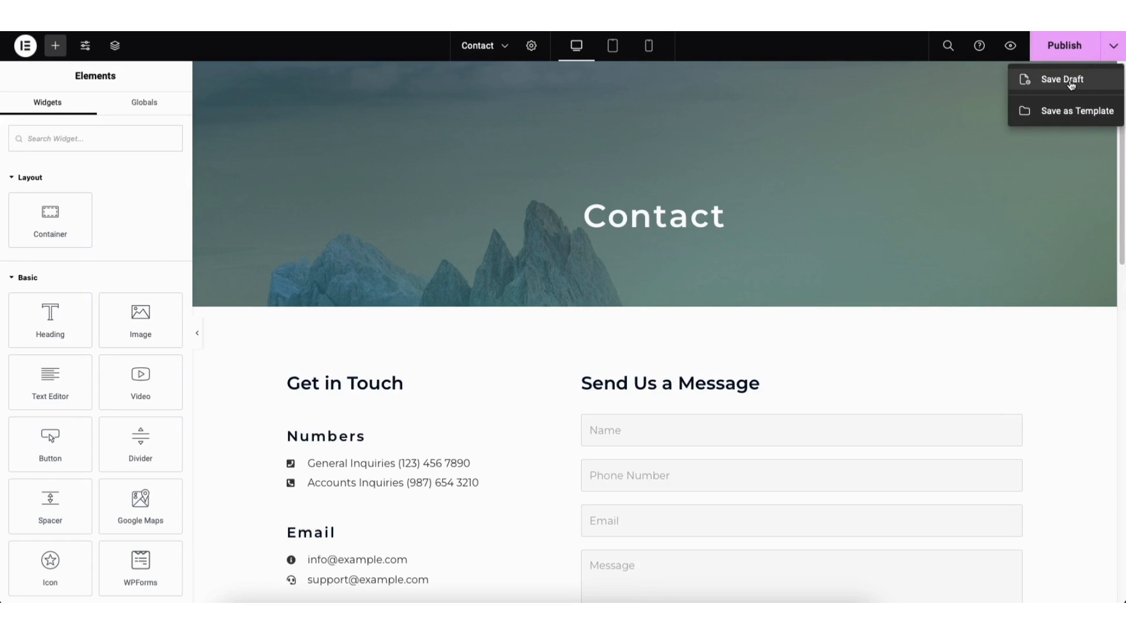
click(1055, 129)
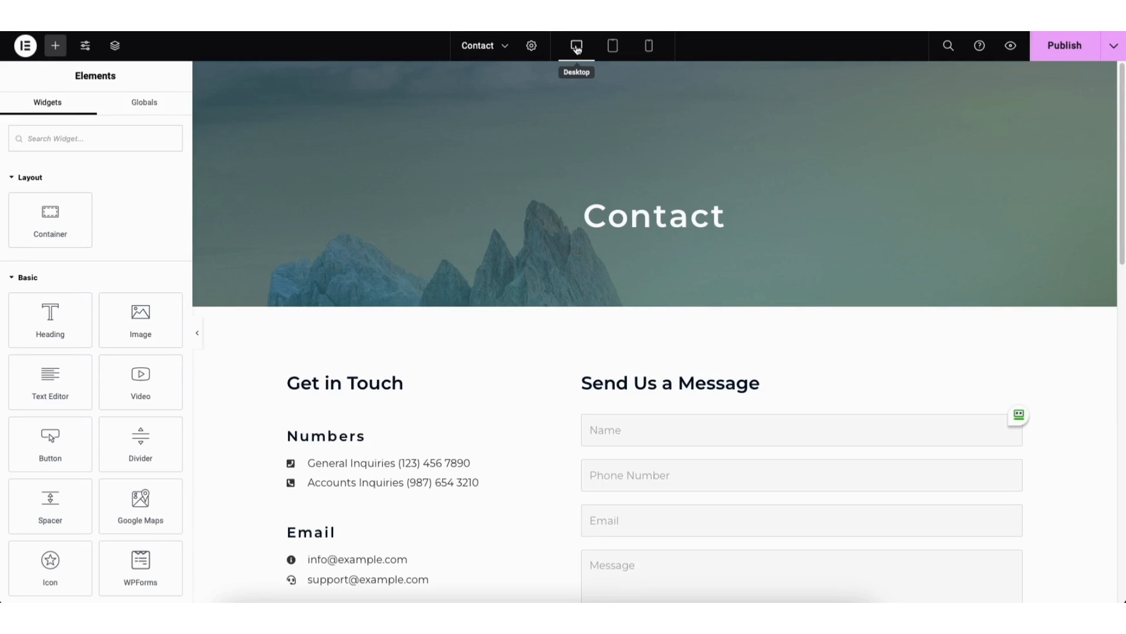
Step: Preview the Contact page in the tablet and mobile layouts, and return to the desktop view
click(612, 46)
mouse_move(907, 100)
mouse_down()
mouse_move(912, 218)
mouse_move(904, 88)
mouse_up()
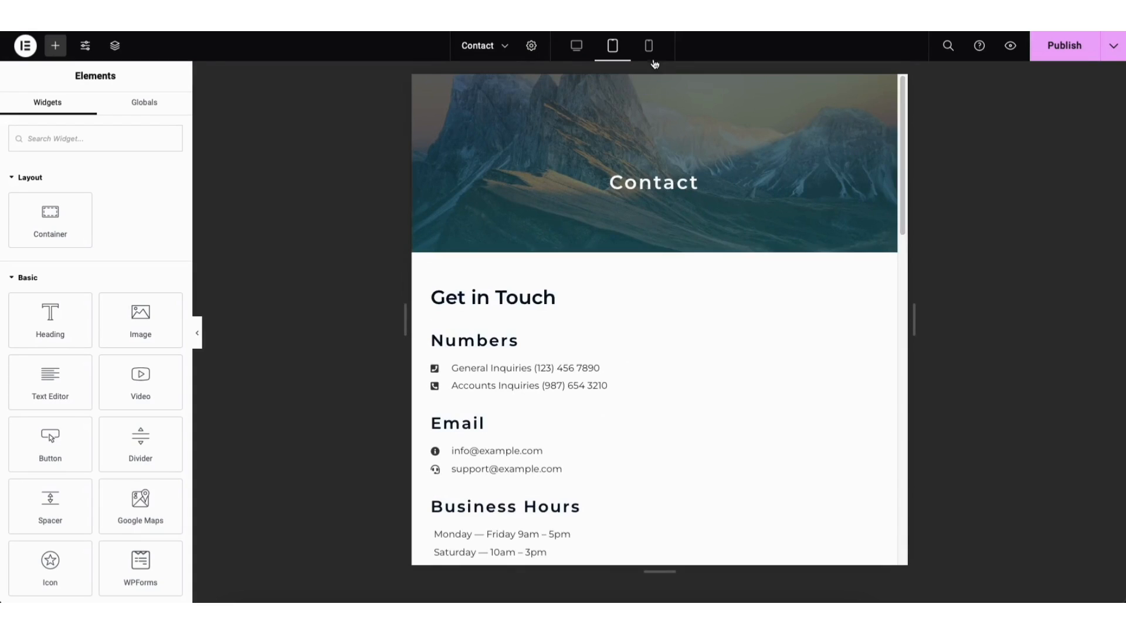
click(649, 47)
drag(772, 105, 774, 48)
click(576, 45)
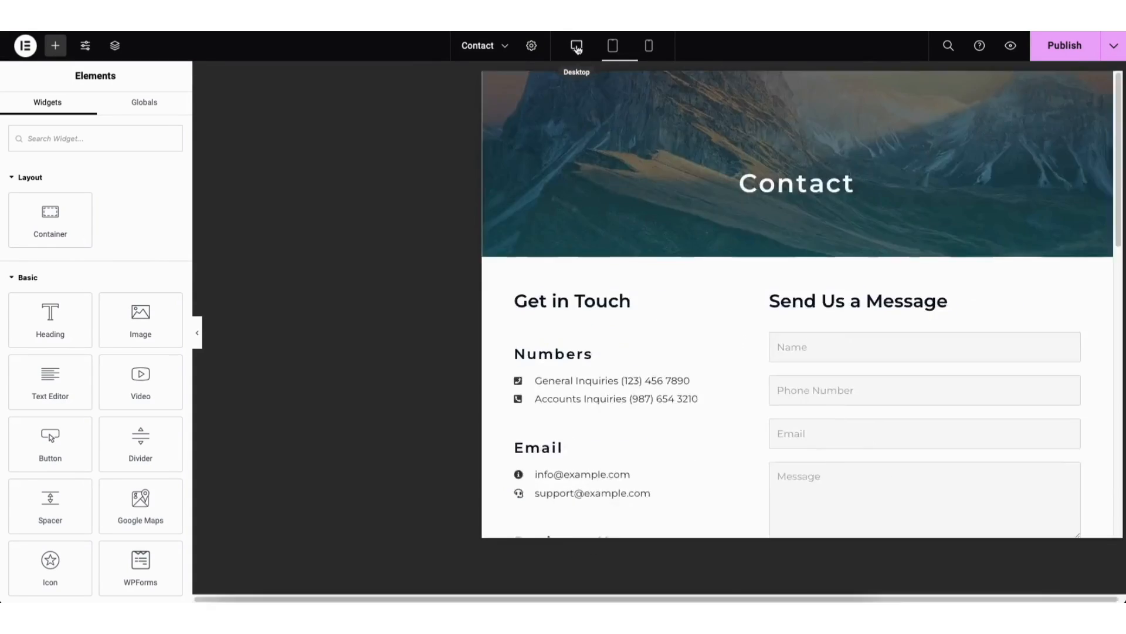
Step: Look over Elementor's site settings and the Contact page's history of actions and revisions
click(85, 52)
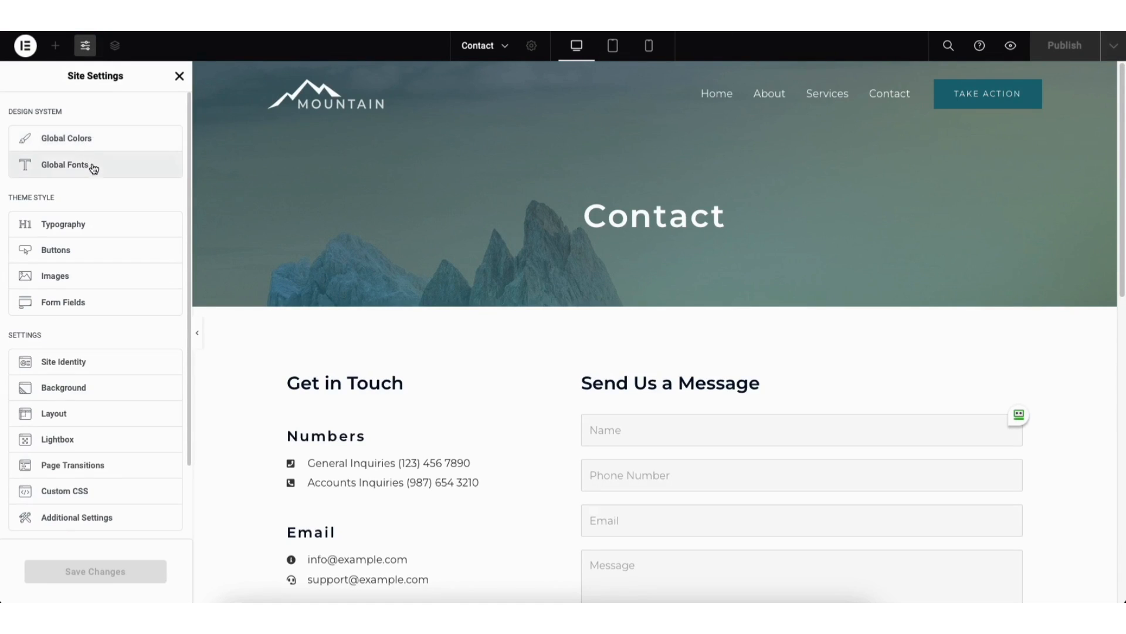
click(55, 45)
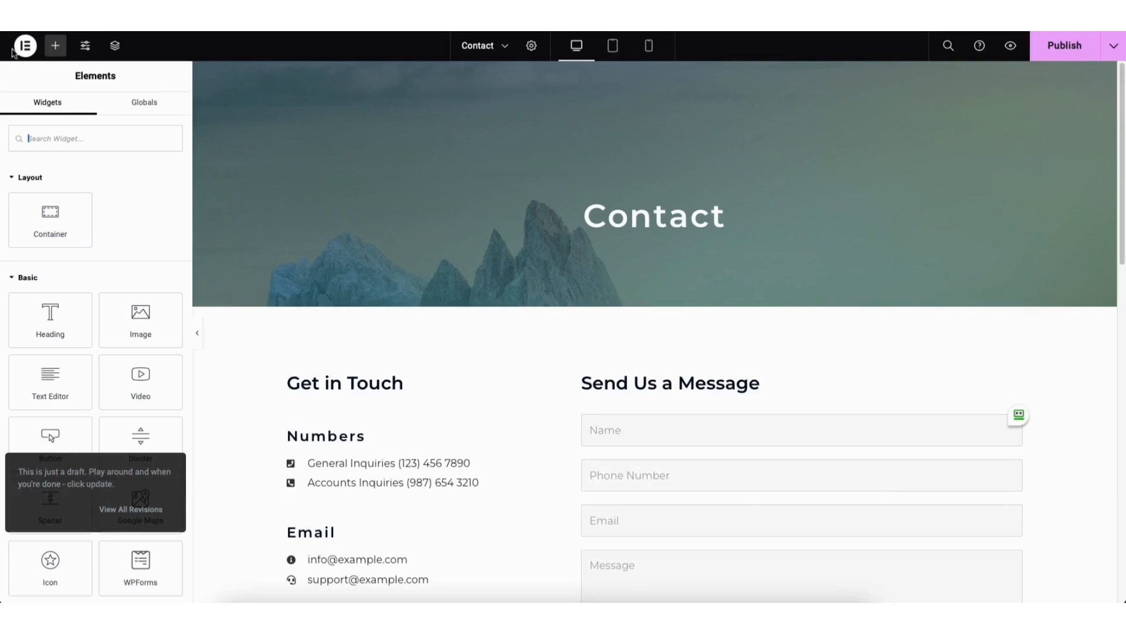
click(24, 46)
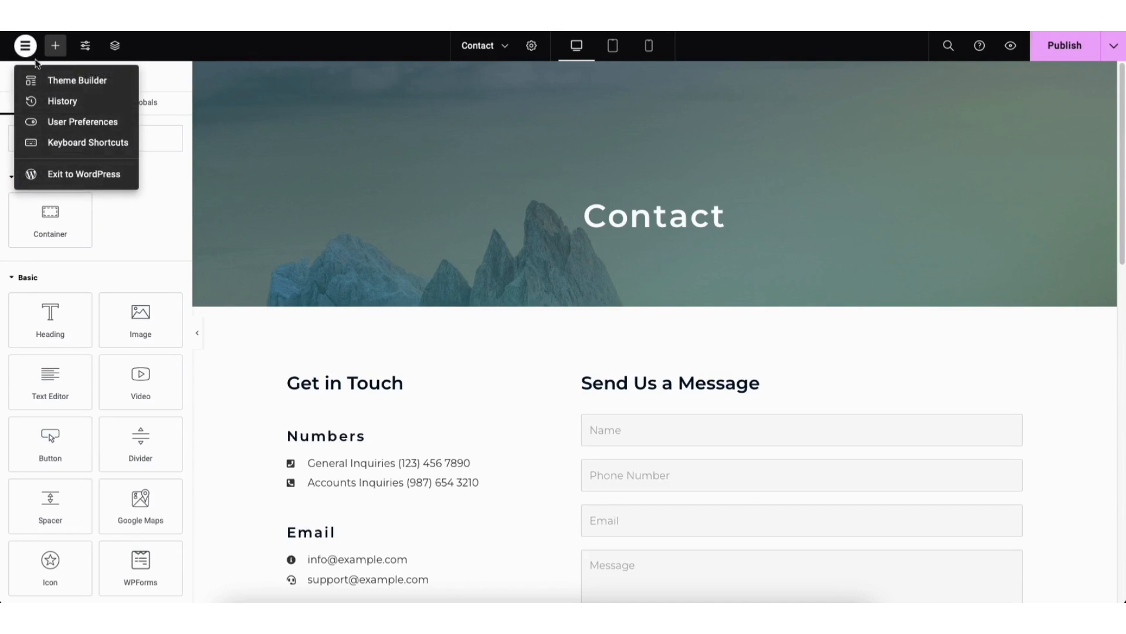
click(62, 102)
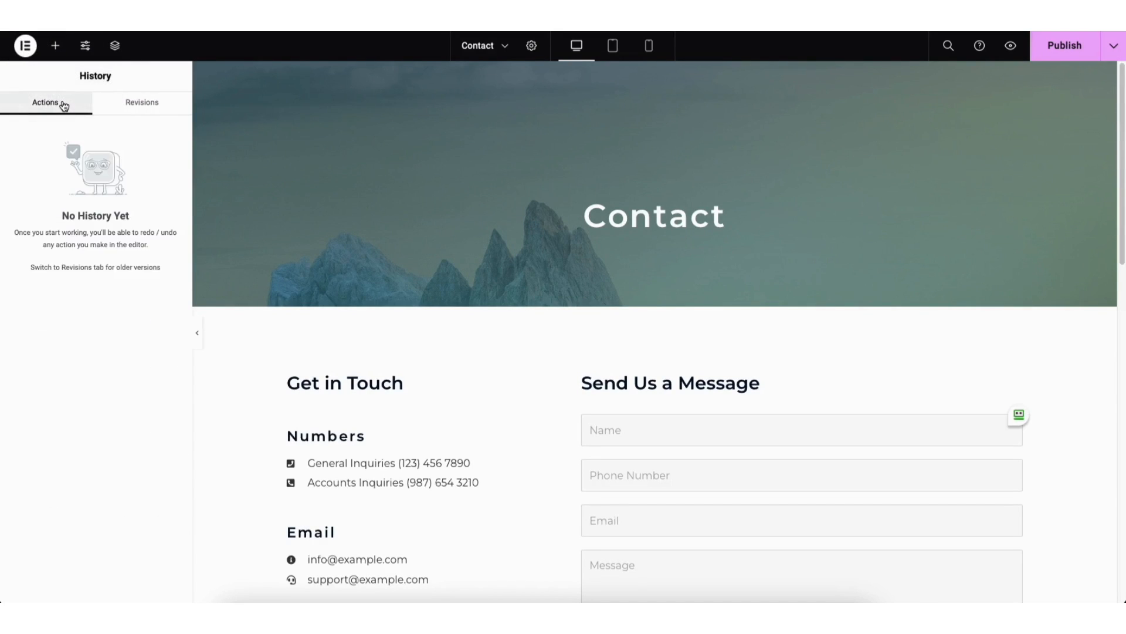
click(144, 109)
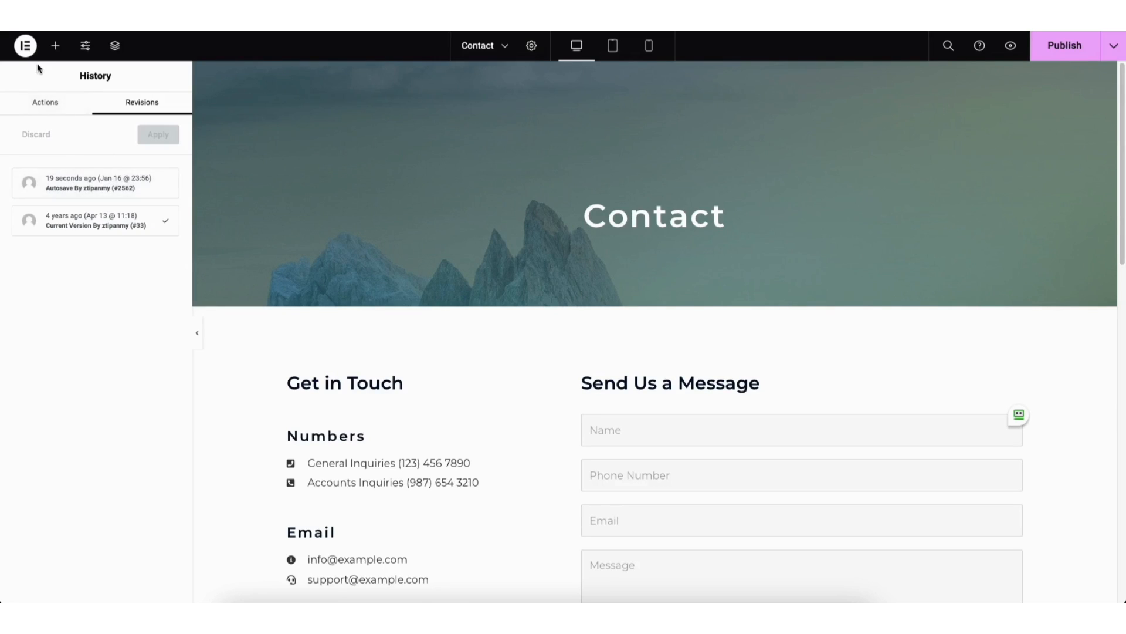
Step: Exit Elementor to WordPress and open the list of all the site's pages from the dashboard
click(26, 45)
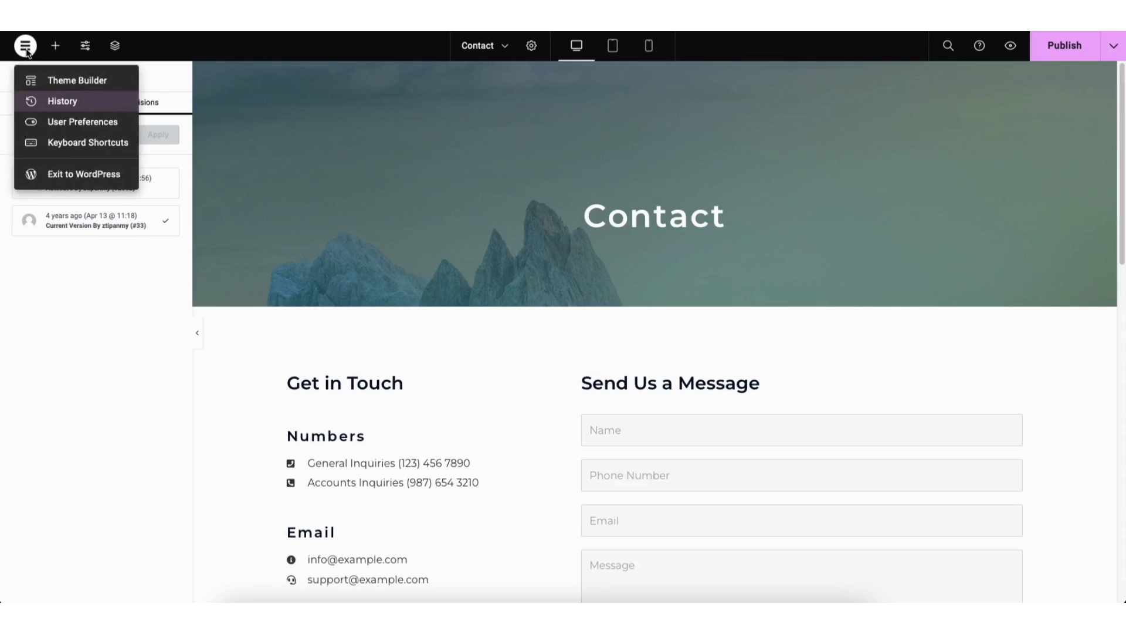
click(68, 175)
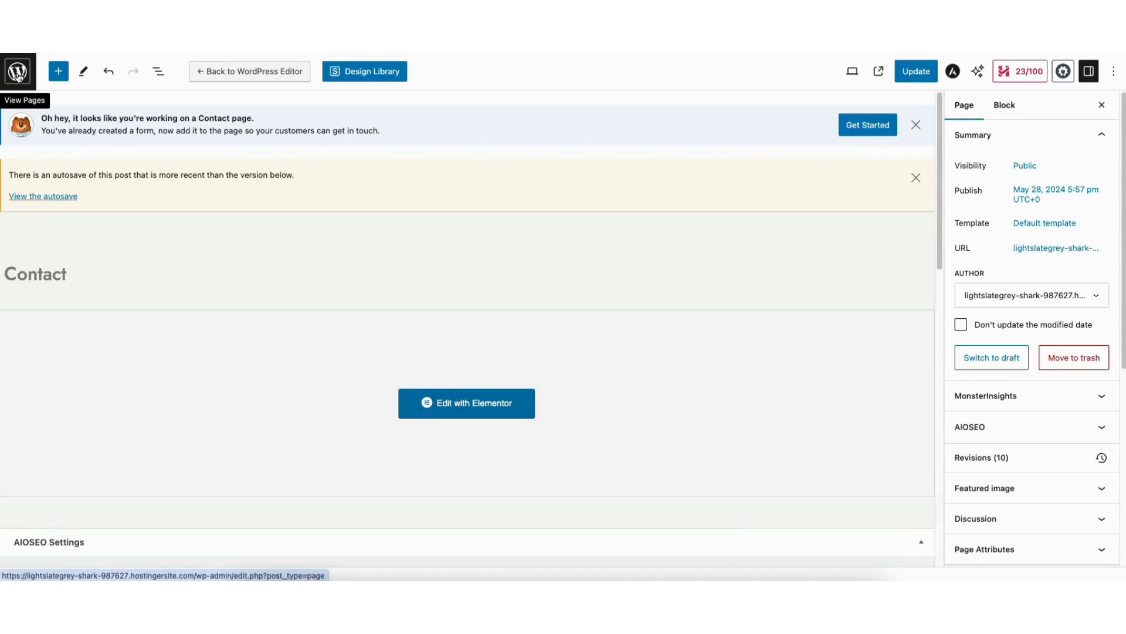
click(18, 75)
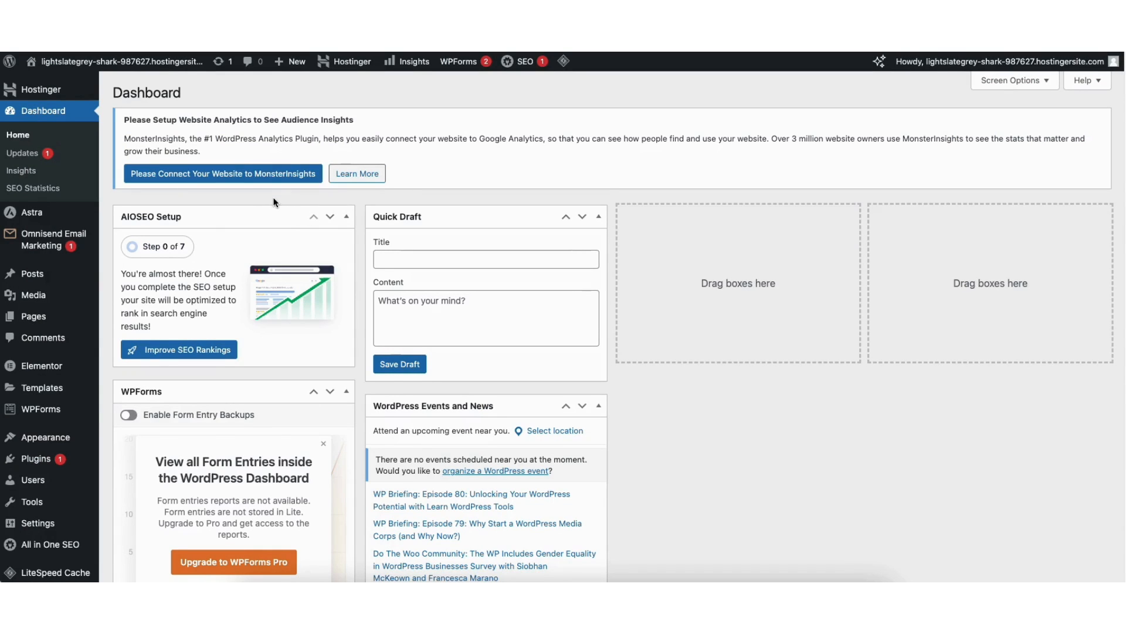
mouse_move(32, 317)
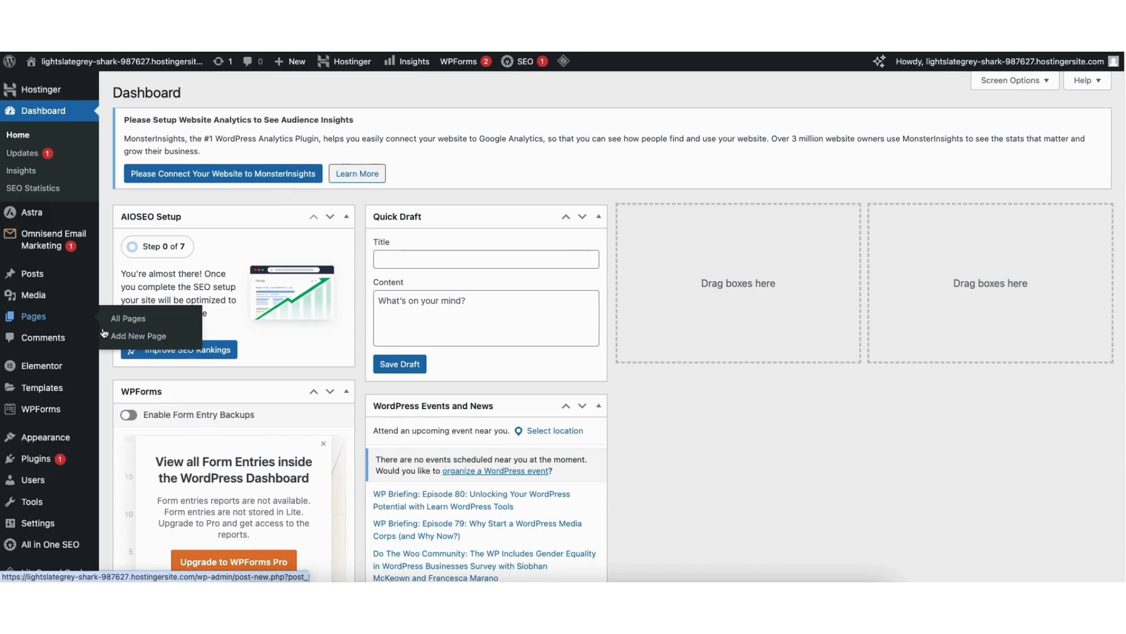
click(132, 322)
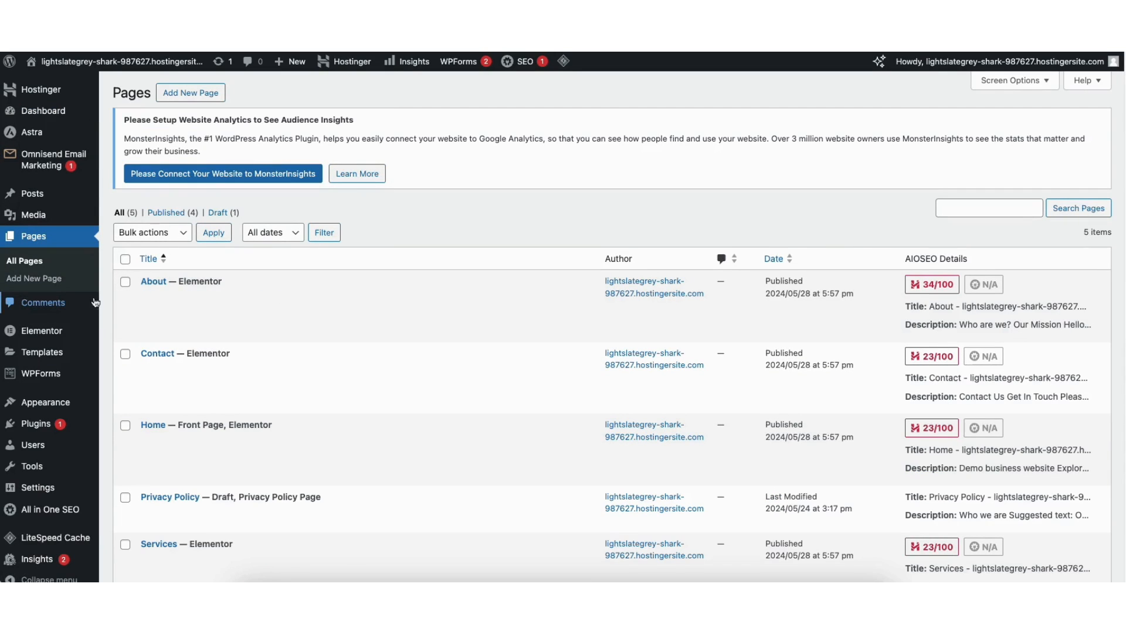
Step: Examine the site's media library, its posts list and the actions available for its comments
mouse_move(58, 218)
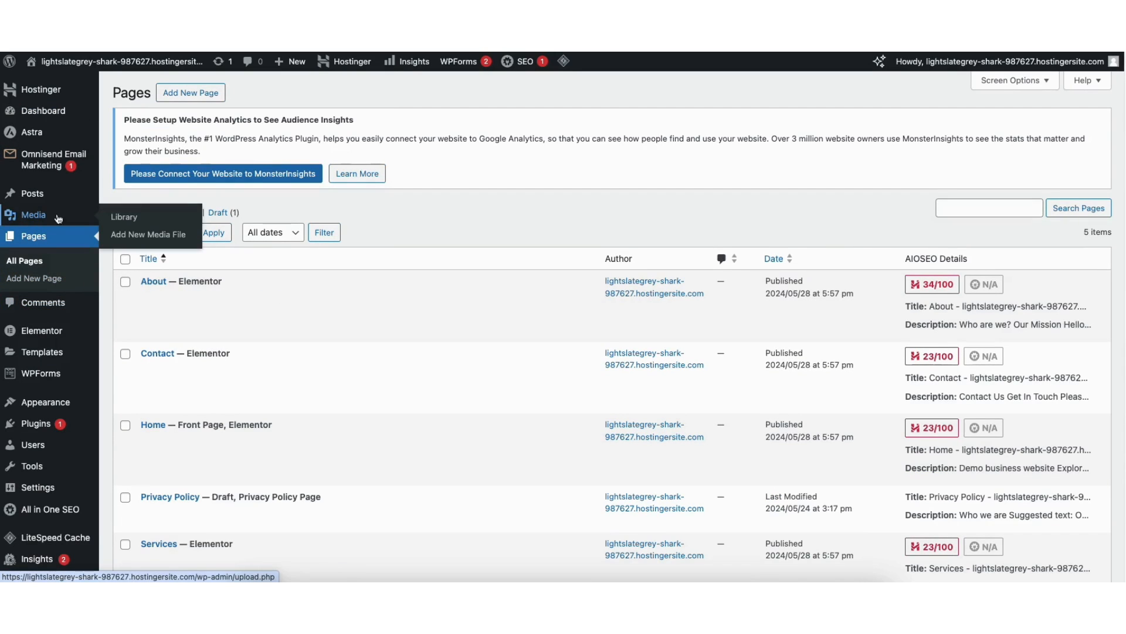
click(130, 218)
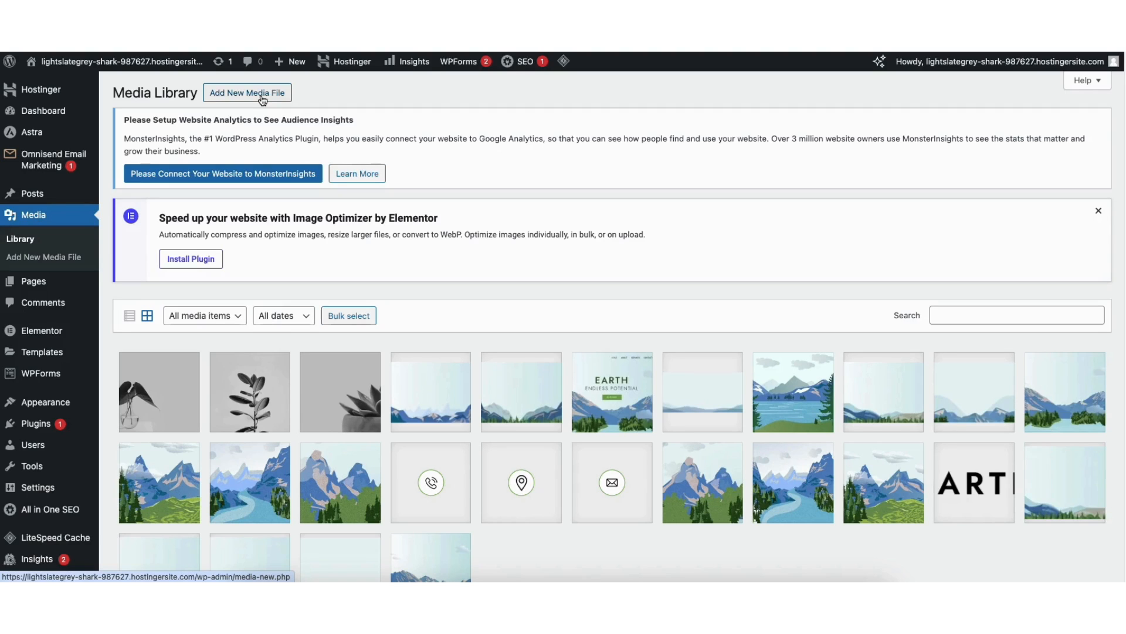
mouse_move(34, 198)
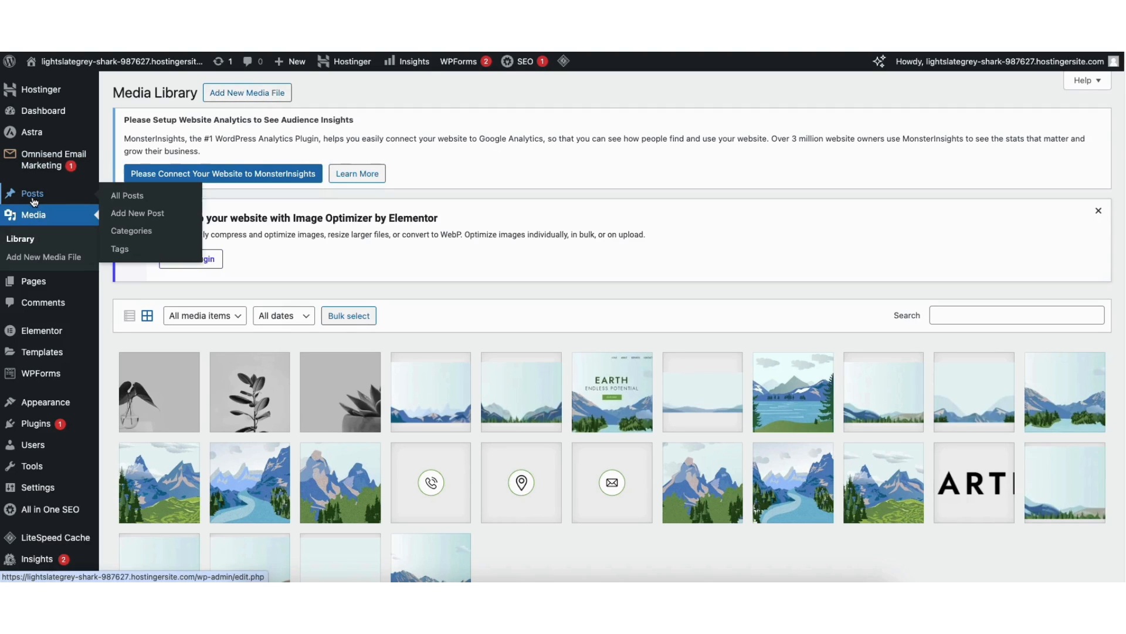
click(133, 200)
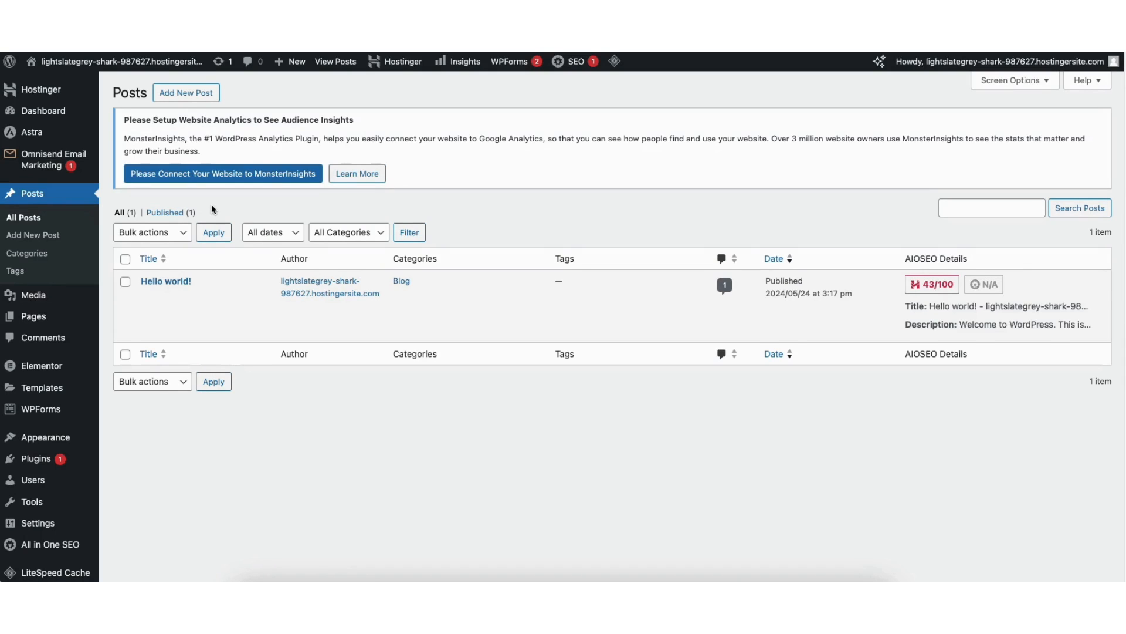
click(43, 339)
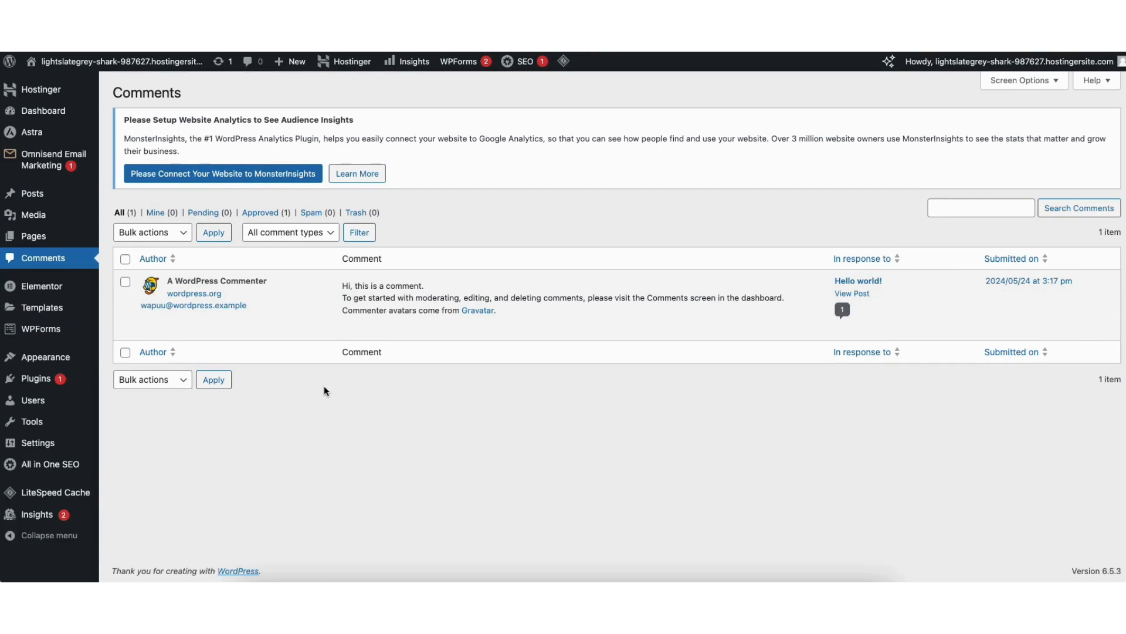
mouse_move(371, 301)
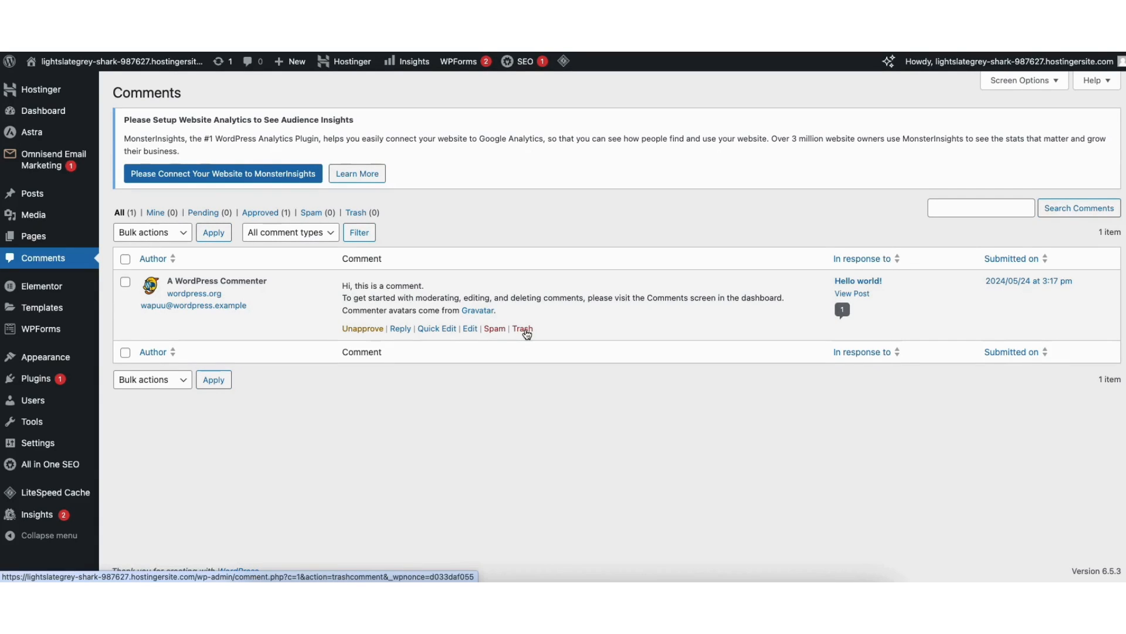
Step: Open the page for adding new plugins and browse the featured plugins
mouse_move(61, 381)
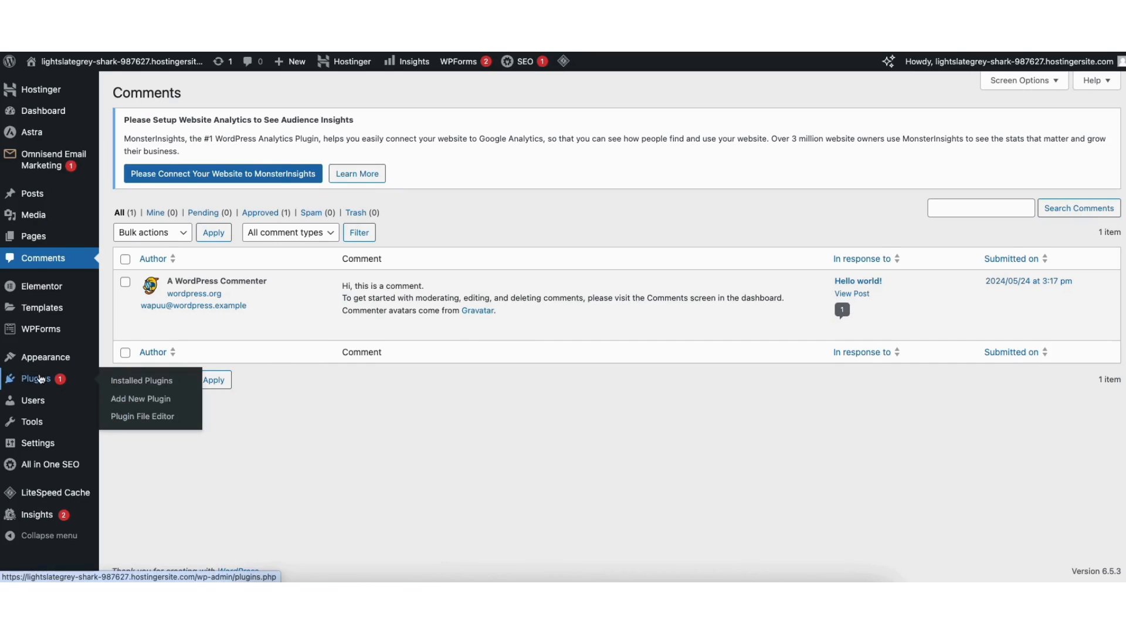
click(140, 398)
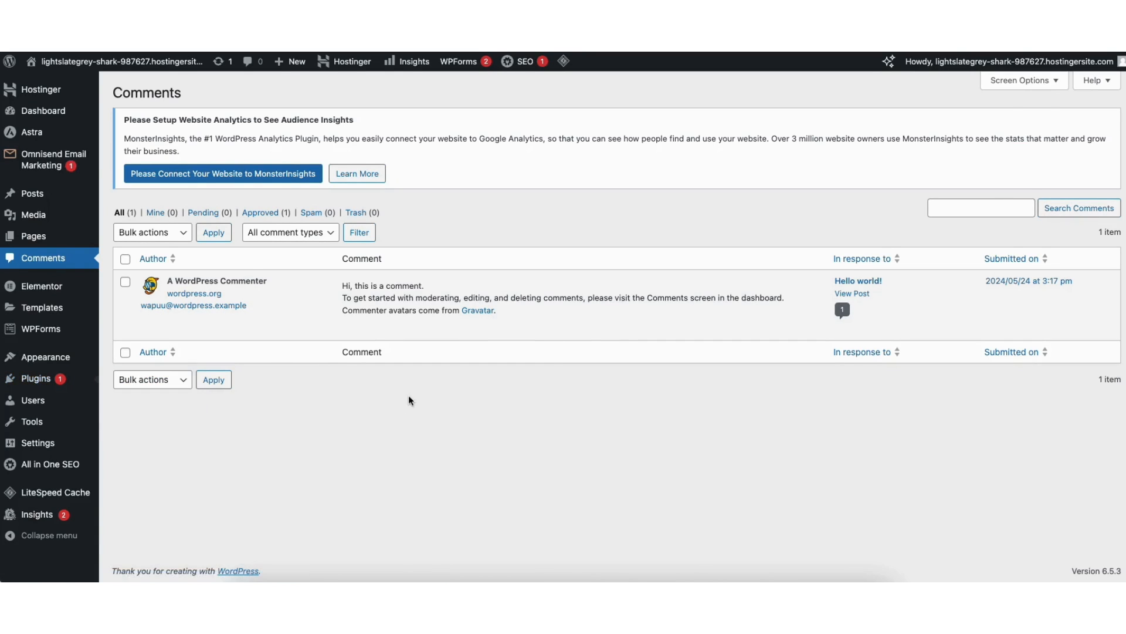
scroll(605, 326, down, 7)
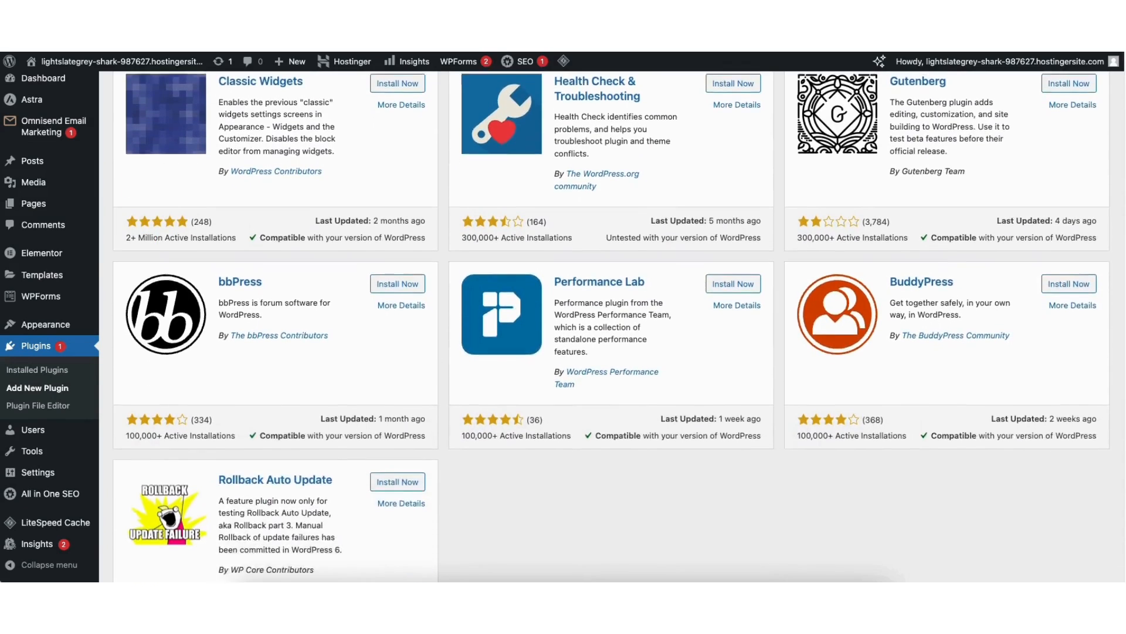
scroll(1119, 251, up, 7)
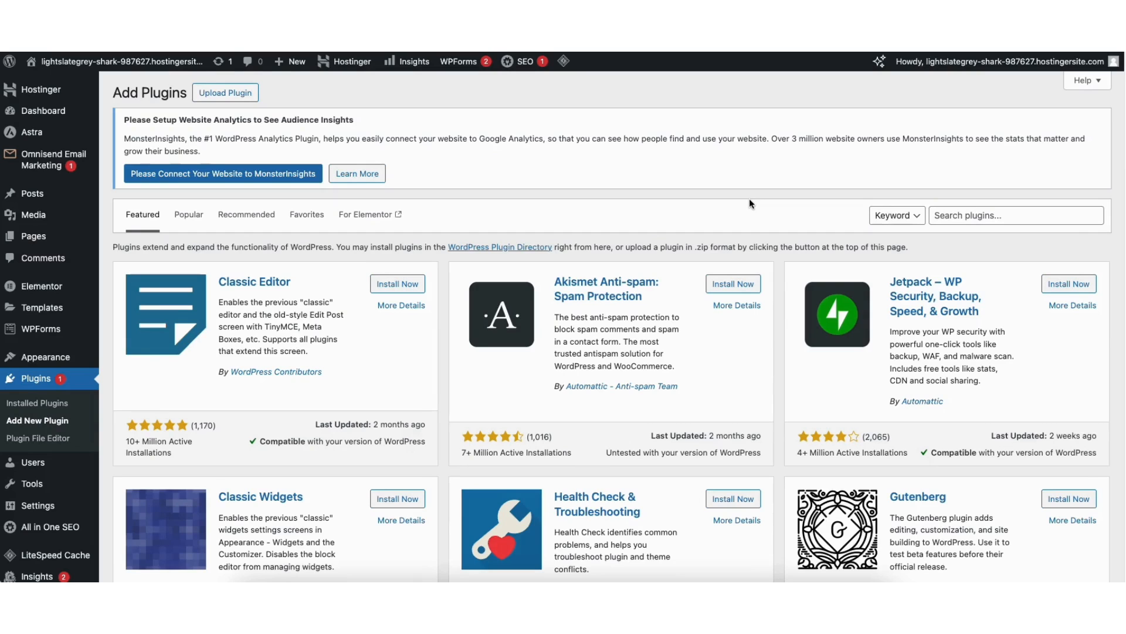
Step: Open the site's menu management and add the Contact page to the Main Menu
mouse_move(41, 363)
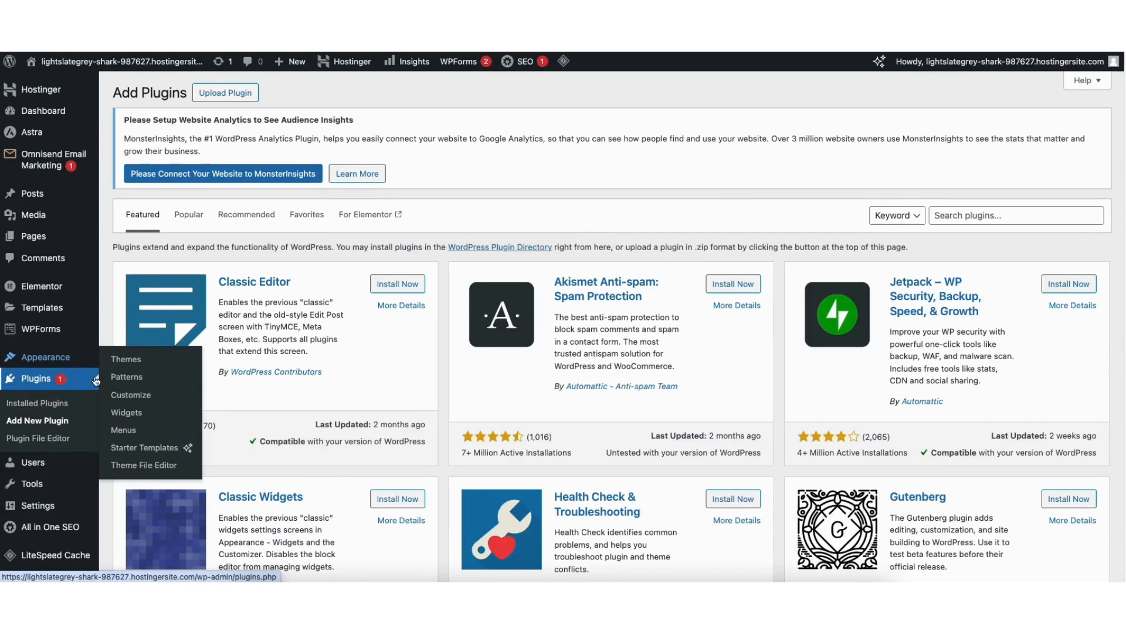
click(123, 430)
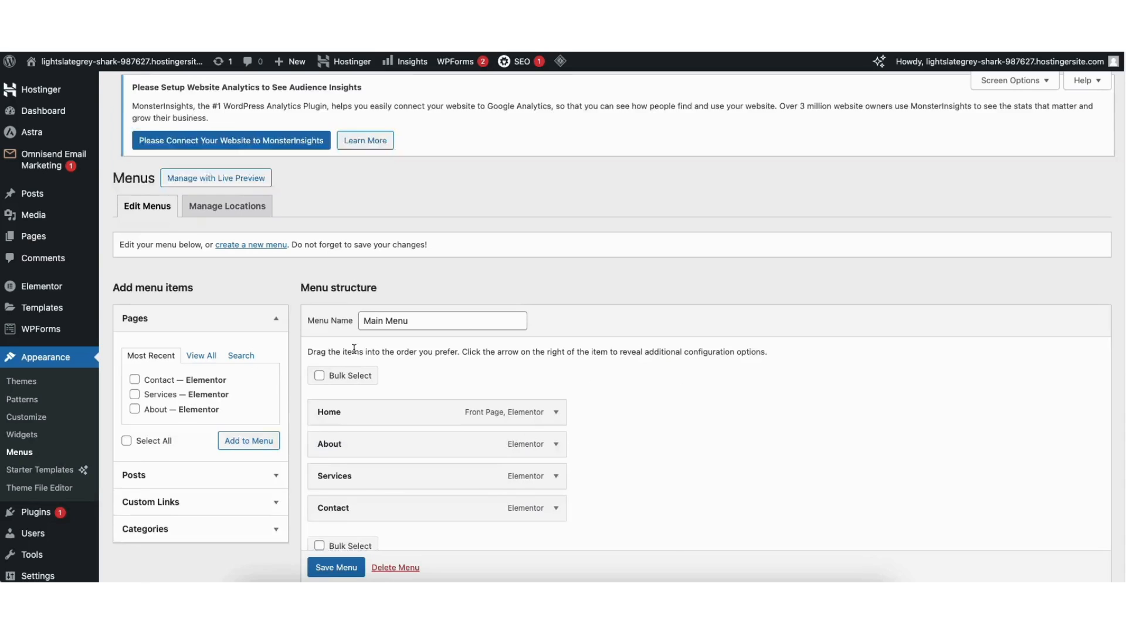
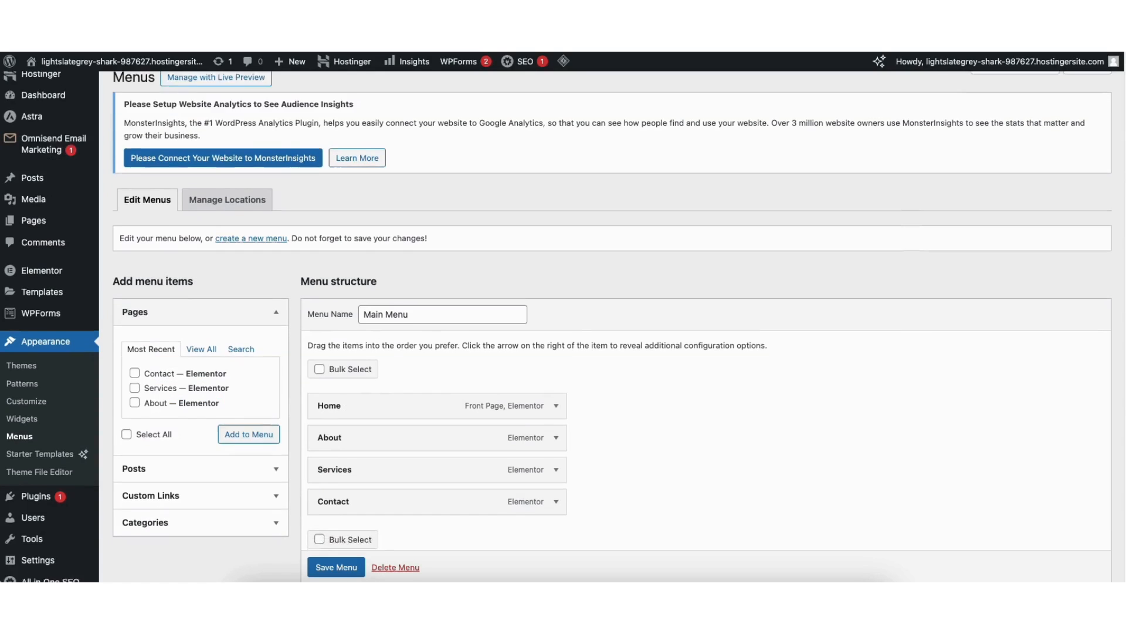
scroll(1091, 206, down, 2)
click(135, 296)
click(234, 357)
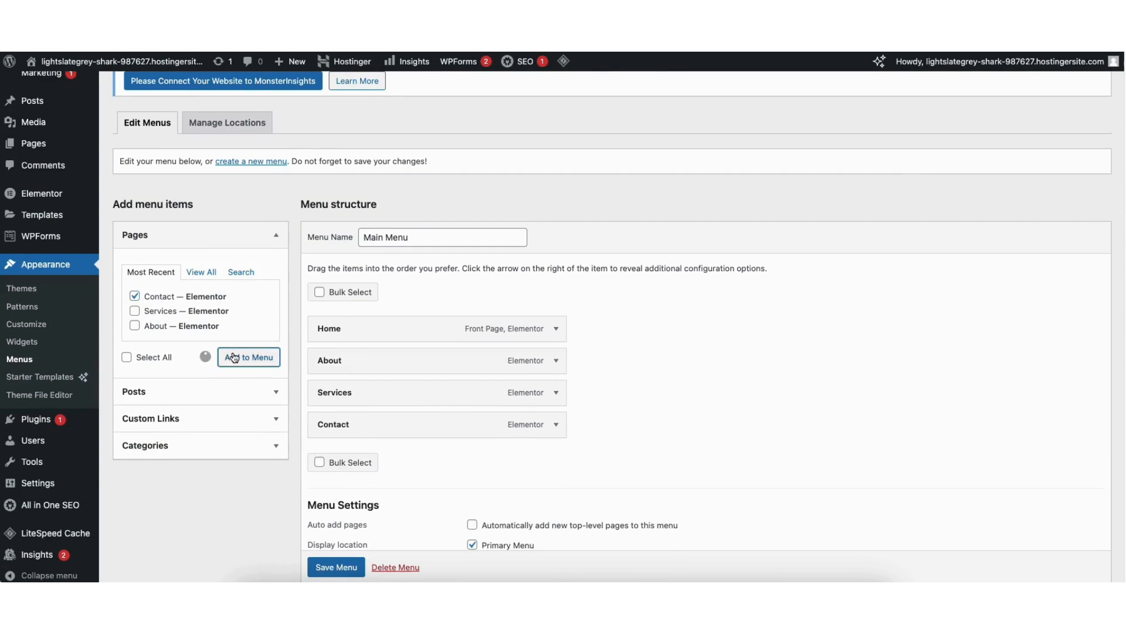
Step: Move the newly added Contact item above the existing one in the Main Menu and remove that duplicate
drag(334, 458, 335, 421)
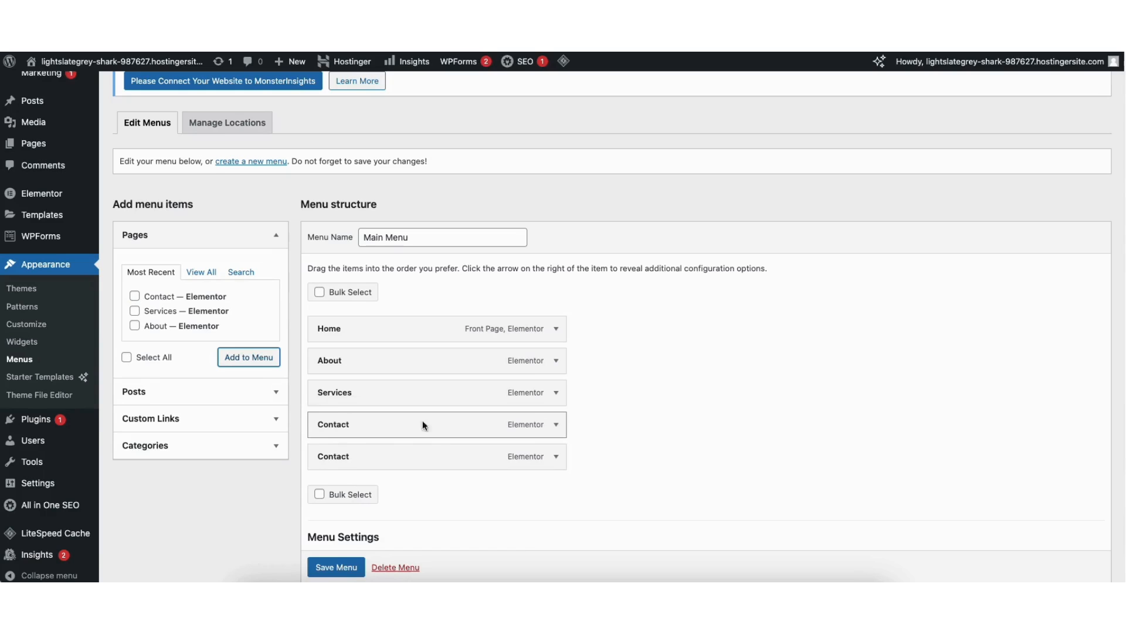
click(556, 426)
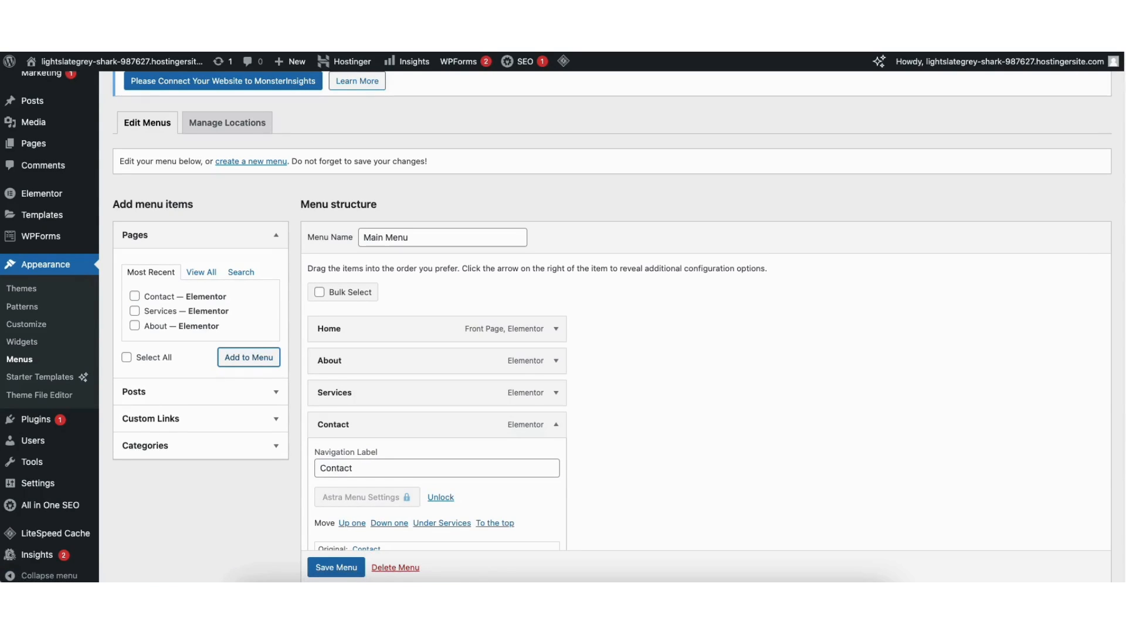
scroll(1117, 270, down, 5)
double_click(375, 319)
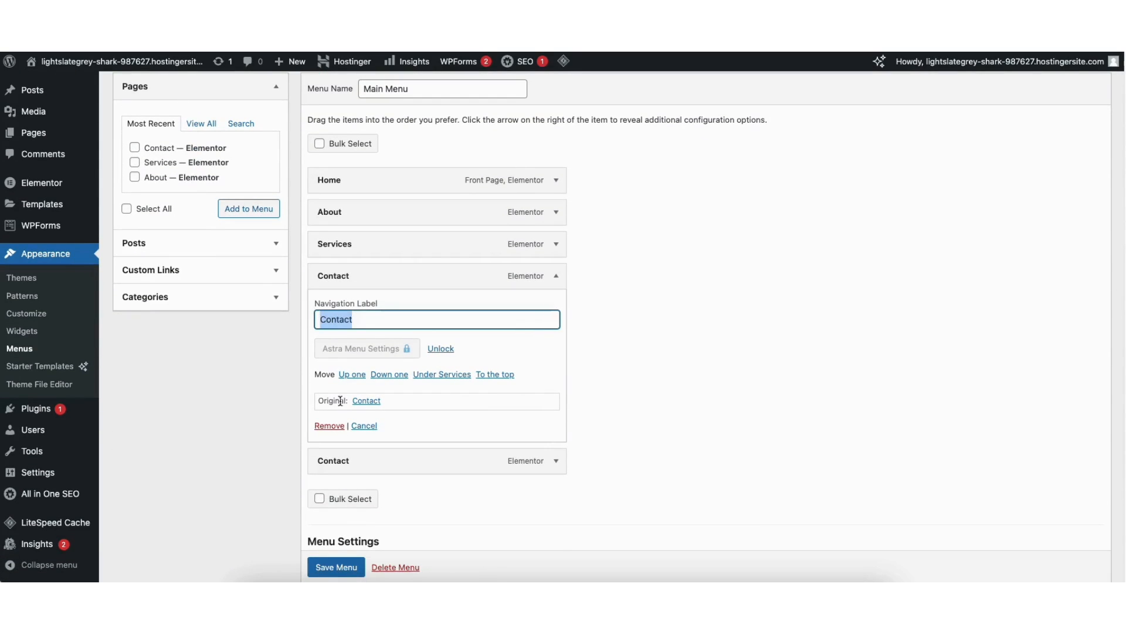
click(330, 425)
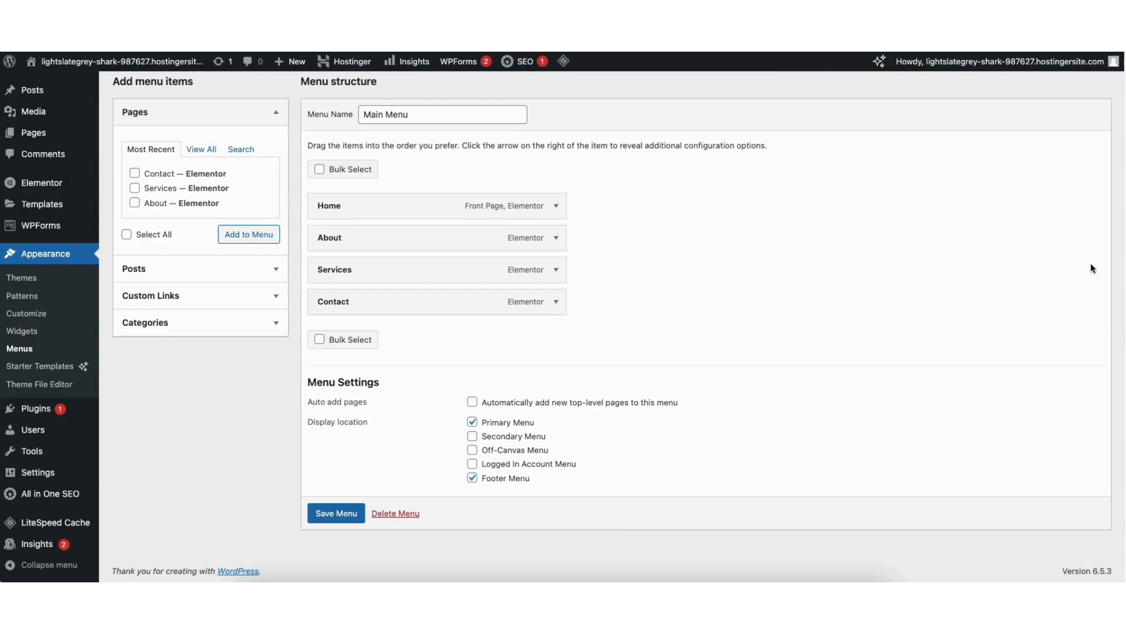
scroll(436, 125, up, 4)
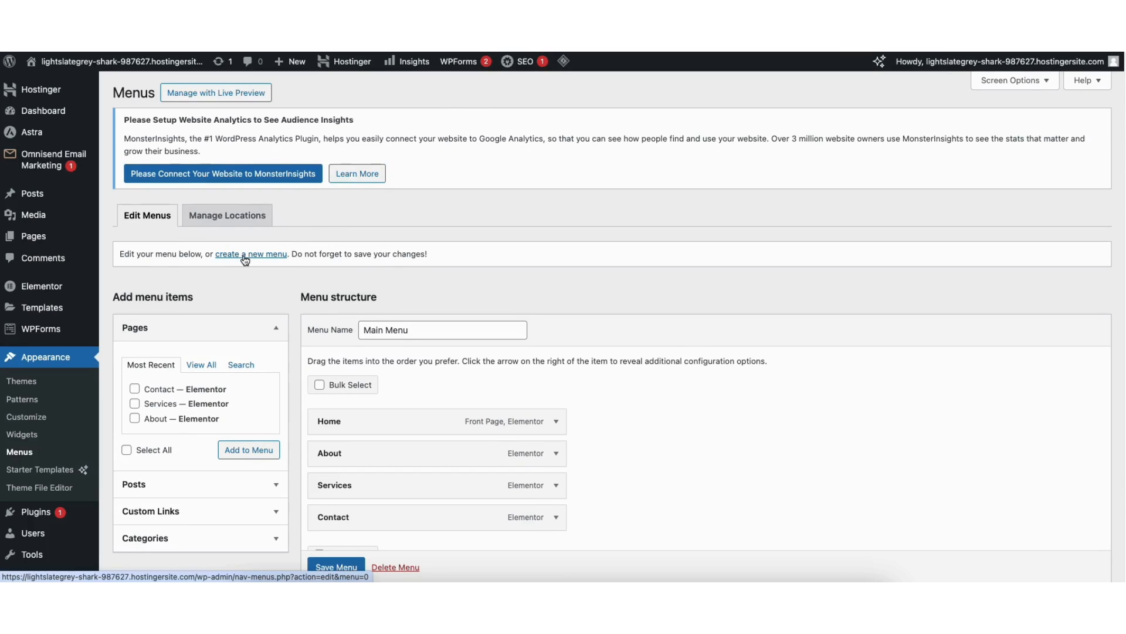
Step: Add the About page to the Main Menu twice, nest both entries as sub items under Services, and save the menu
scroll(245, 259, down, 2)
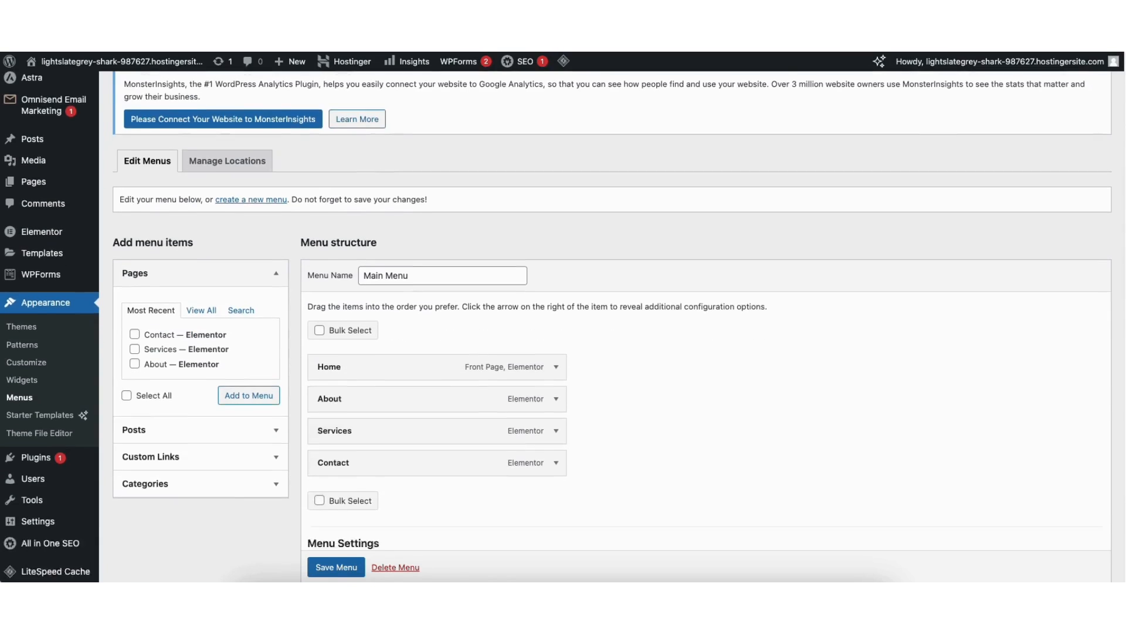
click(135, 320)
click(249, 350)
drag(349, 449, 371, 413)
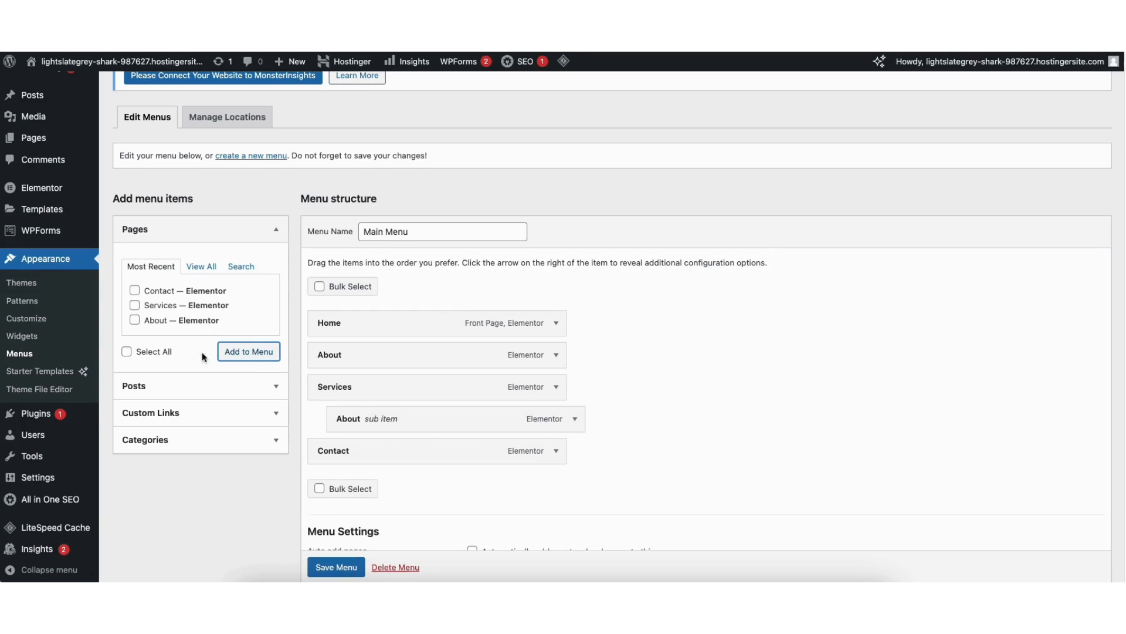
click(135, 320)
click(249, 351)
drag(349, 485, 368, 446)
click(331, 568)
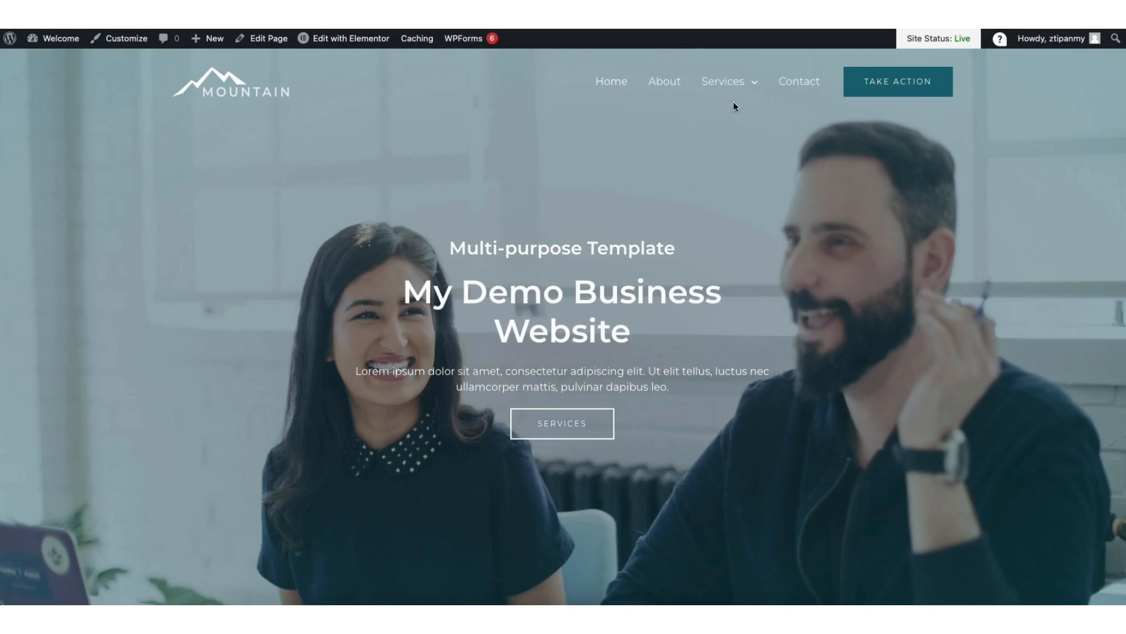
Step: Open the Transparent Header's design settings in the site customizer and set the submenu text/link color to the teal palette color 1A6C7A
mouse_move(736, 90)
click(119, 39)
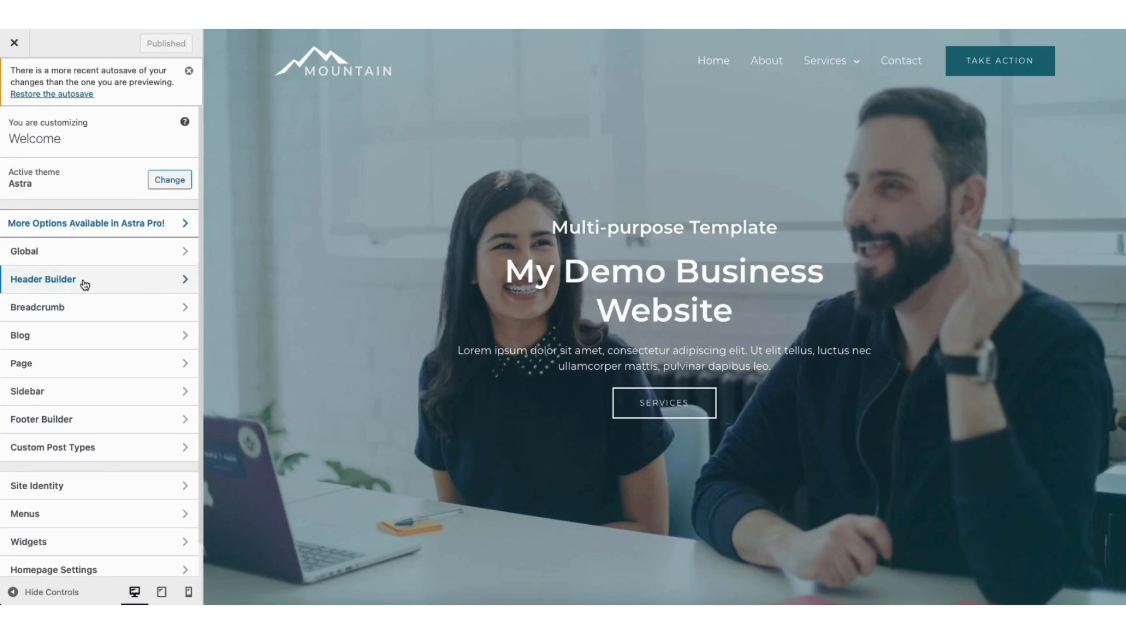
click(83, 281)
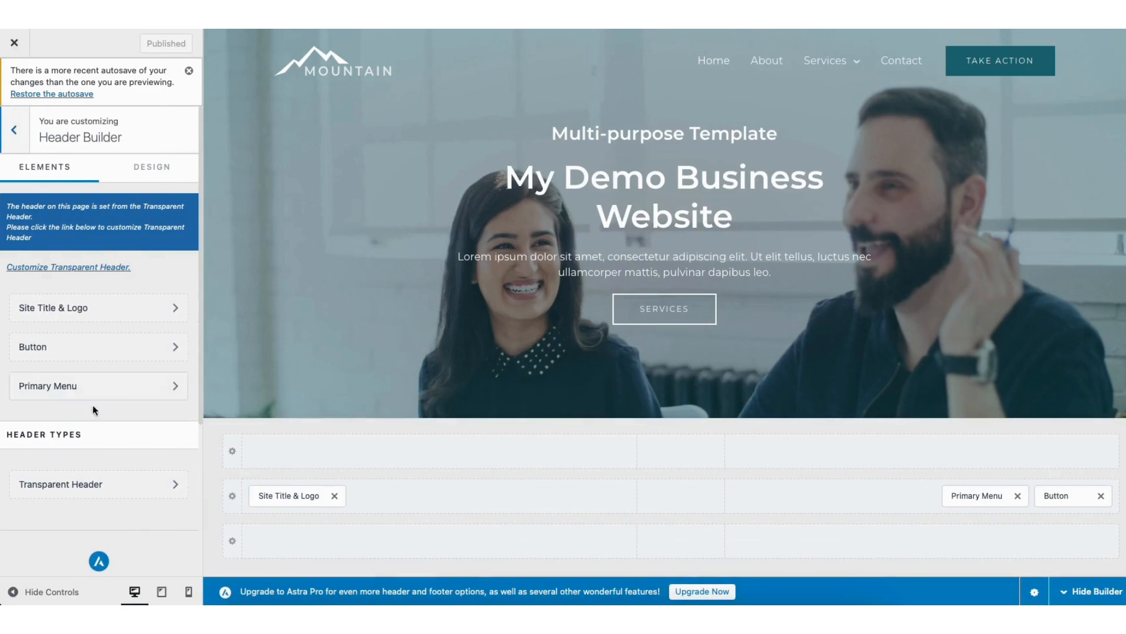
click(91, 485)
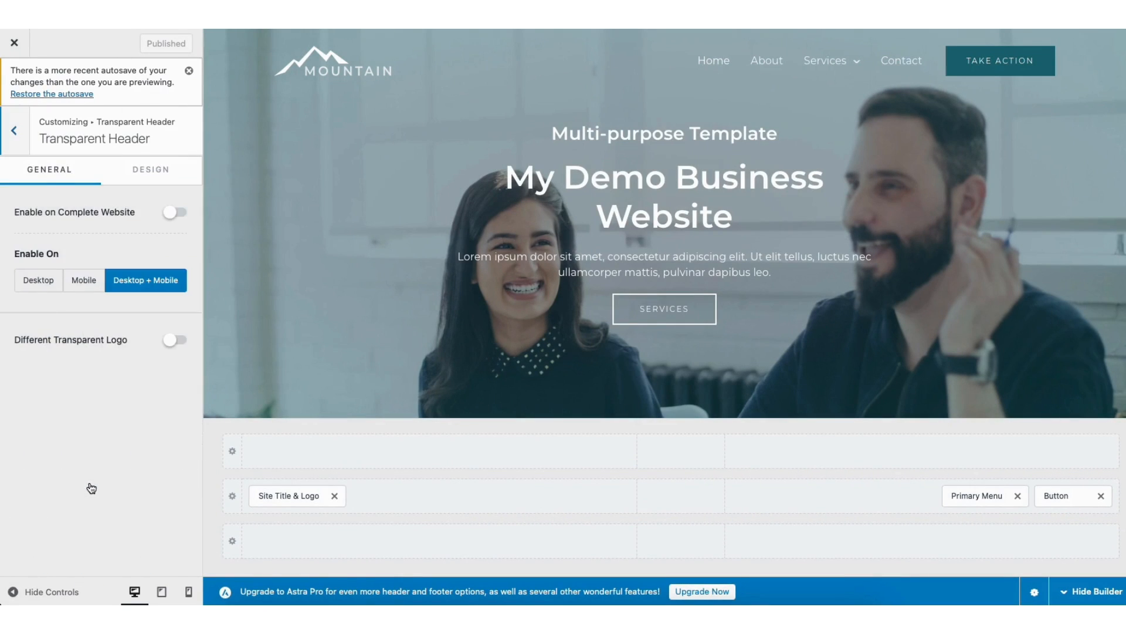
click(150, 170)
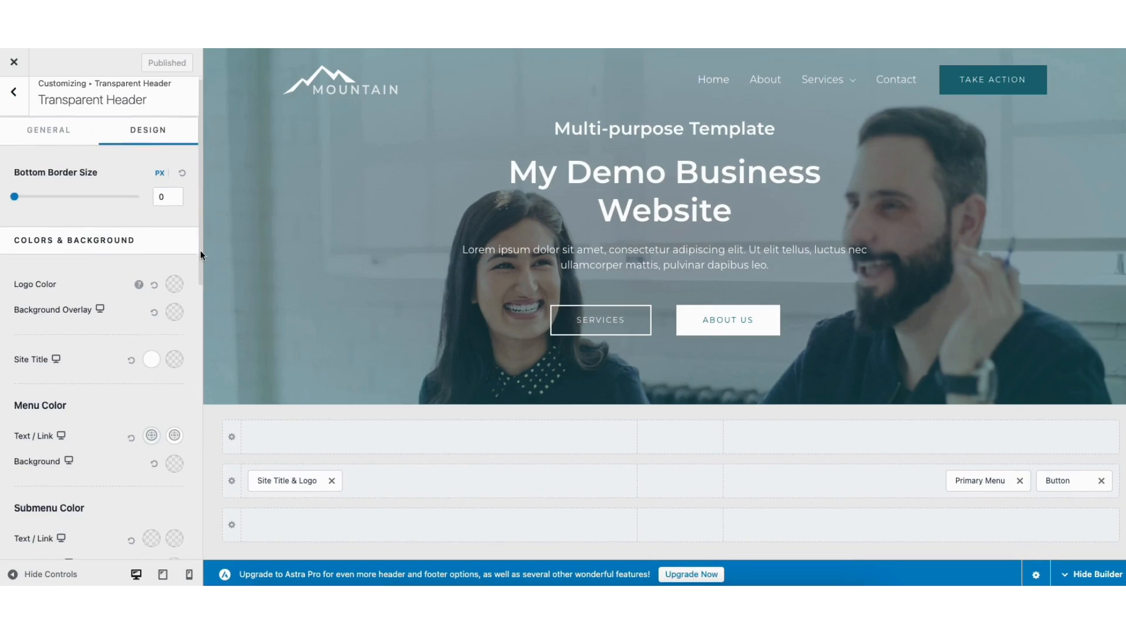
scroll(199, 258, down, 3)
drag(205, 291, 206, 346)
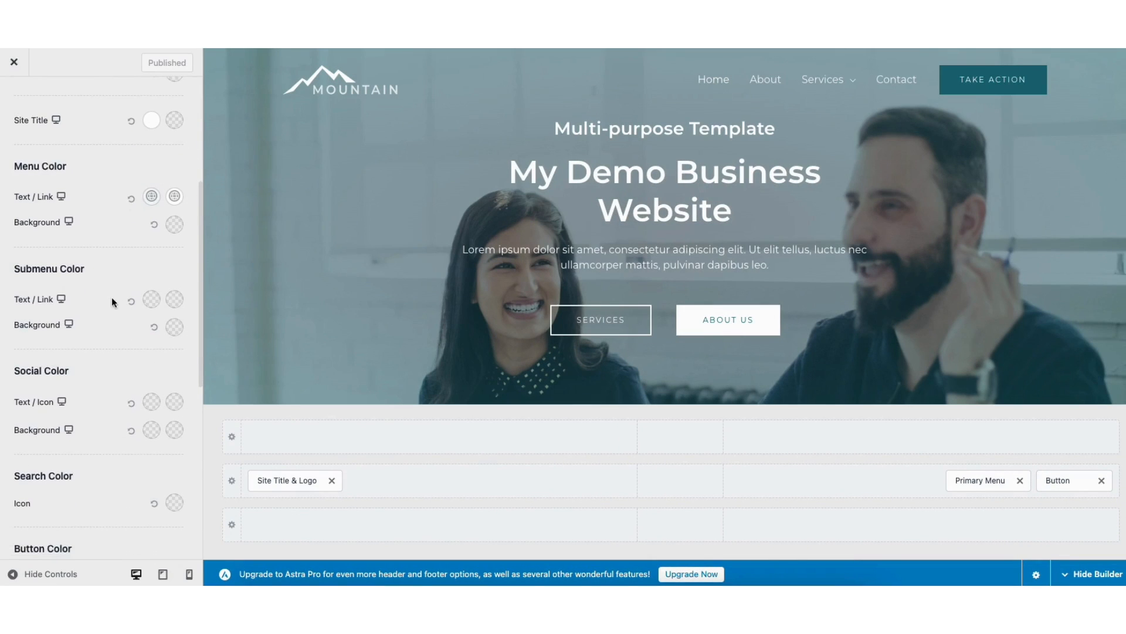
click(151, 305)
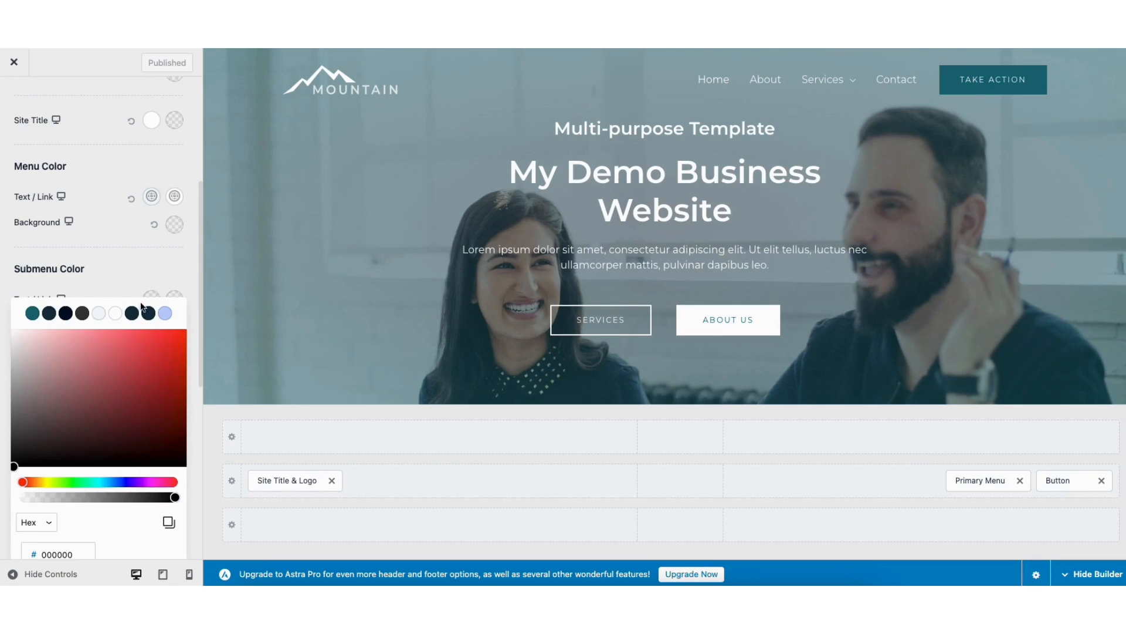
click(33, 314)
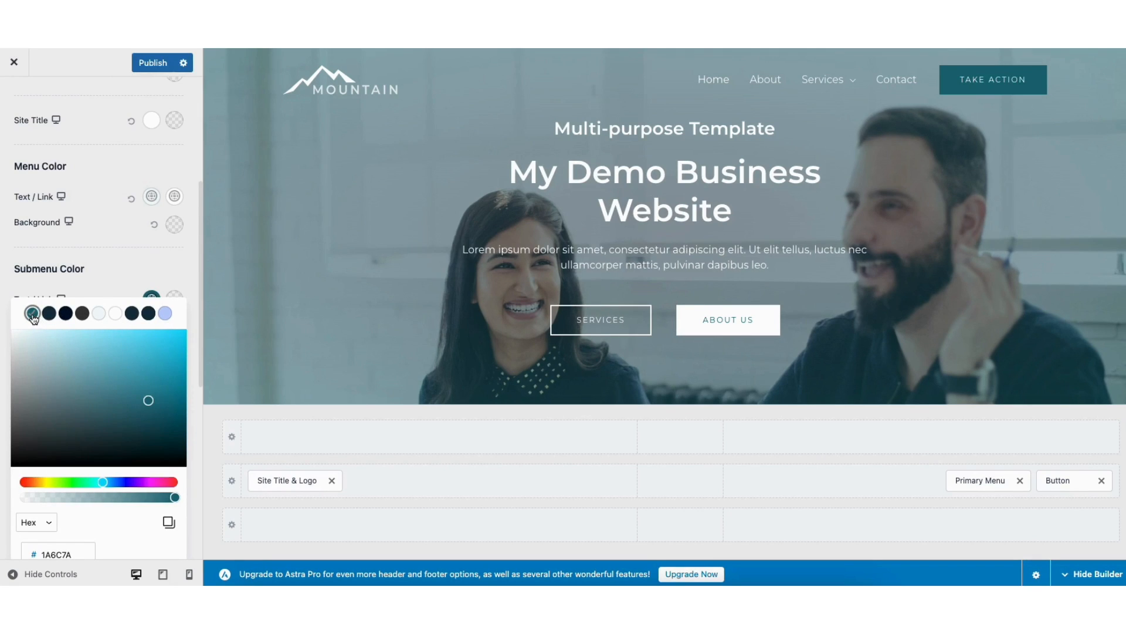
mouse_move(831, 93)
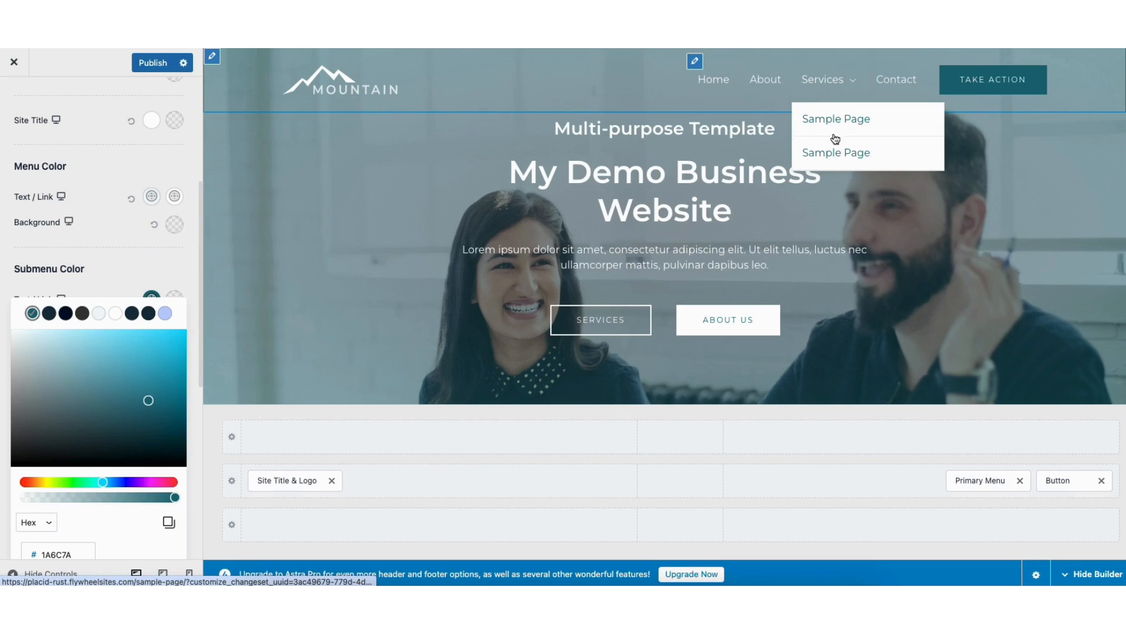
Step: Set the submenu text/link Hover / Active color to the light blue palette color and publish the header changes
click(132, 272)
click(175, 300)
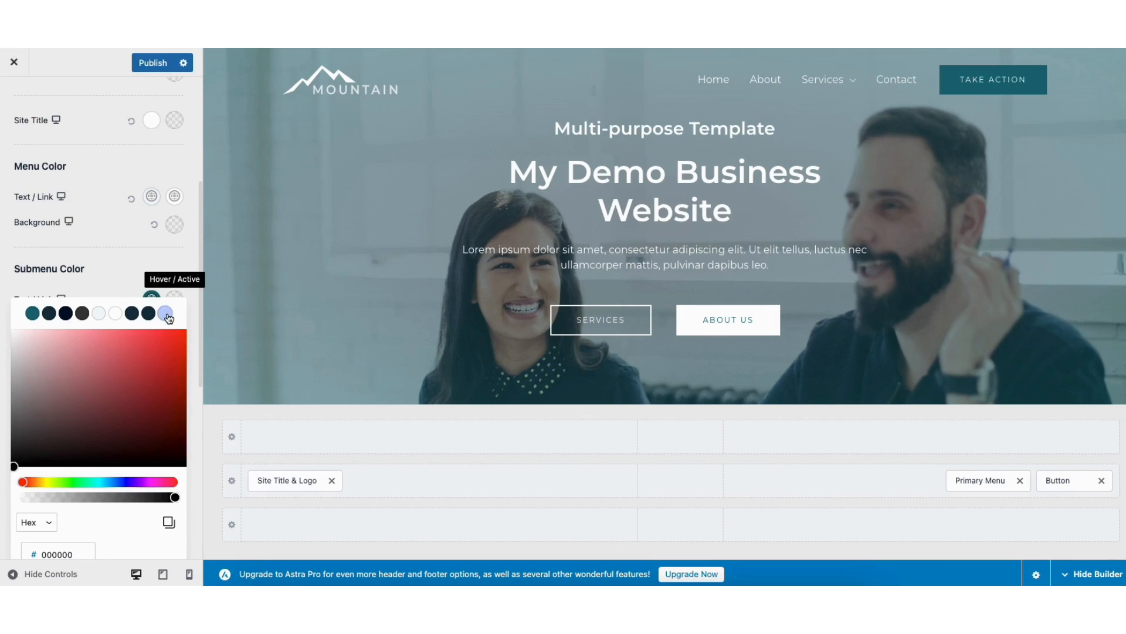
click(166, 313)
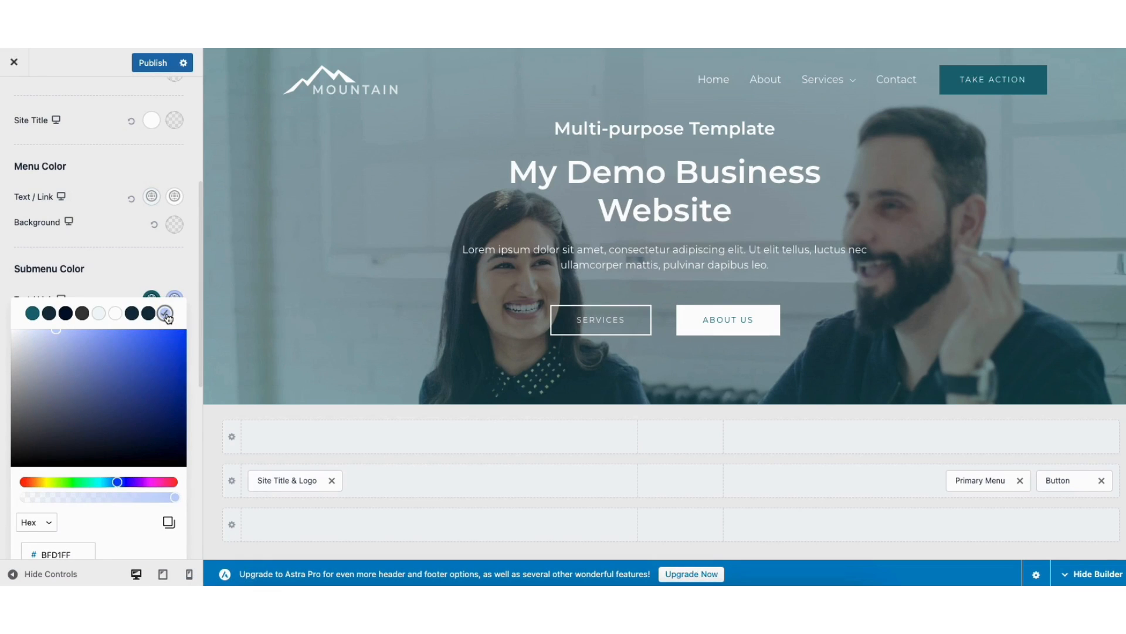
mouse_move(824, 88)
click(150, 65)
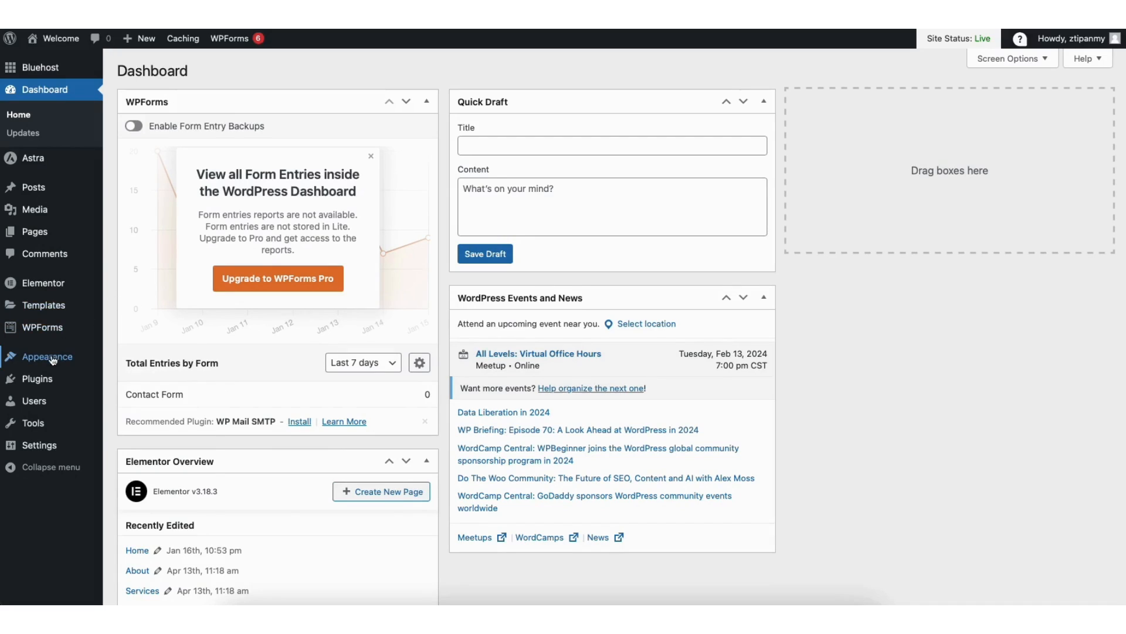
Step: Open the customizer's Footer Builder and examine Widget 3's address text, the blocks that can be added and its design settings
mouse_move(53, 359)
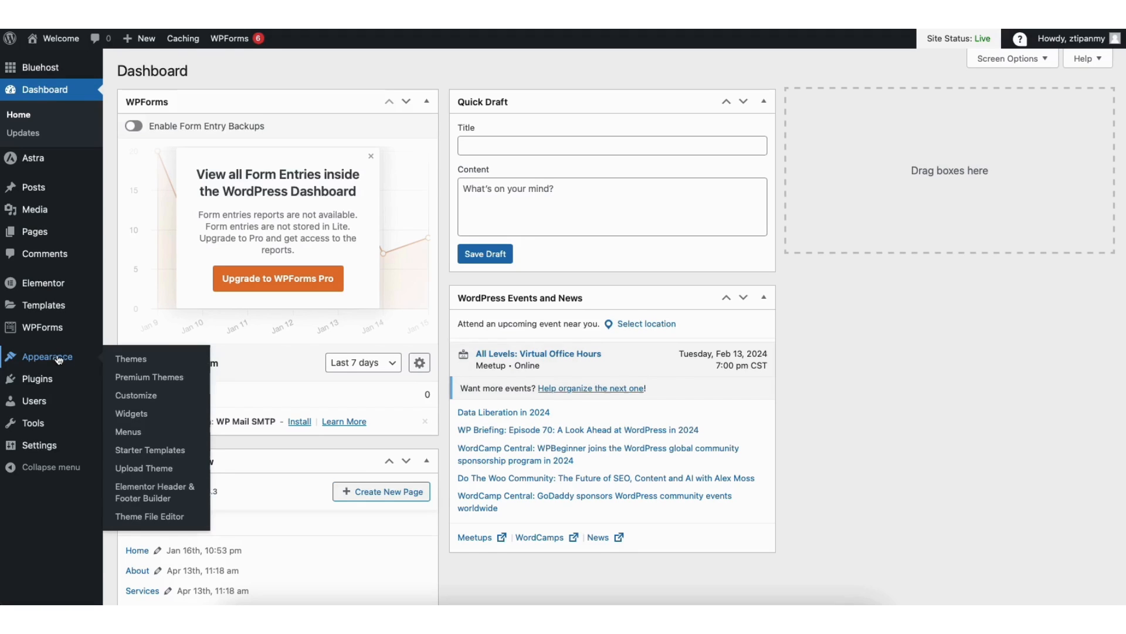
click(128, 396)
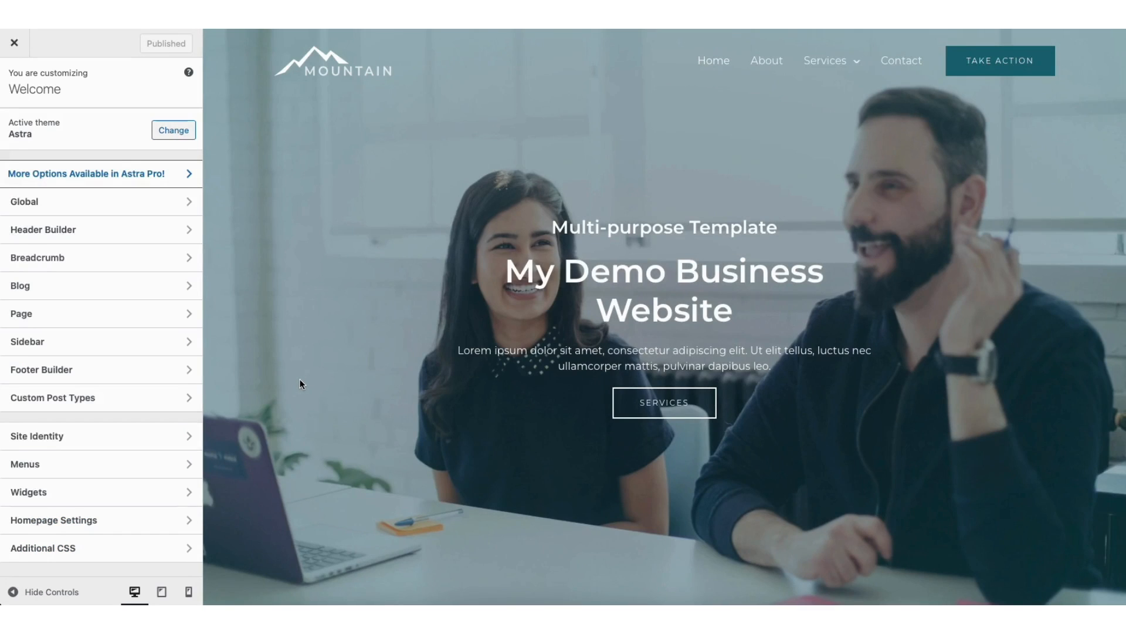
click(168, 371)
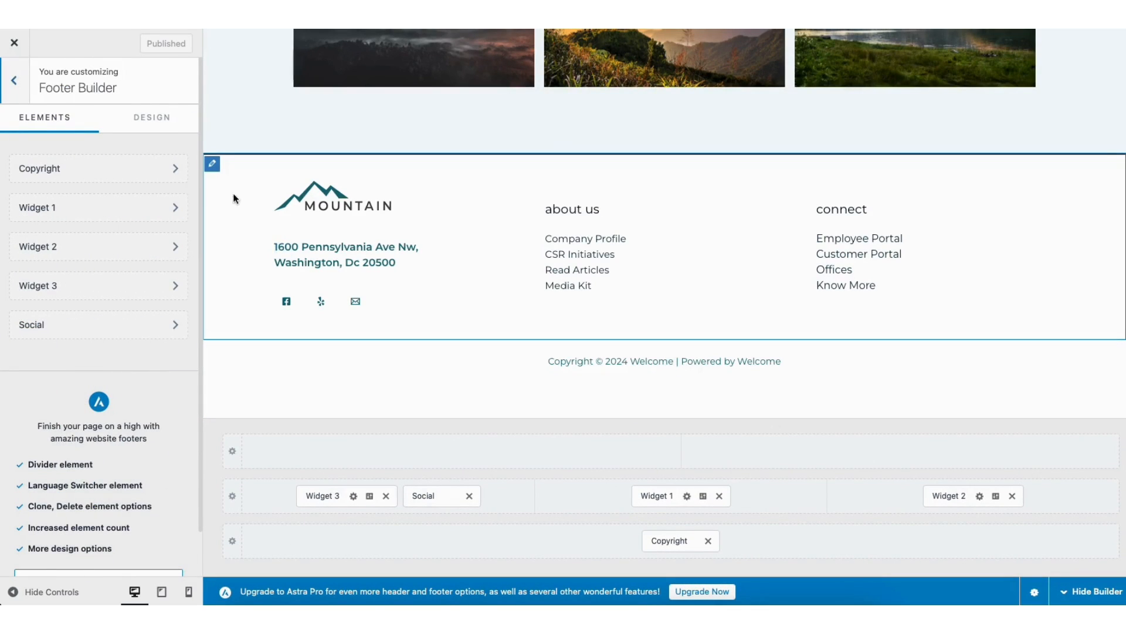
click(281, 249)
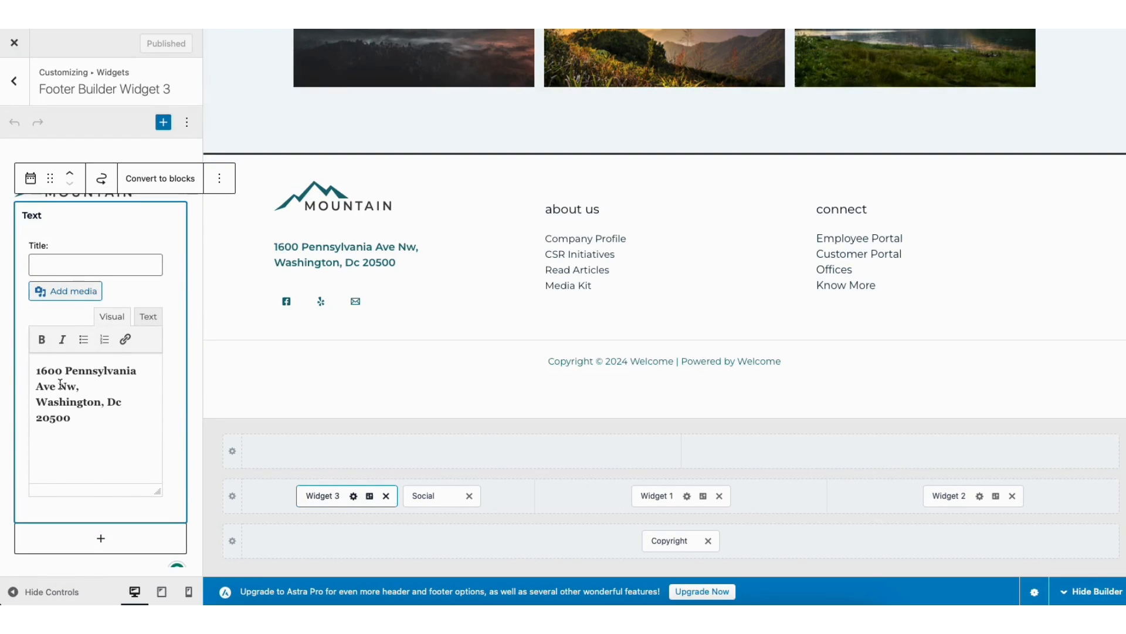
click(101, 538)
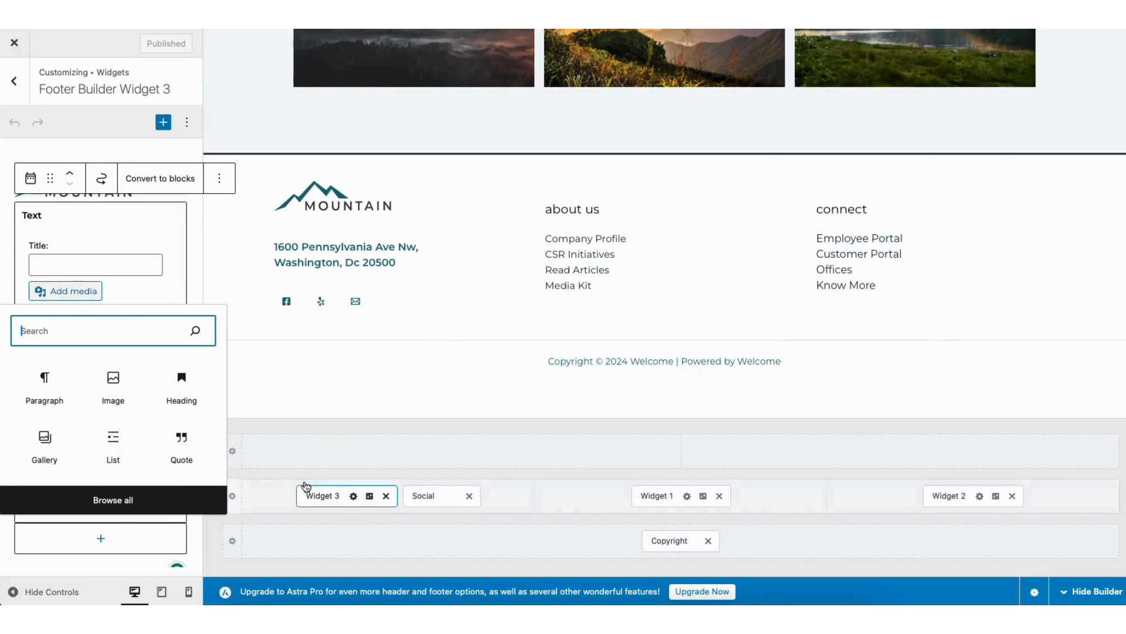
click(370, 496)
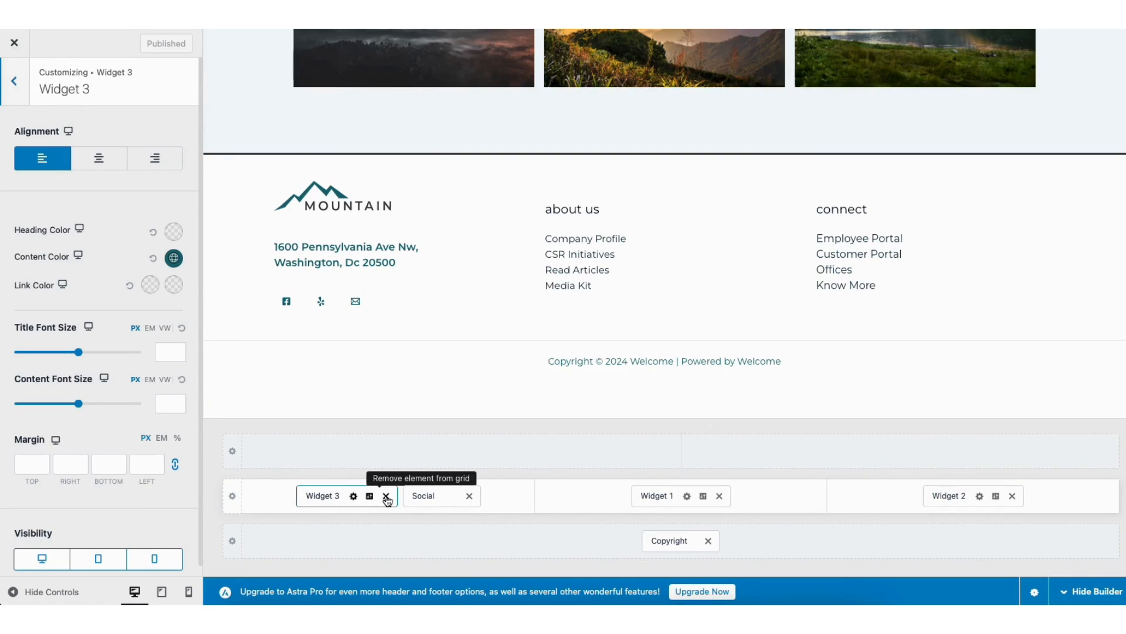
Step: Review the footer's social icon list and design options, and remove the Social element from the footer
click(433, 497)
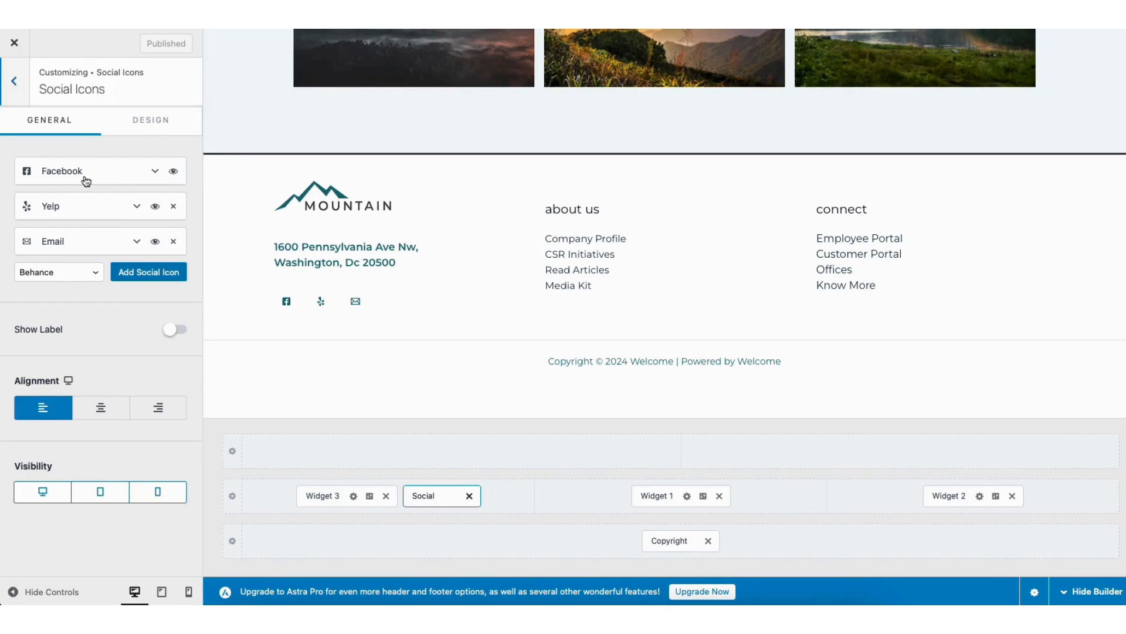
click(156, 121)
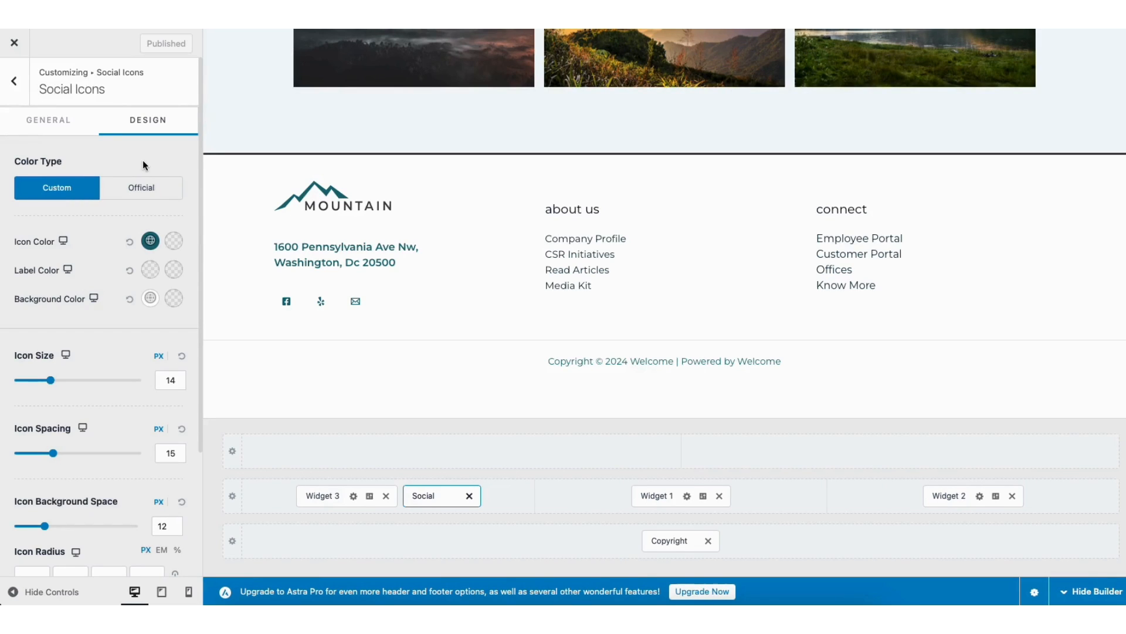
click(469, 495)
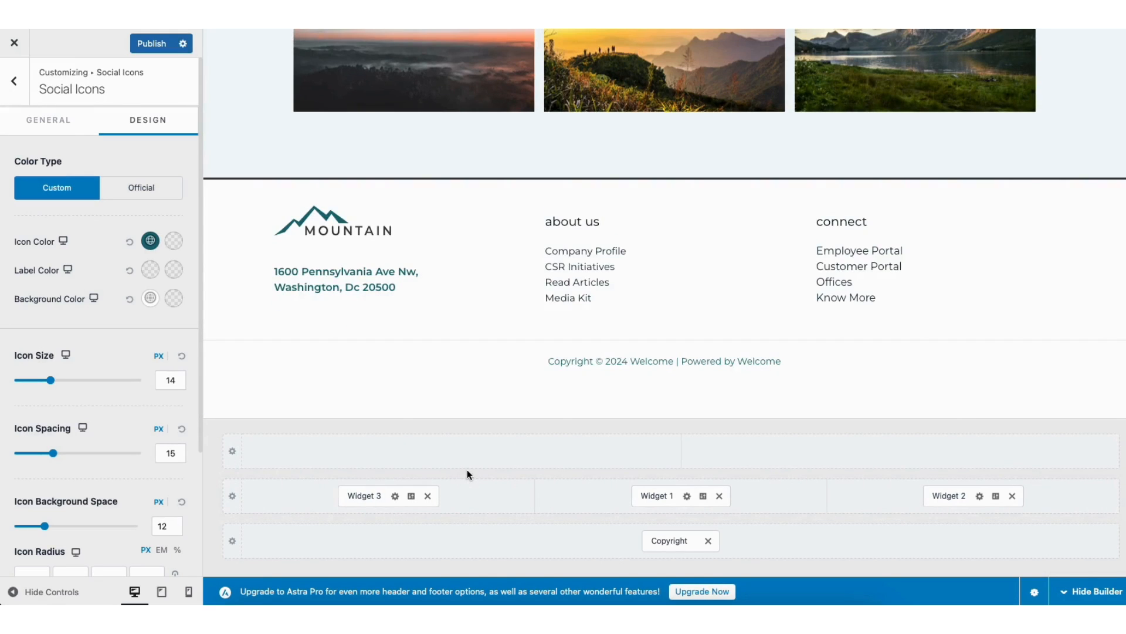
Step: Set the primary footer to 2 columns and view the elements available for the empty footer row above it
mouse_move(235, 192)
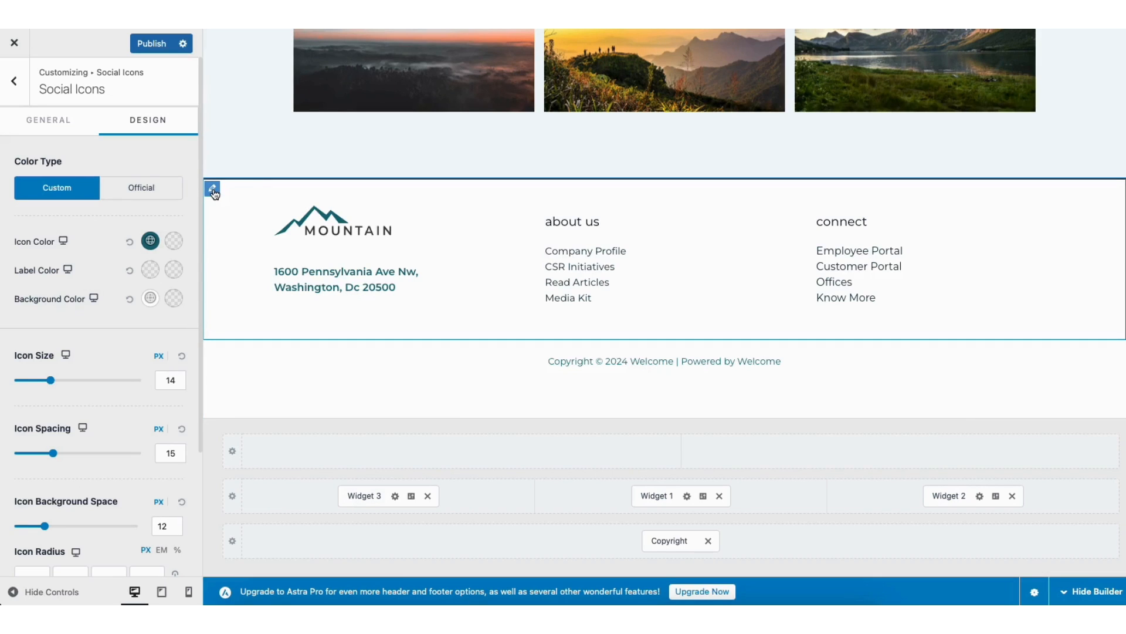
click(213, 190)
click(57, 187)
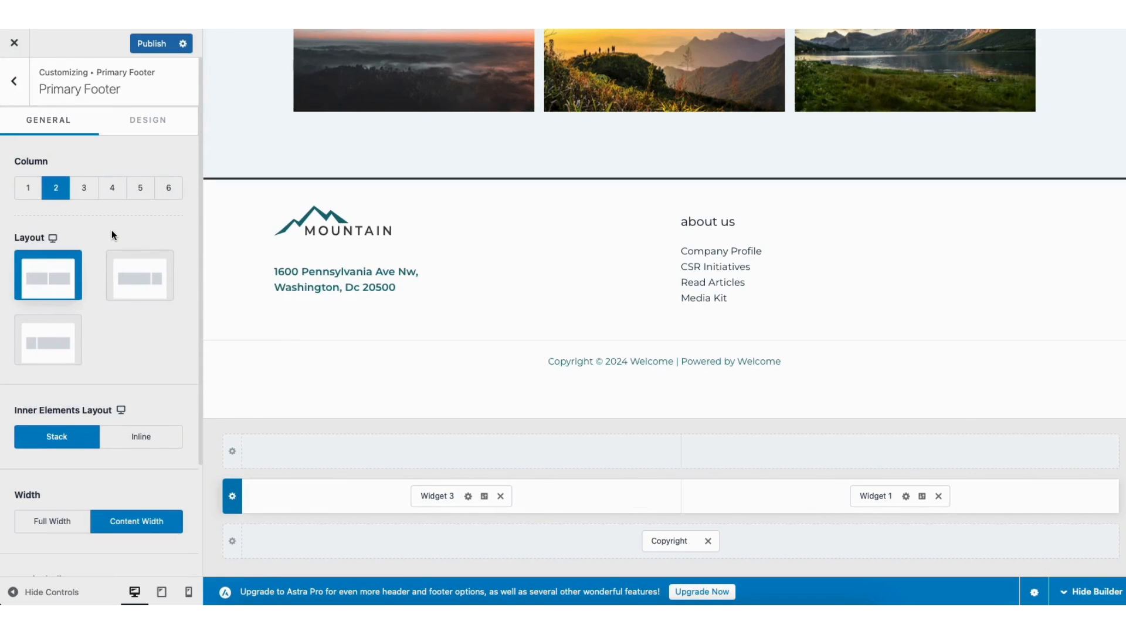
click(461, 452)
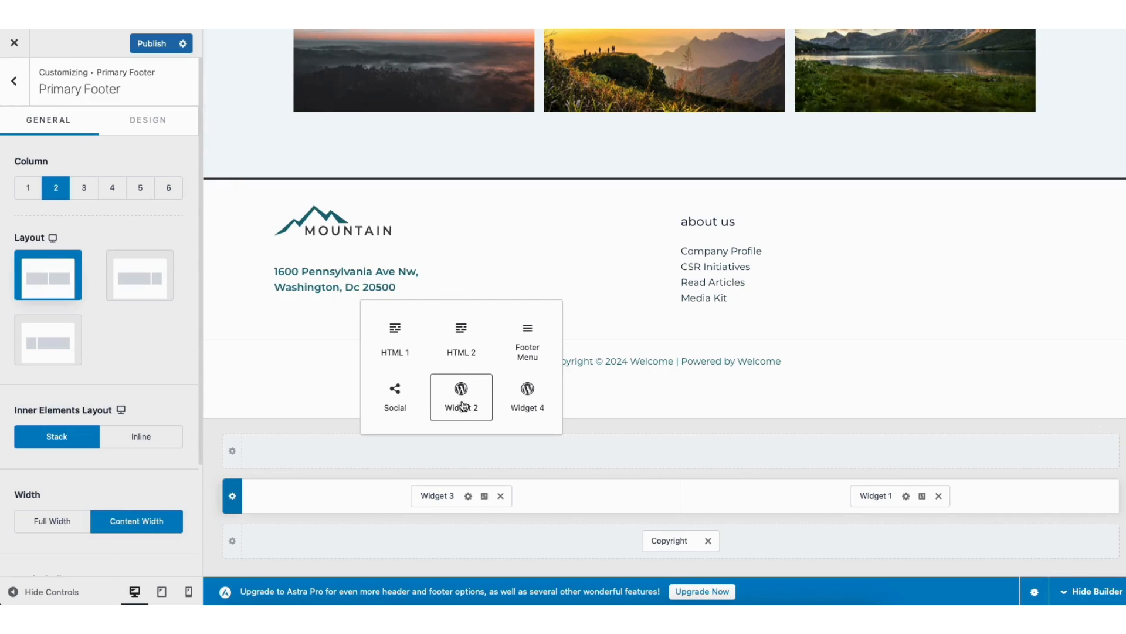
Step: Leave the Footer Builder, open the header's Take Action button settings and remove the button from the header
click(16, 82)
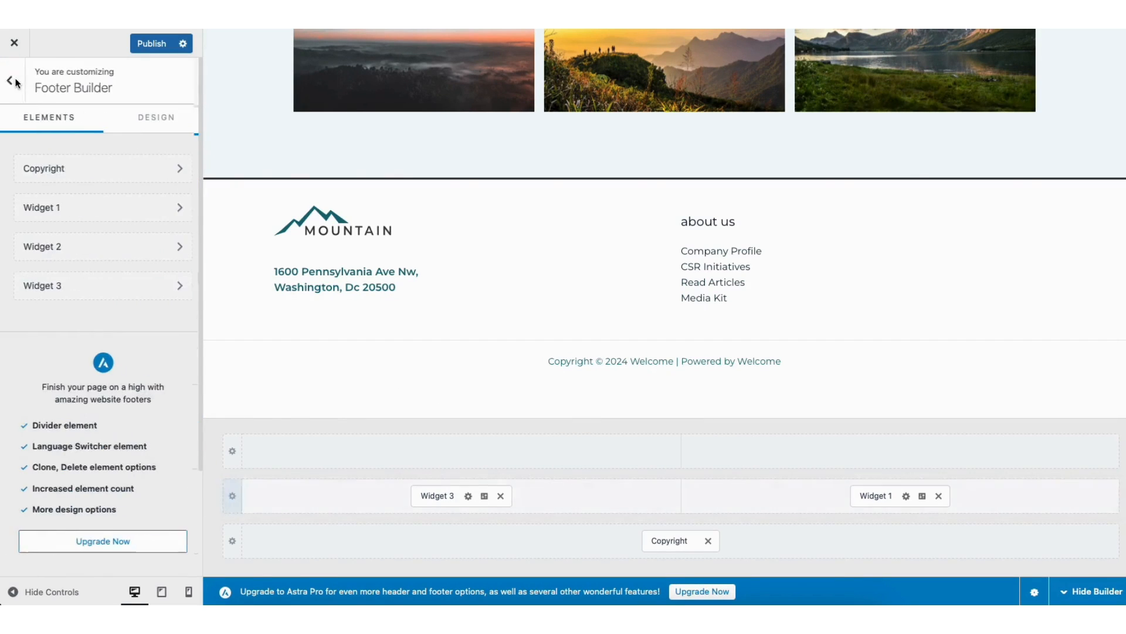
click(10, 81)
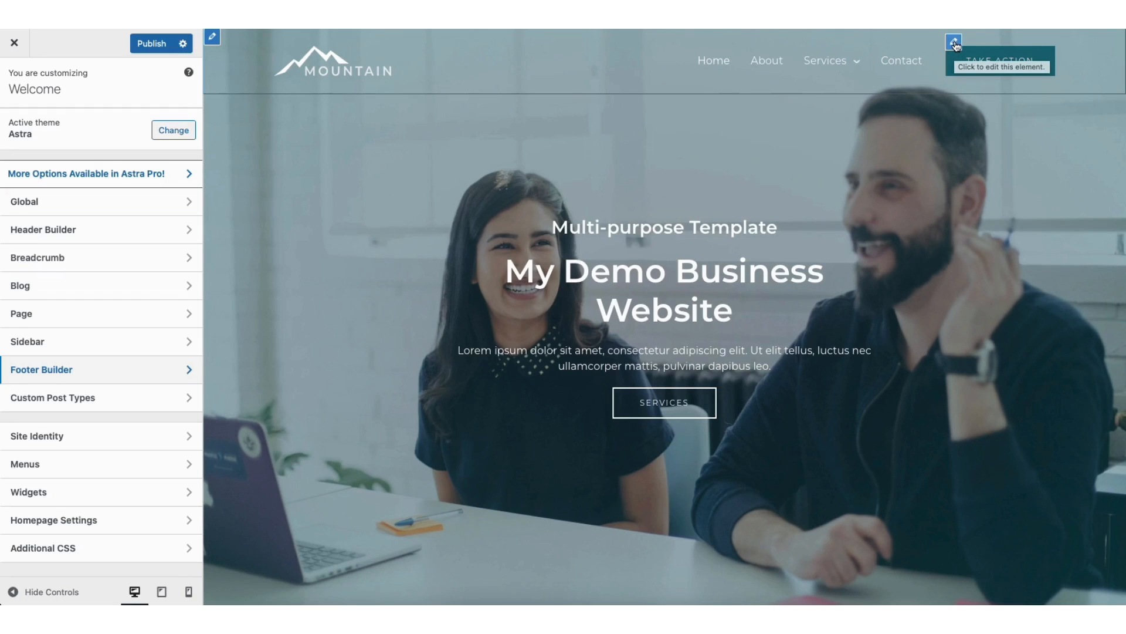
click(954, 43)
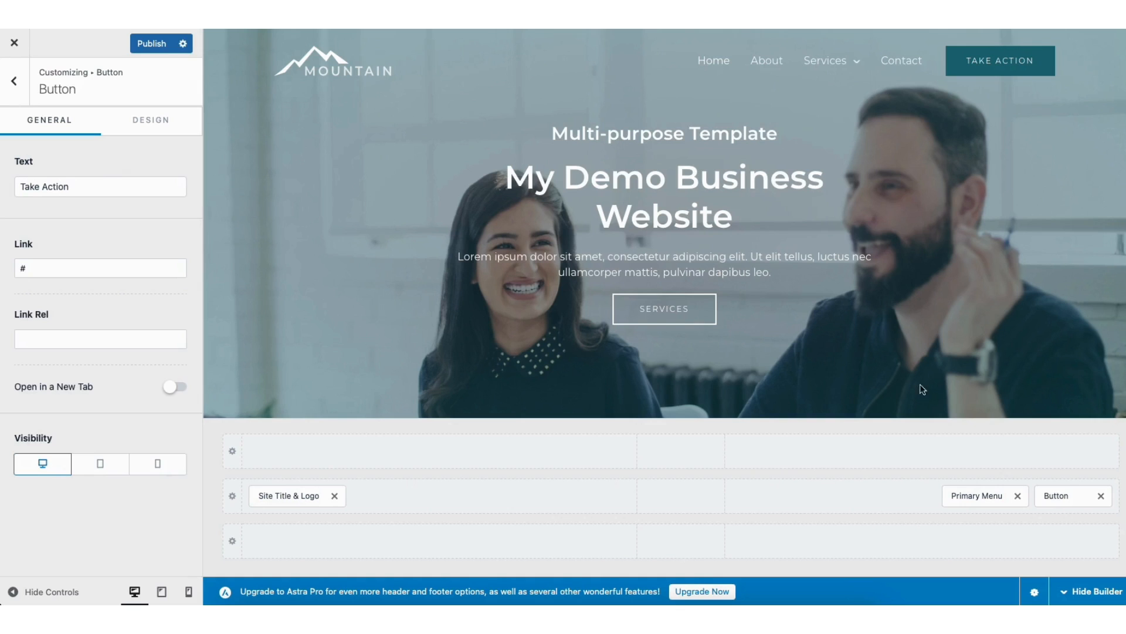
click(1101, 495)
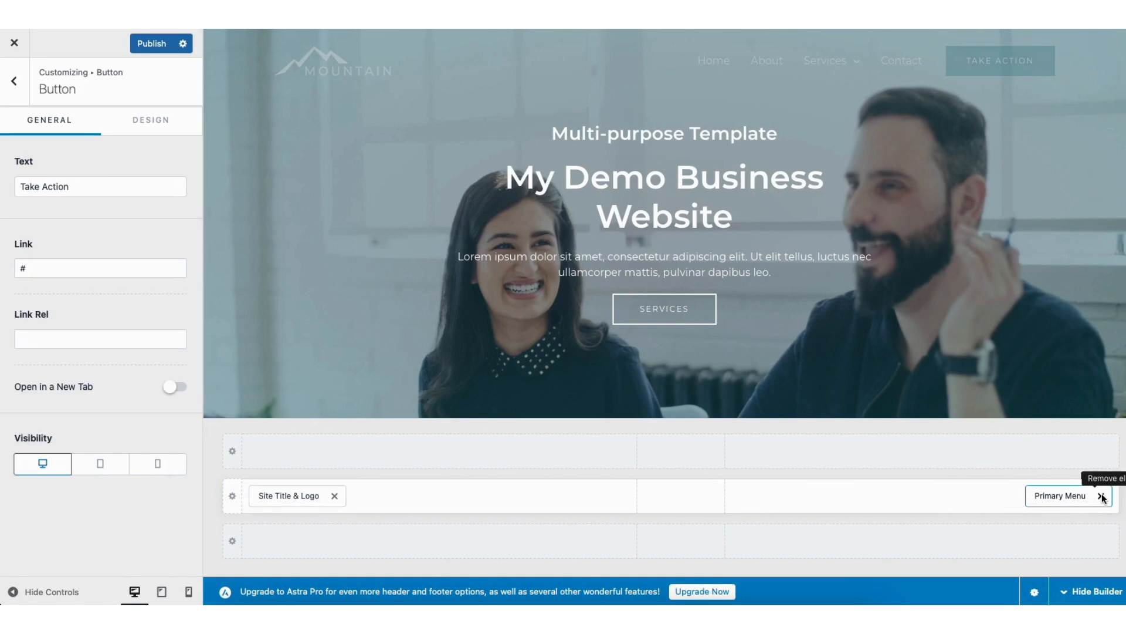
Step: Open the header logo settings and examine the logo, site title and tagline fields and the design options
drag(1054, 496, 985, 503)
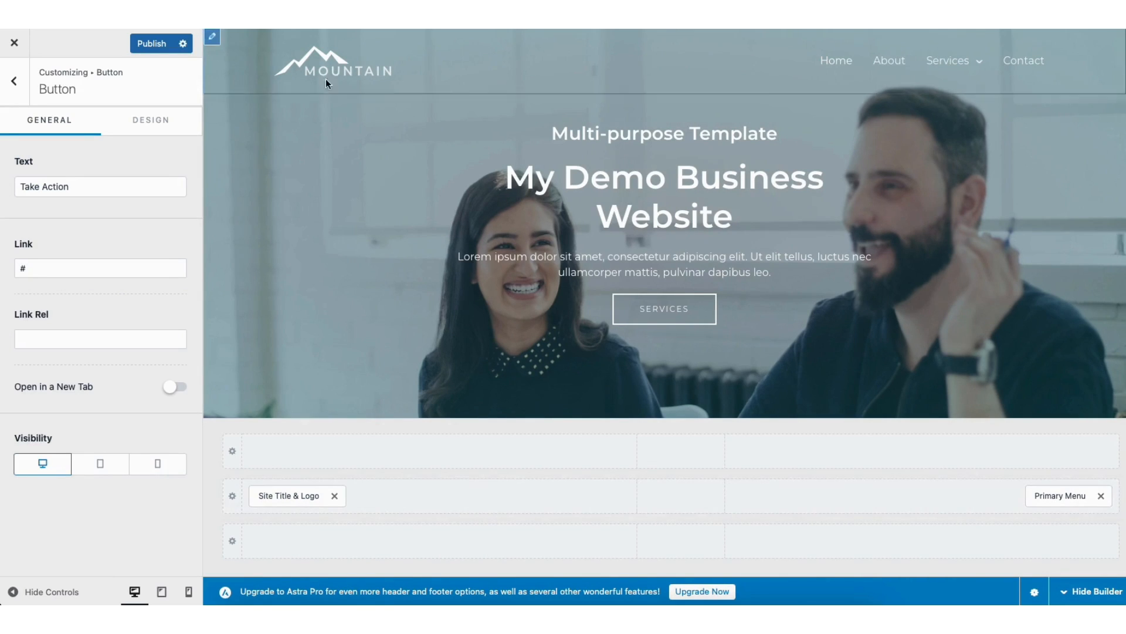
mouse_move(281, 58)
click(282, 57)
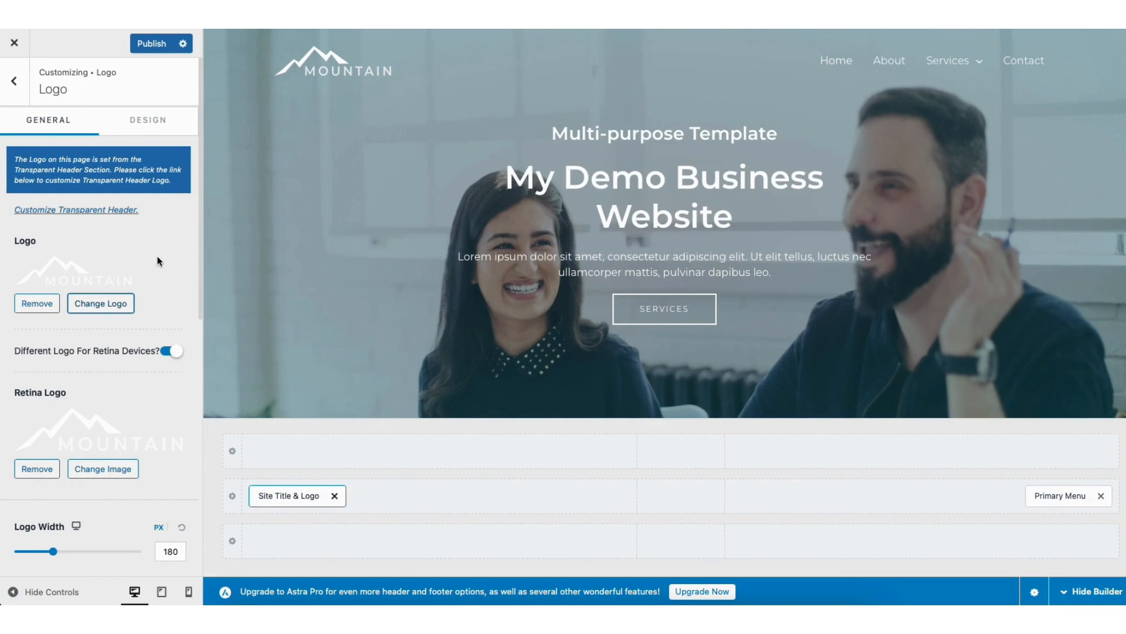
scroll(191, 304, down, 6)
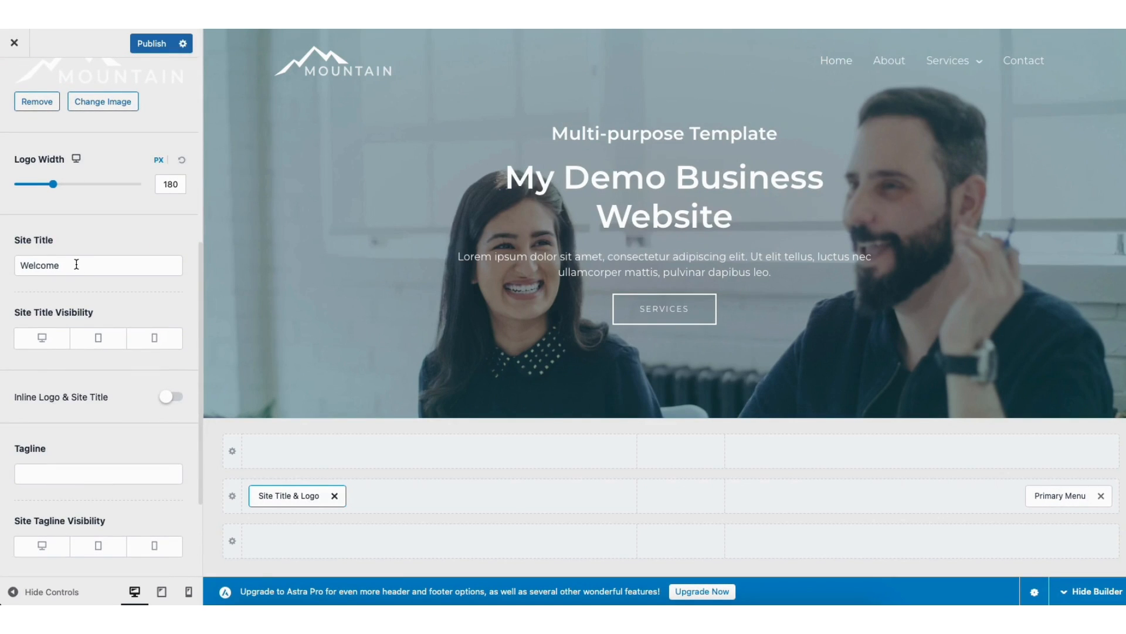
drag(76, 264, 19, 262)
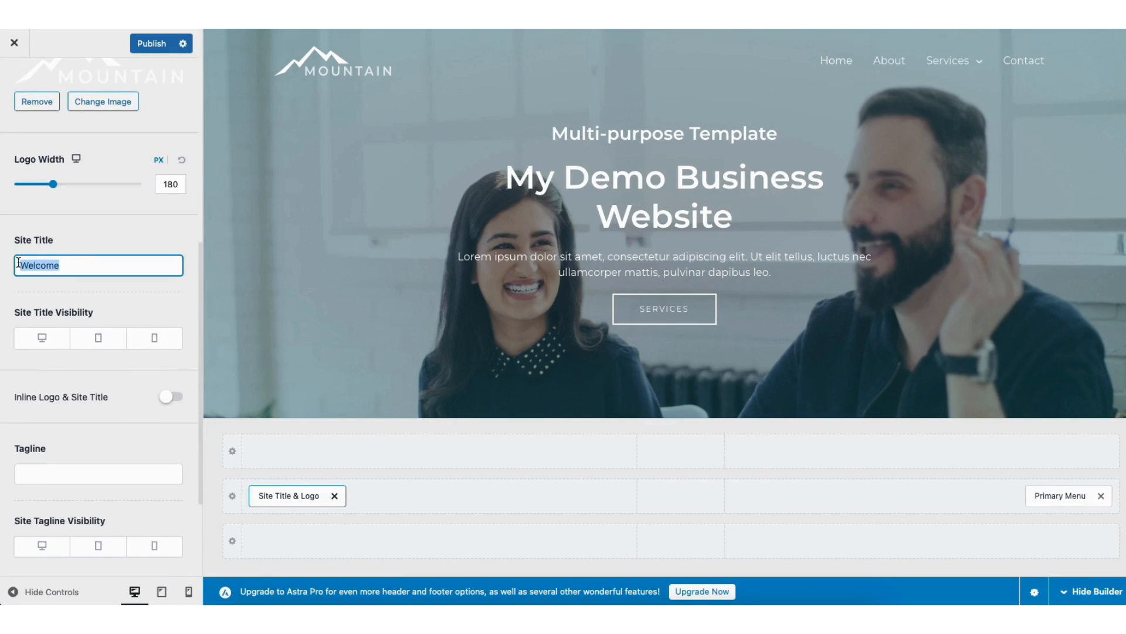
click(78, 234)
click(42, 471)
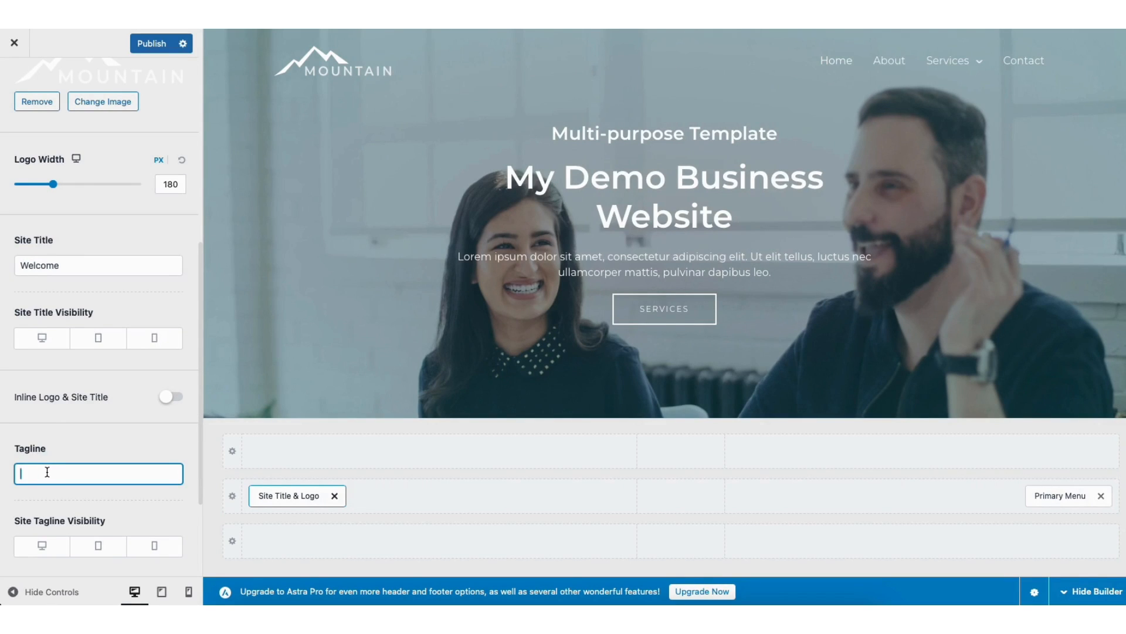
drag(198, 395, 205, 189)
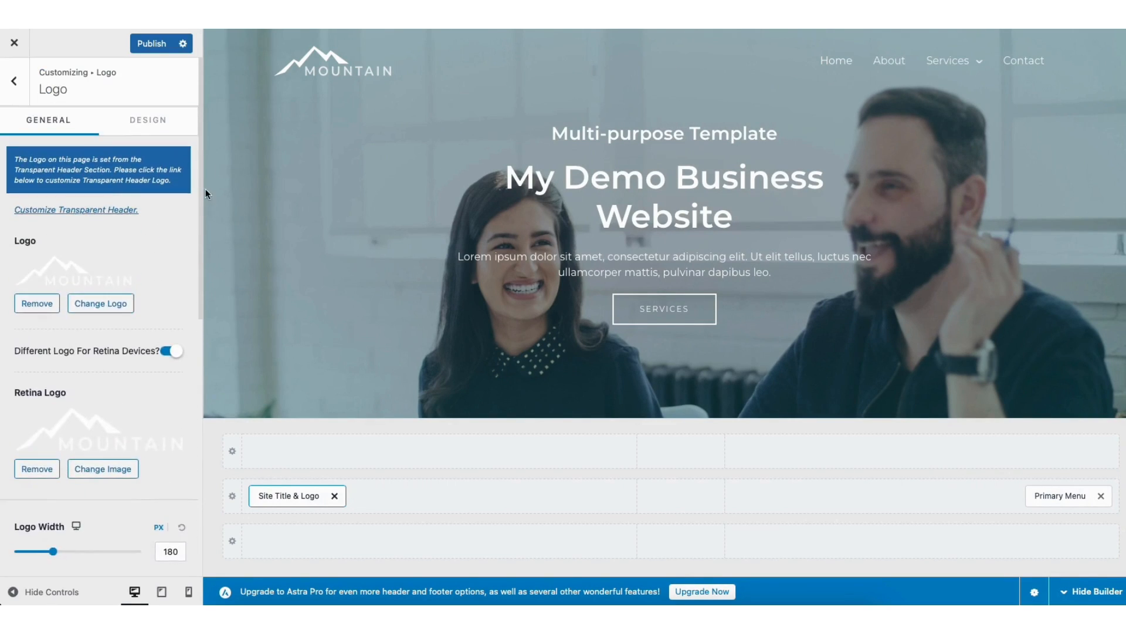
click(149, 120)
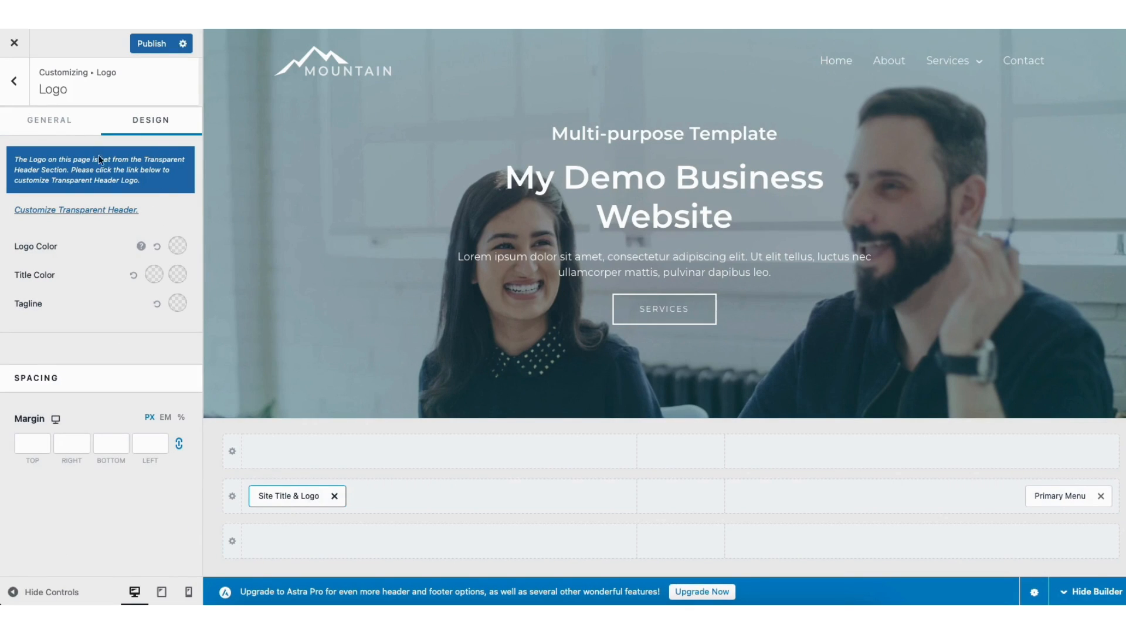
Step: Leave the header's logo settings and check the site icon options in the Site Identity section
click(13, 81)
click(13, 82)
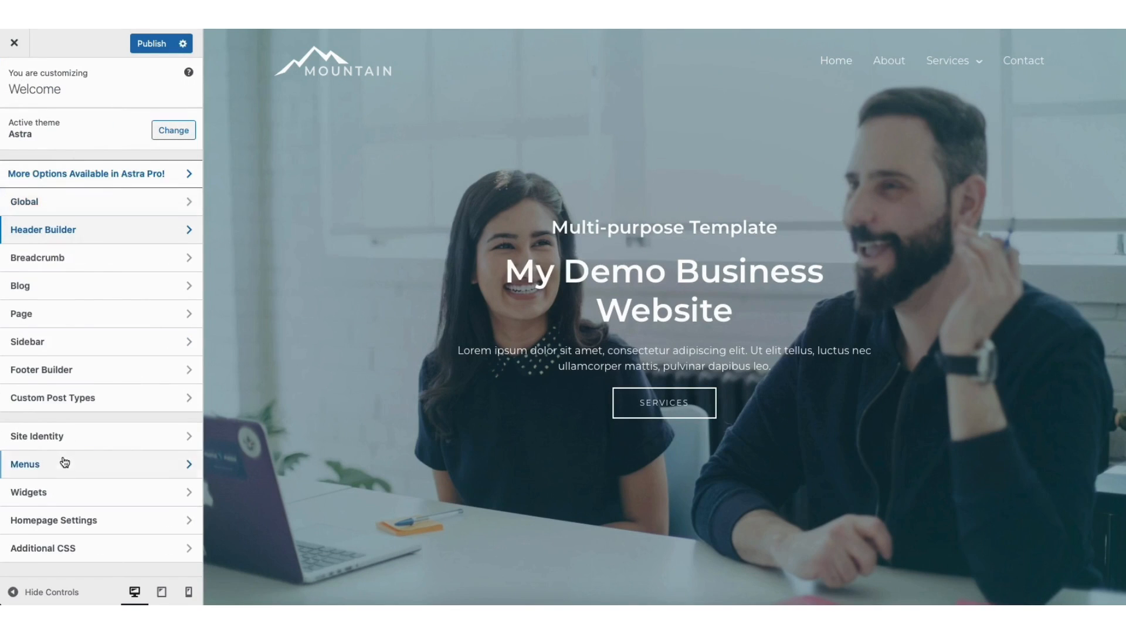
click(66, 439)
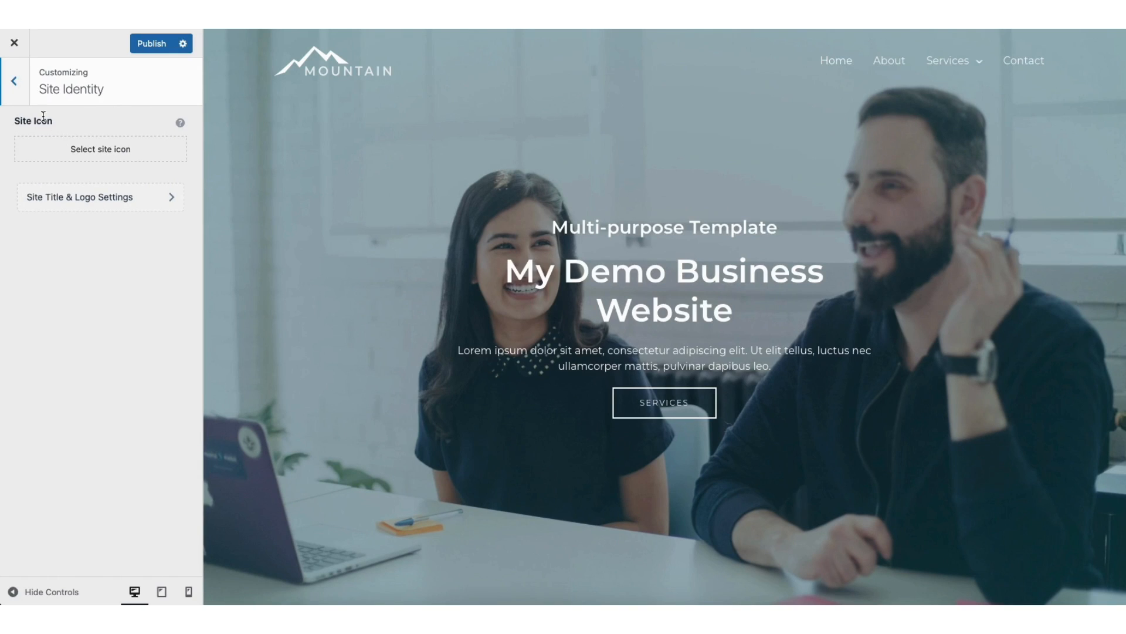
click(14, 83)
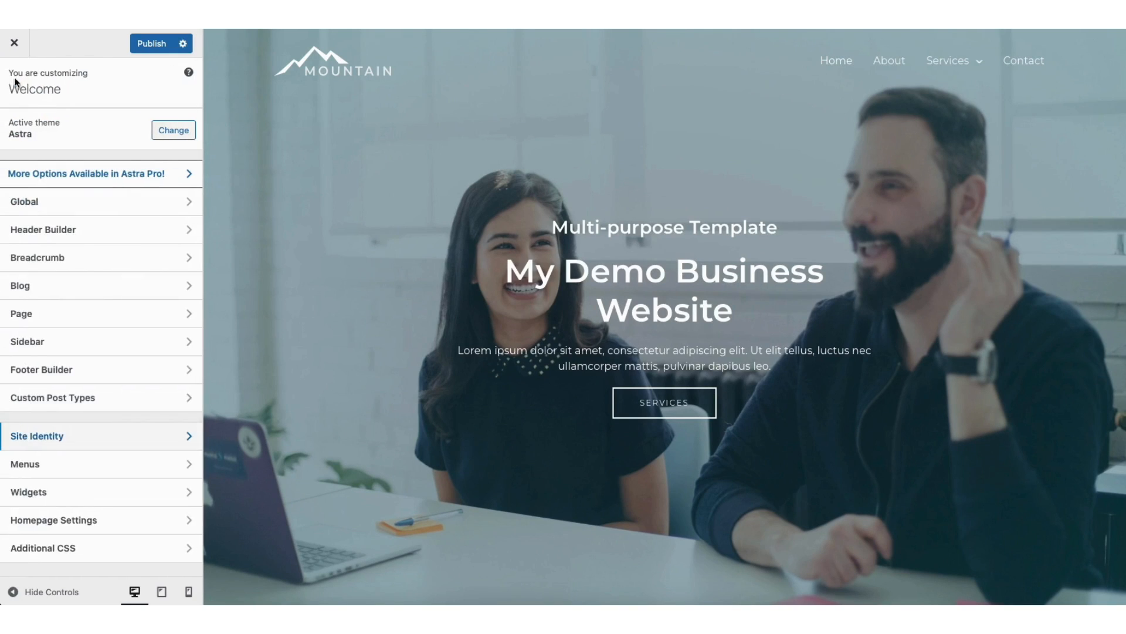
Step: Review the customizer's Global settings for typography presets, color palettes and buttons
click(51, 202)
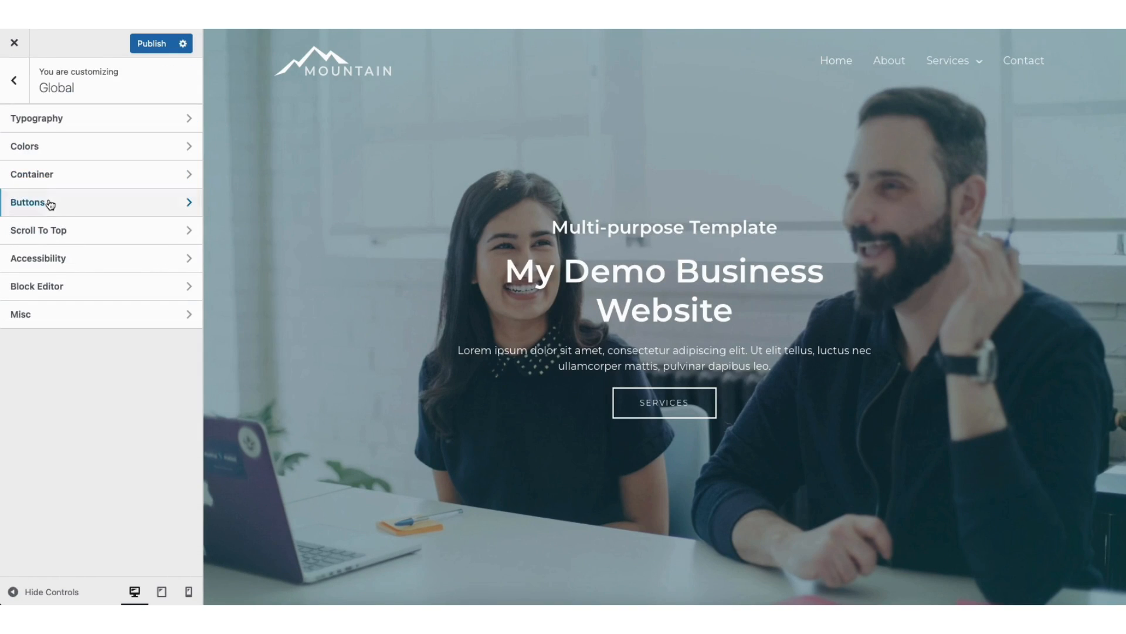
click(75, 118)
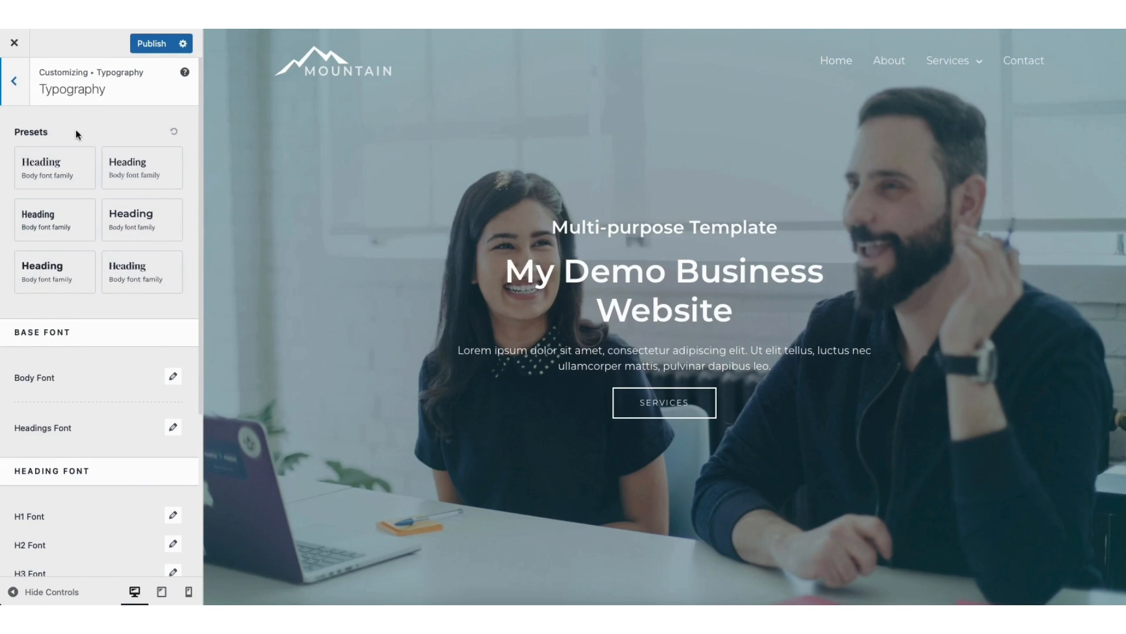
click(15, 84)
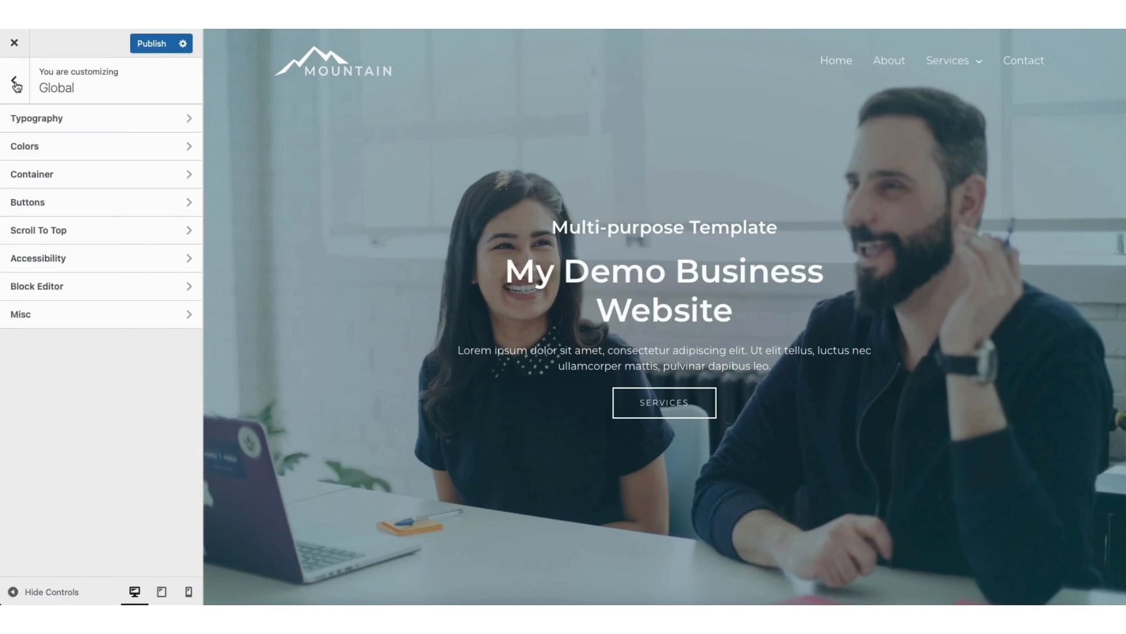
click(55, 147)
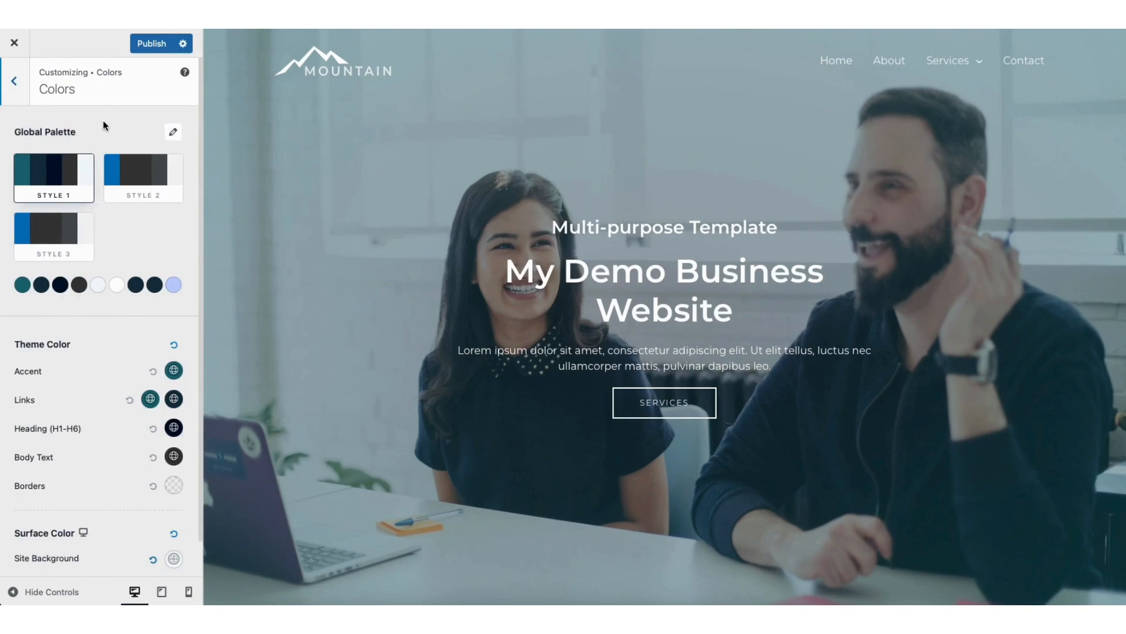
click(16, 82)
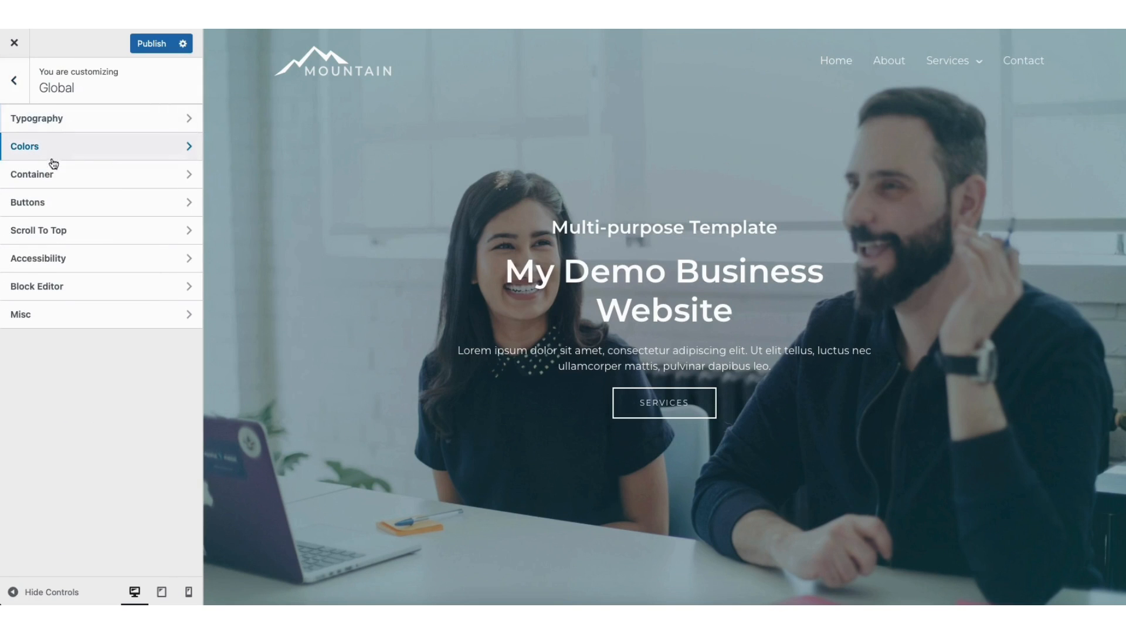
click(50, 200)
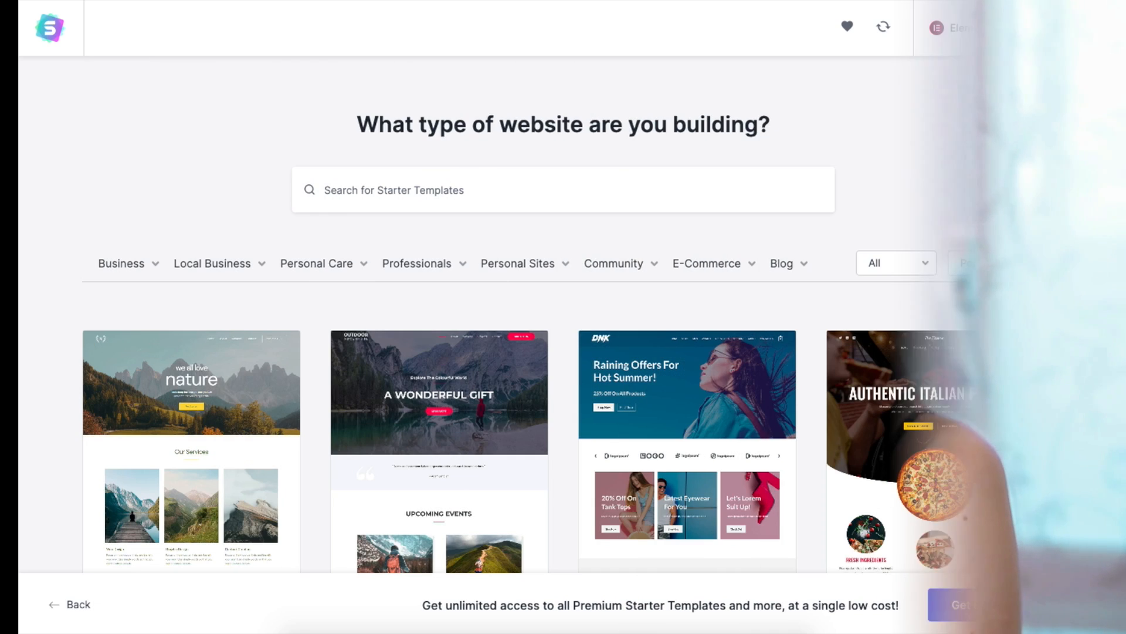
scroll(563, 316, down, 5)
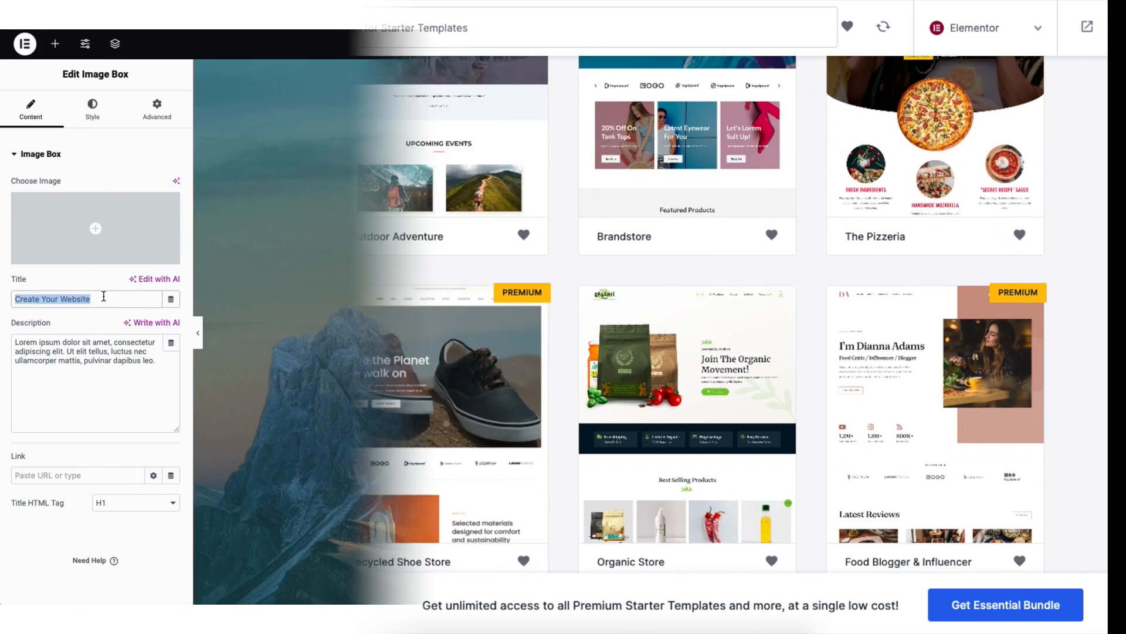
Step: Replace the "Create Your Website" title in the home page's hero image box with "My Demo Website"
text(M)
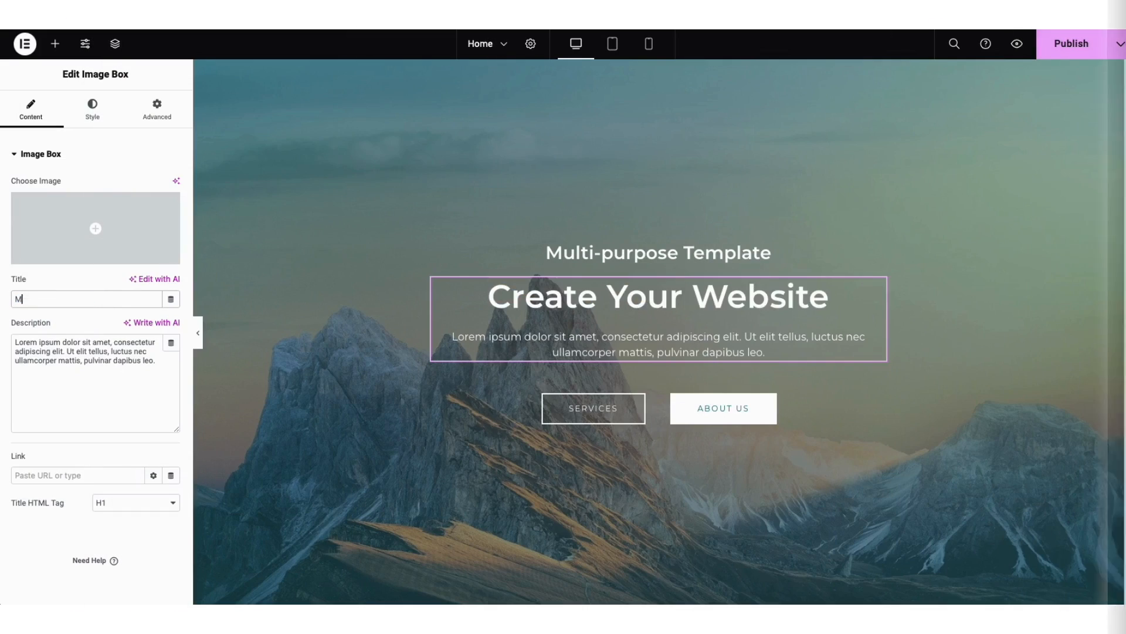
text(y Demo Website)
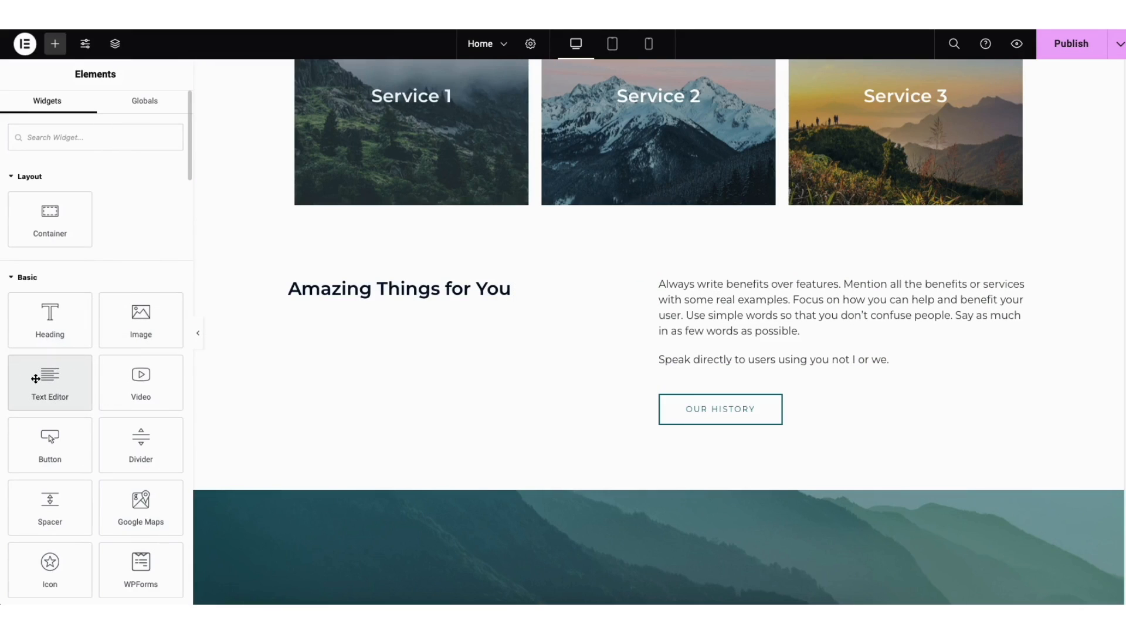
Step: Add a Text Editor widget below the "Amazing Things for You" heading on the home page
drag(36, 382, 376, 304)
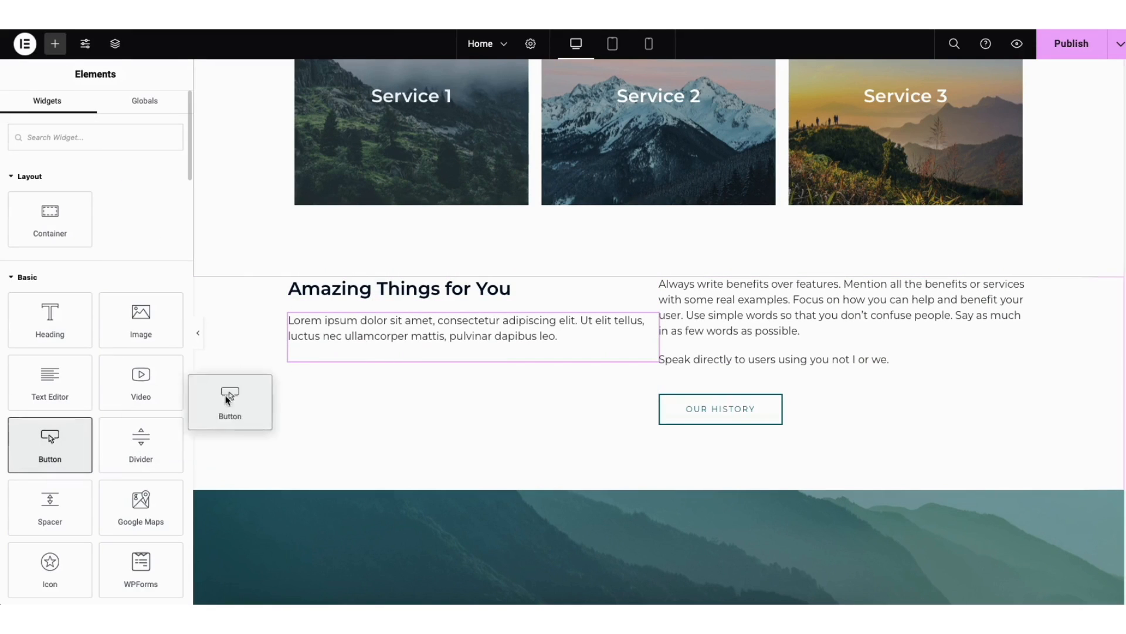